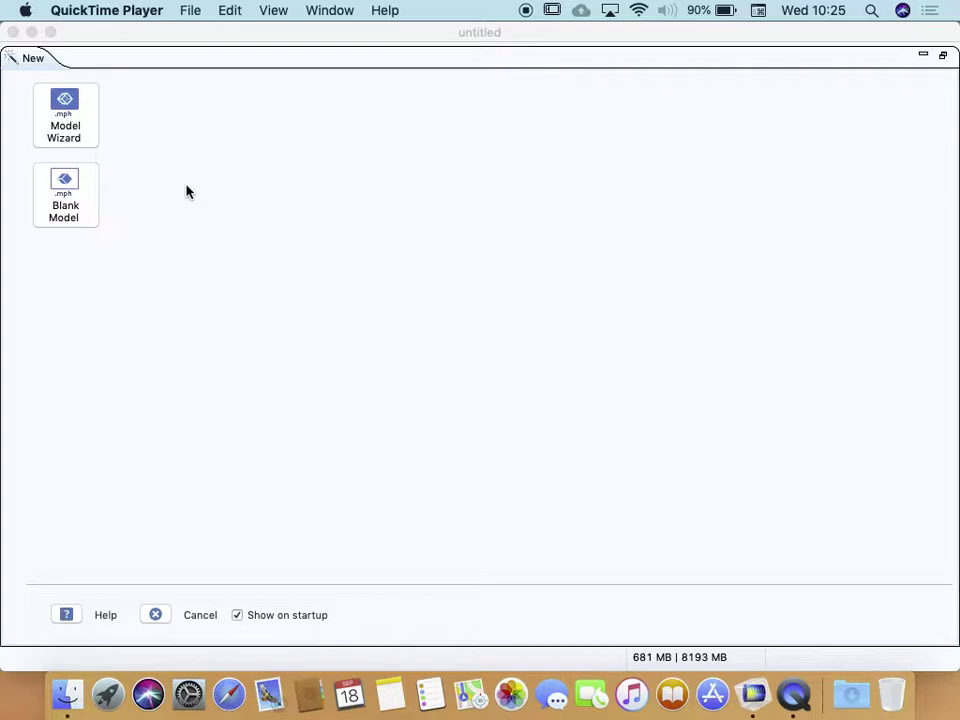
- Start a new 2D model with the Model Wizard and proceed to the physics selection
{"action": "left_click", "coordinate": [72, 132]}
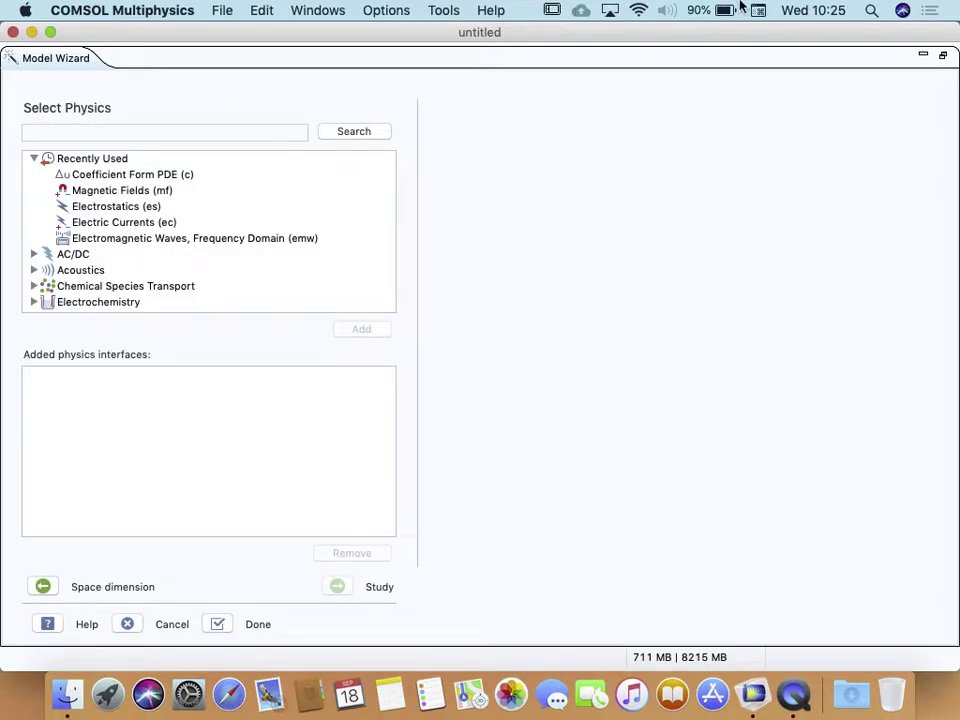
{"action": "left_click", "coordinate": [800, 690]}
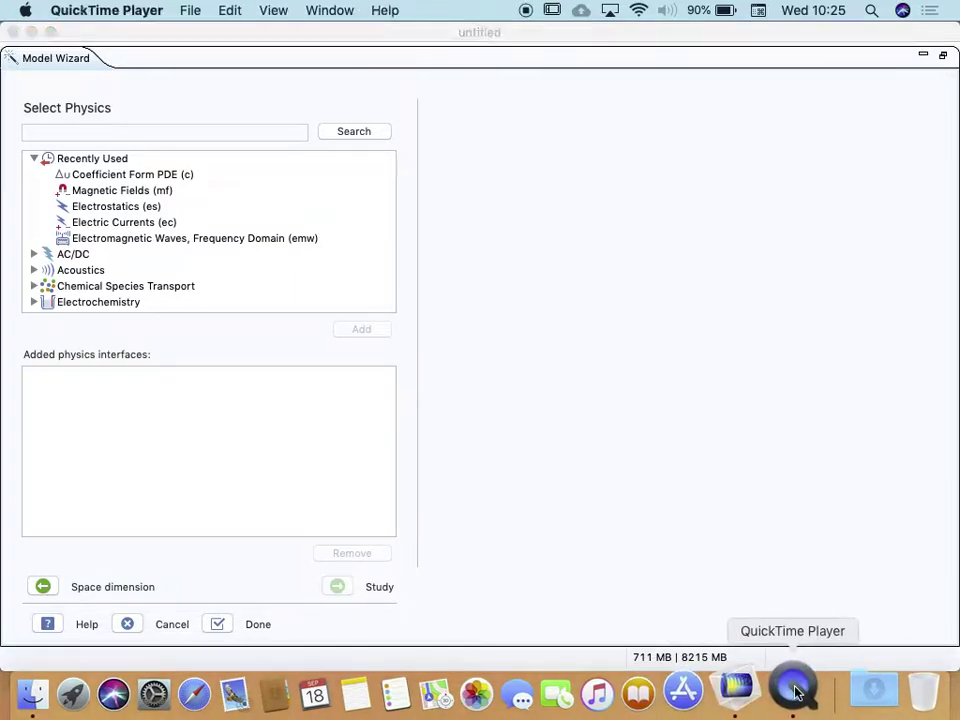
{"action": "left_click", "coordinate": [202, 436]}
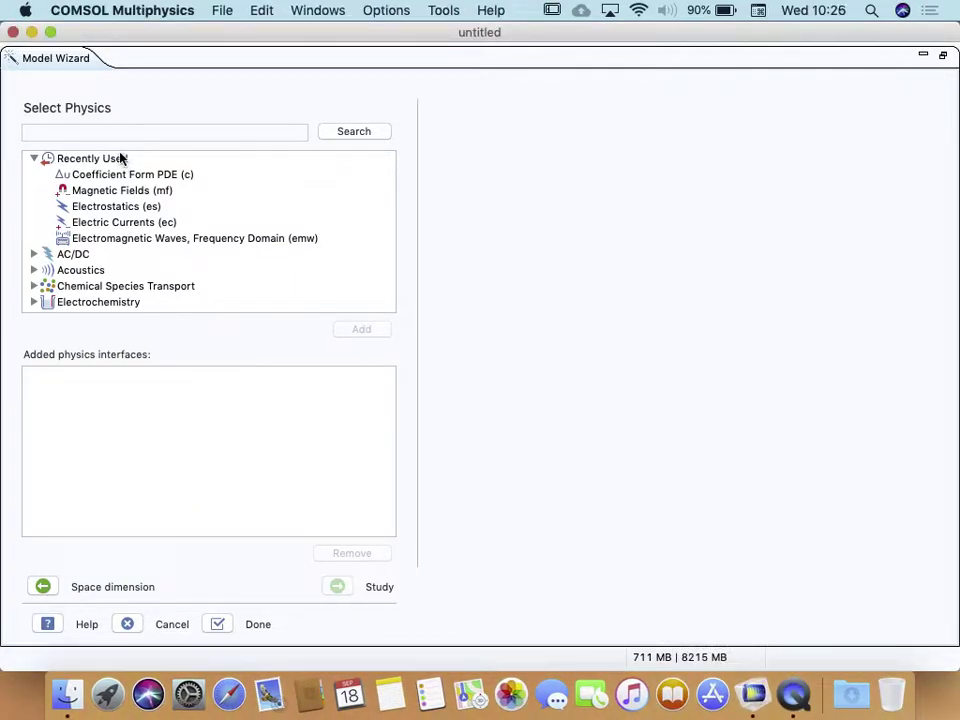
- Add the Coefficient Form PDE interface from the mathematics PDE interfaces to the model
{"action": "scroll", "coordinate": [81, 229], "scroll_direction": "down", "scroll_amount": 5}
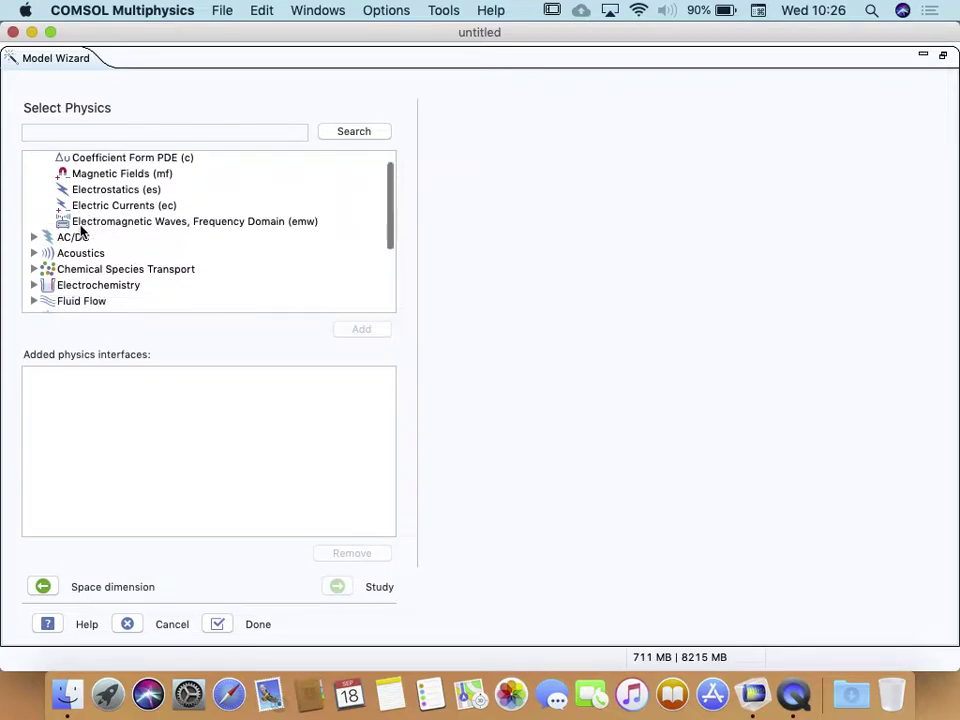
{"action": "scroll", "coordinate": [81, 229], "scroll_direction": "up", "scroll_amount": 3}
{"action": "scroll", "coordinate": [81, 229], "scroll_direction": "down", "scroll_amount": 3}
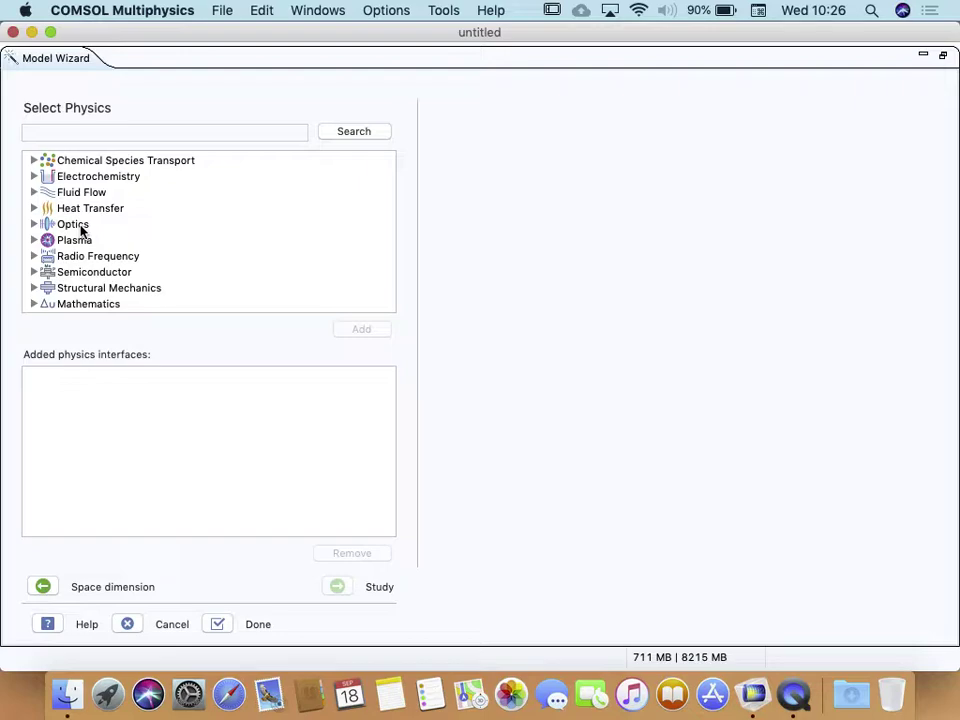
{"action": "scroll", "coordinate": [30, 308], "scroll_direction": "down", "scroll_amount": 2}
{"action": "left_click", "coordinate": [34, 305]}
{"action": "scroll", "coordinate": [133, 268], "scroll_direction": "down", "scroll_amount": 5}
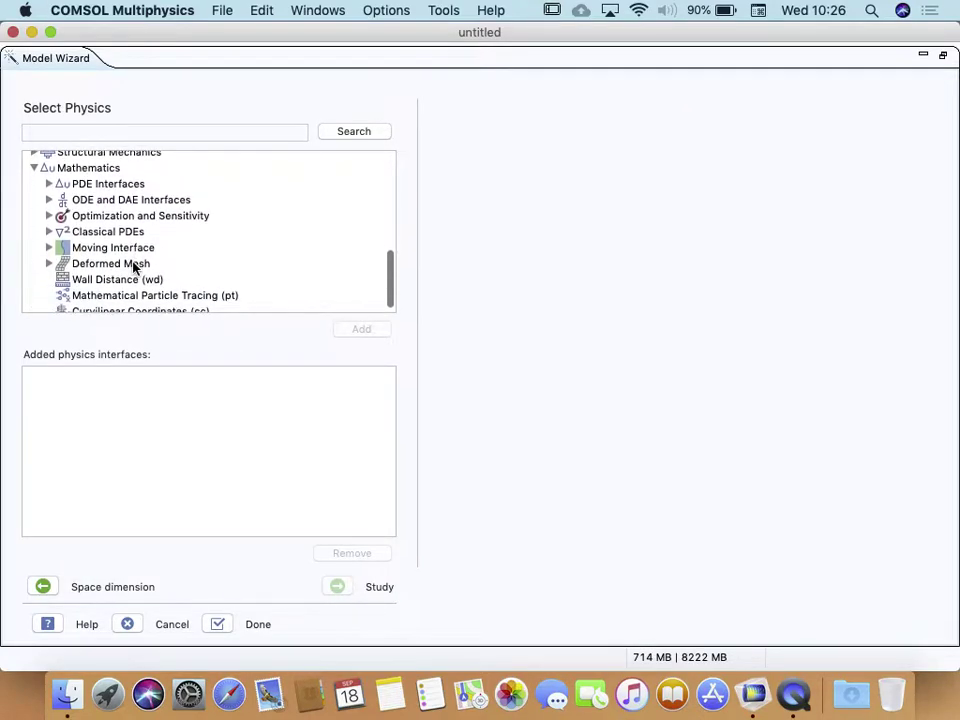
{"action": "left_click", "coordinate": [49, 185]}
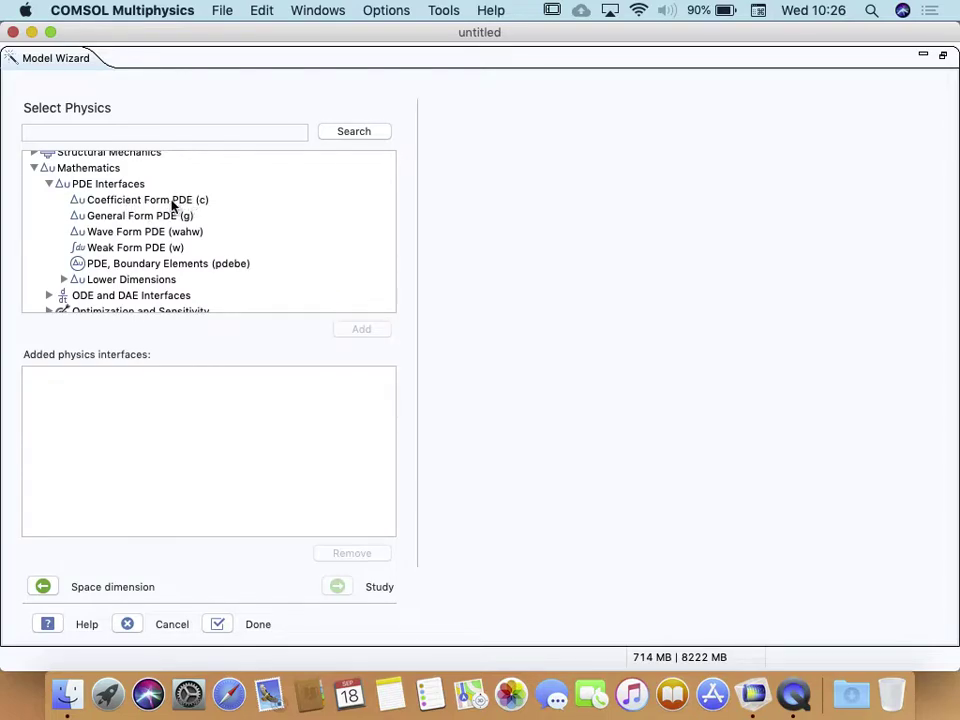
{"action": "left_click", "coordinate": [105, 202]}
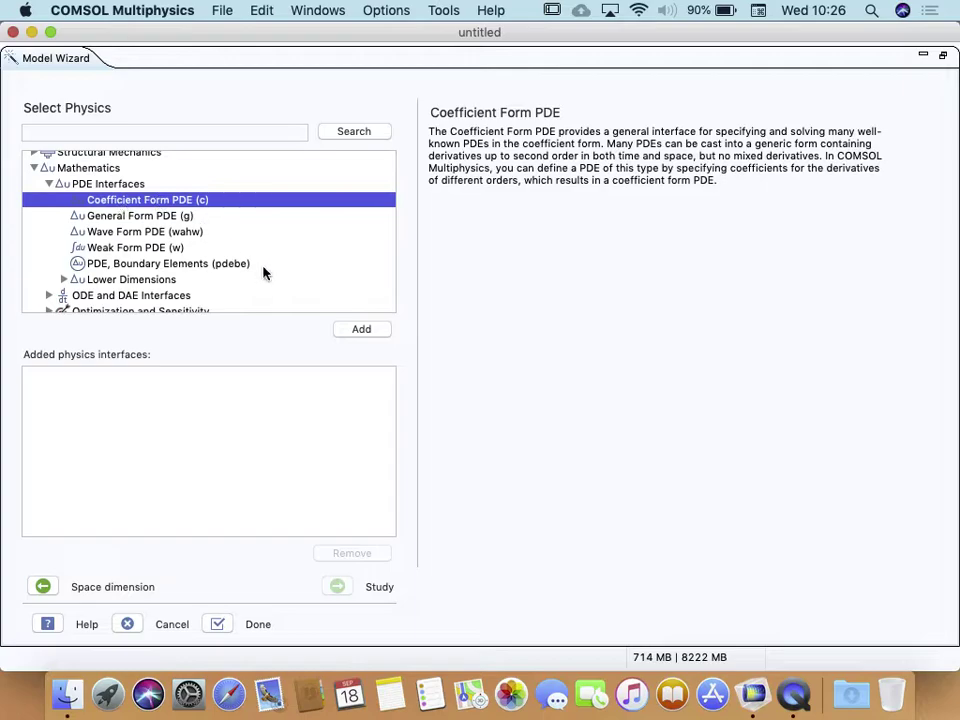
{"action": "left_click", "coordinate": [356, 333]}
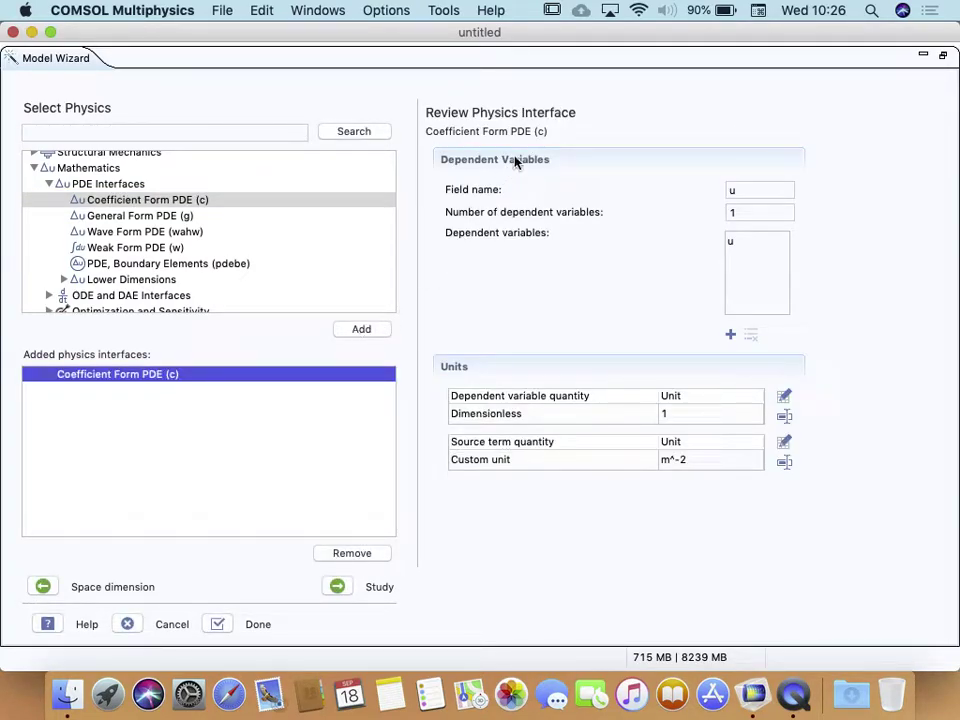
- Name both the field and the dependent variable of the Coefficient Form PDE interface V
{"action": "double_click", "coordinate": [759, 190]}
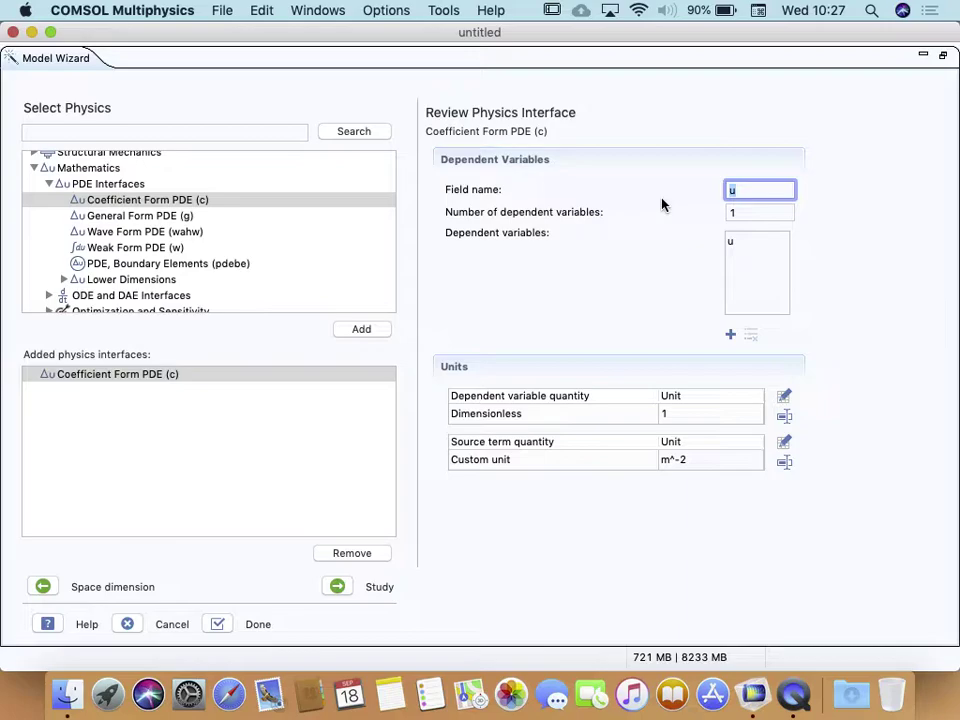
{"action": "type", "text": "V"}
{"action": "left_click", "coordinate": [745, 246]}
{"action": "left_click", "coordinate": [744, 242]}
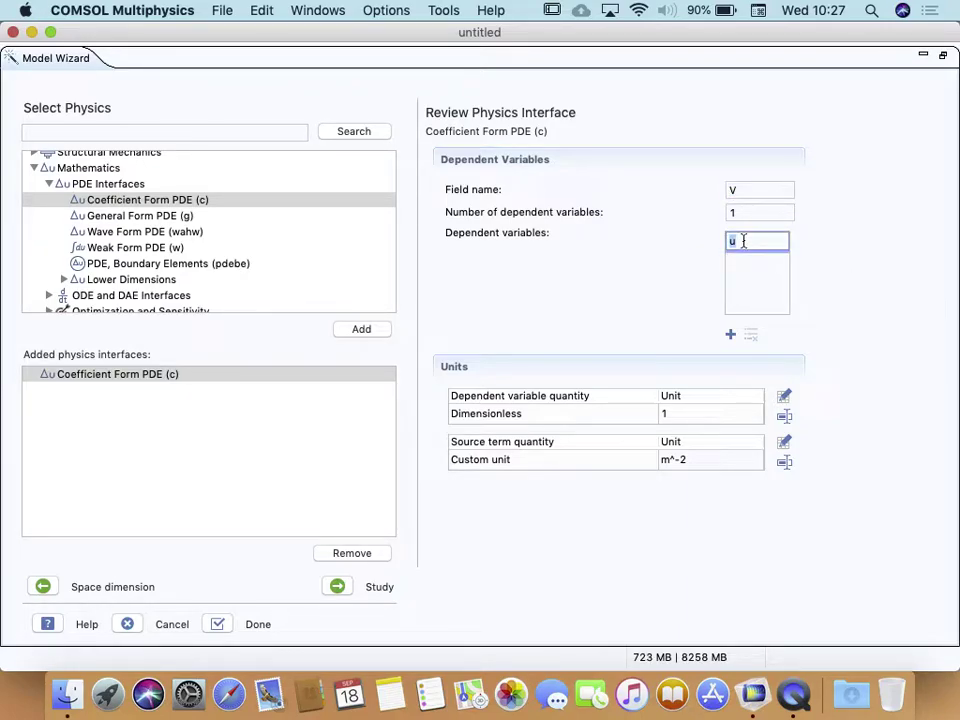
{"action": "type", "text": "V"}
- Choose a Time Dependent preset study and finish the model setup
{"action": "left_click", "coordinate": [338, 588]}
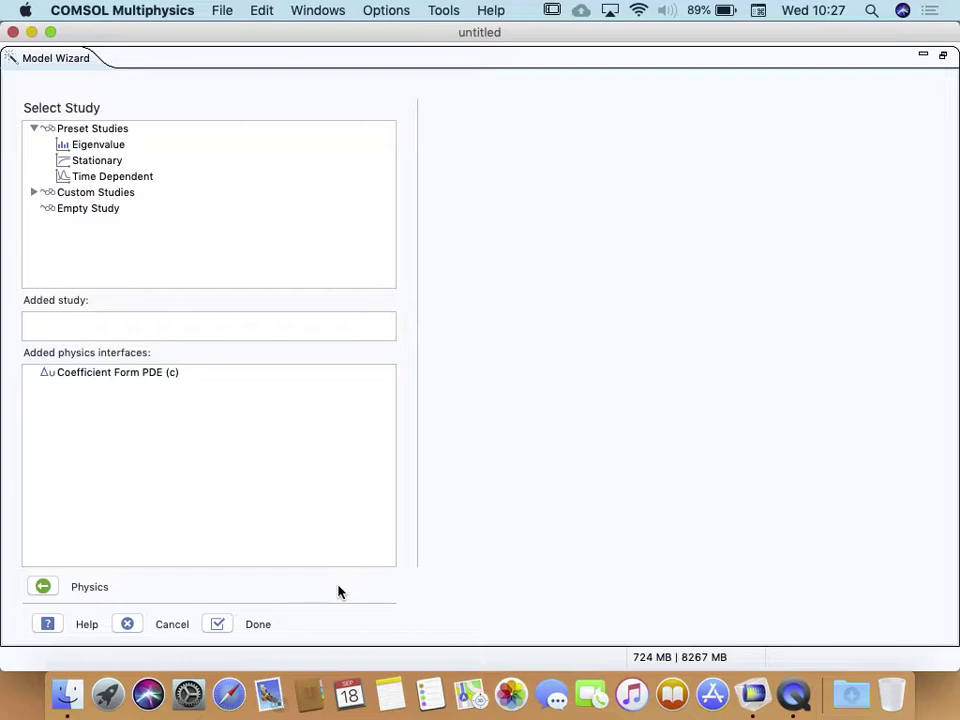
{"action": "left_click", "coordinate": [112, 178]}
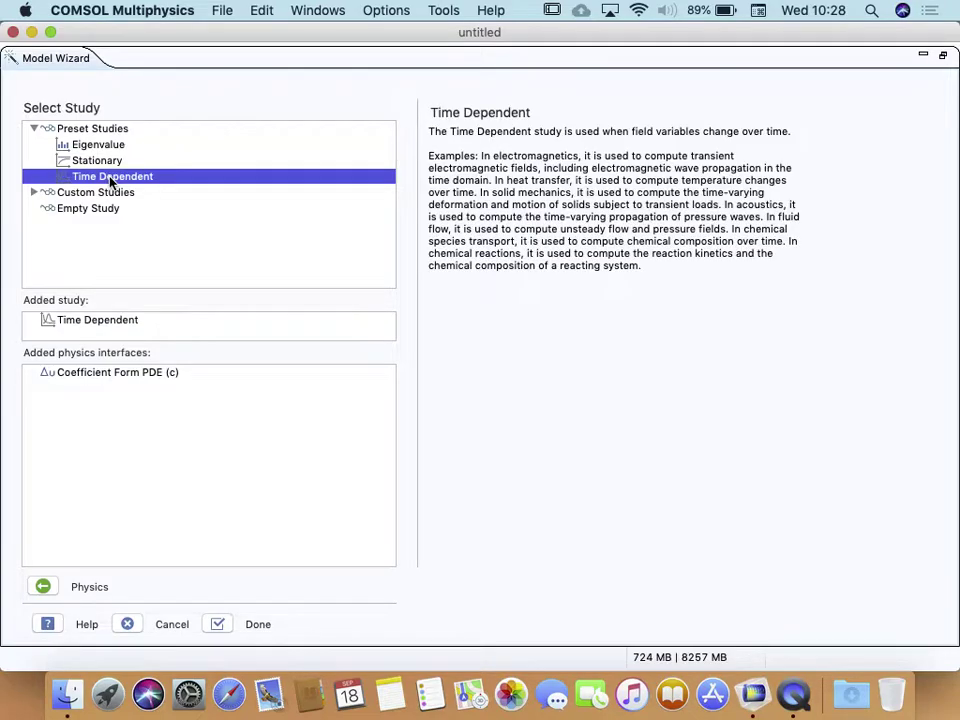
{"action": "left_click", "coordinate": [219, 625]}
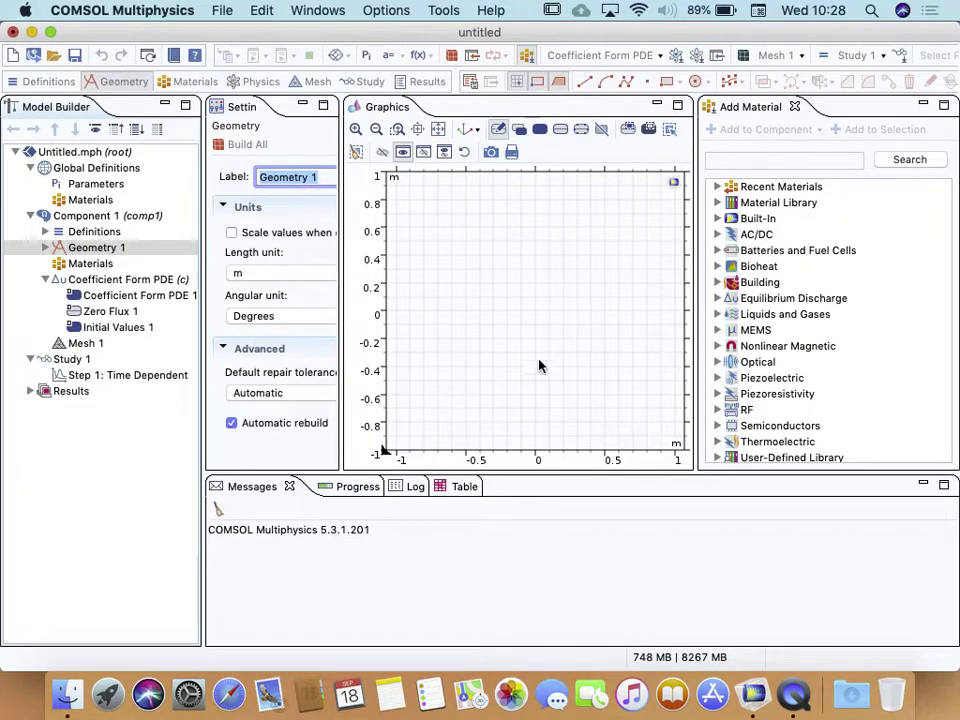
- Close the material browser and set the geometry's length unit to mm
{"action": "left_click", "coordinate": [795, 106]}
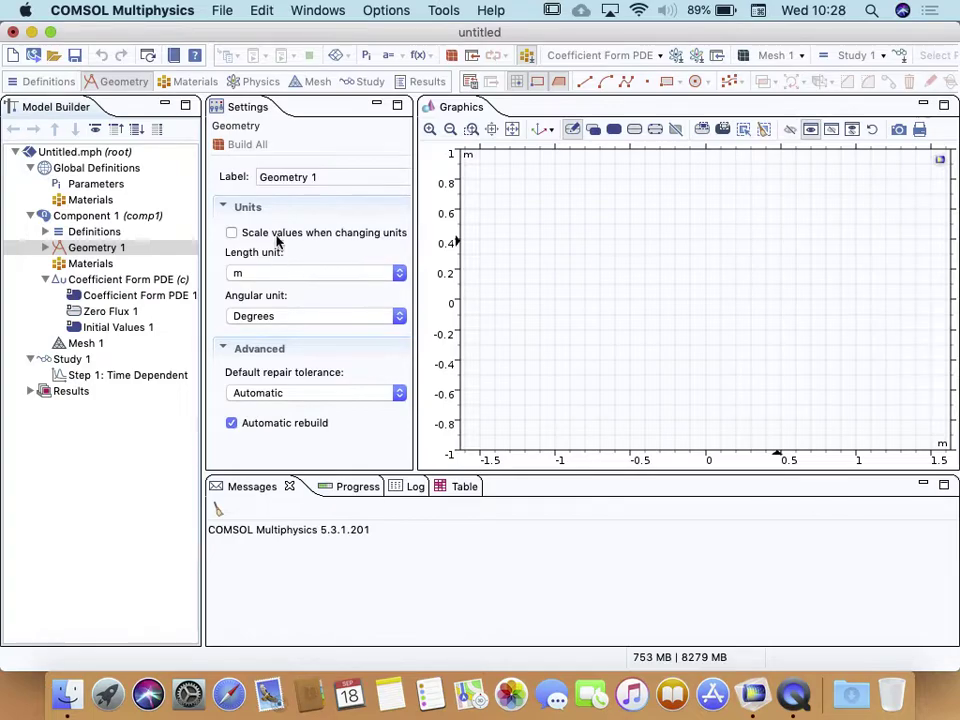
{"action": "left_click", "coordinate": [402, 275]}
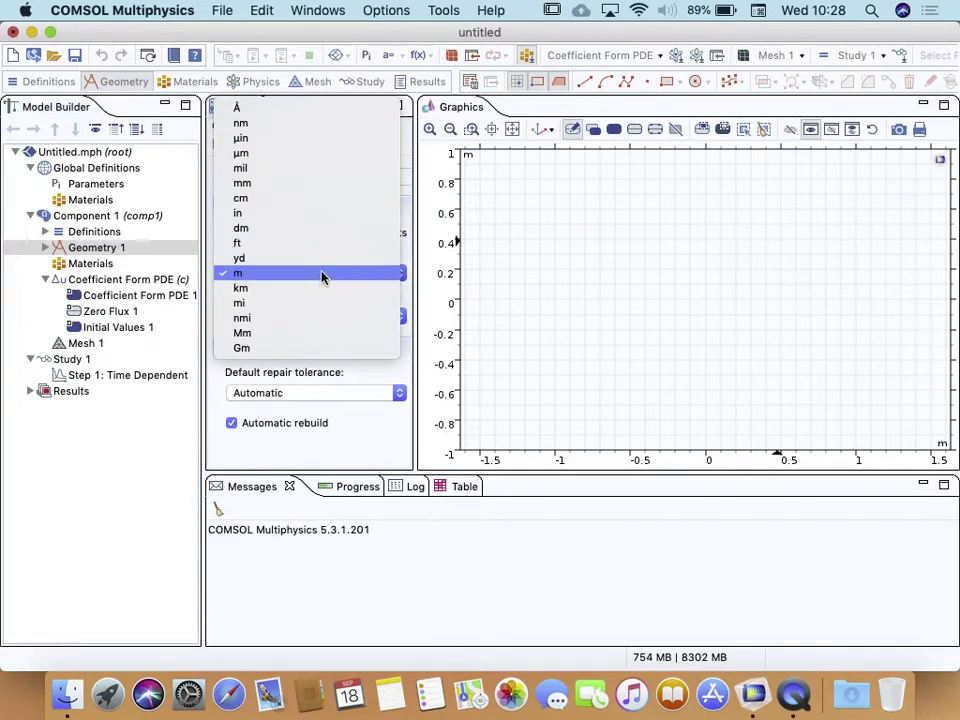
{"action": "left_click", "coordinate": [279, 184]}
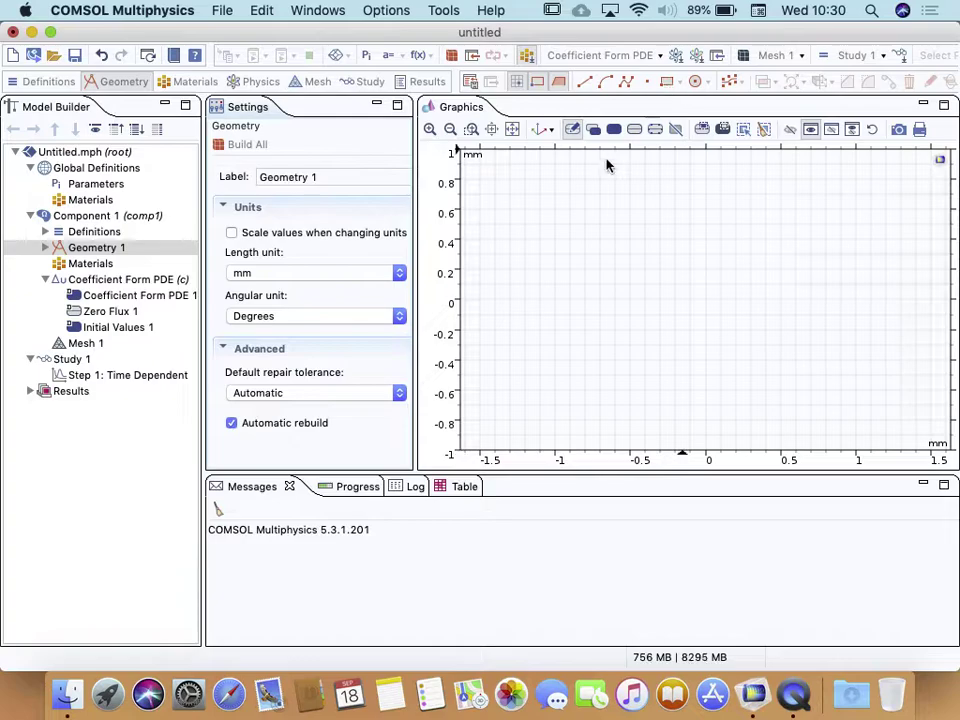
- Draw a solid rectangle about 2.6 mm wide and 0.5 mm high, and widen the settings area to show its full size fields
{"action": "mouse_move", "coordinate": [525, 241]}
{"action": "left_mouse_down"}
{"action": "mouse_move", "coordinate": [846, 264]}
{"action": "mouse_move", "coordinate": [913, 326]}
{"action": "mouse_move", "coordinate": [916, 314]}
{"action": "left_mouse_up"}
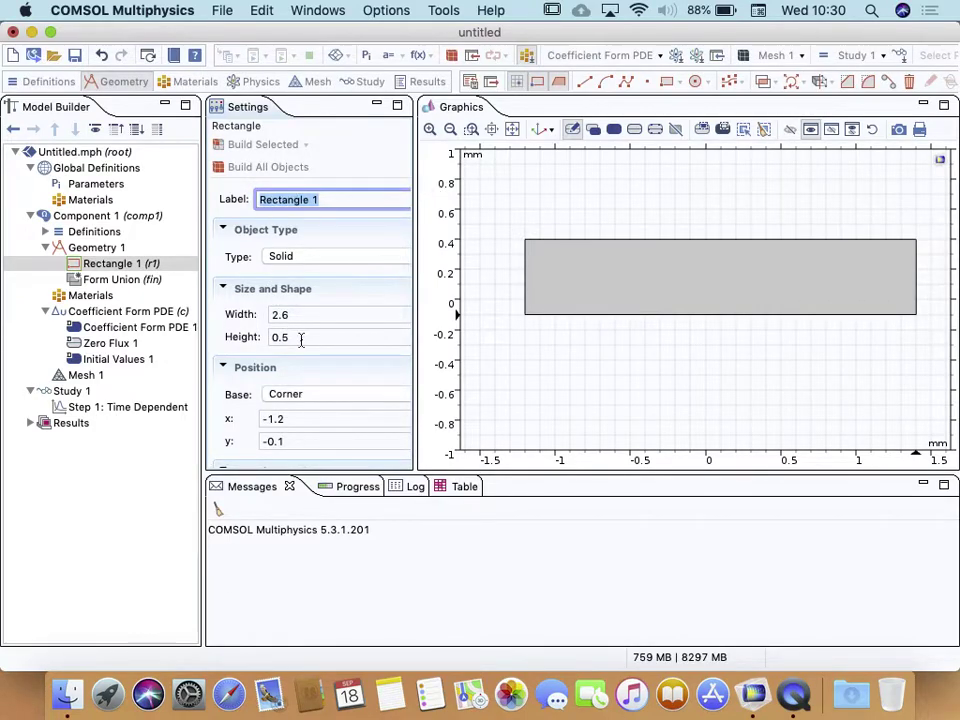
{"action": "left_click_drag", "start_coordinate": [415, 256], "coordinate": [480, 242]}
{"action": "left_click_drag", "start_coordinate": [317, 293], "coordinate": [232, 301]}
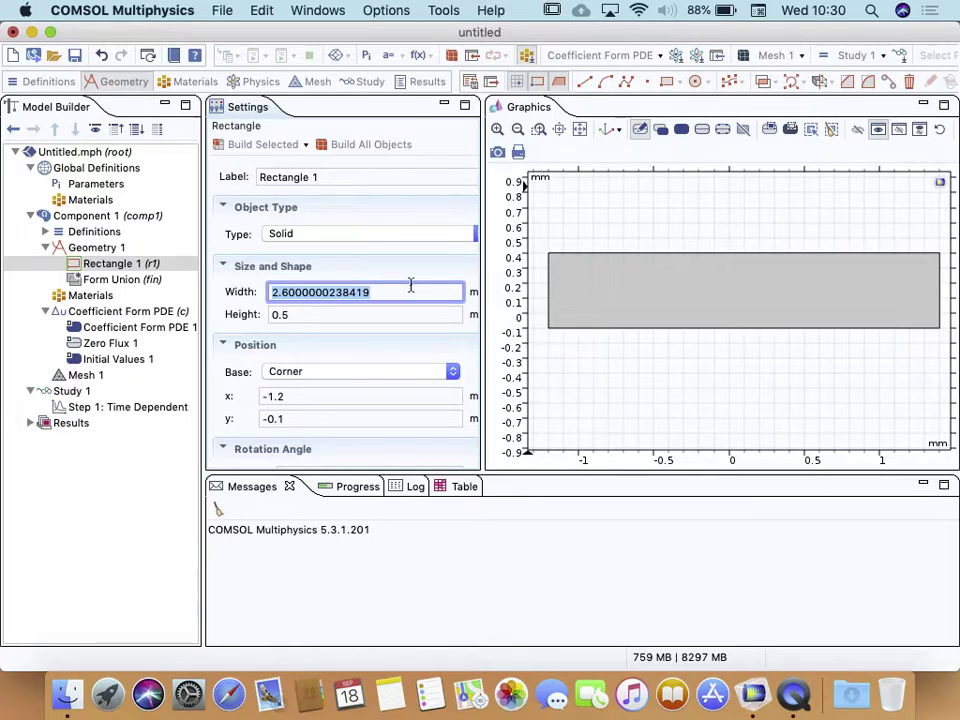
{"action": "left_click_drag", "start_coordinate": [474, 382], "coordinate": [506, 365]}
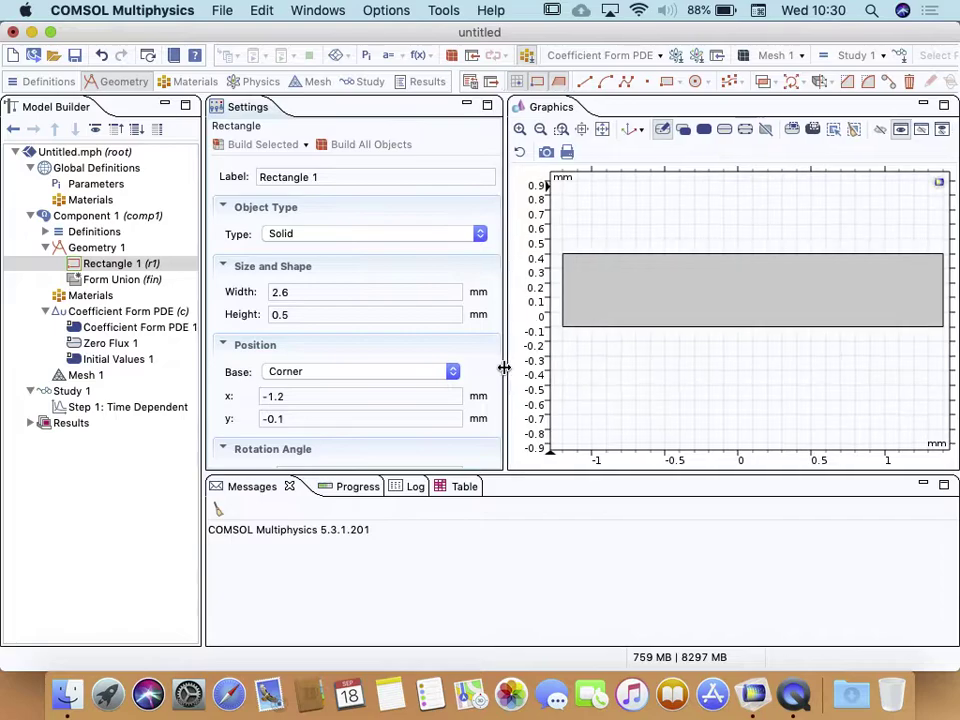
- Set the rectangle's width to 20 mm and its height to 0.5 mm
{"action": "left_click", "coordinate": [305, 291]}
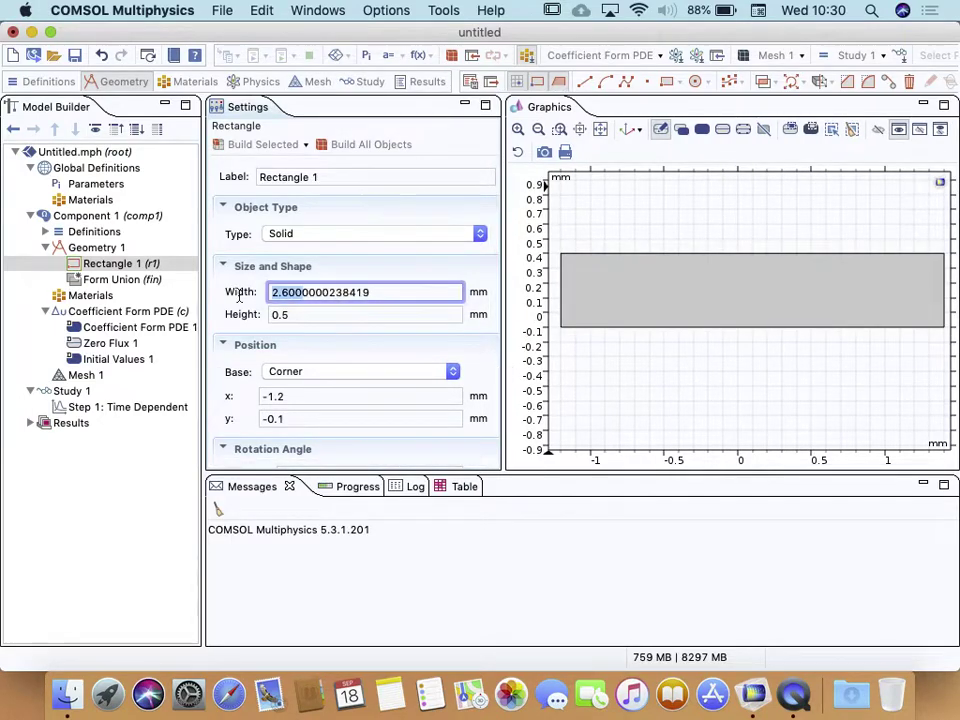
{"action": "double_click", "coordinate": [384, 293]}
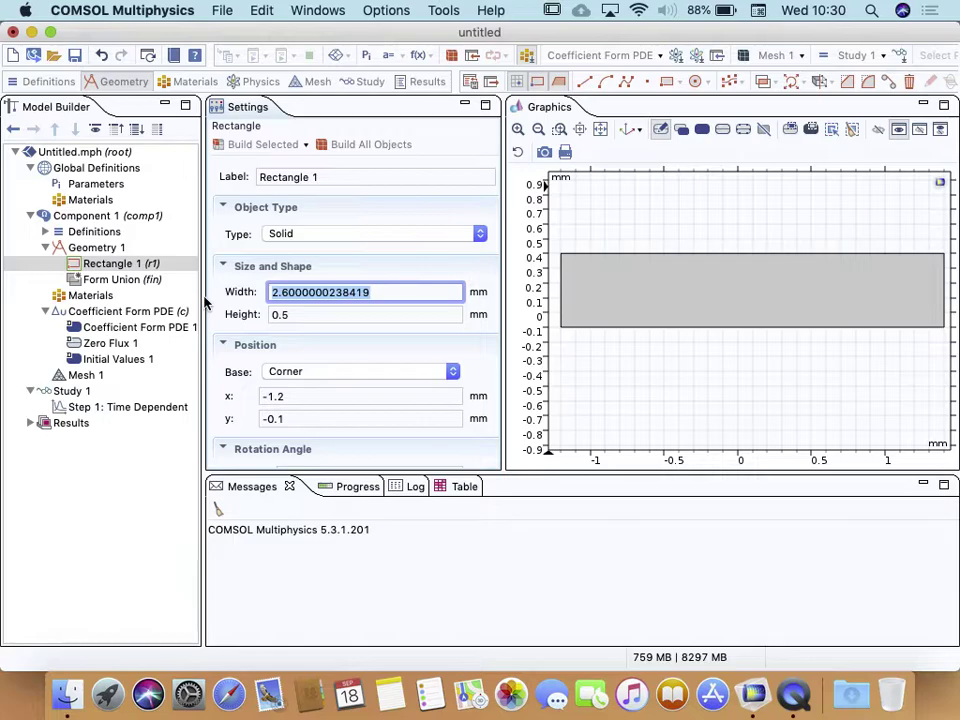
{"action": "type", "text": "20"}
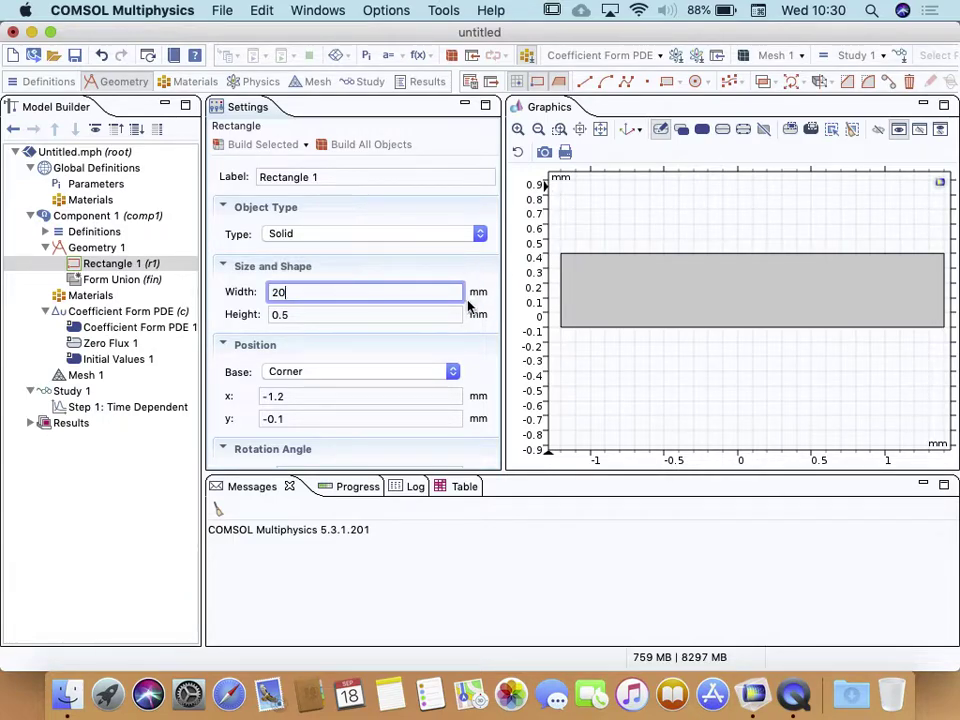
{"action": "left_click", "coordinate": [319, 314]}
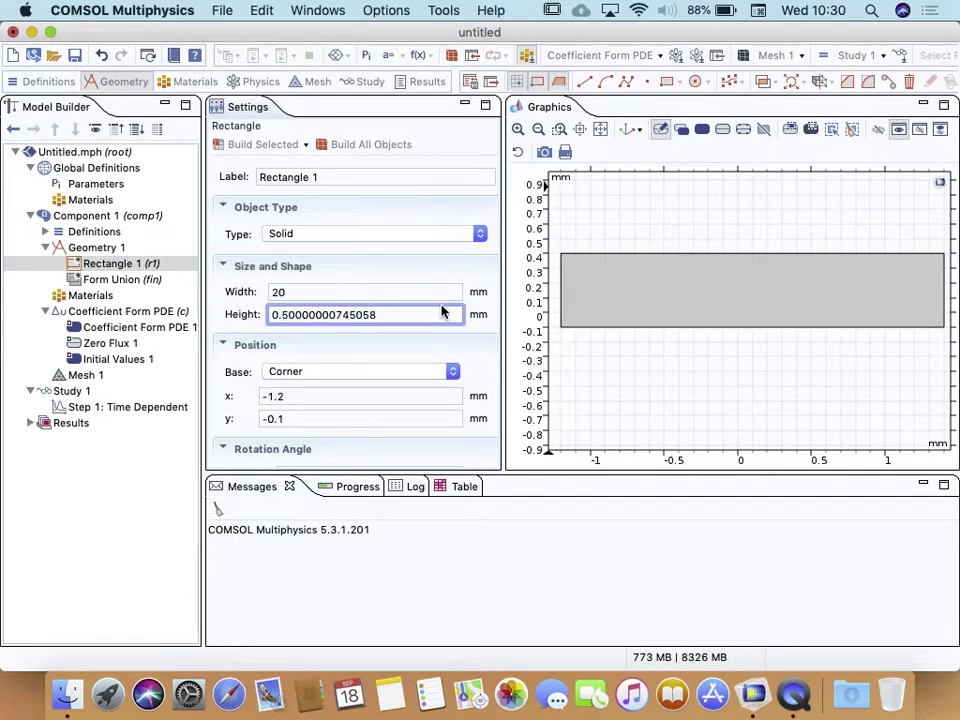
{"action": "double_click", "coordinate": [401, 315]}
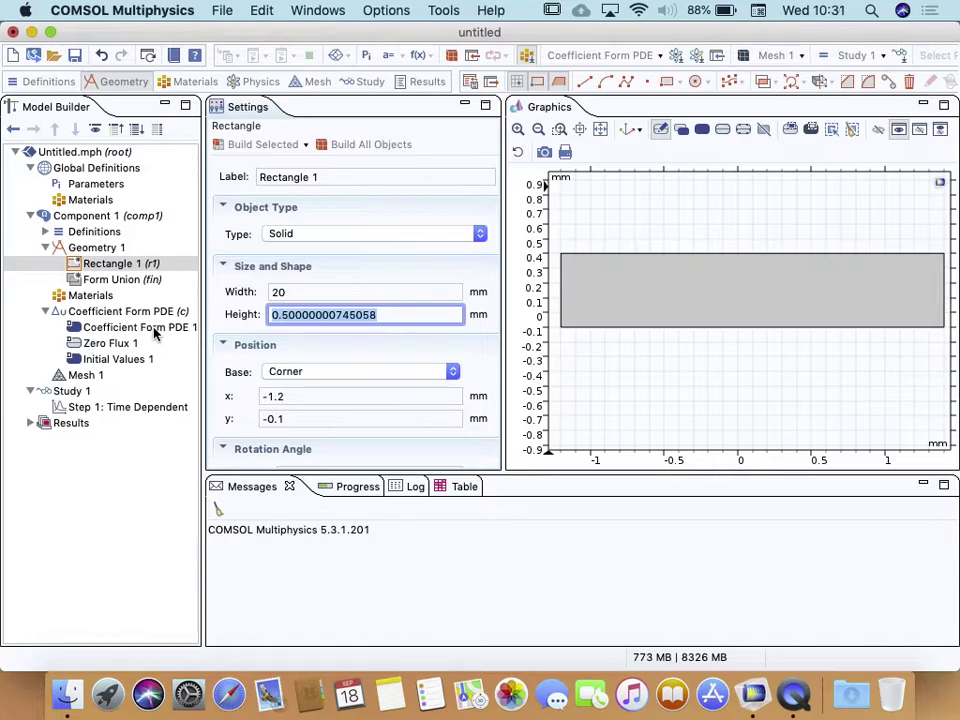
{"action": "type", "text": "0.5"}
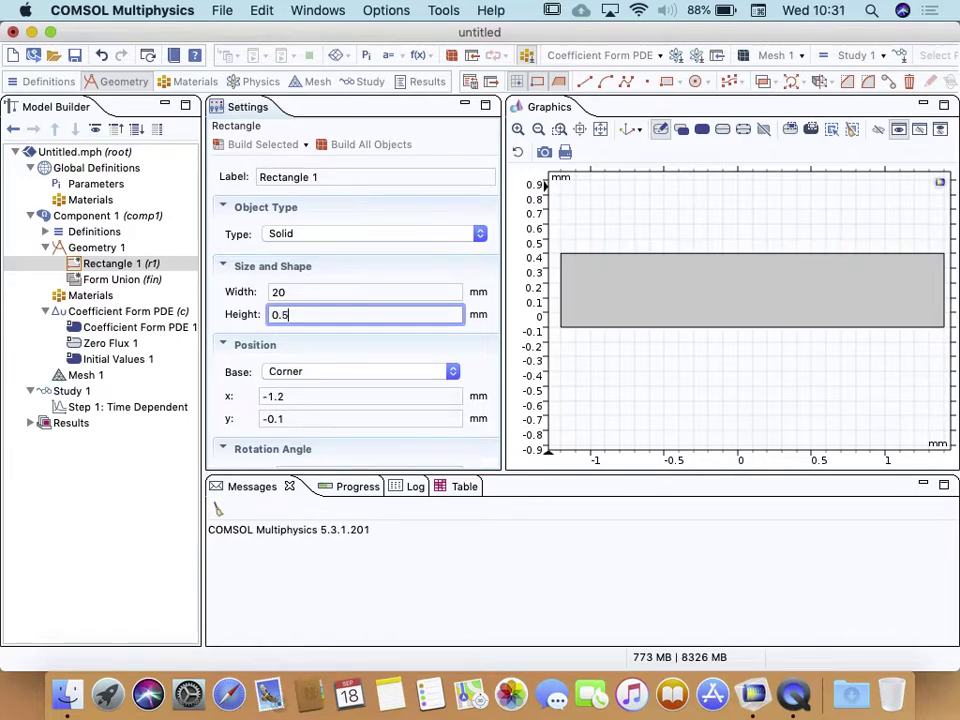
- Position the rectangle by its center at x 0 mm and y 0 mm, and build it
{"action": "left_click", "coordinate": [453, 373]}
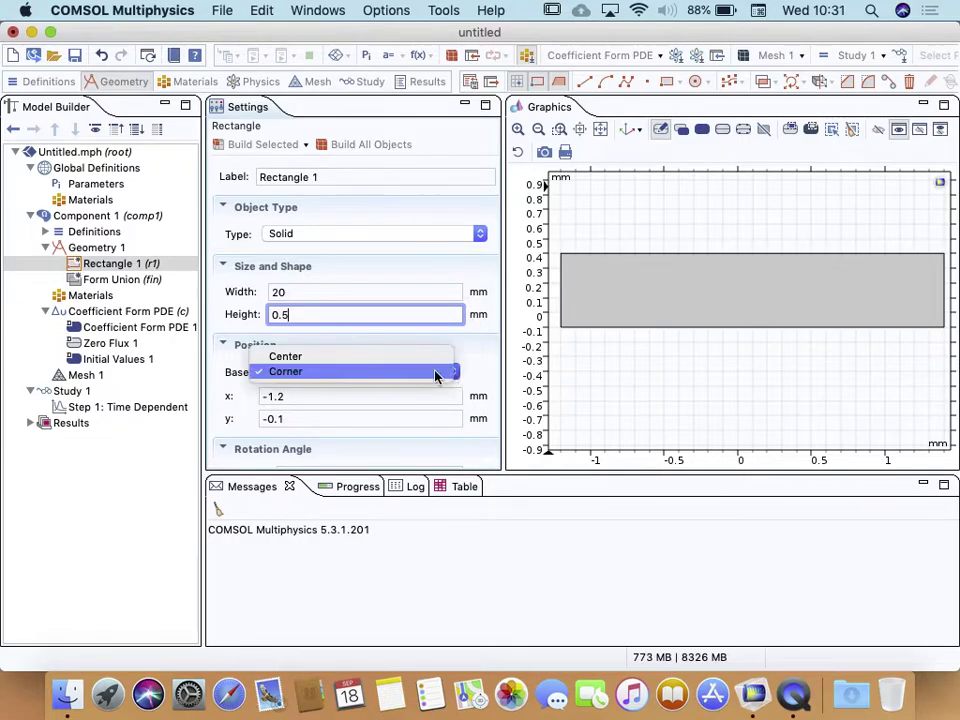
{"action": "left_click", "coordinate": [285, 358]}
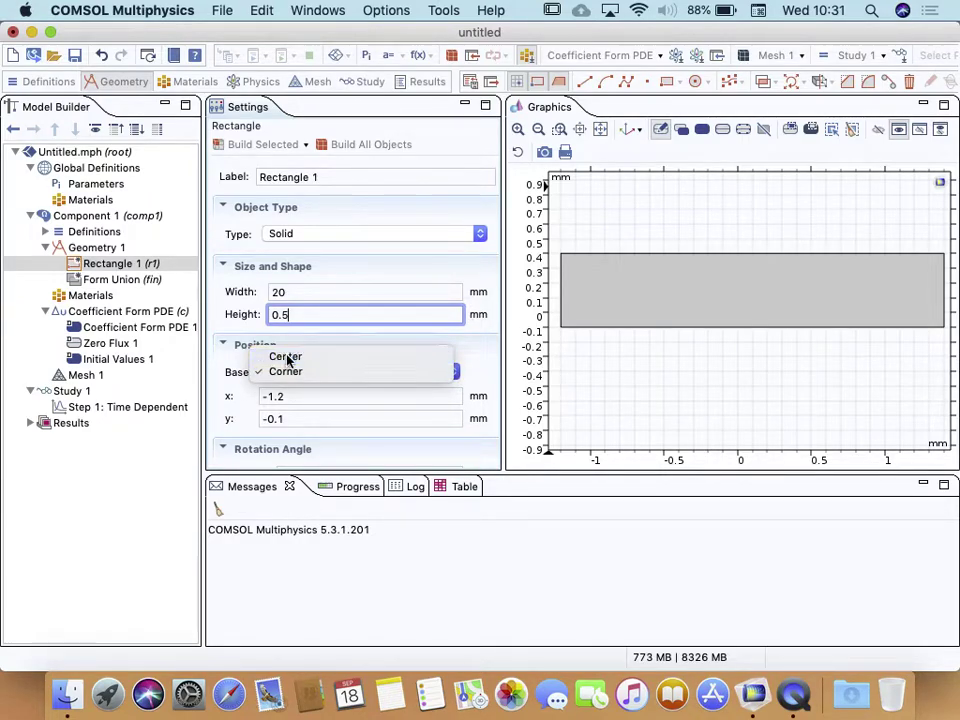
{"action": "left_click", "coordinate": [300, 397]}
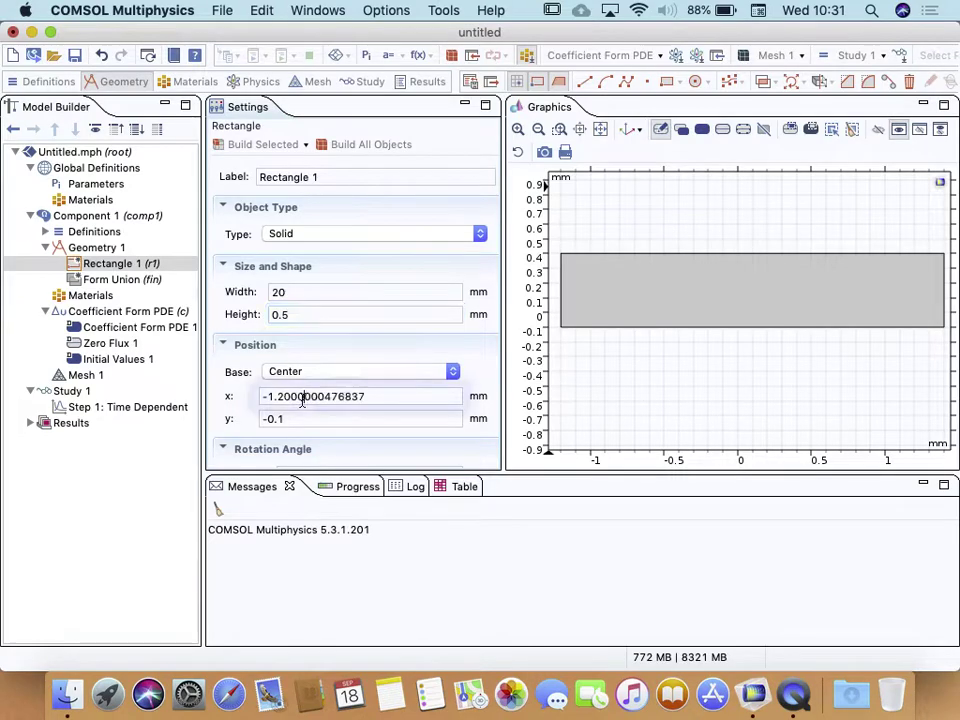
{"action": "double_click", "coordinate": [268, 398]}
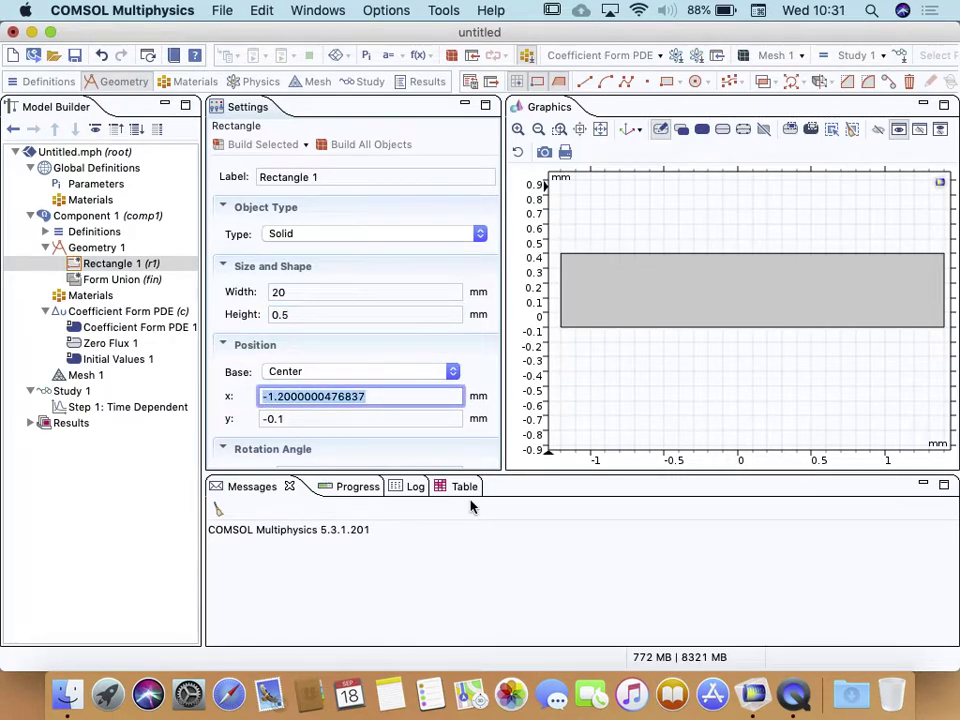
{"action": "type", "text": "0"}
{"action": "left_click", "coordinate": [289, 420]}
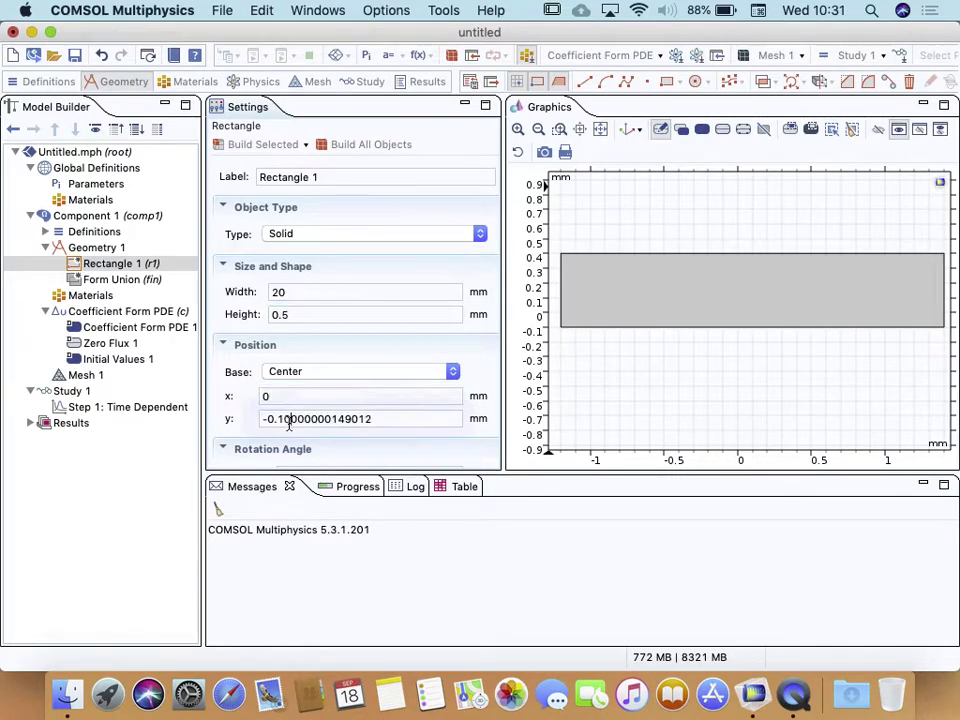
{"action": "double_click", "coordinate": [289, 420]}
{"action": "type", "text": "0"}
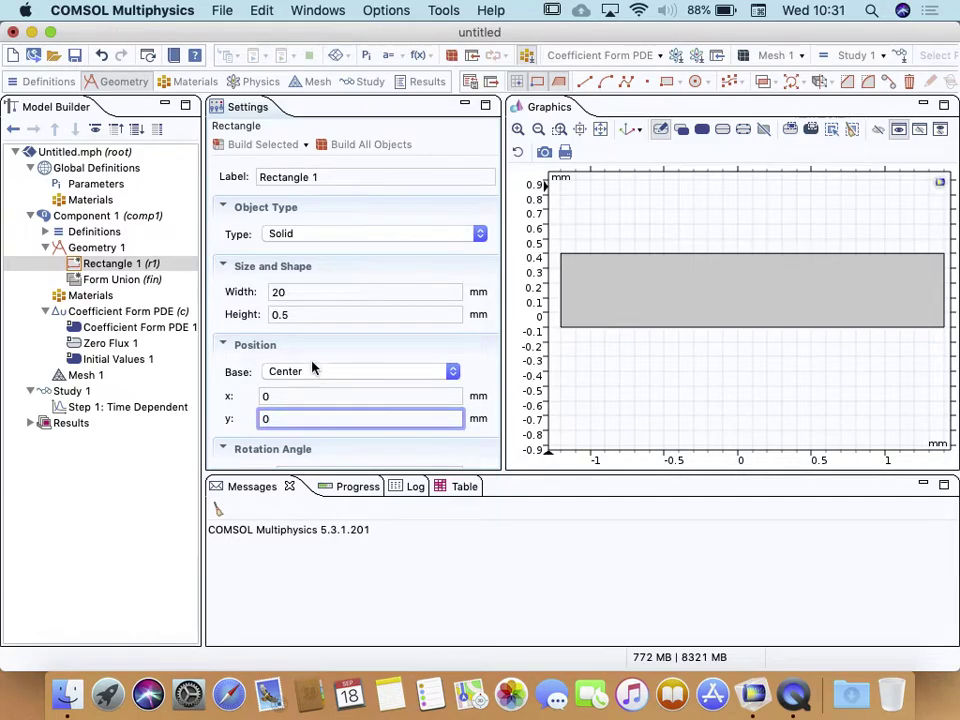
{"action": "key", "text": "shift+Tab"}
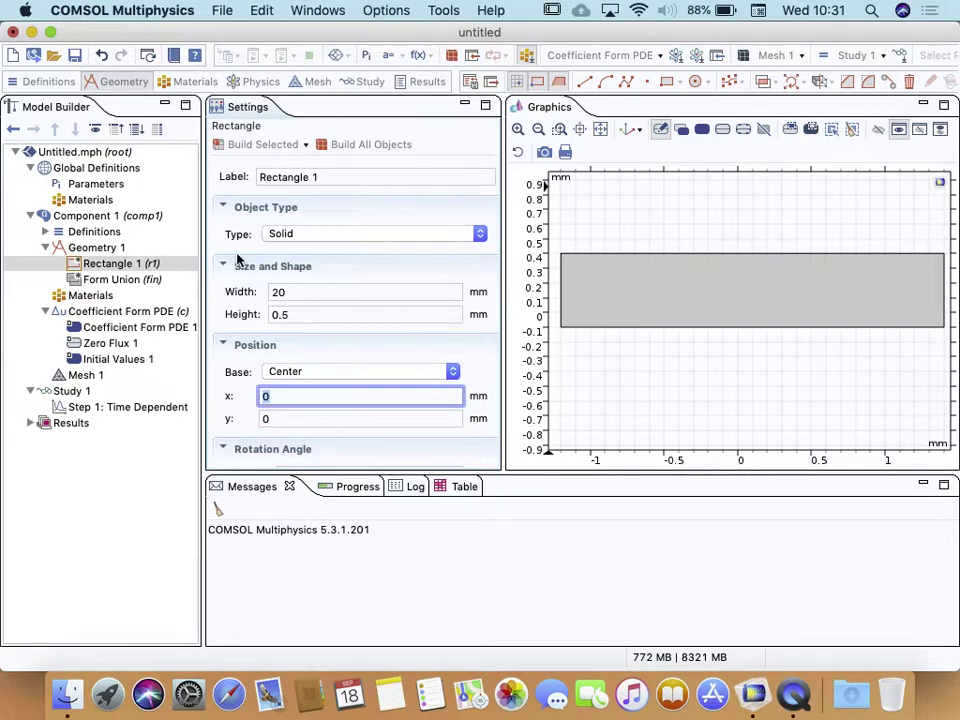
{"action": "left_click", "coordinate": [257, 145]}
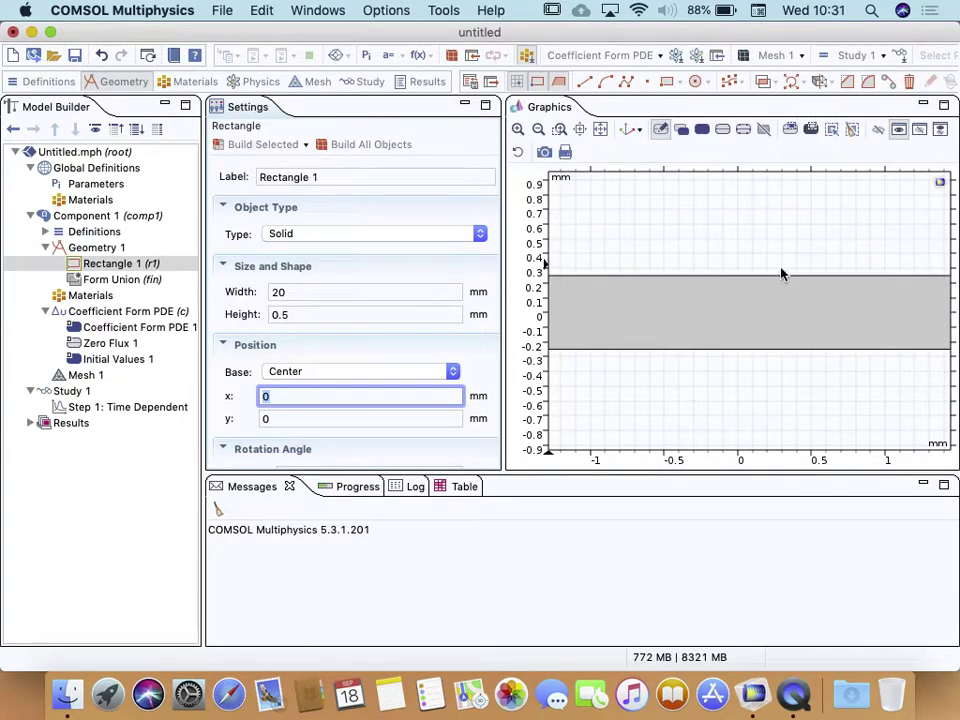
{"action": "left_click", "coordinate": [600, 130]}
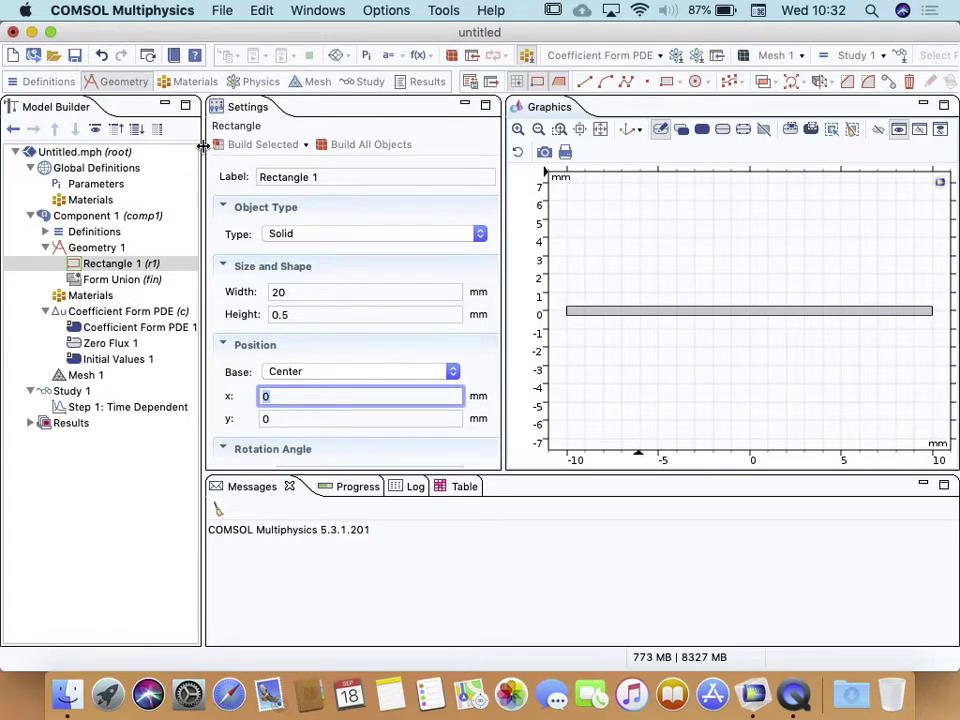
- Draw a second solid rectangle over the first and set its width to 20 mm and height to 4 mm
{"action": "left_click", "coordinate": [669, 84]}
{"action": "mouse_move", "coordinate": [622, 275]}
{"action": "left_mouse_down"}
{"action": "mouse_move", "coordinate": [754, 345]}
{"action": "mouse_move", "coordinate": [878, 365]}
{"action": "left_mouse_up"}
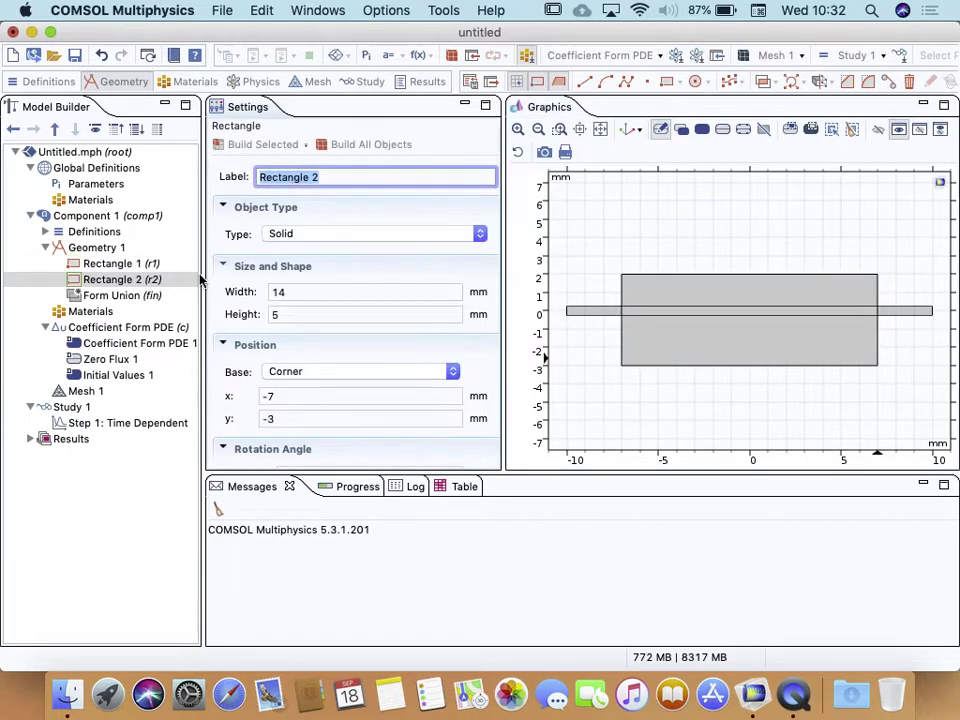
{"action": "double_click", "coordinate": [311, 291]}
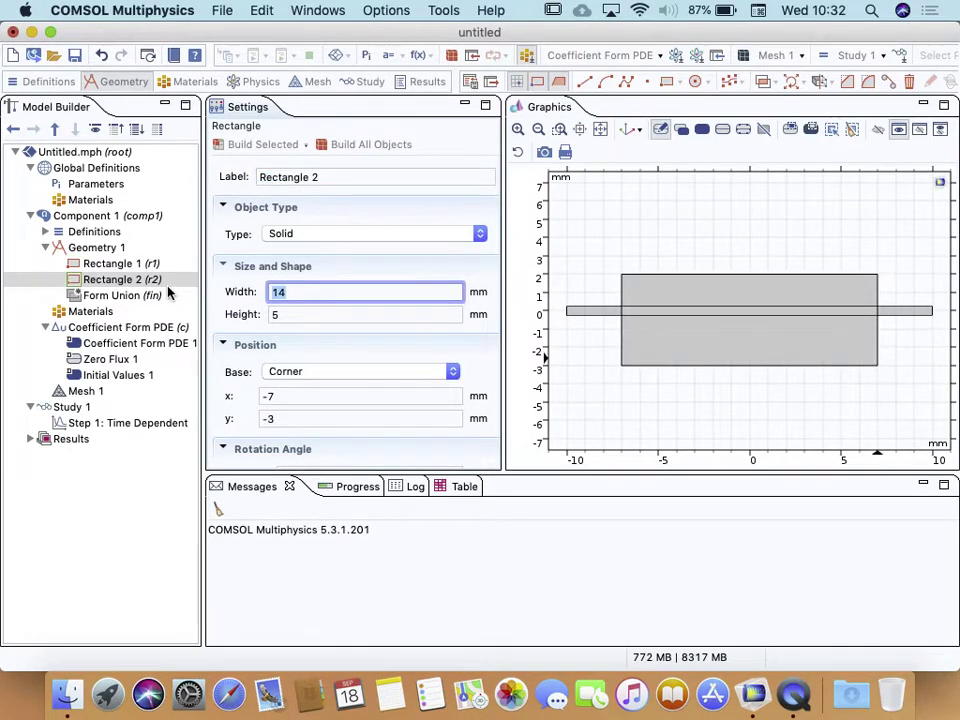
{"action": "type", "text": "20"}
{"action": "key", "text": "Tab"}
{"action": "type", "text": "4"}
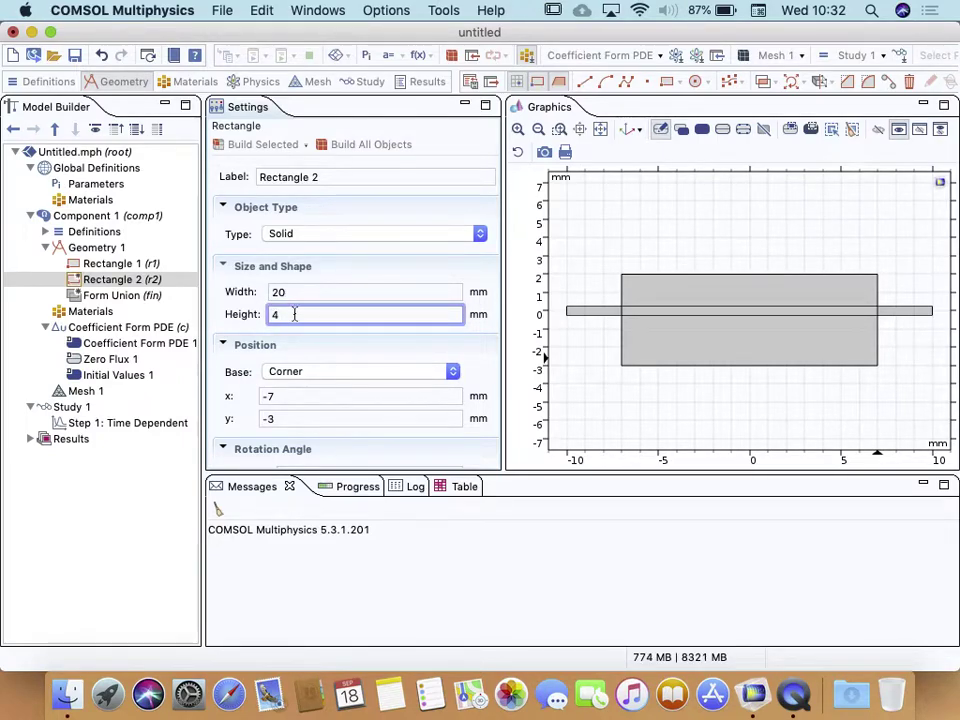
- Position the second rectangle by its center at x 0 mm and y 0 mm, and build it
{"action": "left_click", "coordinate": [457, 379]}
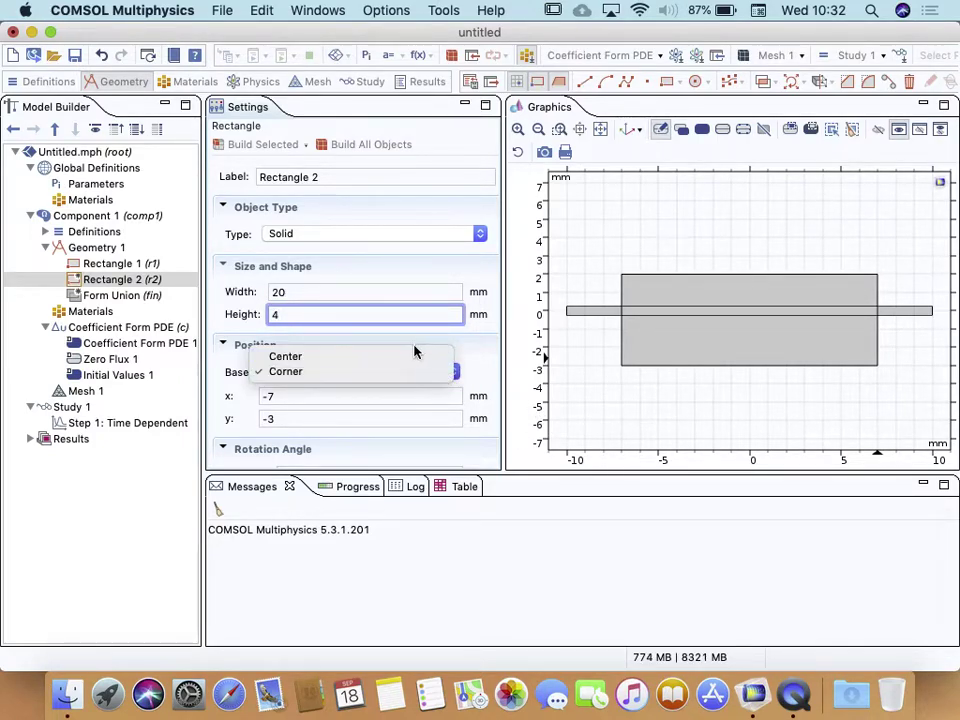
{"action": "left_click", "coordinate": [412, 358]}
{"action": "triple_click", "coordinate": [294, 394]}
{"action": "type", "text": "0"}
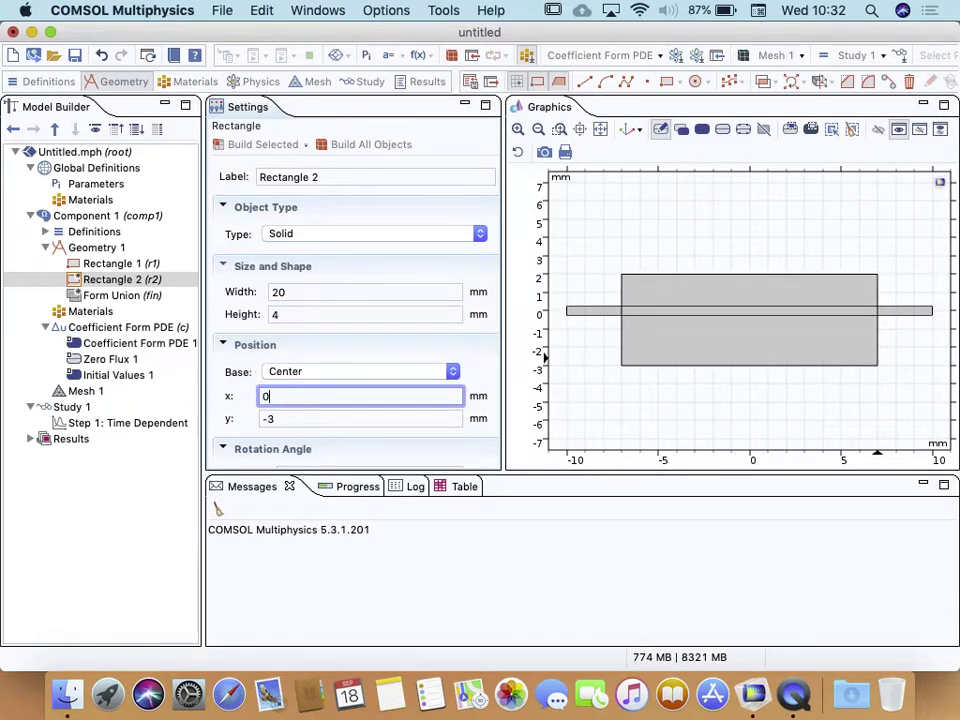
{"action": "triple_click", "coordinate": [291, 417]}
{"action": "type", "text": "0"}
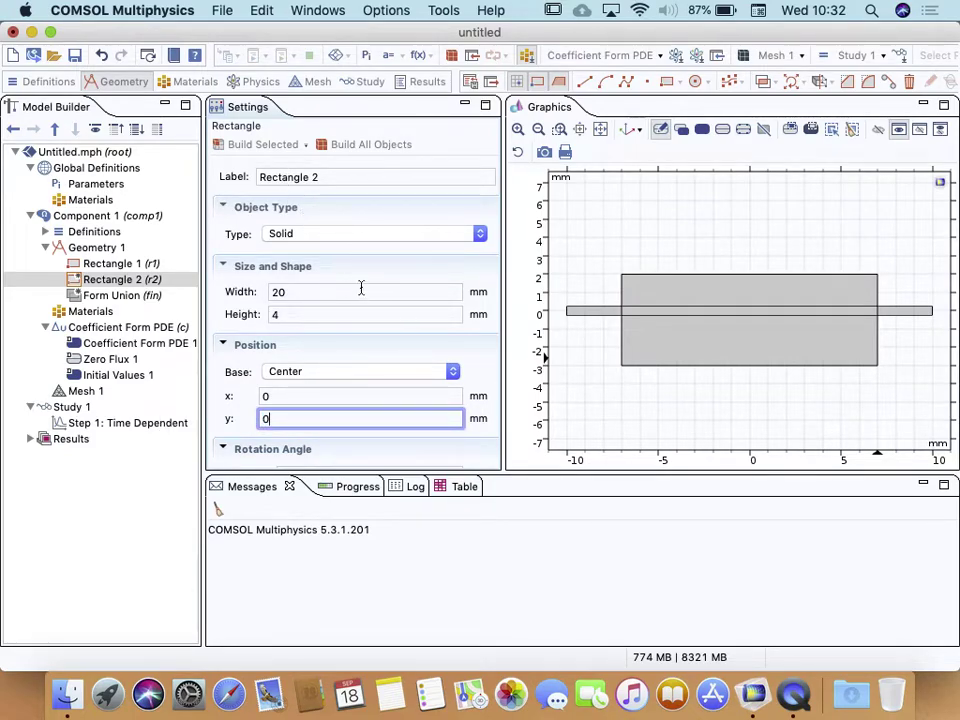
{"action": "left_click", "coordinate": [243, 146]}
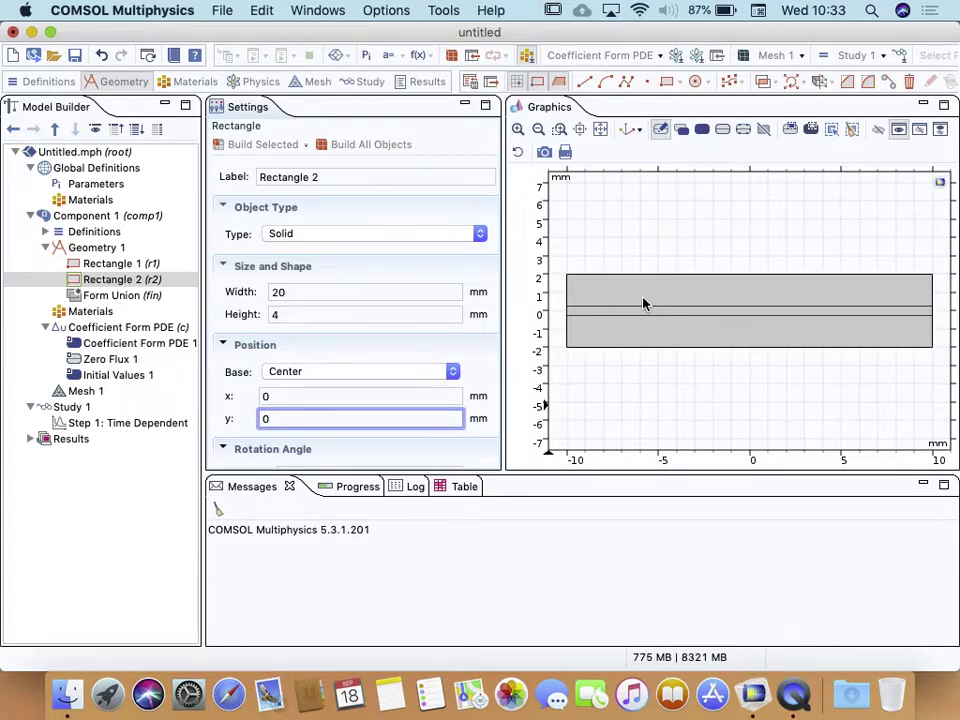
{"action": "left_click", "coordinate": [585, 84]}
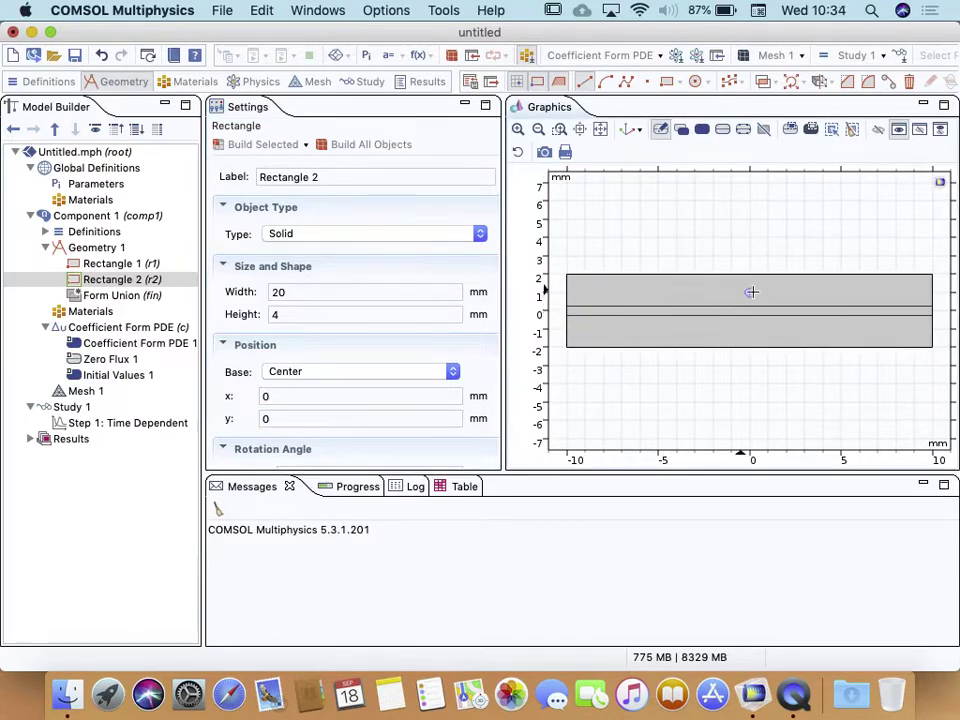
{"action": "left_click", "coordinate": [786, 292]}
{"action": "left_click", "coordinate": [639, 292]}
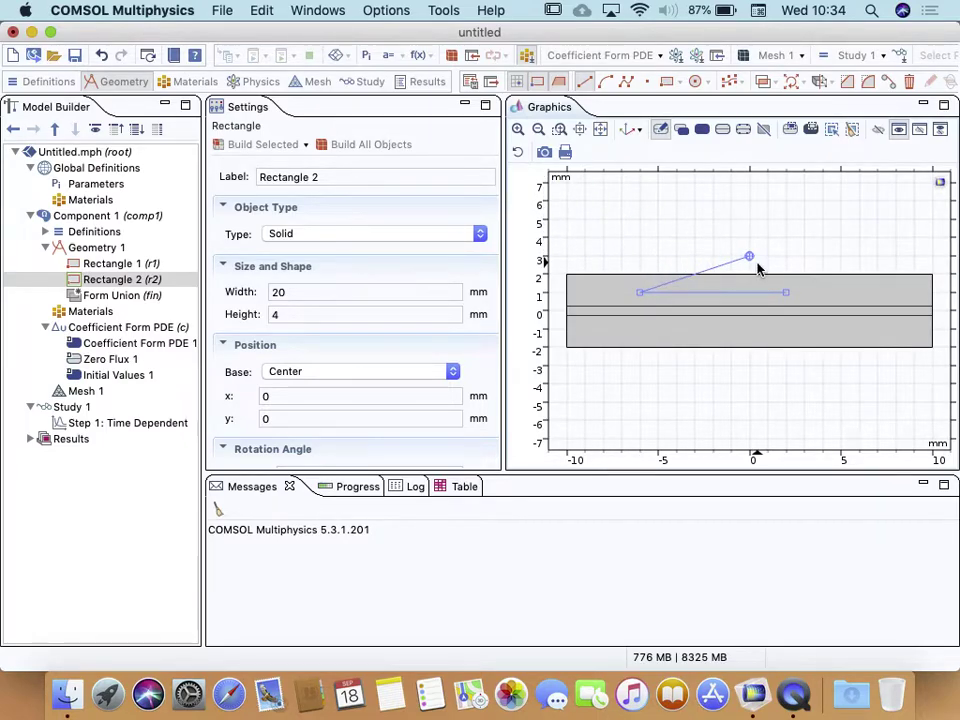
{"action": "left_click", "coordinate": [585, 81]}
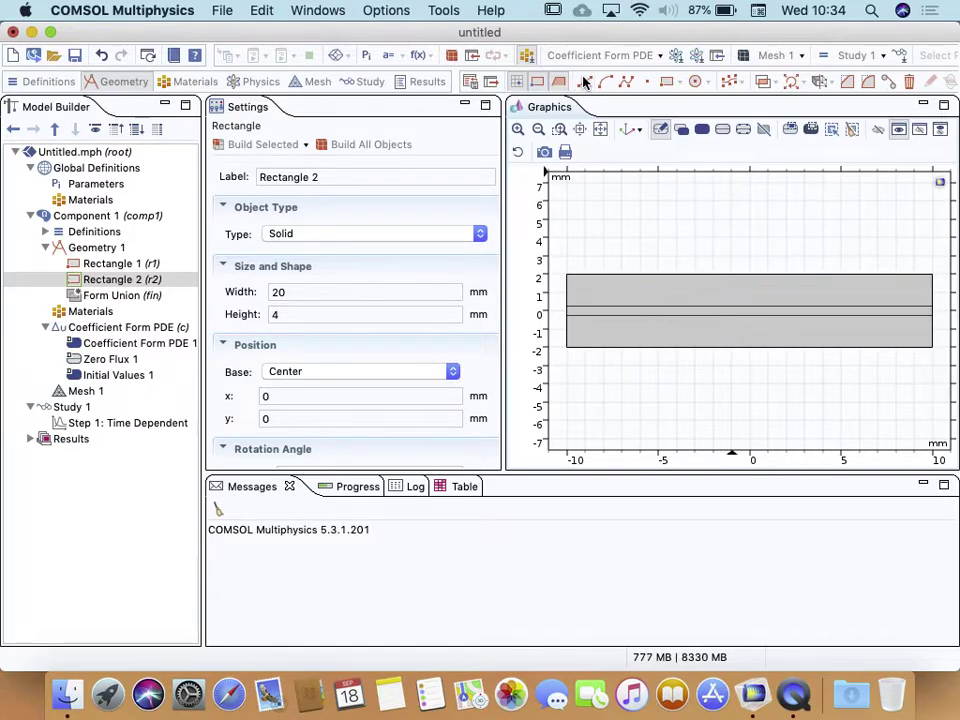
- Try a horizontal line from (-10, 0) to (10, 0) mm along the middle of the rectangles, and undo it
{"action": "left_click", "coordinate": [585, 81]}
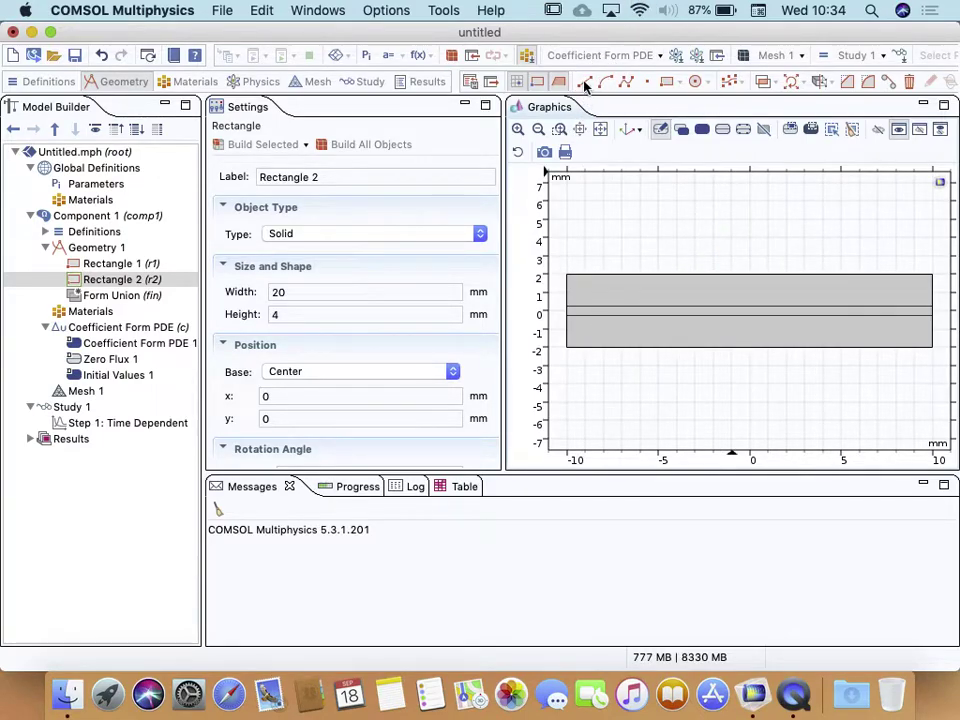
{"action": "left_click", "coordinate": [567, 310]}
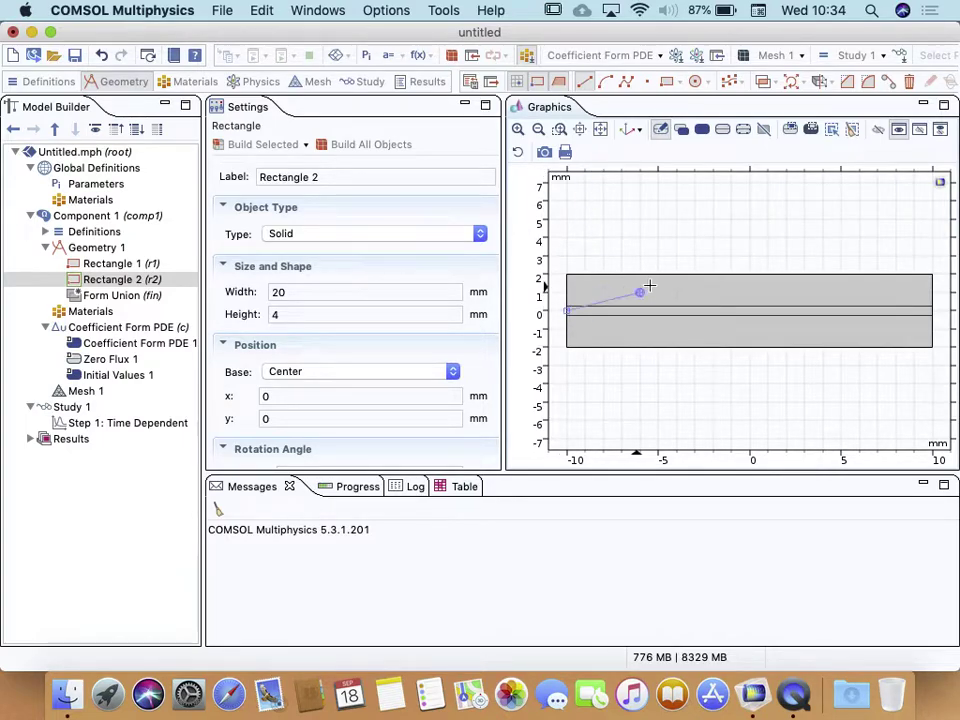
{"action": "left_click", "coordinate": [932, 311]}
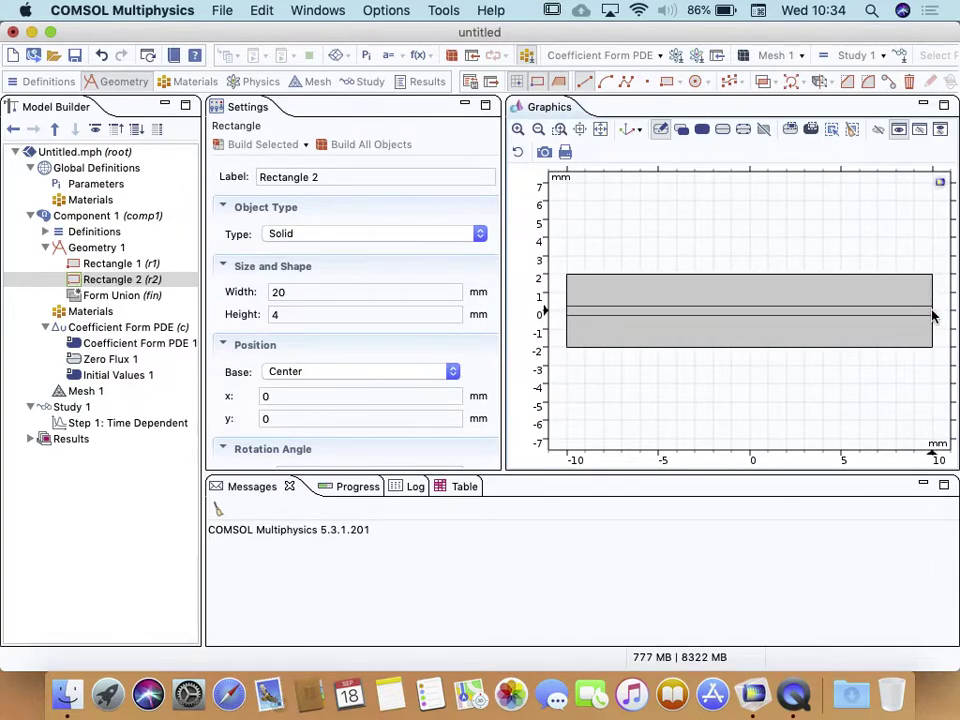
{"action": "right_click", "coordinate": [933, 313]}
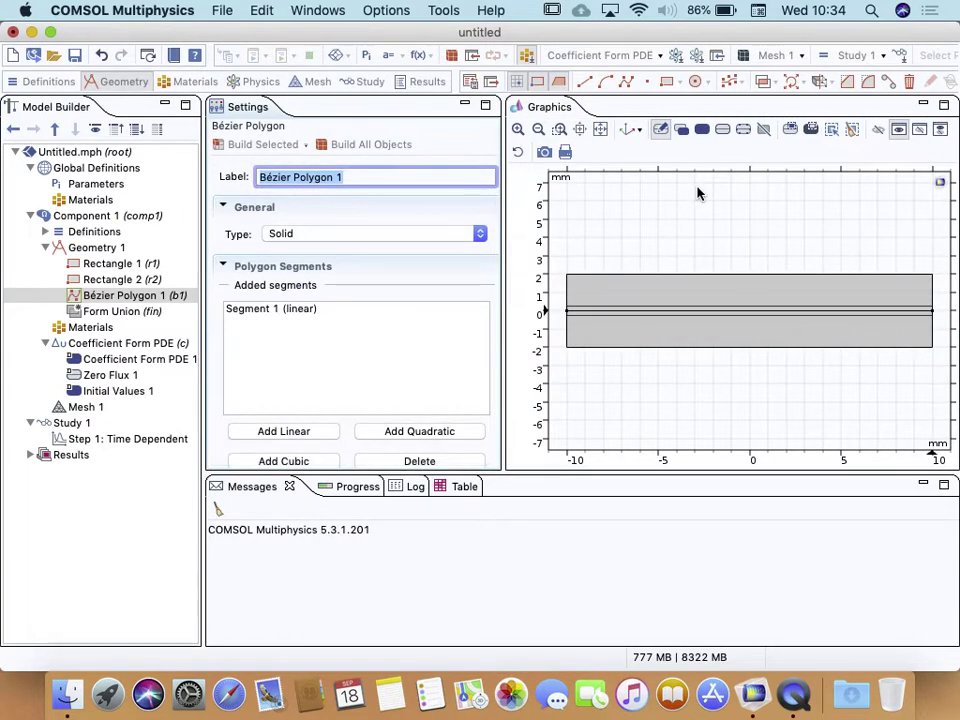
{"action": "key", "text": "super+z"}
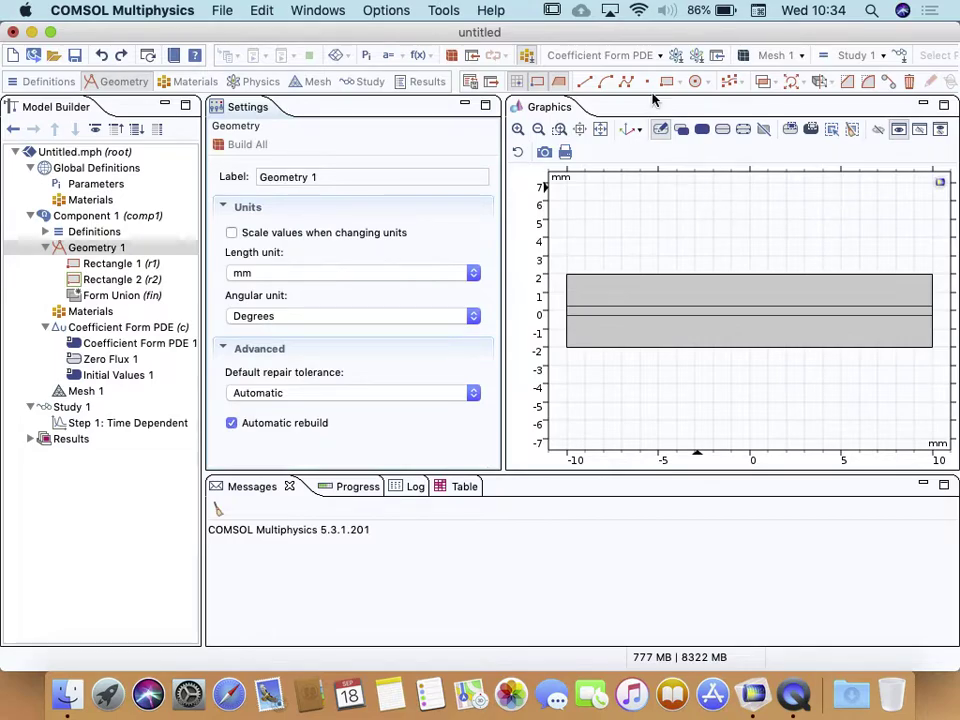
- Draw a horizontal line about 10 mm long in the upper half of the larger rectangle and show its linear segment's control points
{"action": "left_click", "coordinate": [587, 82]}
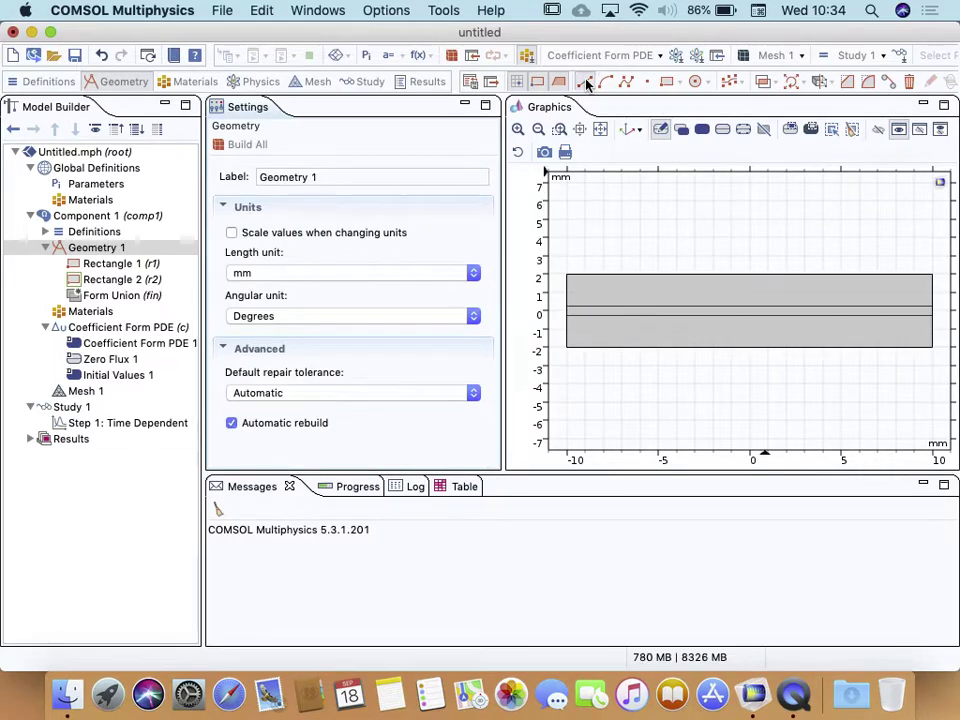
{"action": "left_click", "coordinate": [602, 292]}
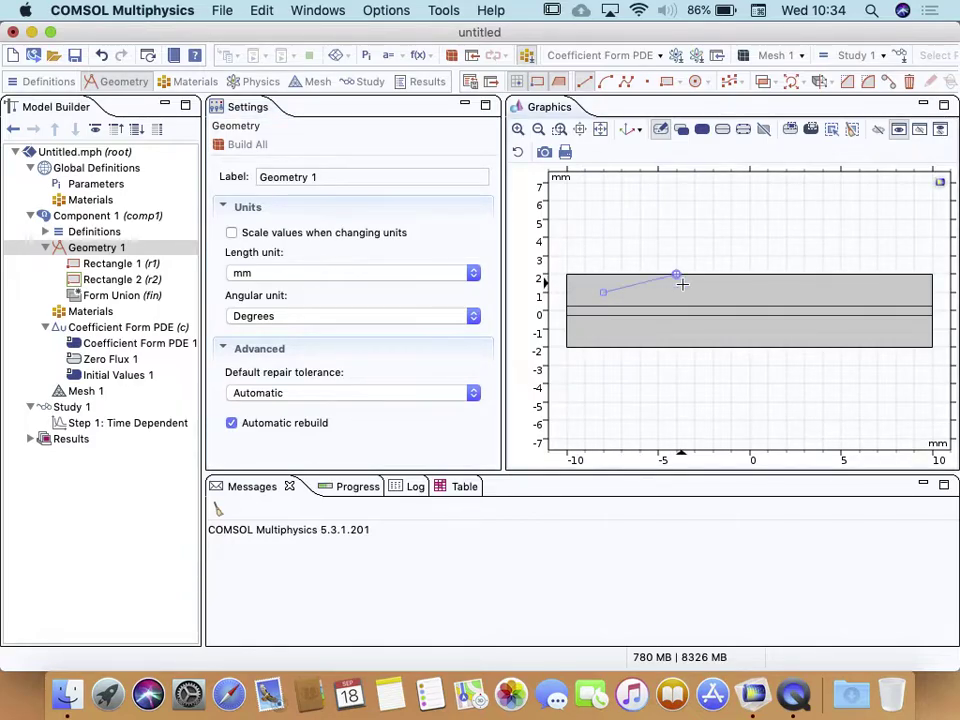
{"action": "left_click", "coordinate": [786, 290]}
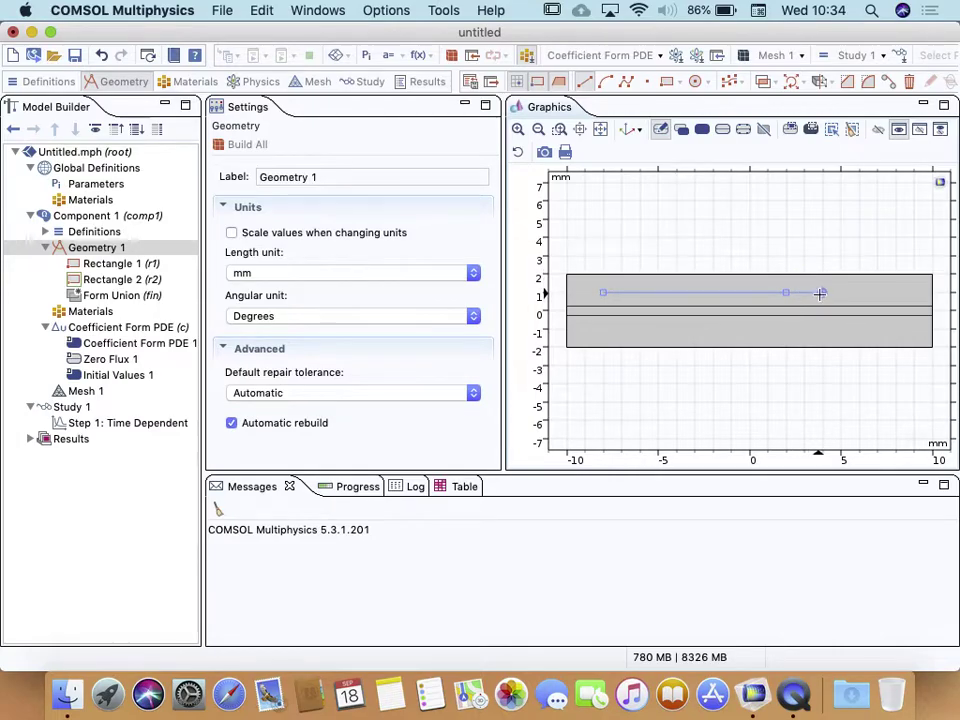
{"action": "right_click", "coordinate": [820, 293]}
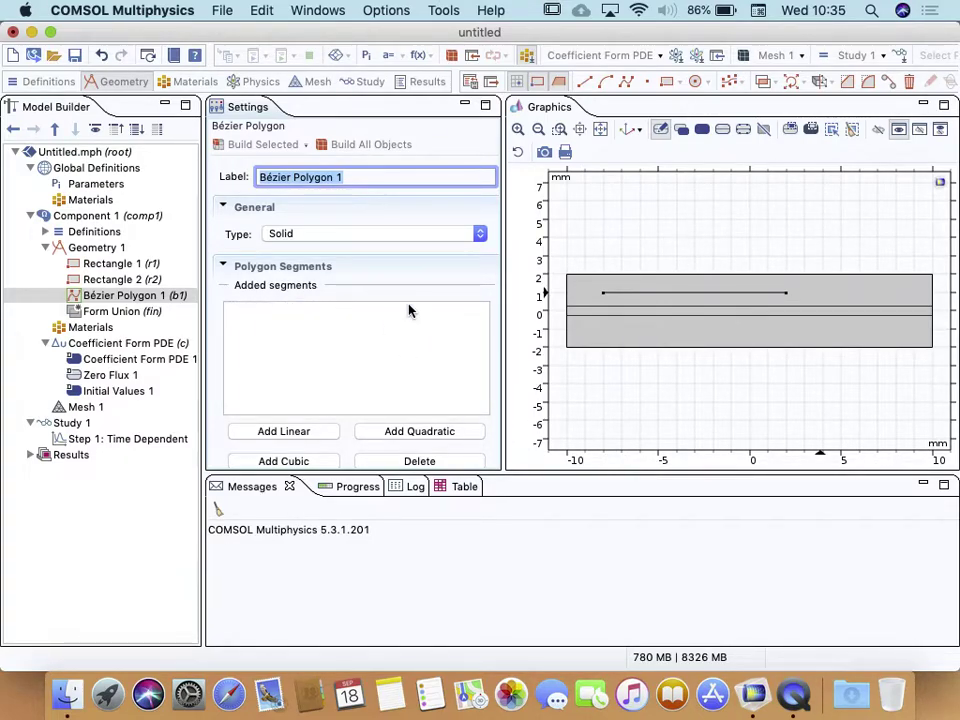
{"action": "left_click", "coordinate": [260, 311]}
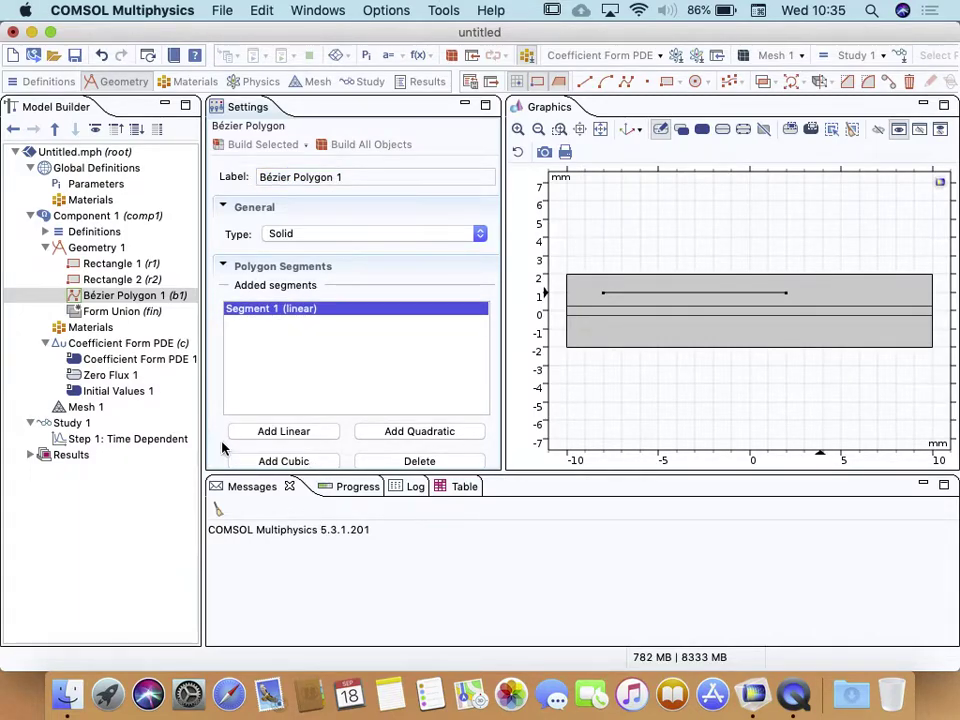
{"action": "scroll", "coordinate": [222, 448], "scroll_direction": "down", "scroll_amount": 5}
{"action": "scroll", "coordinate": [224, 450], "scroll_direction": "up", "scroll_amount": 3}
{"action": "scroll", "coordinate": [224, 450], "scroll_direction": "down", "scroll_amount": 1}
{"action": "scroll", "coordinate": [224, 450], "scroll_direction": "up", "scroll_amount": 4}
{"action": "scroll", "coordinate": [224, 450], "scroll_direction": "down", "scroll_amount": 5}
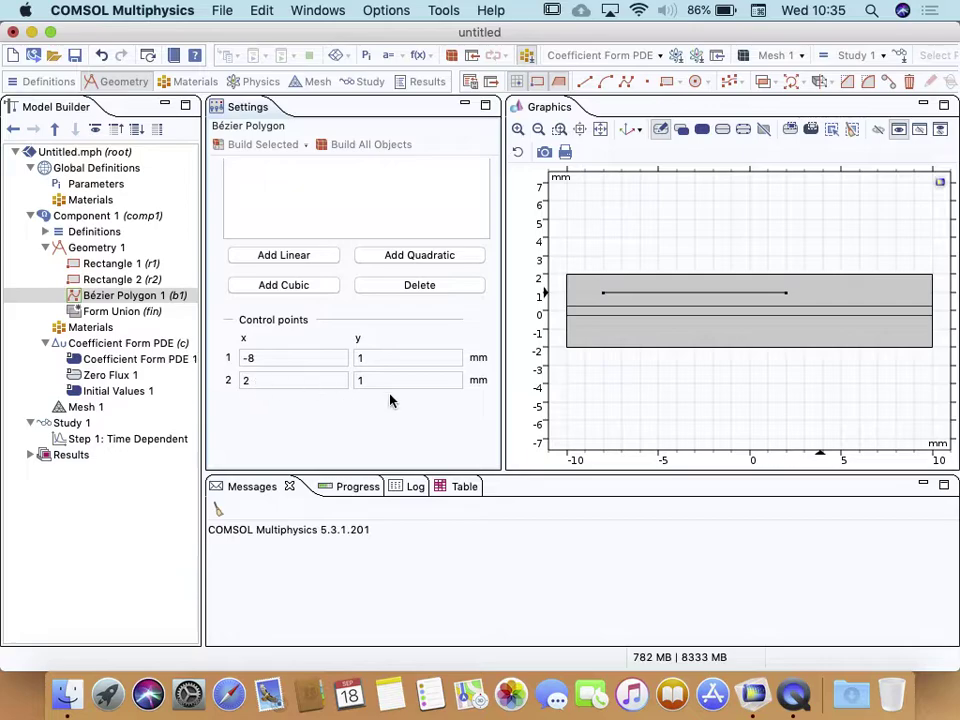
- Set the line's control points to (-10, 0) mm and (10, 0) mm, and build it
{"action": "left_click_drag", "start_coordinate": [255, 358], "coordinate": [211, 362]}
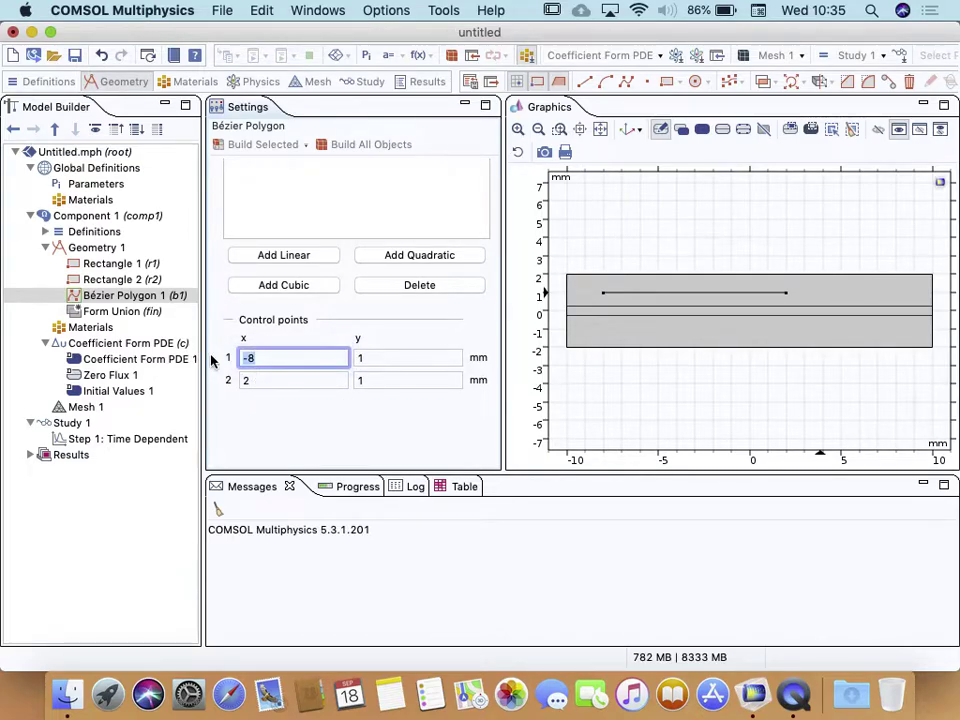
{"action": "type", "text": "-10"}
{"action": "left_click", "coordinate": [365, 358]}
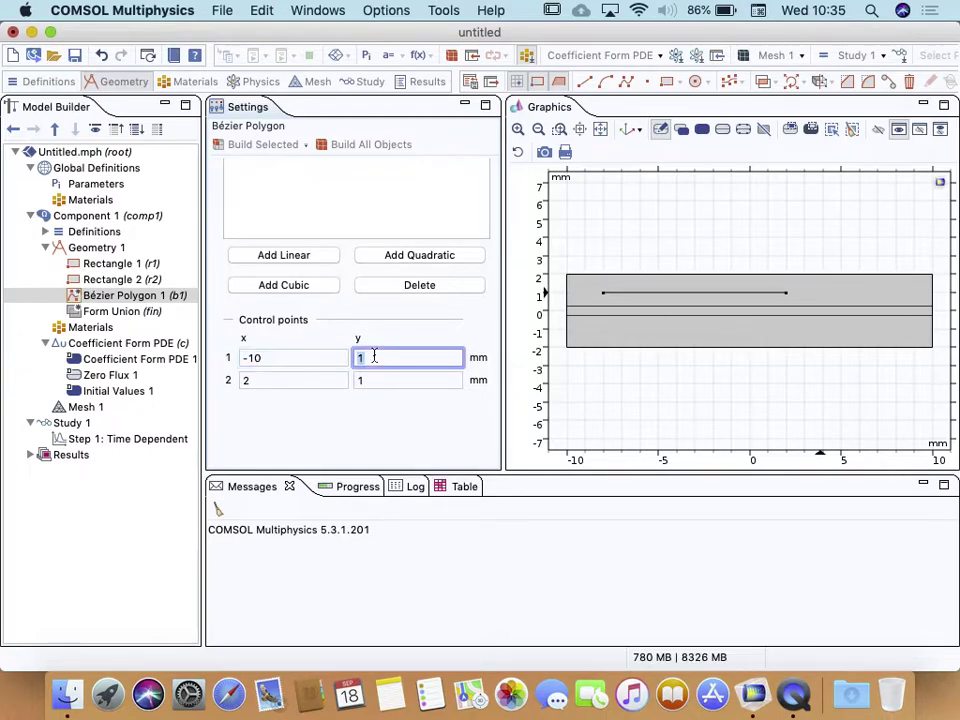
{"action": "type", "text": "0"}
{"action": "left_click", "coordinate": [259, 381]}
{"action": "type", "text": "10"}
{"action": "left_click", "coordinate": [361, 379]}
{"action": "type", "text": "0"}
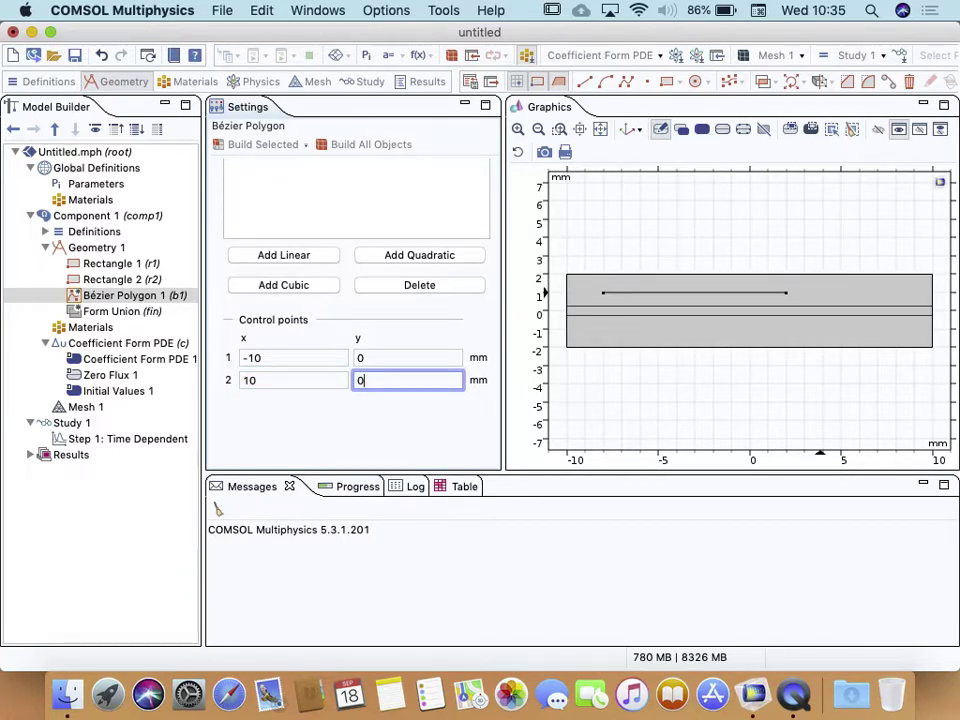
{"action": "left_click", "coordinate": [247, 149]}
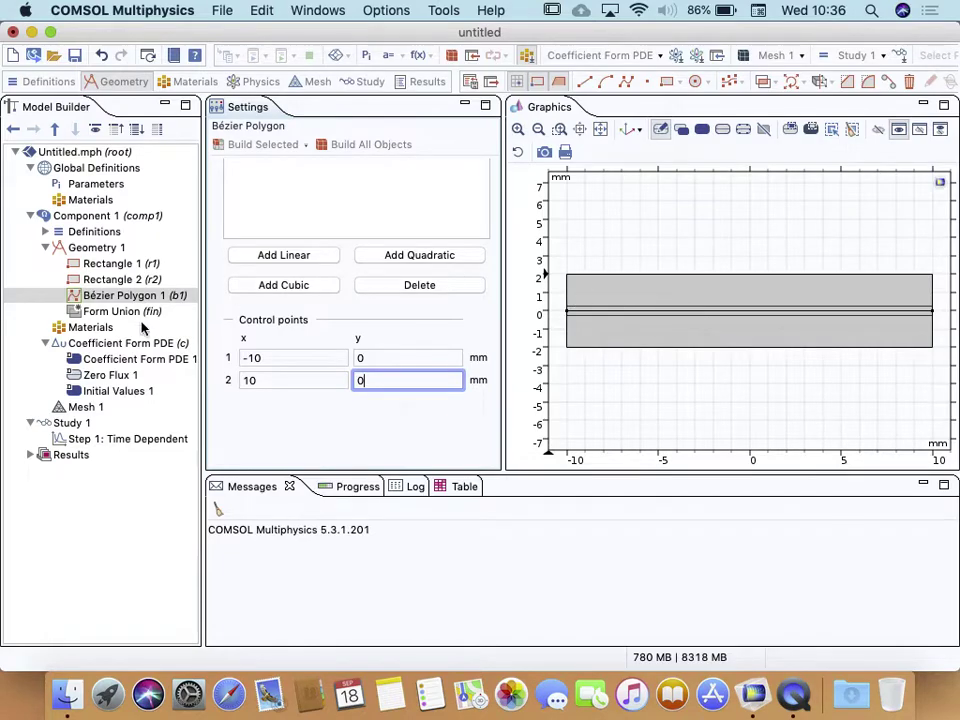
- Draw a second horizontal line about 10 mm long above the centerline, from about (-8, 1) to (2, 1) mm
{"action": "left_click", "coordinate": [588, 82]}
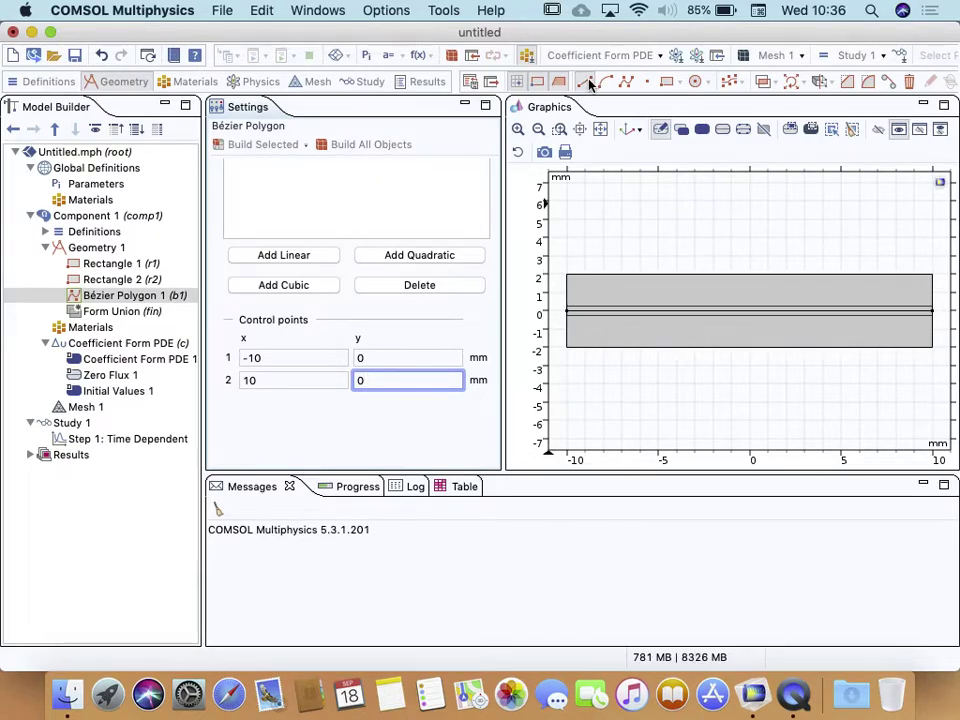
{"action": "left_click", "coordinate": [604, 292]}
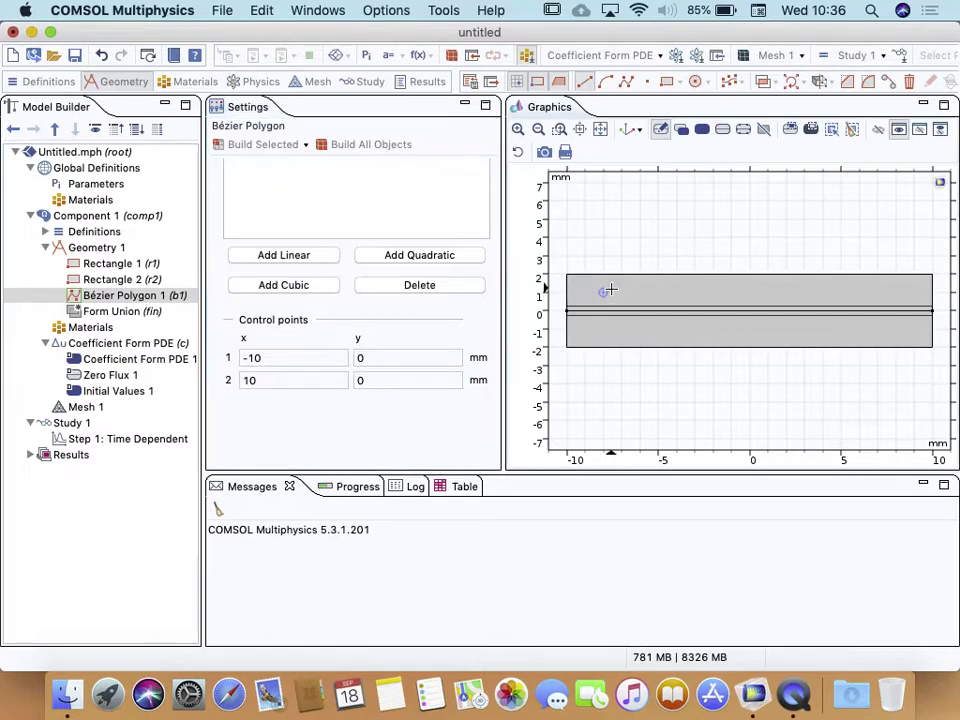
{"action": "left_click", "coordinate": [788, 293]}
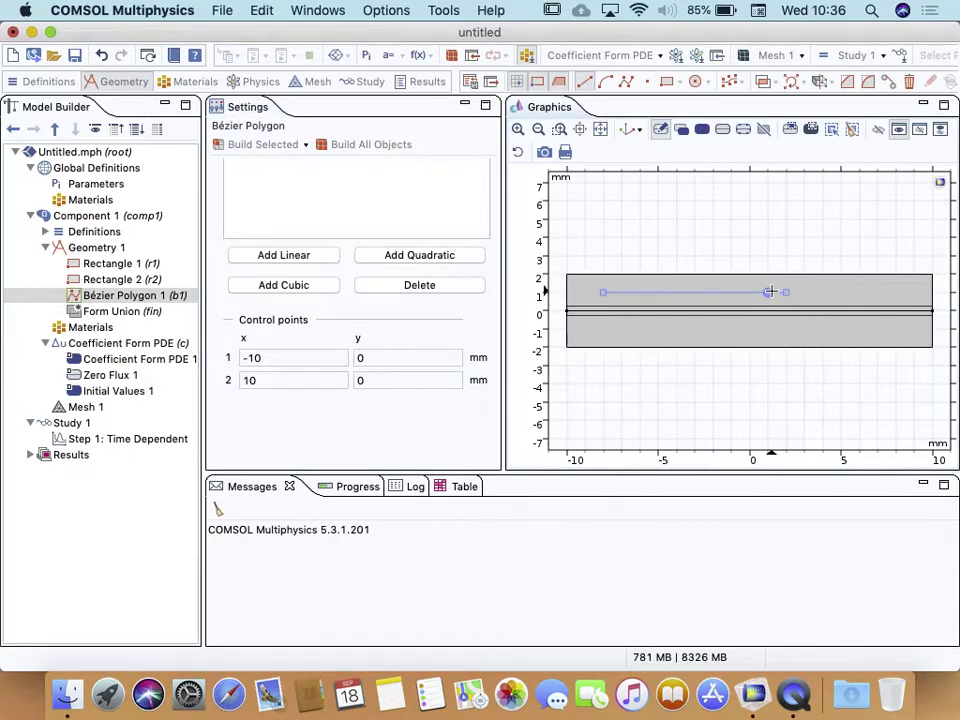
{"action": "right_click", "coordinate": [770, 291]}
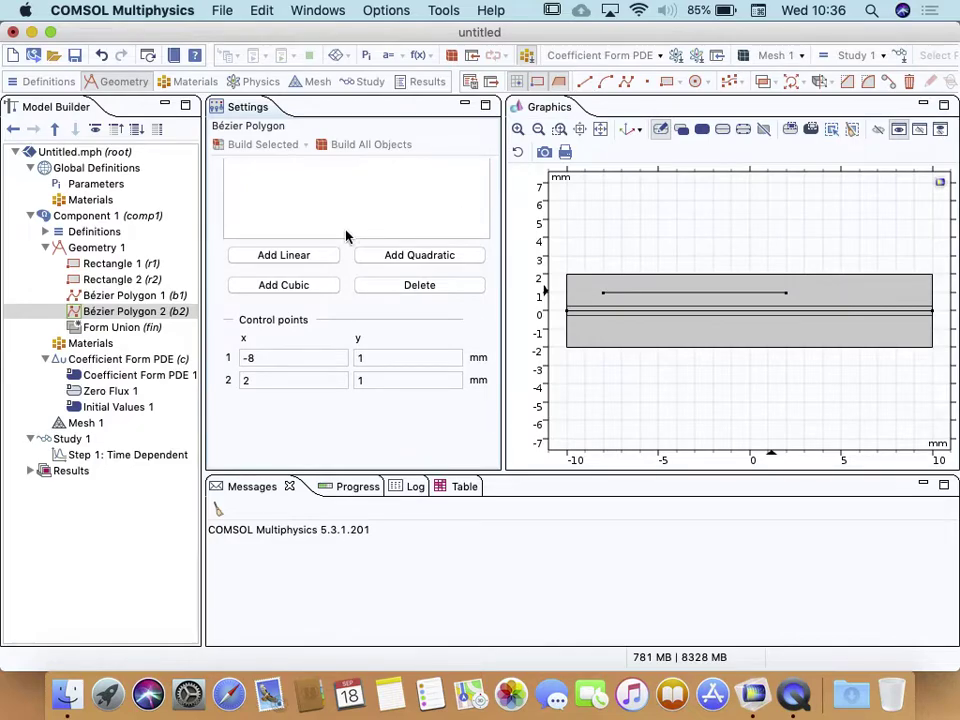
- Set the second line's control points to (-10, 1) mm and (10, 1) mm, and build it
{"action": "left_click_drag", "start_coordinate": [274, 358], "coordinate": [233, 362]}
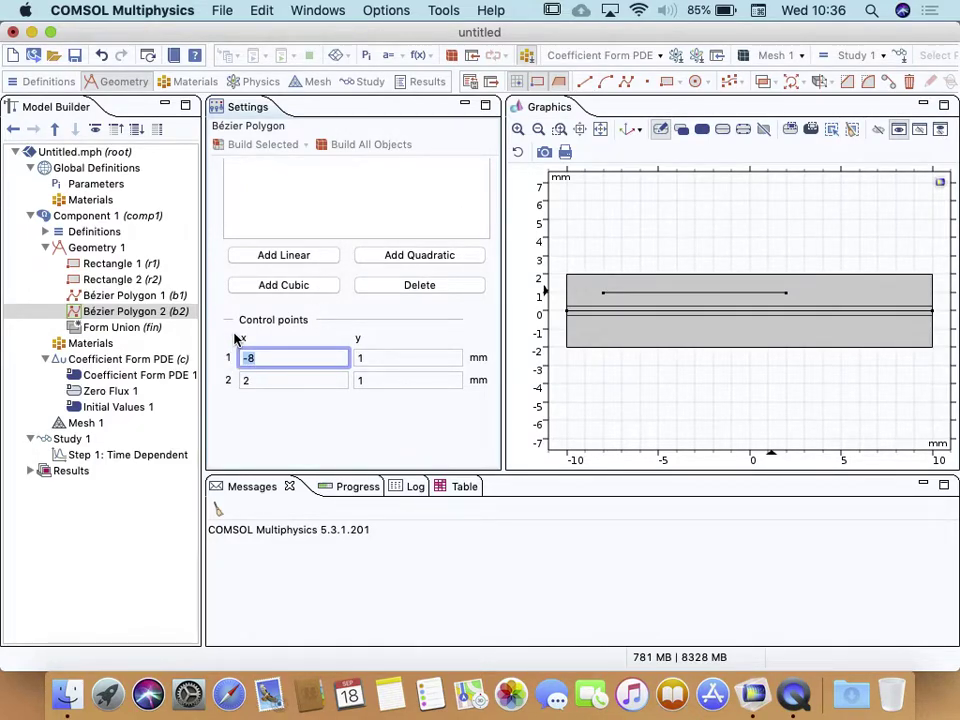
{"action": "type", "text": "-10"}
{"action": "key", "text": "Tab"}
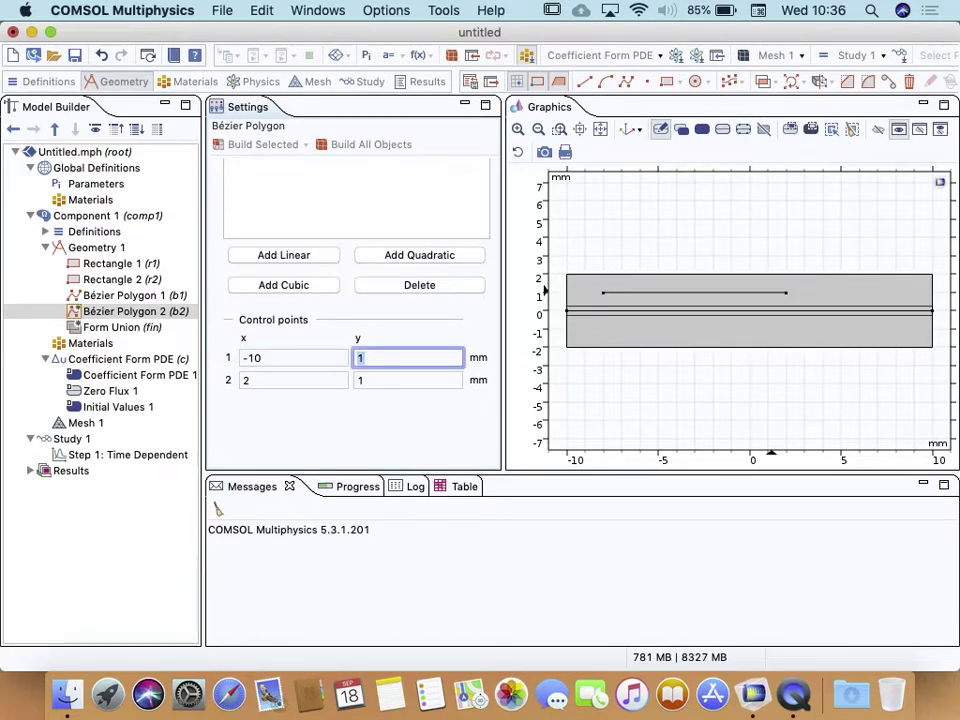
{"action": "type", "text": "1"}
{"action": "key", "text": "Tab"}
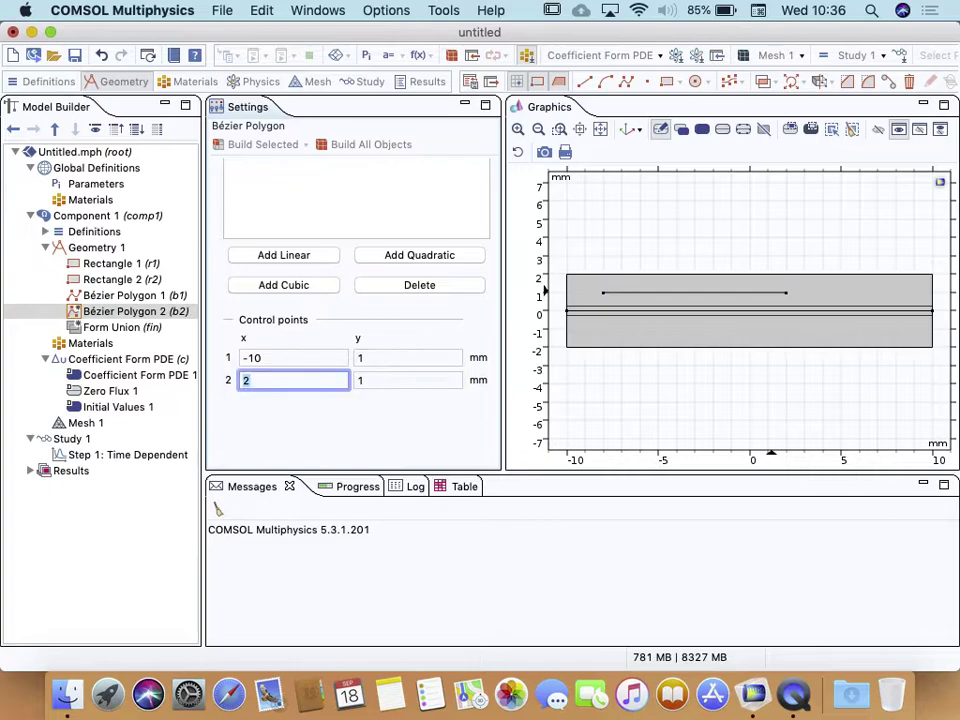
{"action": "type", "text": "10"}
{"action": "key", "text": "Tab"}
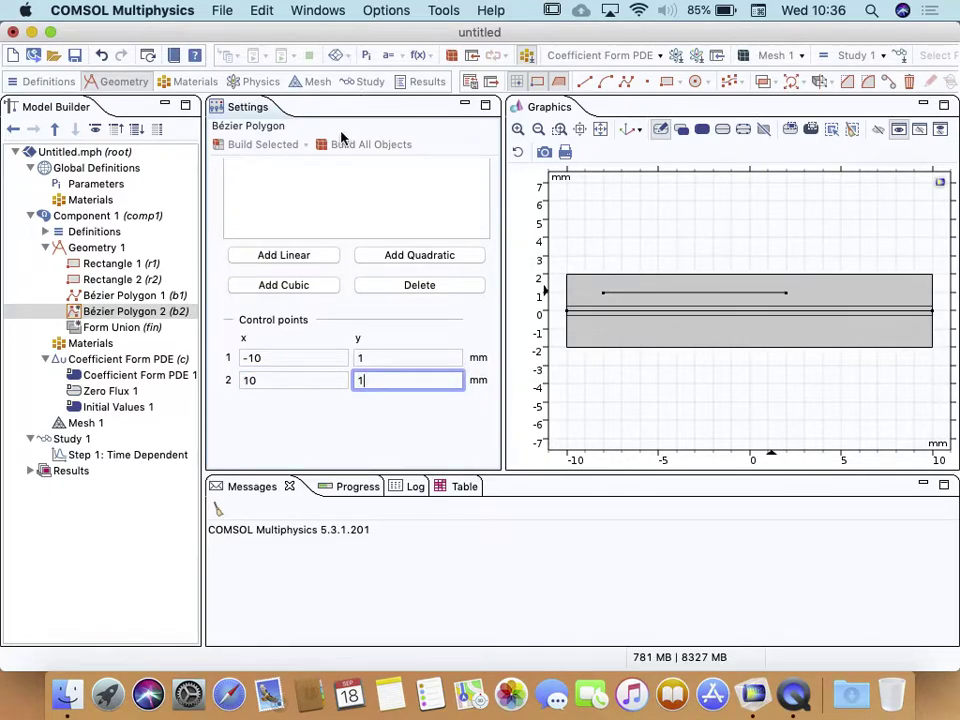
{"action": "left_click", "coordinate": [250, 146]}
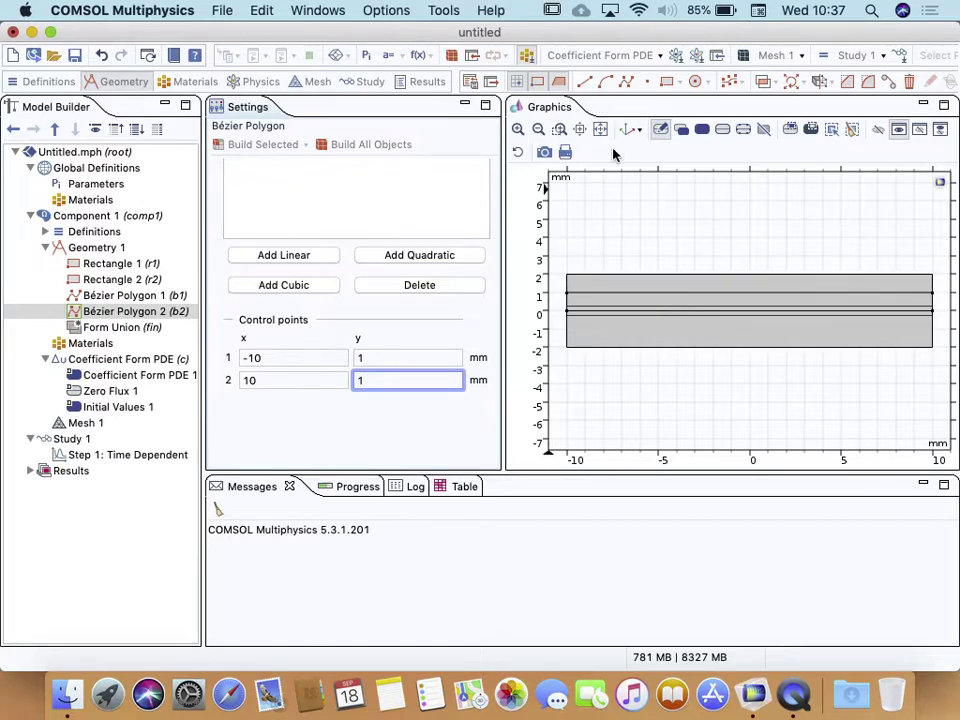
- Place a point above the rectangles, set its coordinates to (-7.5, 0) mm, and build it
{"action": "left_click", "coordinate": [647, 82]}
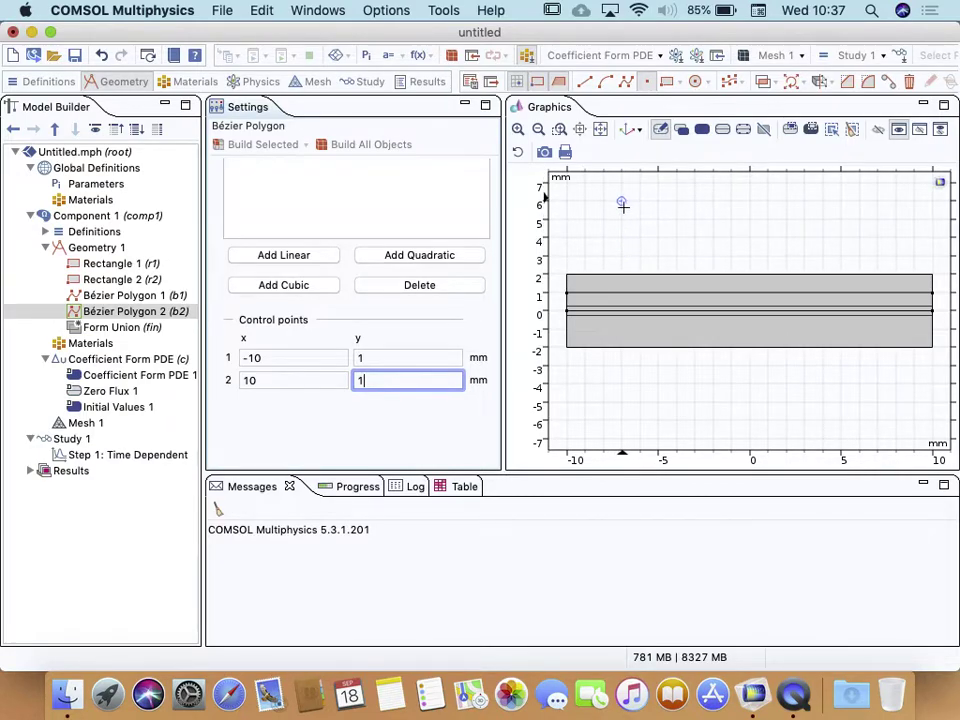
{"action": "left_click", "coordinate": [621, 219]}
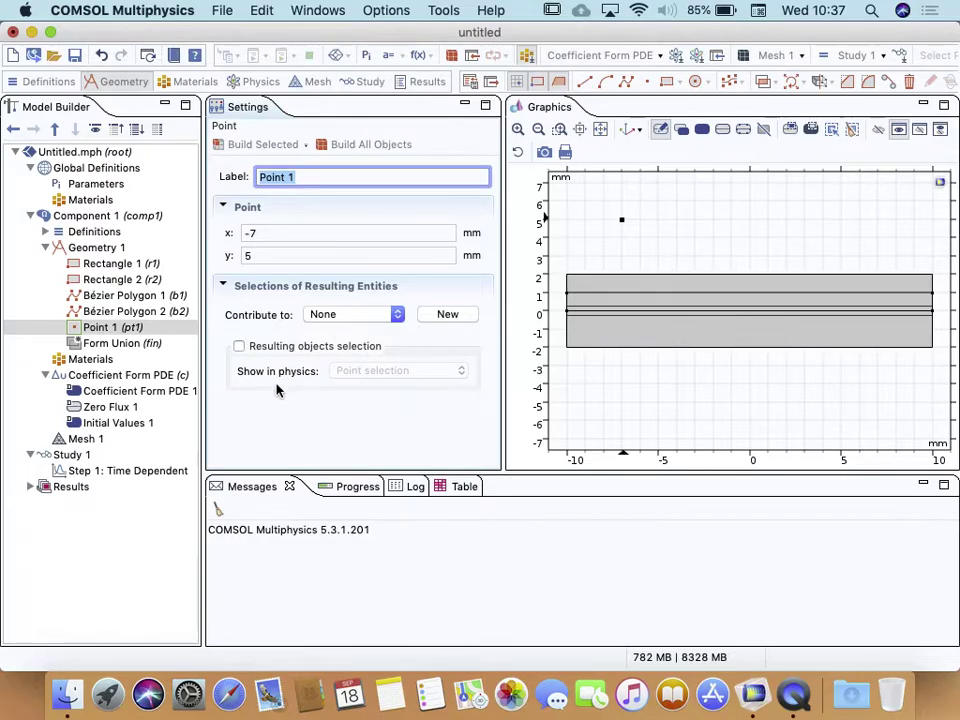
{"action": "left_click", "coordinate": [269, 233]}
{"action": "type", "text": ".5"}
{"action": "key", "text": "Tab"}
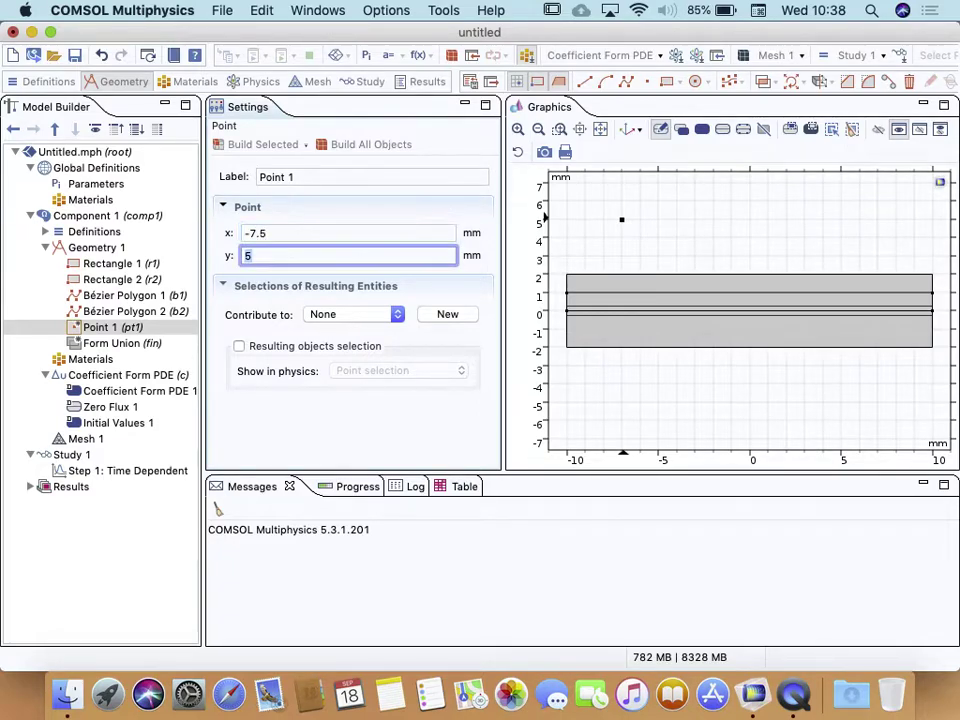
{"action": "type", "text": "0"}
{"action": "left_click", "coordinate": [259, 147]}
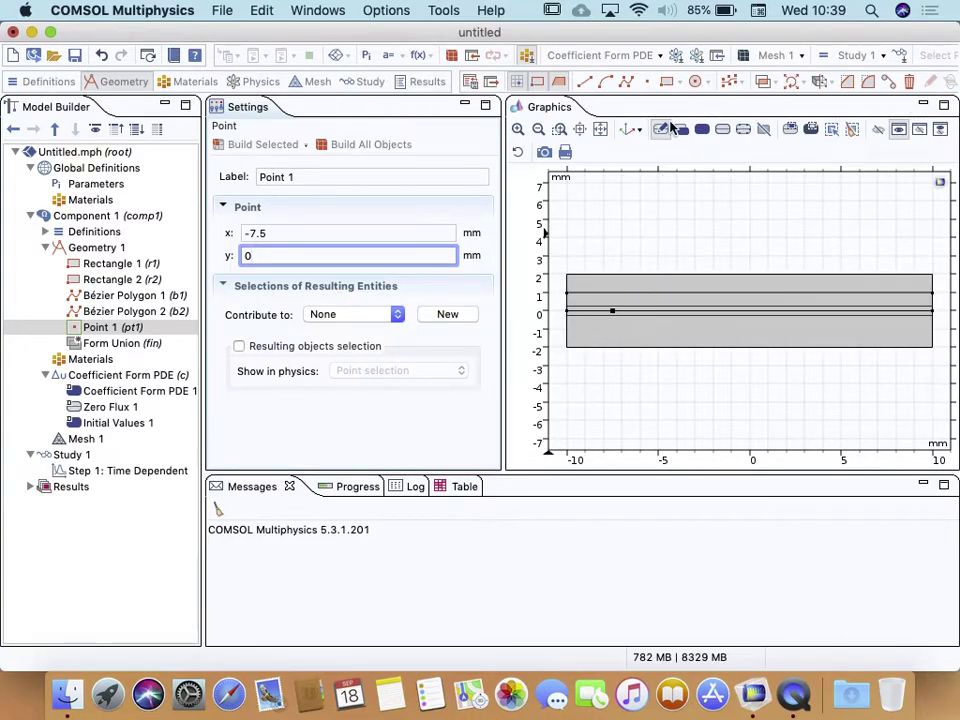
- Draw a vertical line across the larger rectangle's height, from (-6, 2) to (-6, -2) mm
{"action": "left_click", "coordinate": [640, 276]}
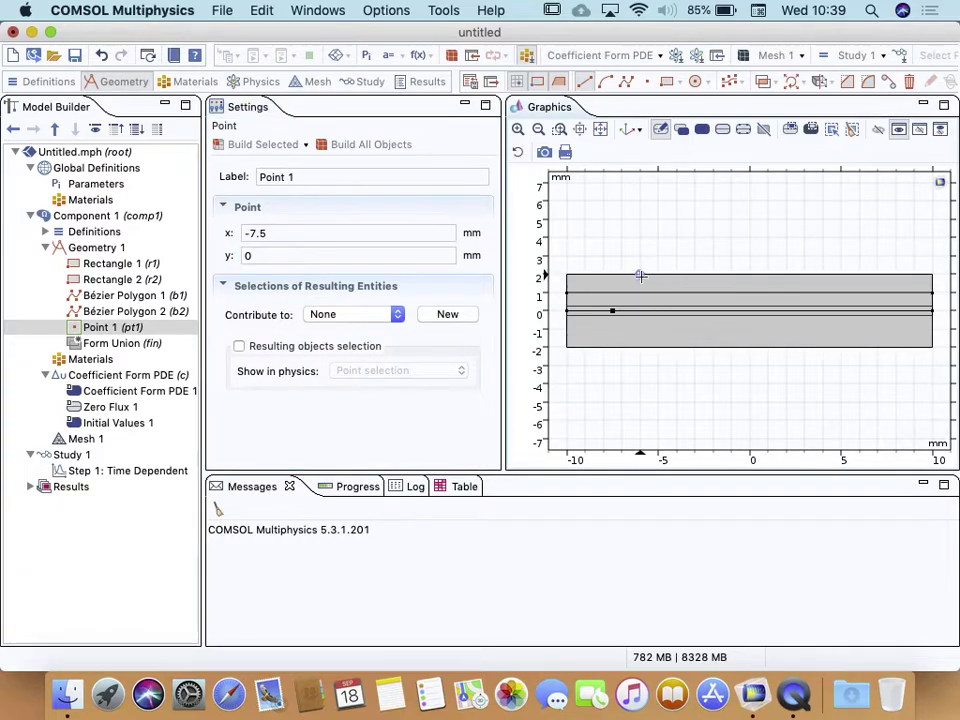
{"action": "left_click", "coordinate": [640, 348]}
{"action": "right_click", "coordinate": [640, 386]}
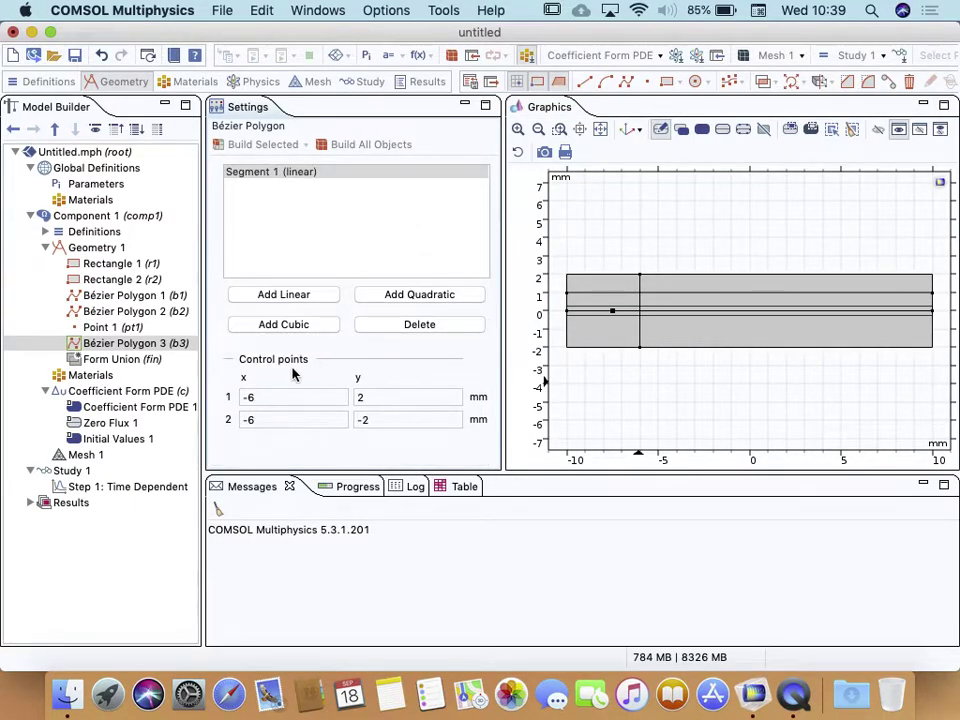
- Set the x-coordinate of both control points of the vertical line to -7 mm and build it
{"action": "left_click", "coordinate": [267, 397]}
{"action": "key", "text": "BackSpace"}
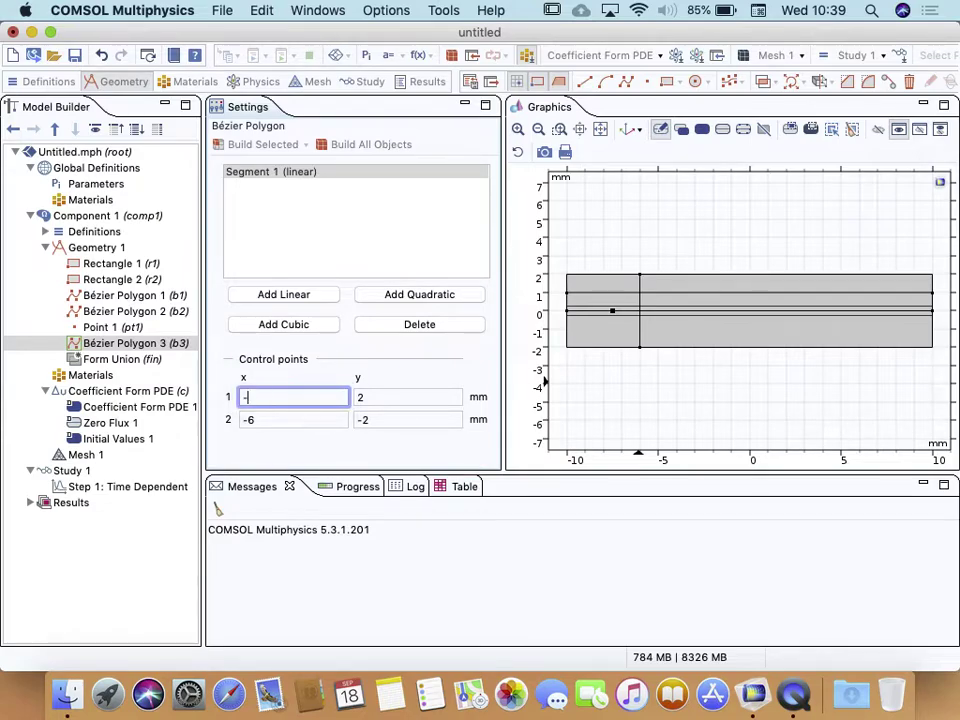
{"action": "type", "text": "7"}
{"action": "key", "text": "Tab"}
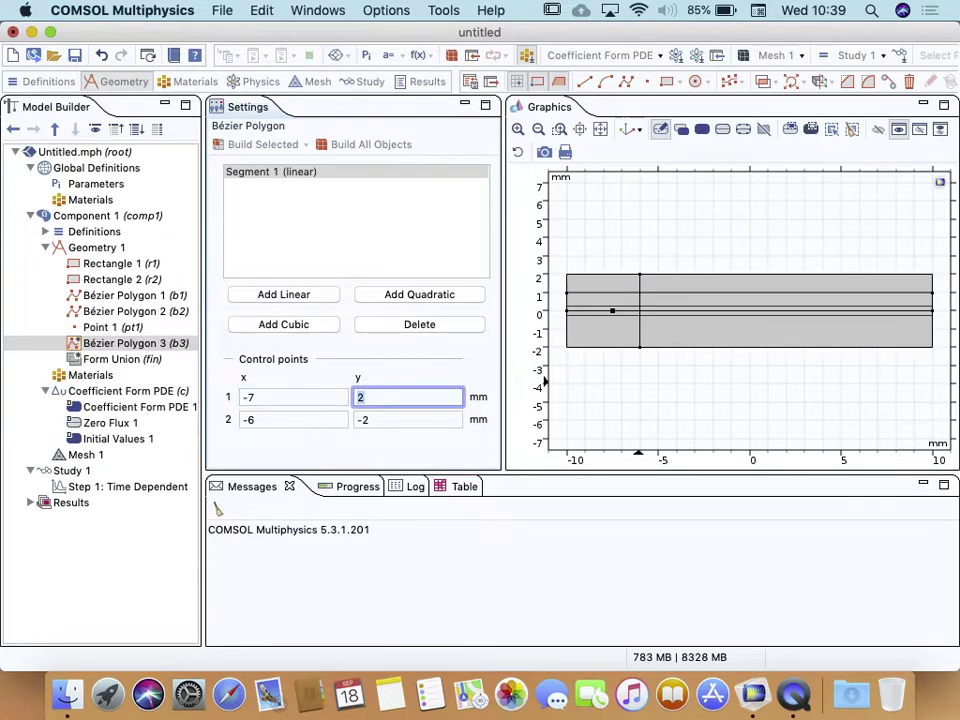
{"action": "left_click", "coordinate": [266, 420]}
{"action": "key", "text": "BackSpace"}
{"action": "type", "text": "7"}
{"action": "key", "text": "Tab"}
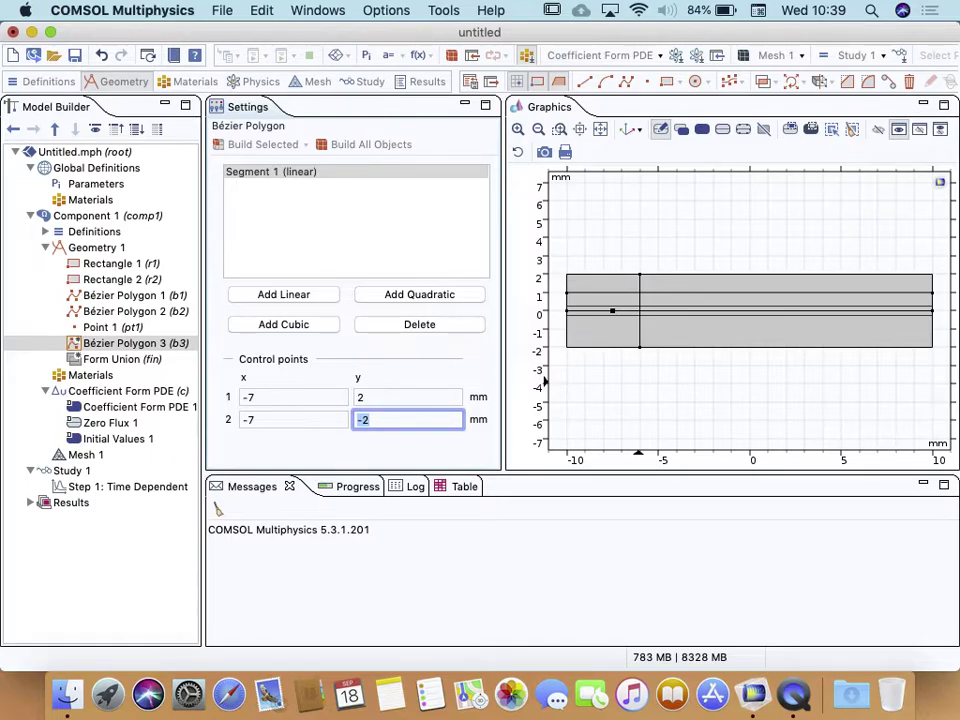
{"action": "left_click", "coordinate": [262, 146]}
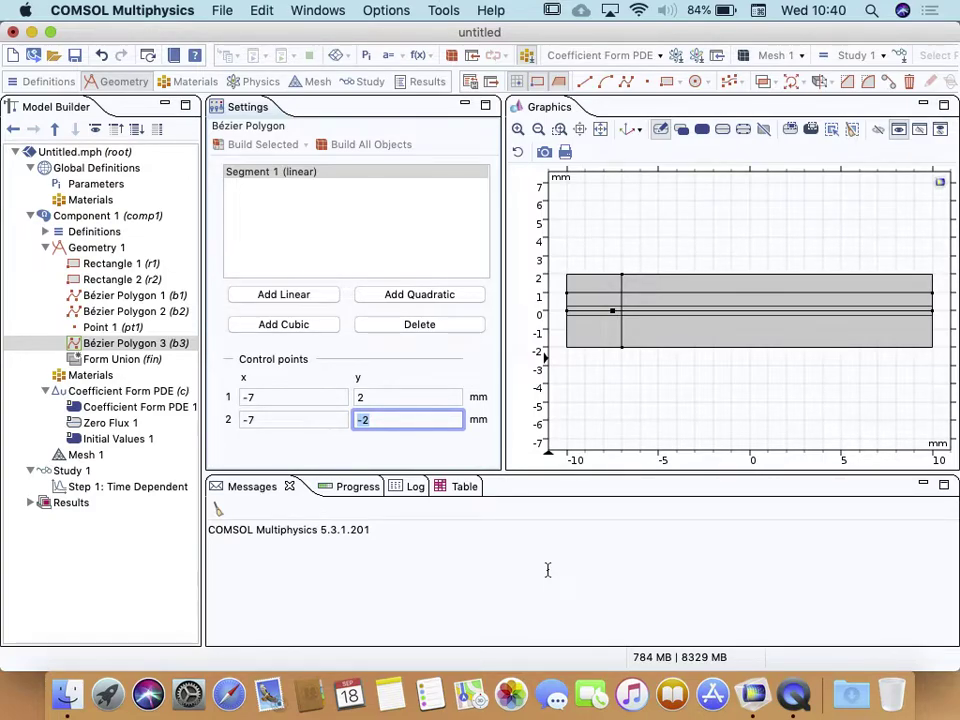
- Add a Variables node to the component's definitions
{"action": "left_click", "coordinate": [74, 232]}
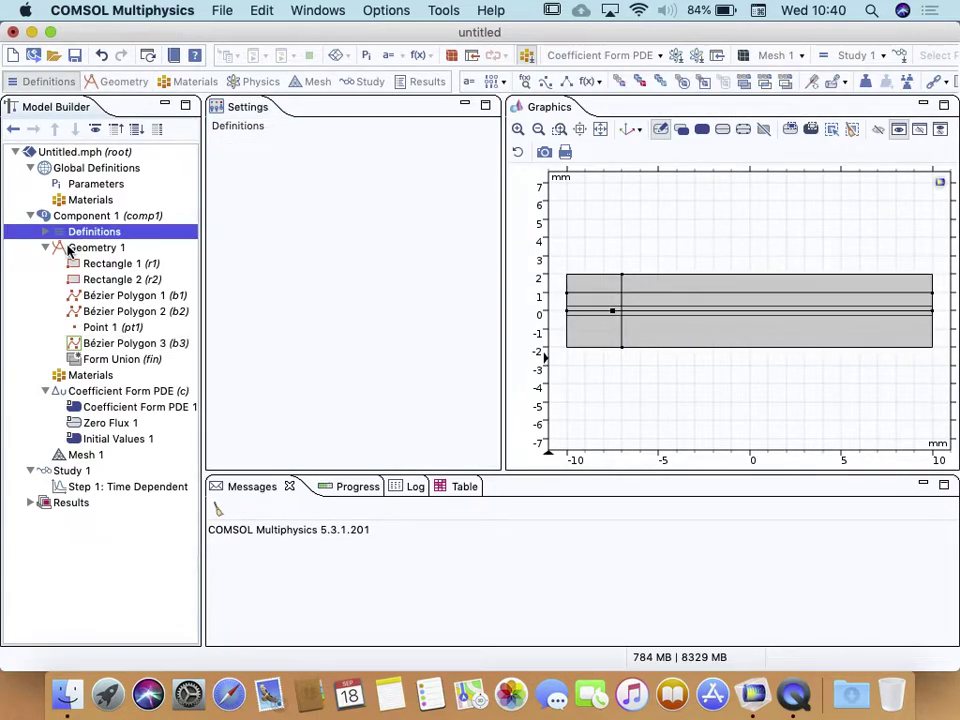
{"action": "left_click", "coordinate": [45, 232]}
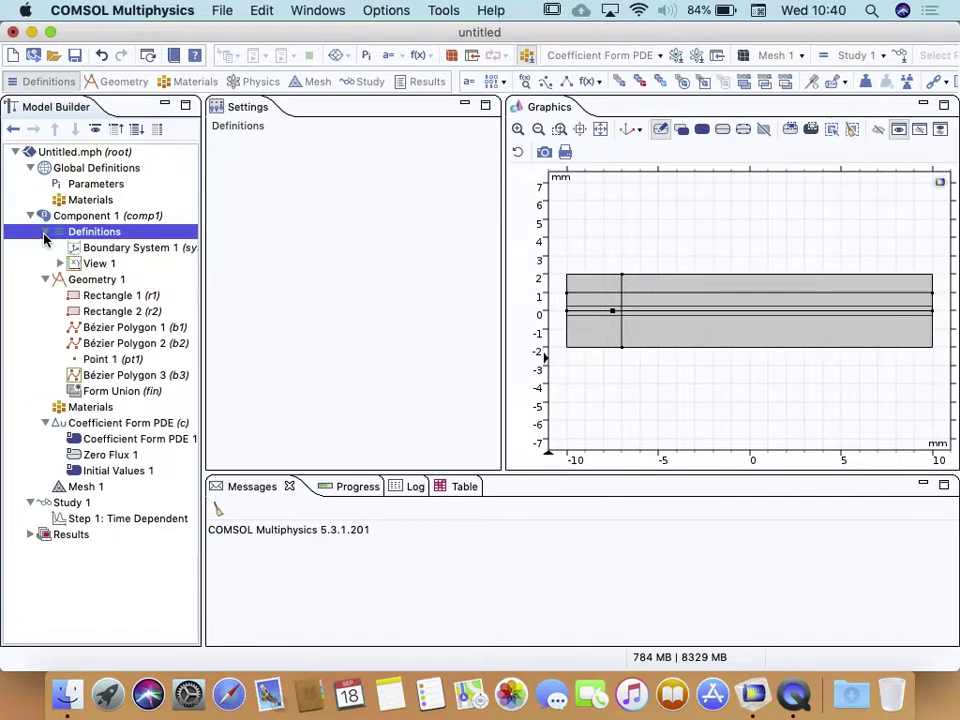
{"action": "right_click", "coordinate": [109, 236]}
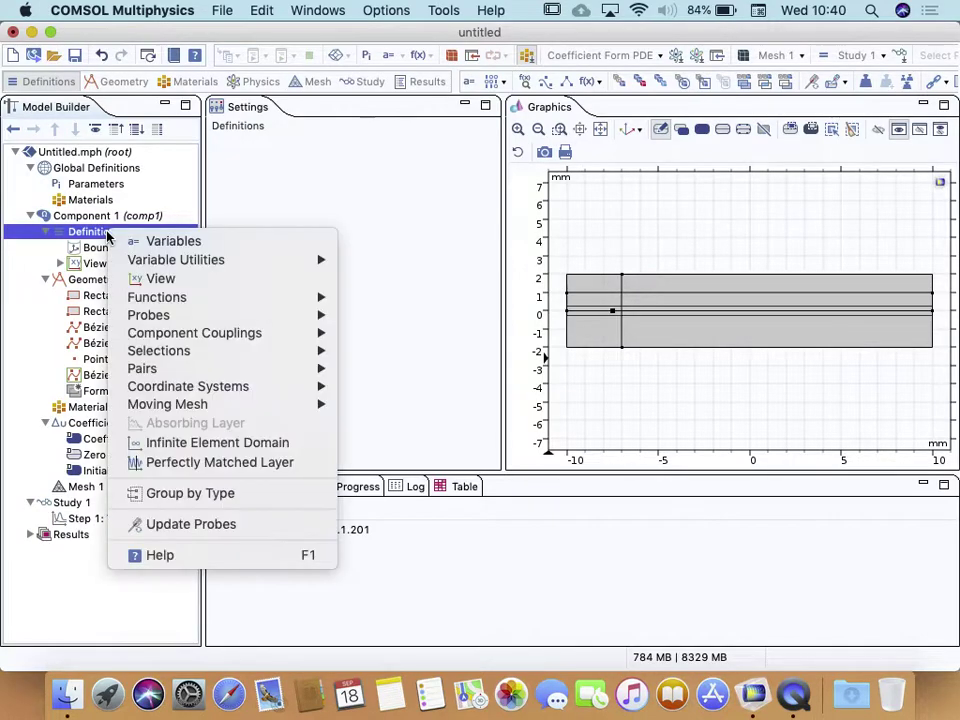
{"action": "left_click", "coordinate": [165, 243]}
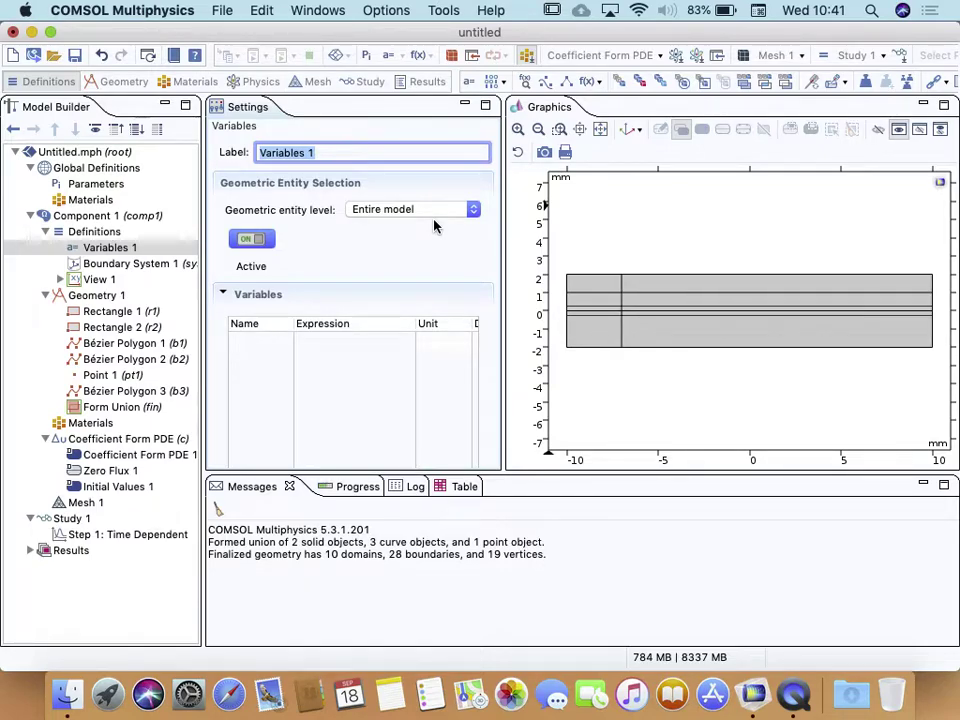
- Define the variable lamd with the expression 5E-3 for the entire model
{"action": "double_click", "coordinate": [242, 343]}
{"action": "type", "text": "lamd"}
{"action": "left_click", "coordinate": [354, 341]}
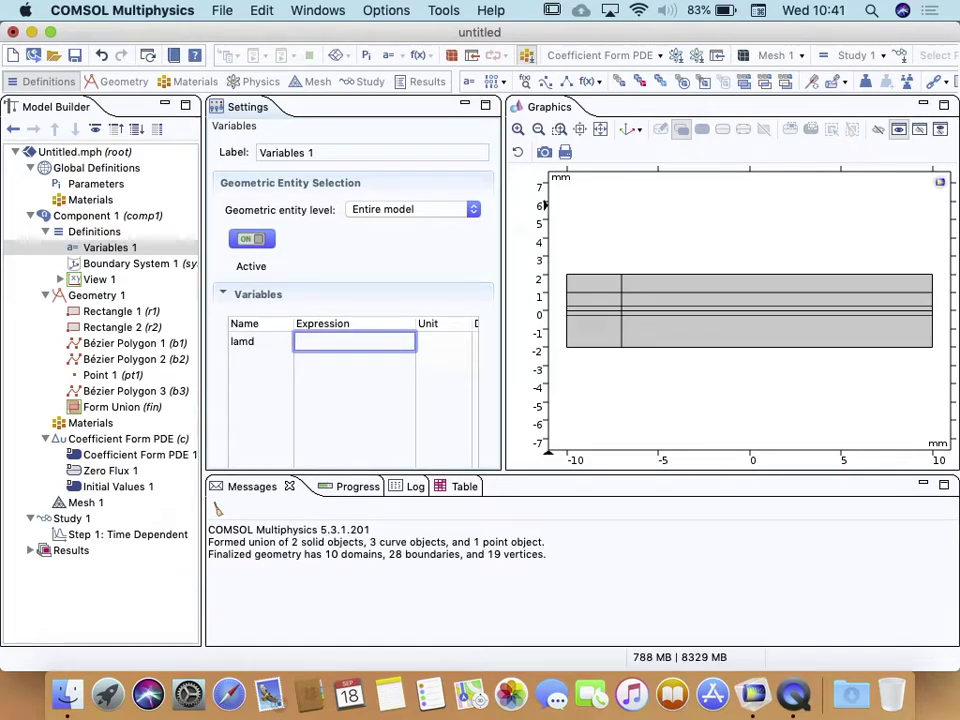
{"action": "type", "text": "5E-3"}
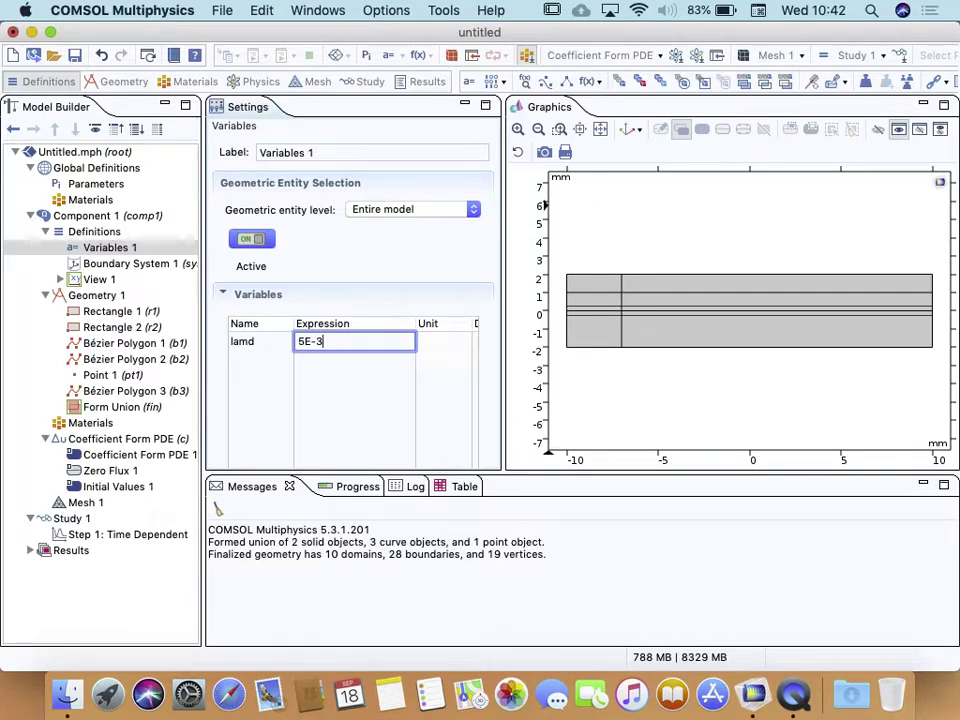
{"action": "key", "text": "Tab"}
{"action": "key", "text": "Return"}
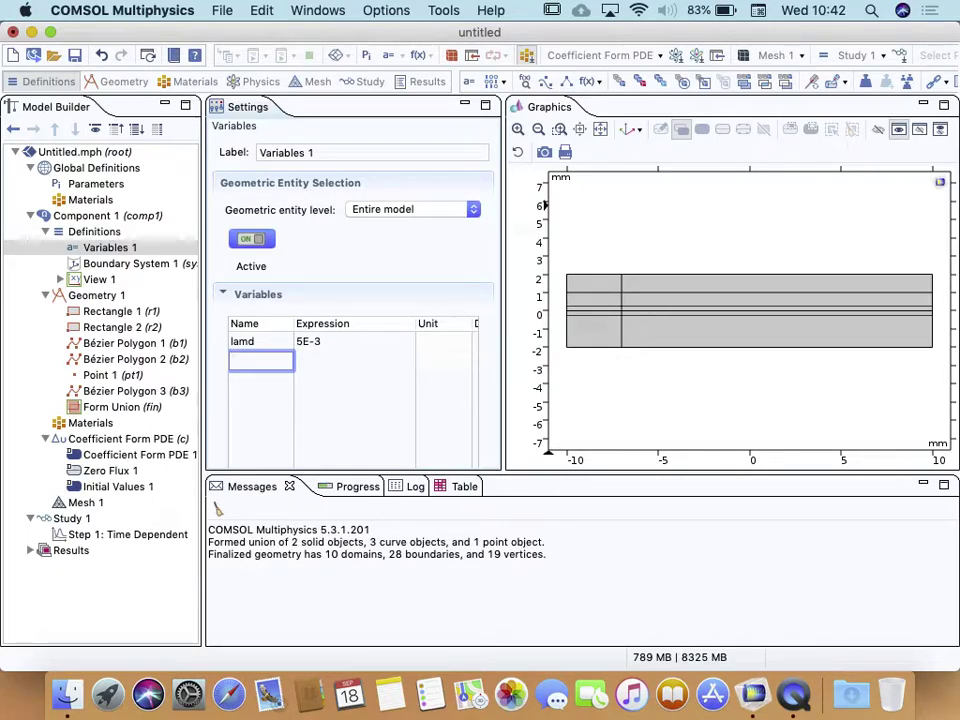
- Define a second variable named tao, in lowercase, with the expression 0.7 [s]
{"action": "type", "text": "Tao"}
{"action": "key", "text": "Tab"}
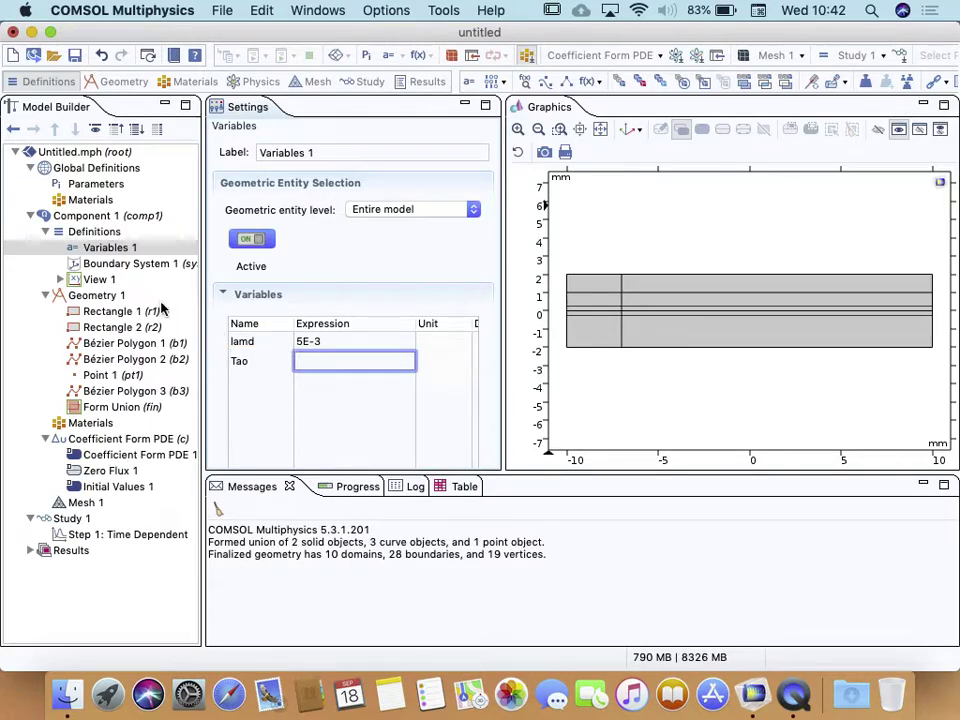
{"action": "double_click", "coordinate": [264, 362]}
{"action": "type", "text": "tao"}
{"action": "key", "text": "Tab"}
{"action": "type", "text": "0.7[s]"}
{"action": "key", "text": "Left"}
{"action": "key", "text": "Left"}
{"action": "key", "text": "Left"}
{"action": "left_click", "coordinate": [255, 380]}
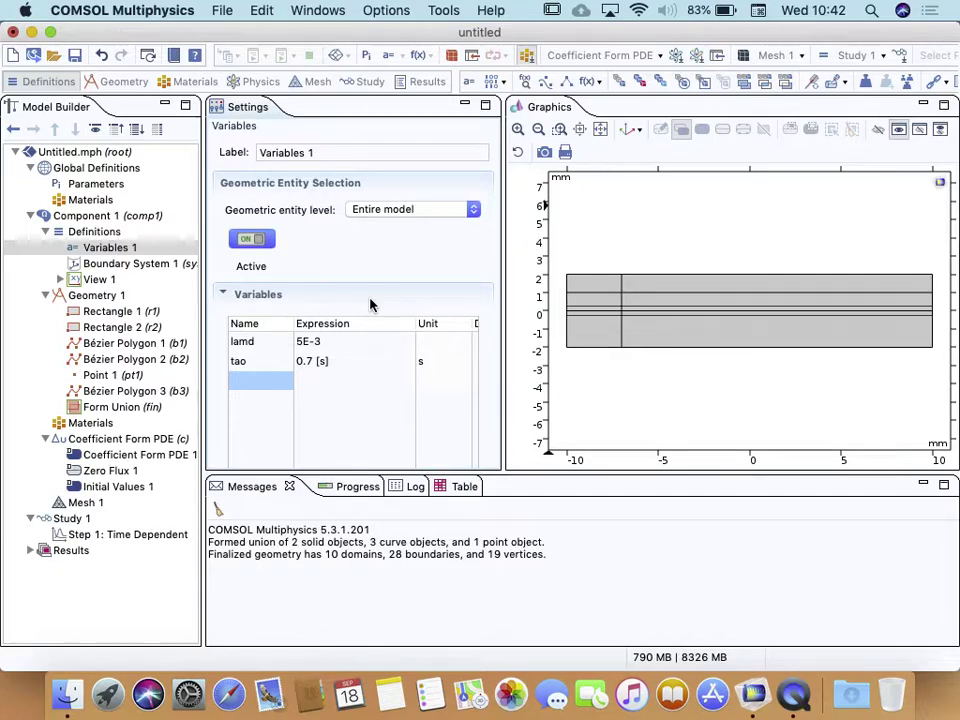
- Remove the unit from tao's expression, leaving it as 0.7
{"action": "left_click", "coordinate": [355, 366]}
{"action": "left_click", "coordinate": [355, 366]}
{"action": "key", "text": "BackSpace"}
{"action": "left_click", "coordinate": [246, 378]}
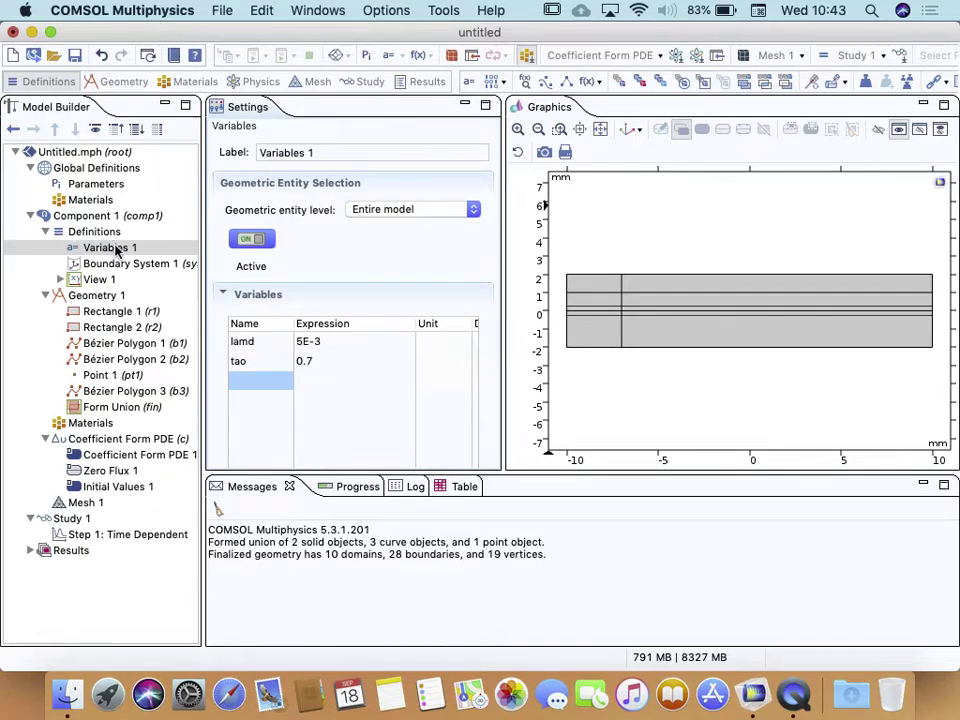
- Examine the Coefficient Form PDE 1 settings, including the selected domains, the time-dependent equation and its coefficients
{"action": "left_click", "coordinate": [94, 232]}
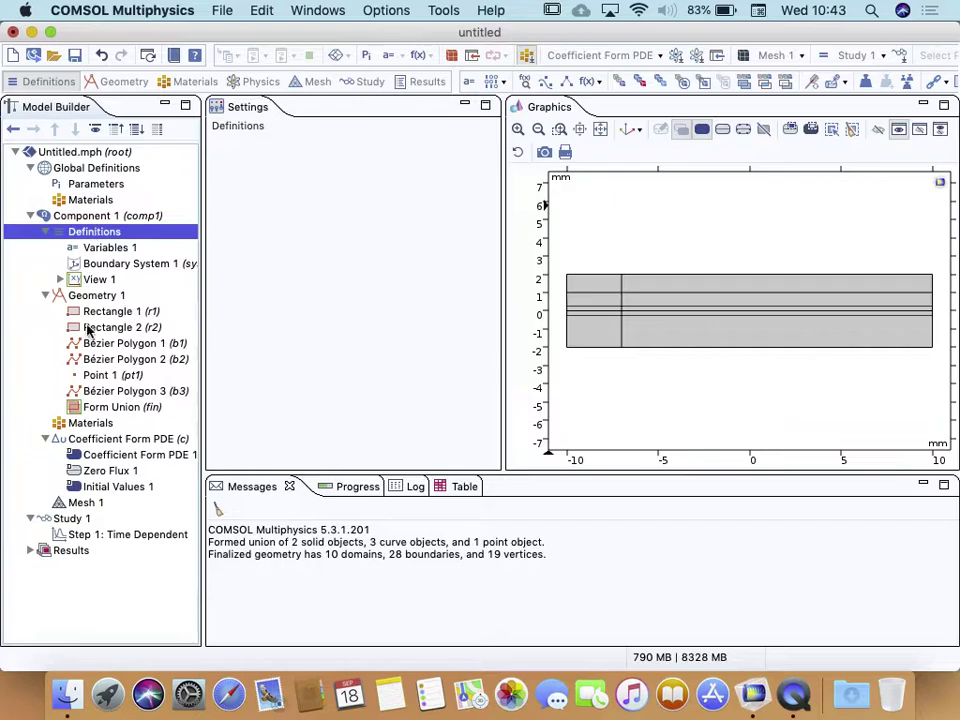
{"action": "left_click", "coordinate": [108, 456]}
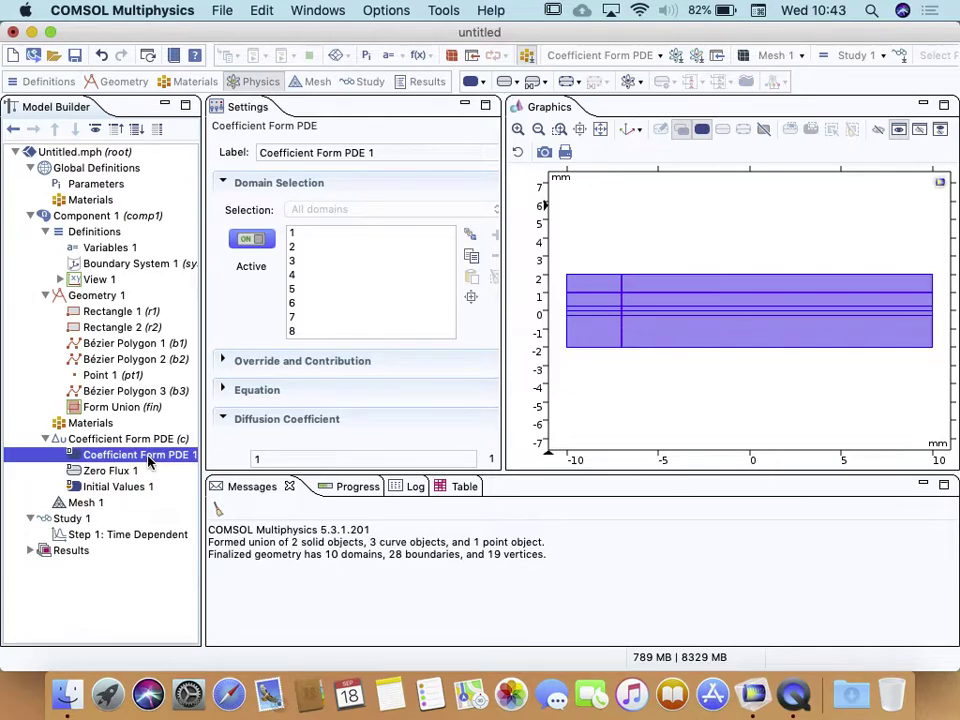
{"action": "left_click_drag", "start_coordinate": [504, 182], "coordinate": [563, 182]}
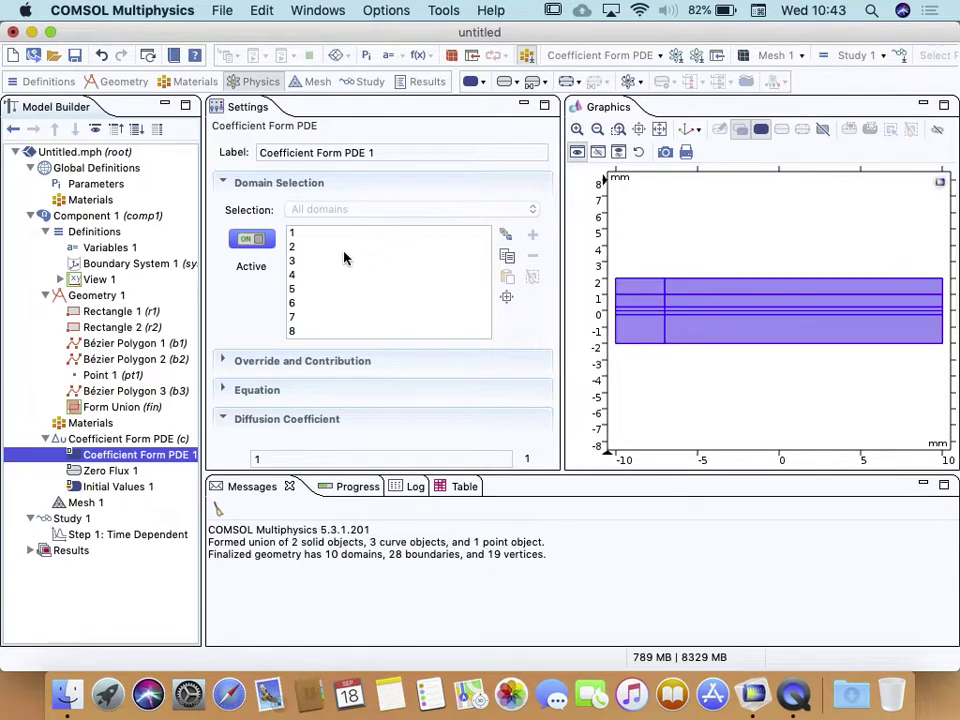
{"action": "scroll", "coordinate": [343, 259], "scroll_direction": "down", "scroll_amount": 2}
{"action": "scroll", "coordinate": [343, 256], "scroll_direction": "up", "scroll_amount": 2}
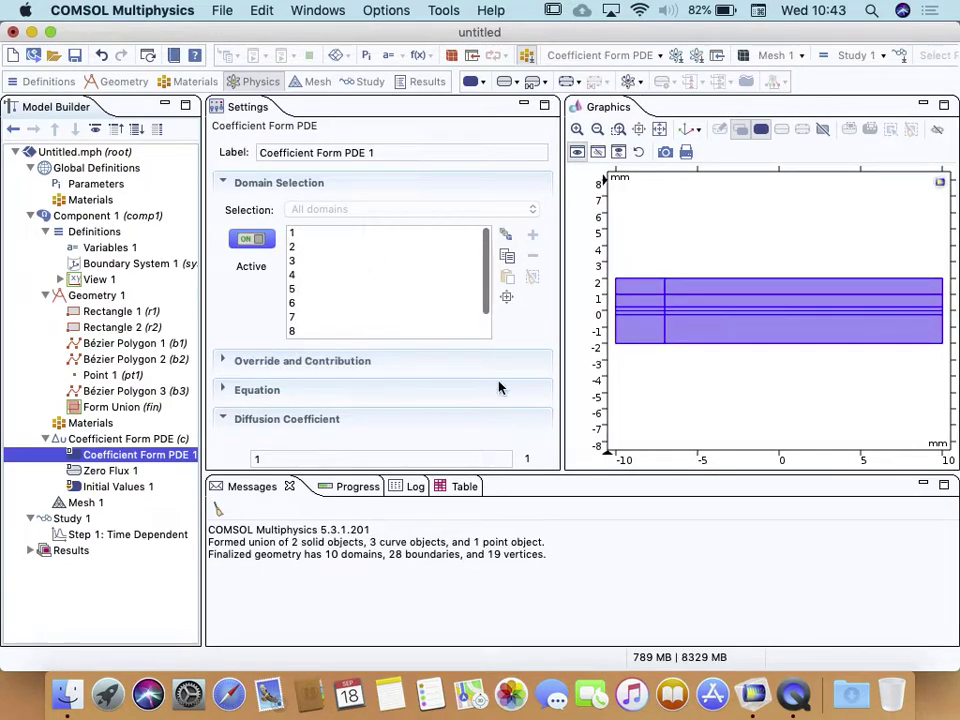
{"action": "scroll", "coordinate": [340, 303], "scroll_direction": "down", "scroll_amount": 2}
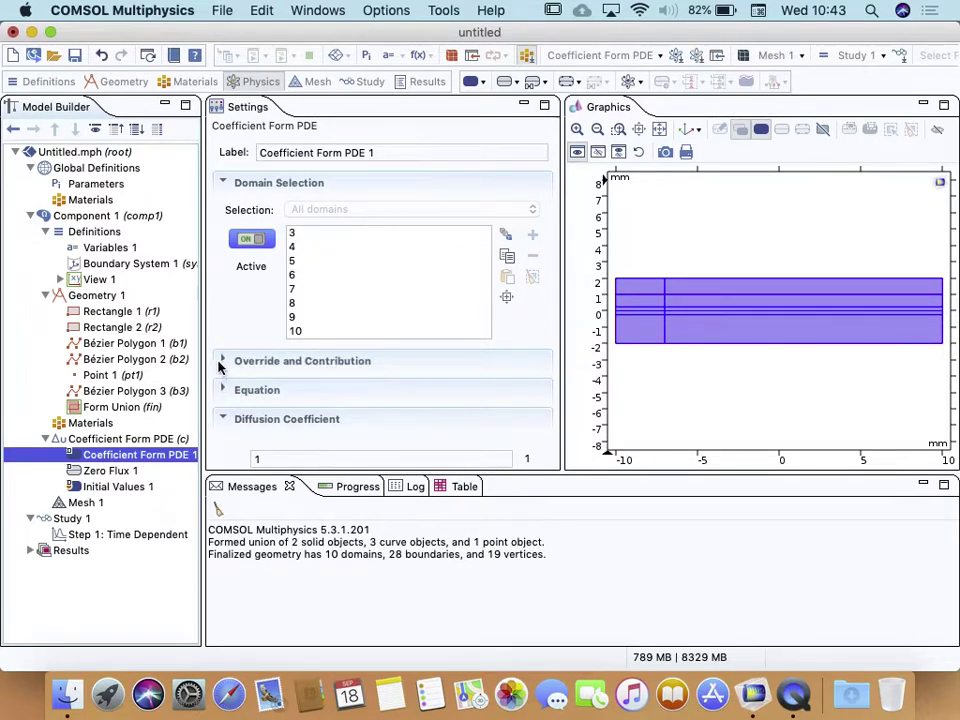
{"action": "left_click", "coordinate": [223, 391]}
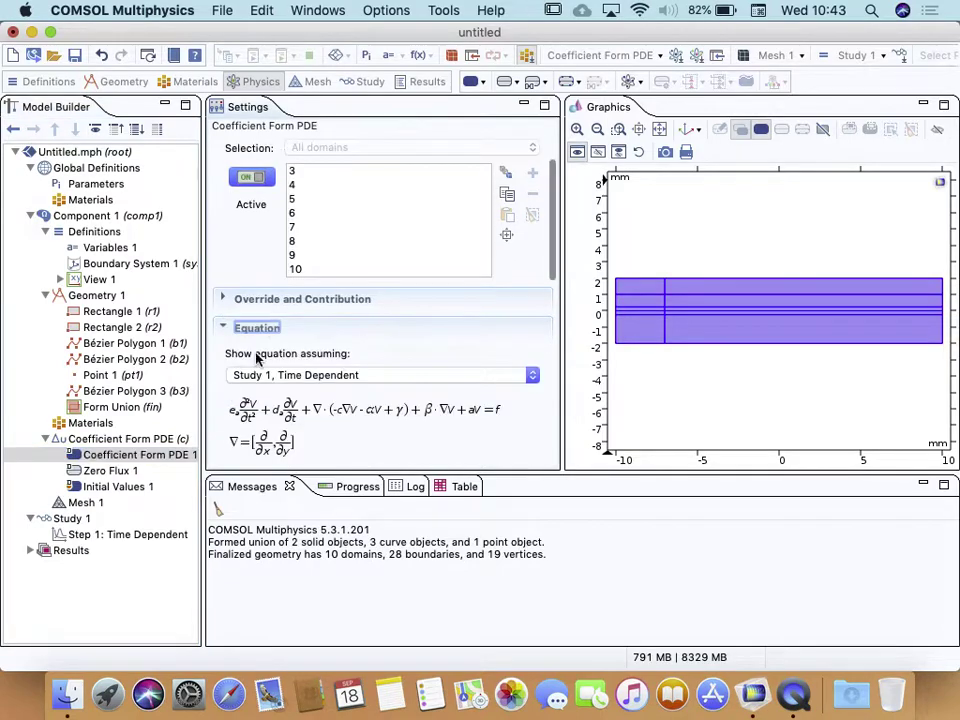
{"action": "scroll", "coordinate": [255, 355], "scroll_direction": "down", "scroll_amount": 5}
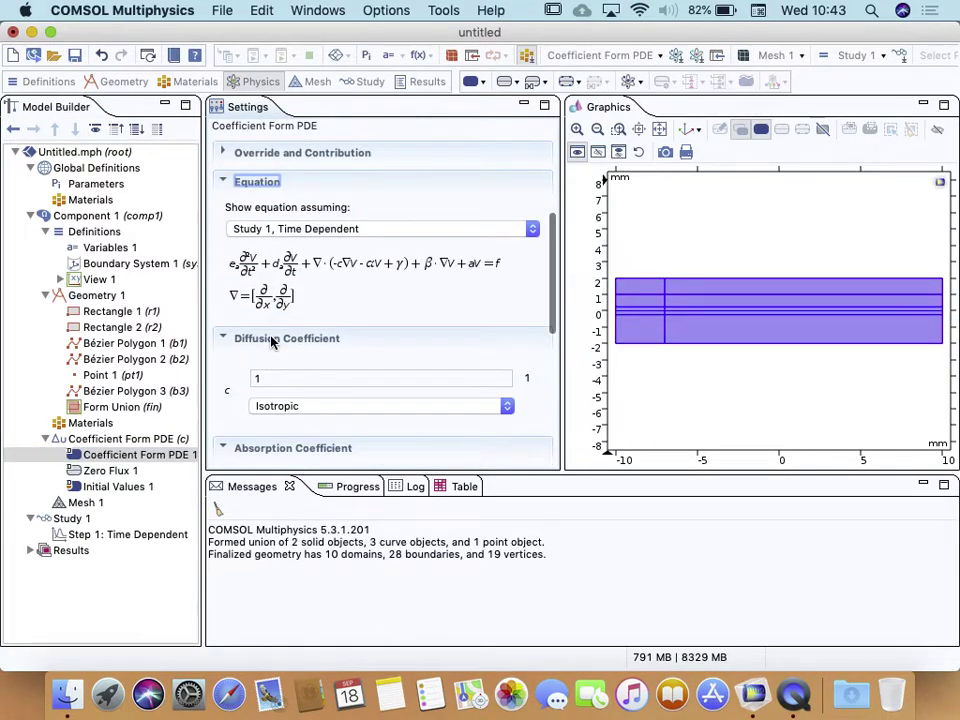
{"action": "scroll", "coordinate": [270, 342], "scroll_direction": "up", "scroll_amount": 1}
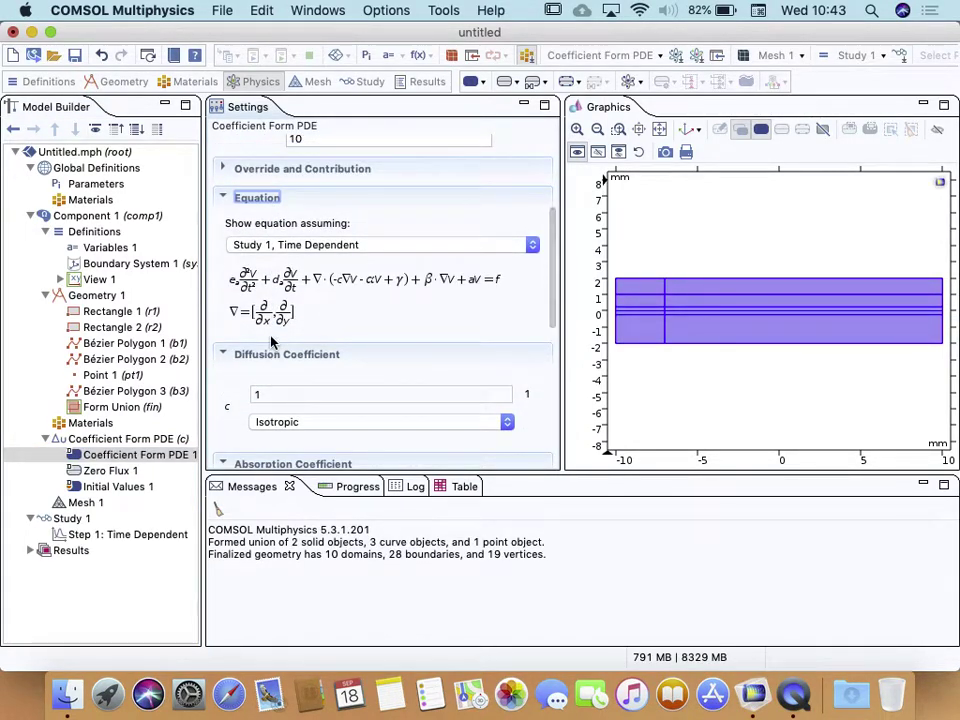
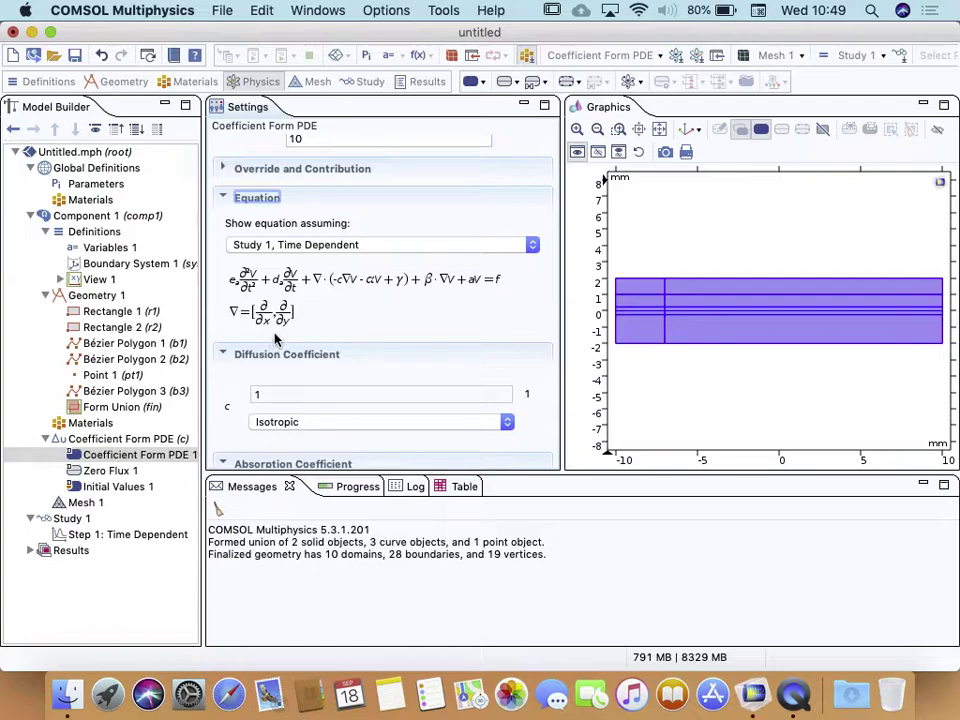
{"action": "scroll", "coordinate": [279, 317], "scroll_direction": "down", "scroll_amount": 3}
{"action": "scroll", "coordinate": [279, 317], "scroll_direction": "up", "scroll_amount": 5}
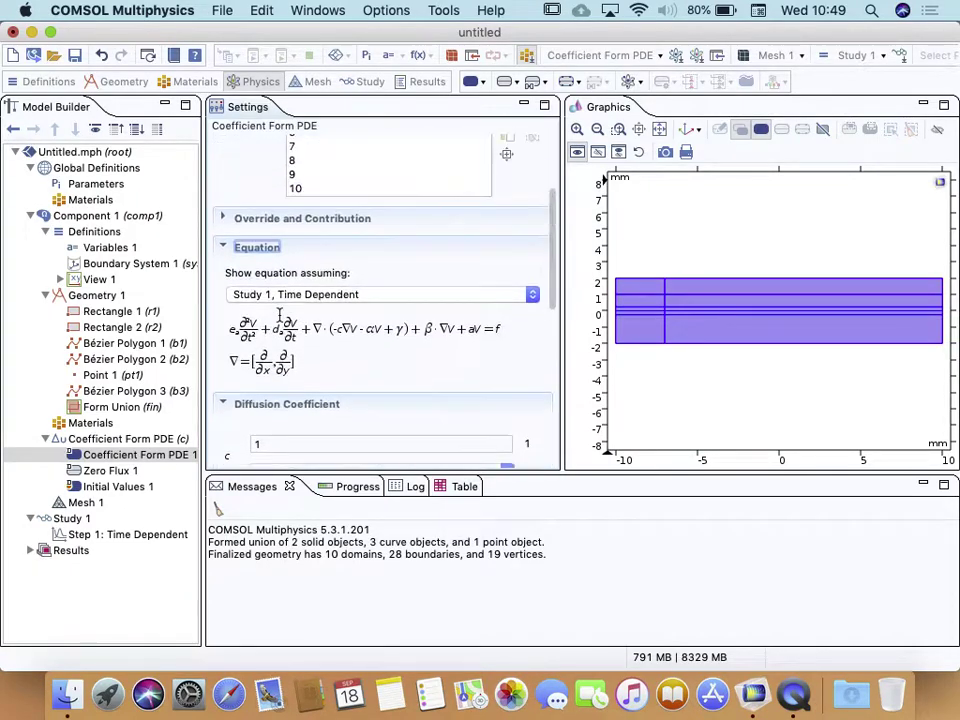
{"action": "scroll", "coordinate": [279, 317], "scroll_direction": "down", "scroll_amount": 3}
{"action": "scroll", "coordinate": [279, 317], "scroll_direction": "down", "scroll_amount": 4}
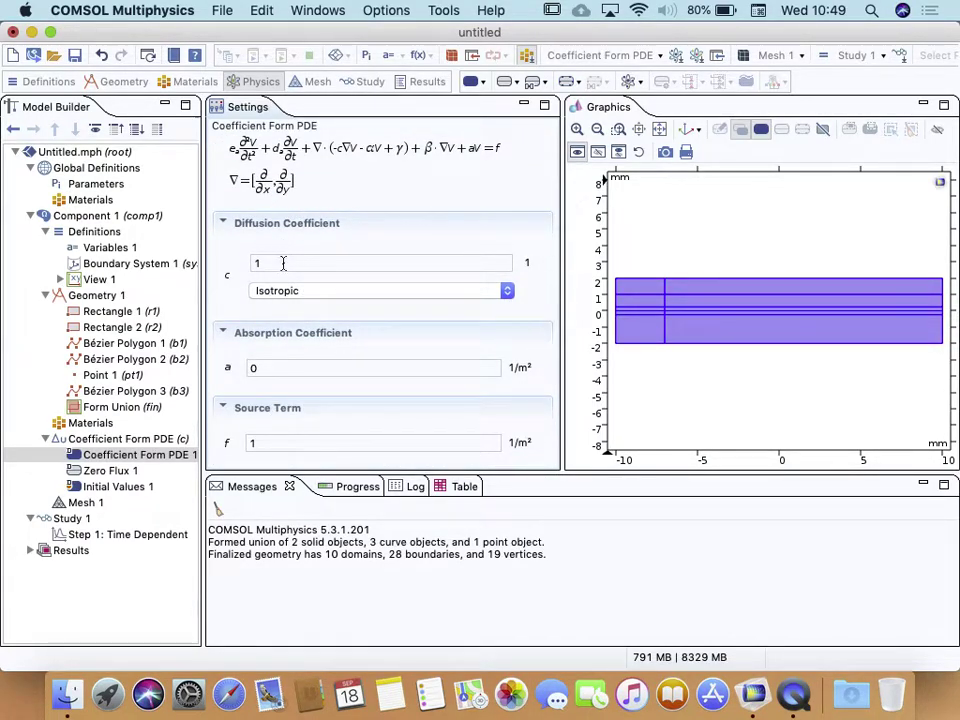
- Try the Diagonal and Anisotropic forms of the diffusion coefficient c, and return it to Isotropic
{"action": "double_click", "coordinate": [283, 262]}
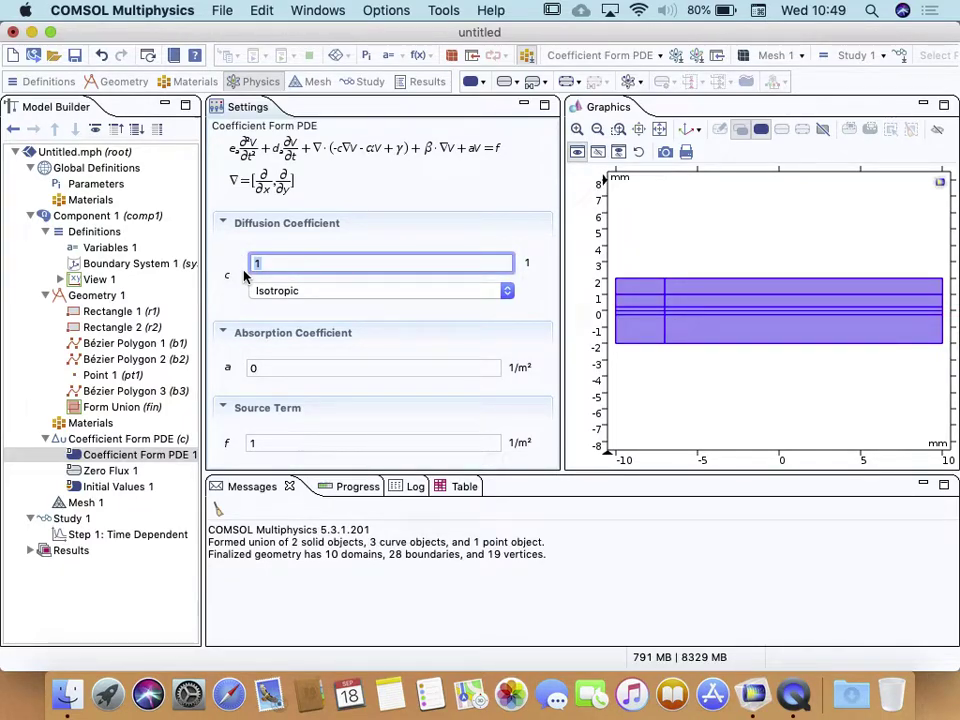
{"action": "left_click", "coordinate": [509, 291]}
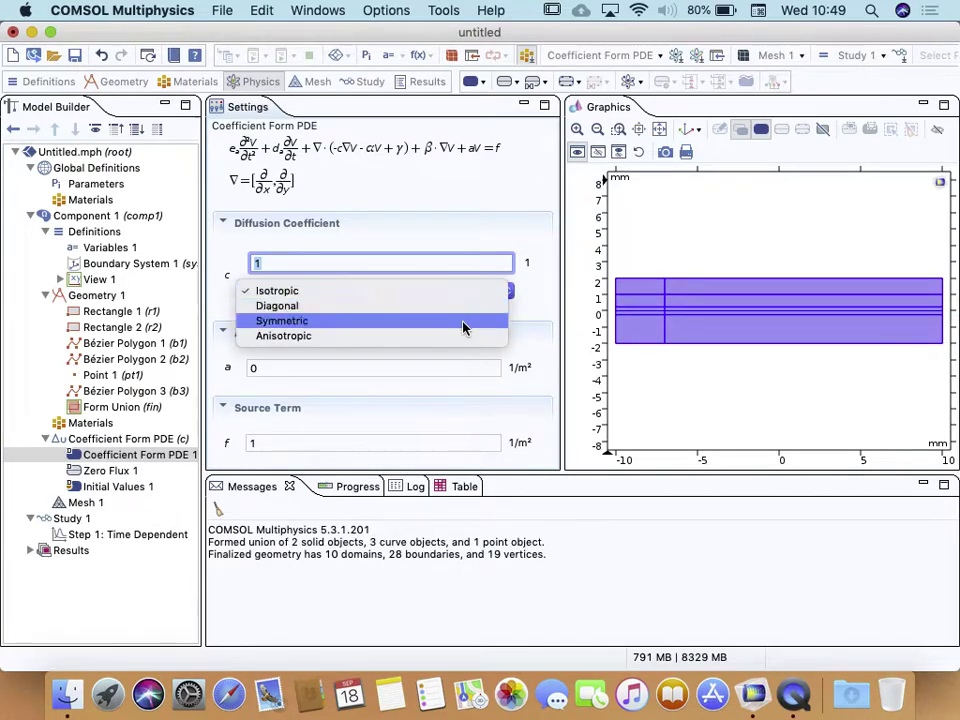
{"action": "left_click", "coordinate": [470, 311]}
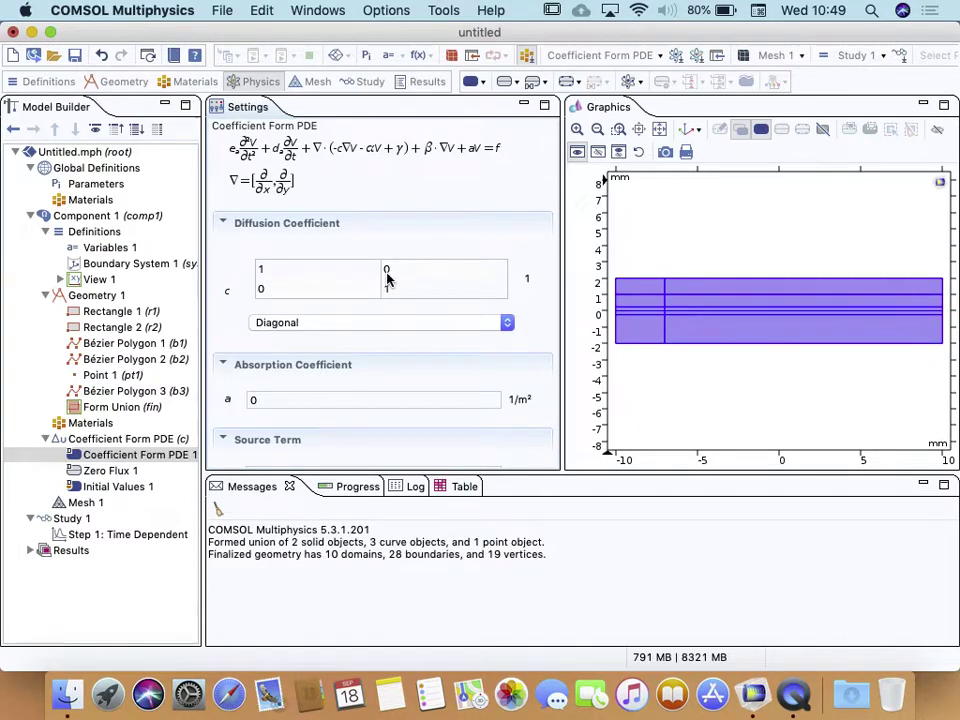
{"action": "left_click", "coordinate": [507, 322]}
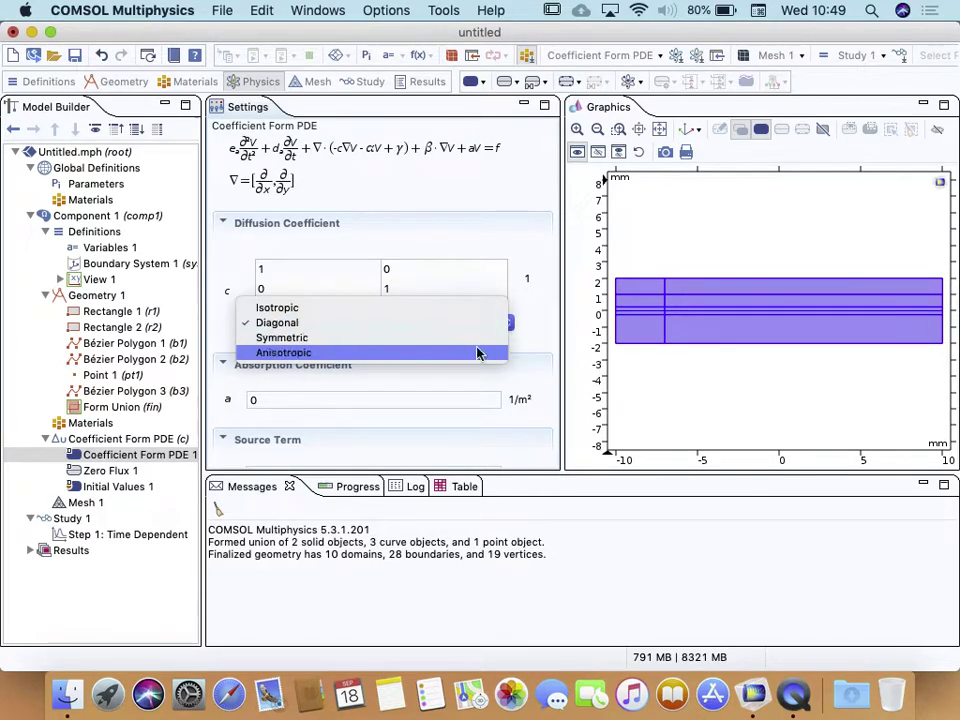
{"action": "left_click", "coordinate": [476, 354]}
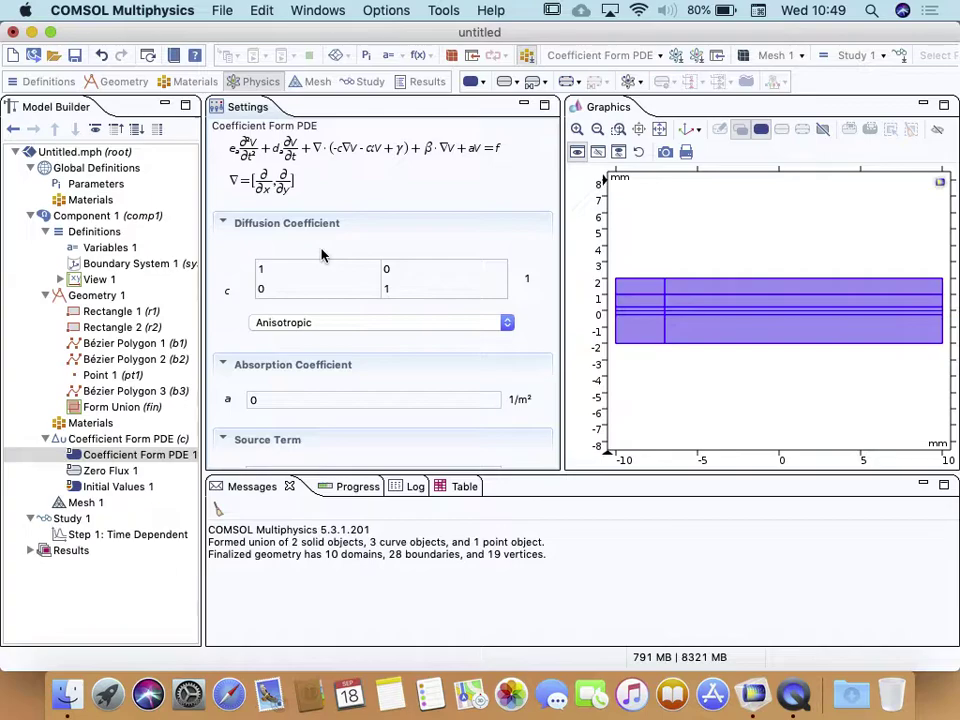
{"action": "left_click", "coordinate": [507, 322]}
{"action": "left_click", "coordinate": [460, 288]}
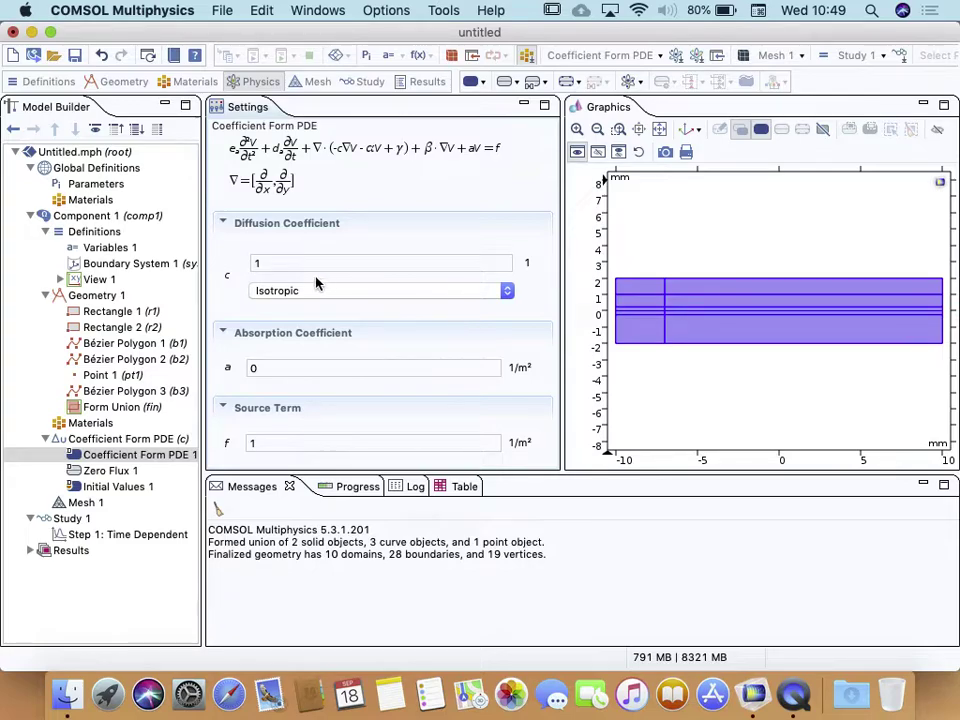
- Set the isotropic diffusion coefficient c to lamd^2 and the absorption coefficient a to 1
{"action": "double_click", "coordinate": [293, 262]}
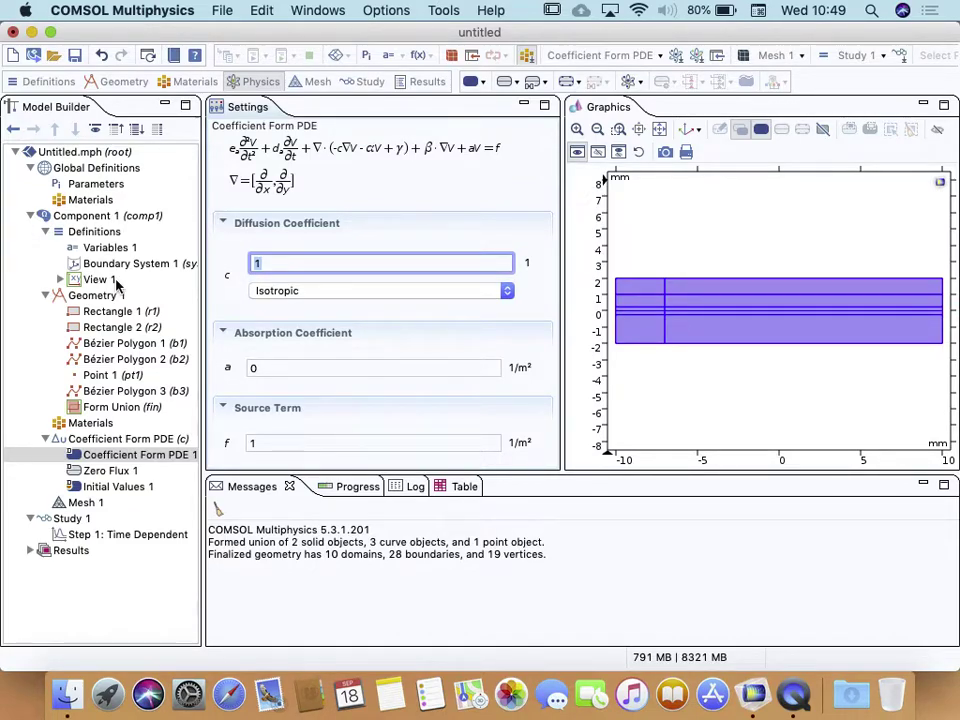
{"action": "type", "text": "lamd^2"}
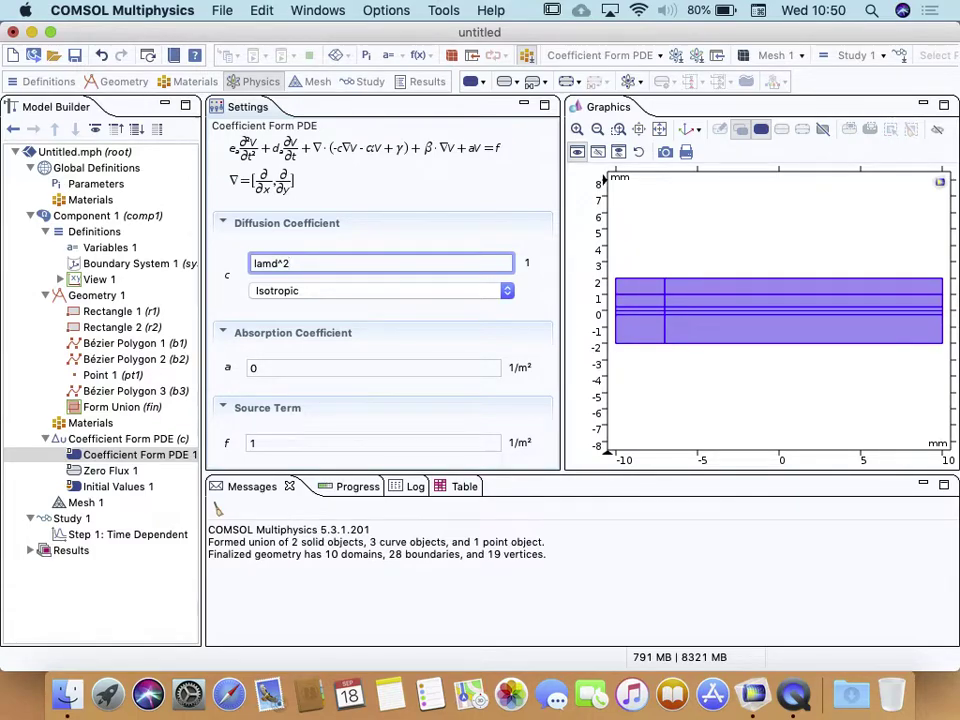
{"action": "left_click", "coordinate": [287, 371]}
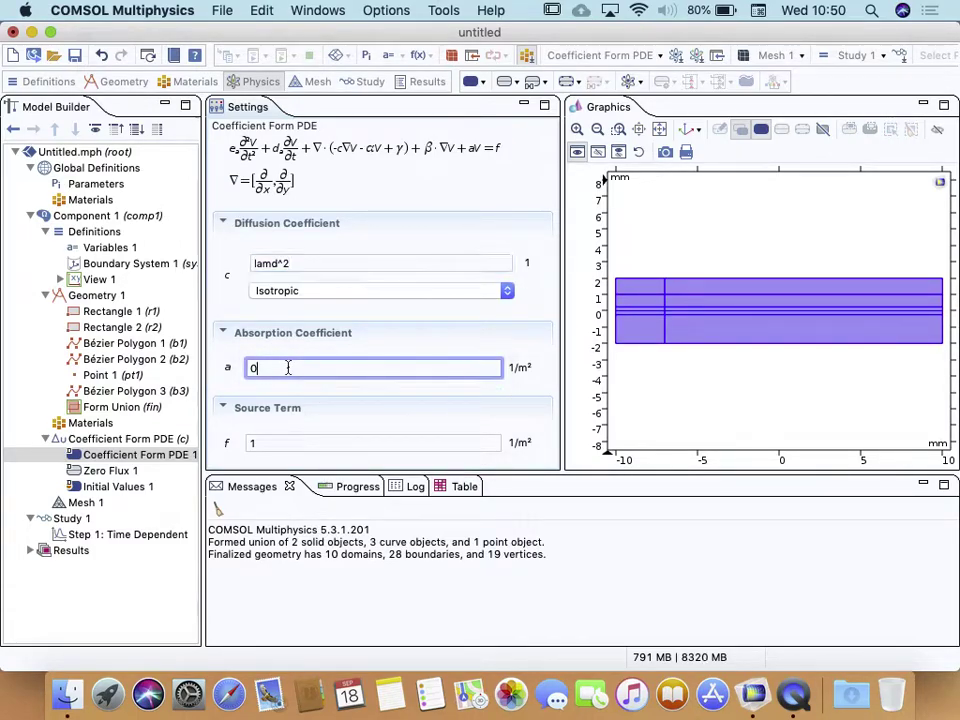
{"action": "left_click_drag", "start_coordinate": [289, 375], "coordinate": [164, 368]}
{"action": "type", "text": "1"}
- Set the source term f of the Coefficient Form PDE to 0
{"action": "scroll", "coordinate": [355, 406], "scroll_direction": "down", "scroll_amount": 1}
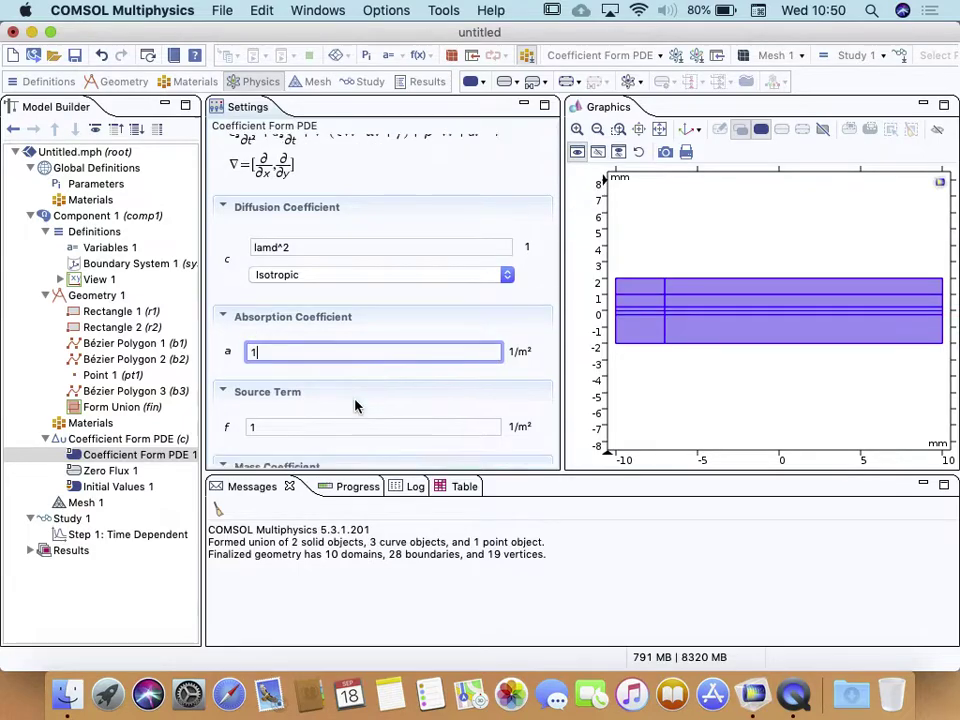
{"action": "scroll", "coordinate": [355, 406], "scroll_direction": "down", "scroll_amount": 5}
{"action": "double_click", "coordinate": [278, 344]}
{"action": "type", "text": "0"}
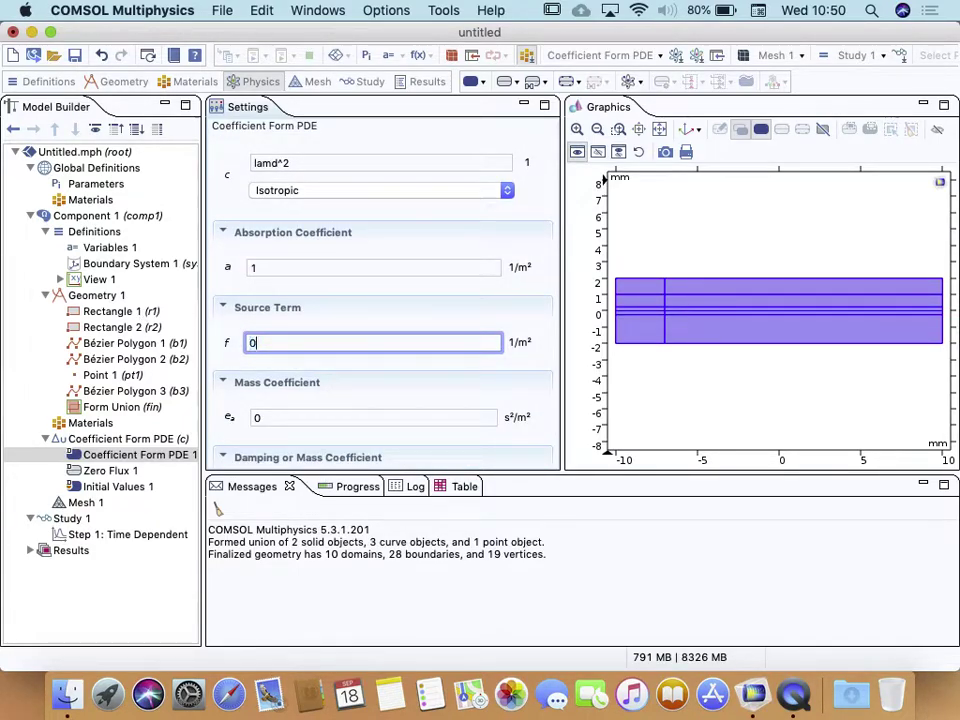
- Set the damping or mass coefficient of the Coefficient Form PDE to the variable tao
{"action": "scroll", "coordinate": [422, 396], "scroll_direction": "down", "scroll_amount": 5}
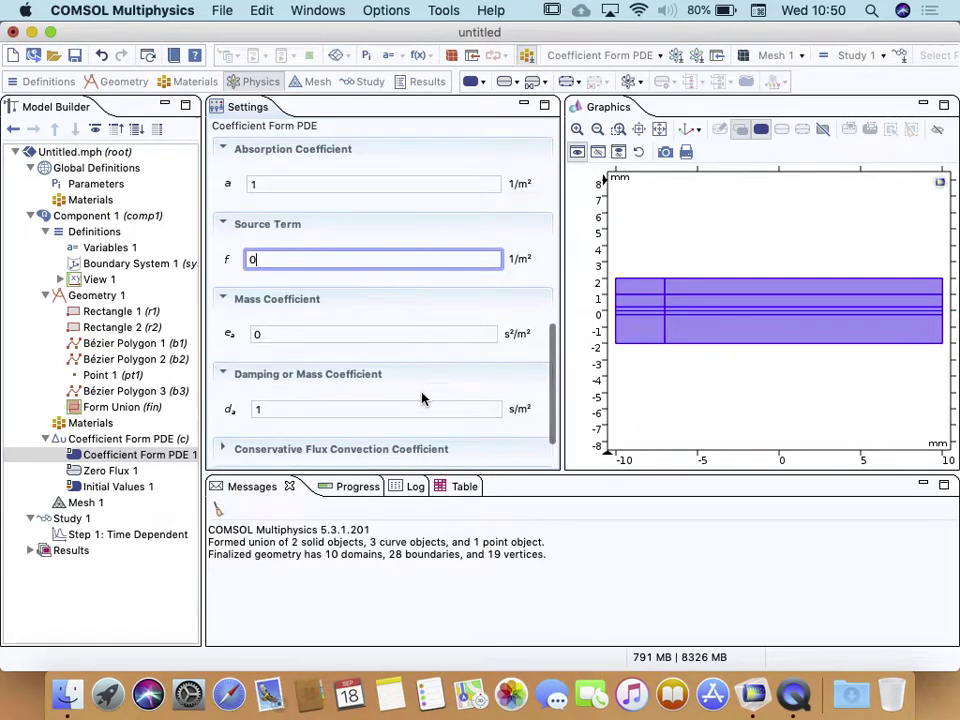
{"action": "scroll", "coordinate": [422, 397], "scroll_direction": "down", "scroll_amount": 2}
{"action": "left_click", "coordinate": [300, 297]}
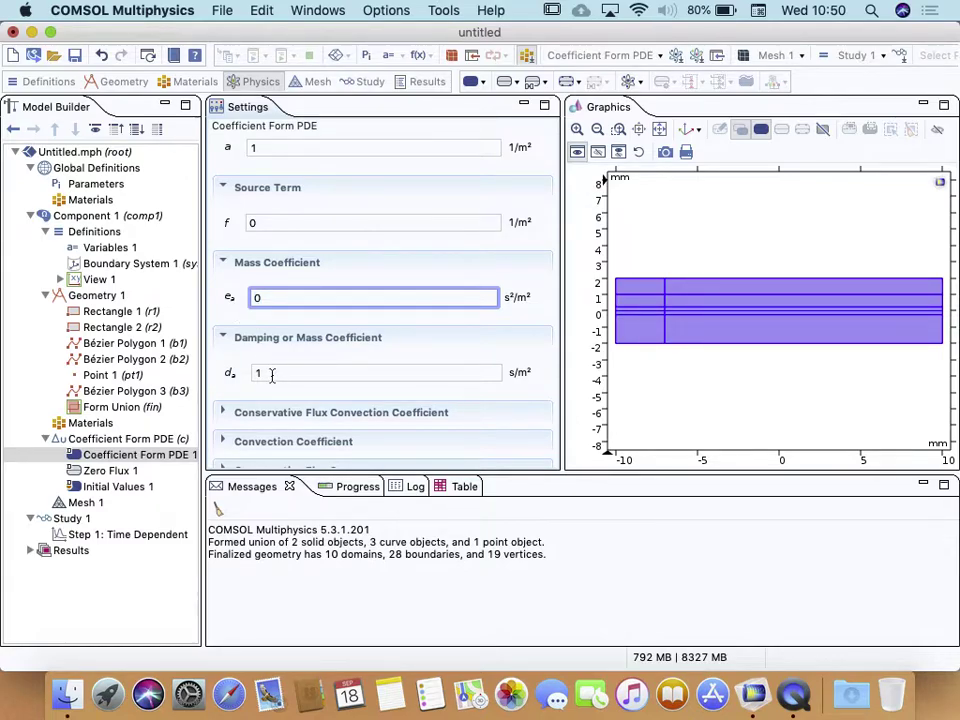
{"action": "key", "text": "Tab"}
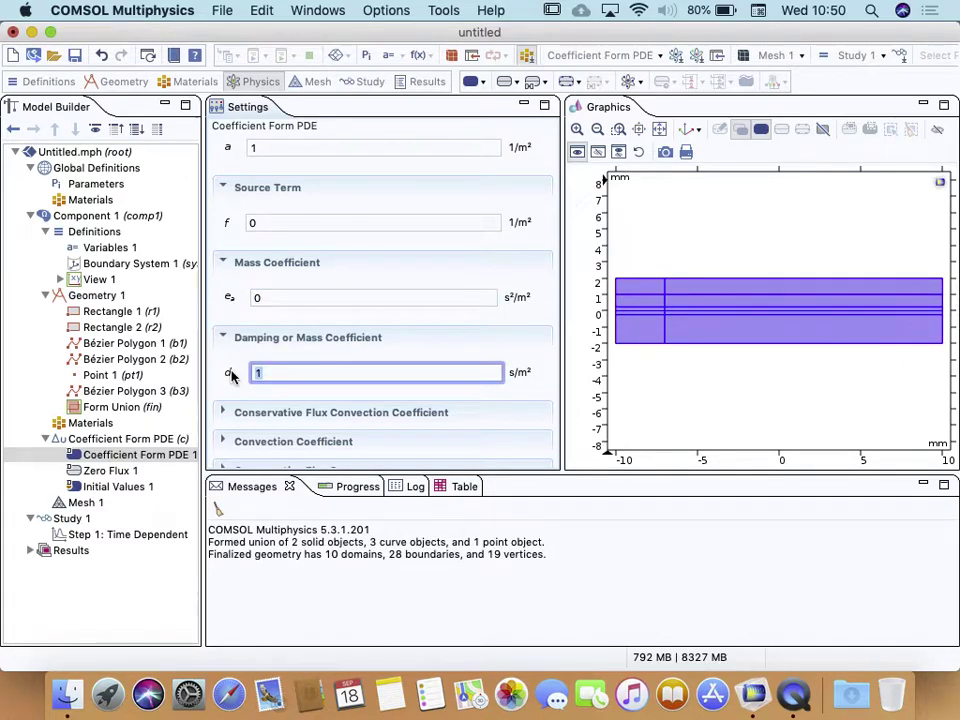
{"action": "type", "text": "tao"}
{"action": "scroll", "coordinate": [387, 317], "scroll_direction": "down", "scroll_amount": 1}
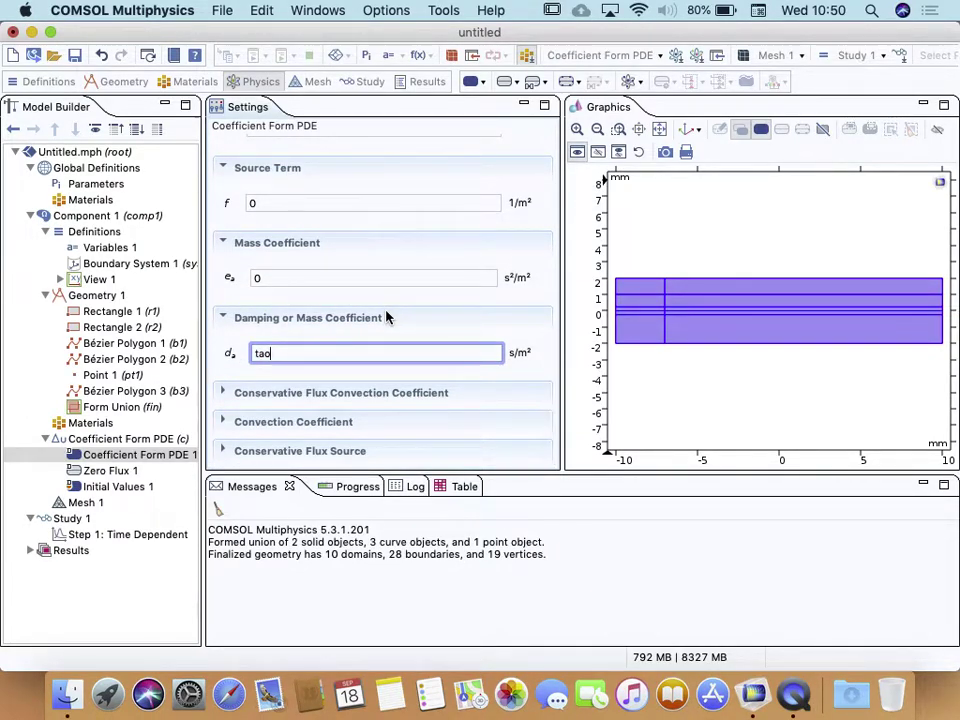
- Check the lamd and tao variable definitions against the damping coefficient entry in Coefficient Form PDE 1
{"action": "left_click", "coordinate": [101, 249]}
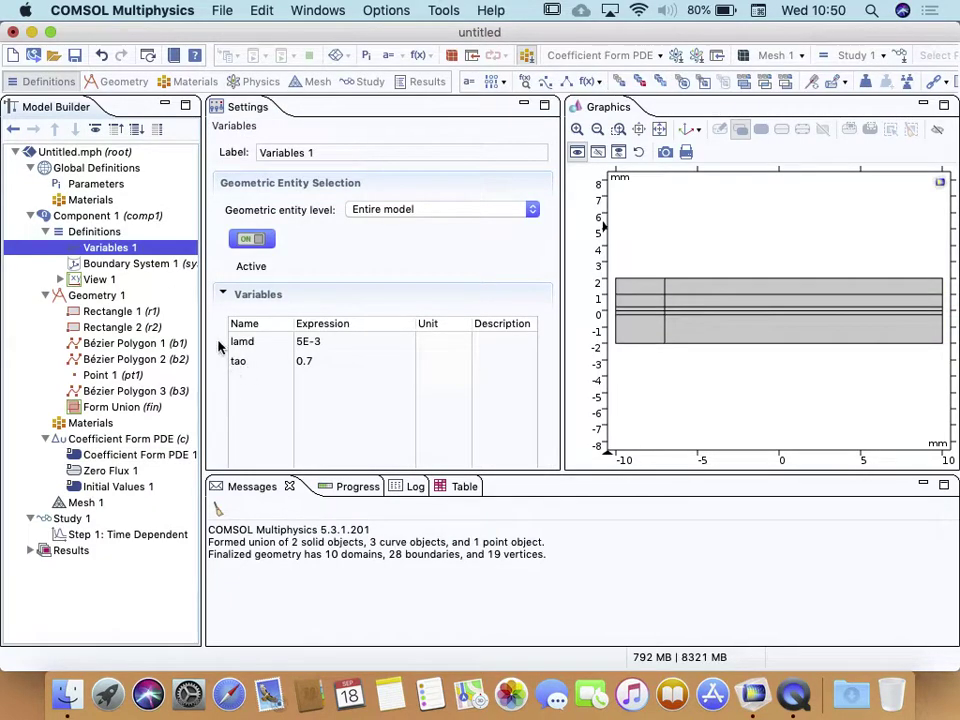
{"action": "left_click", "coordinate": [118, 456]}
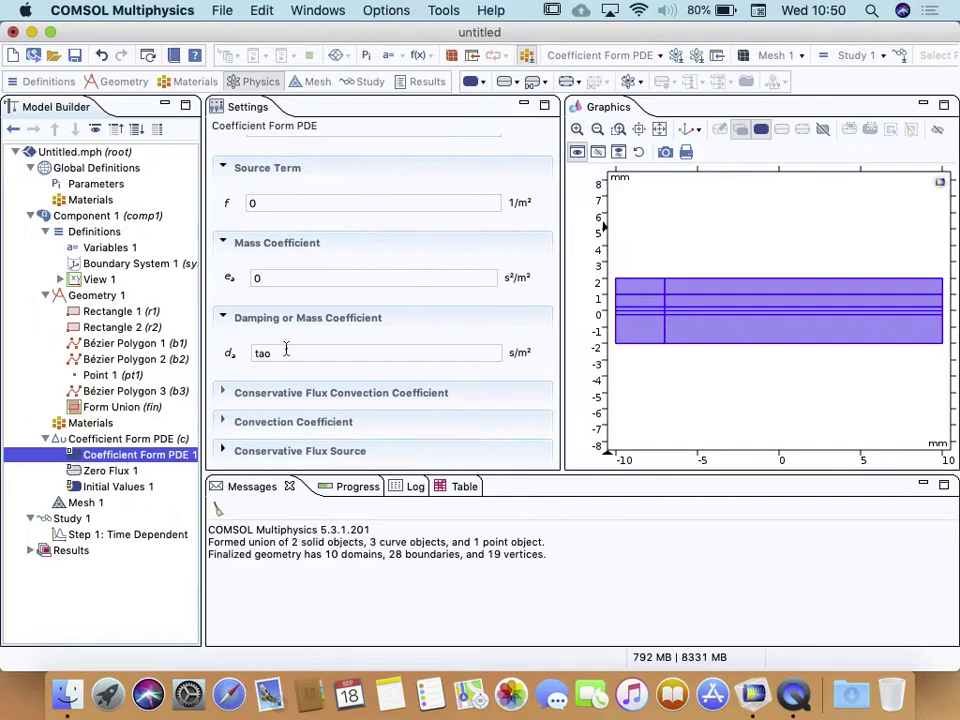
{"action": "left_click", "coordinate": [281, 353]}
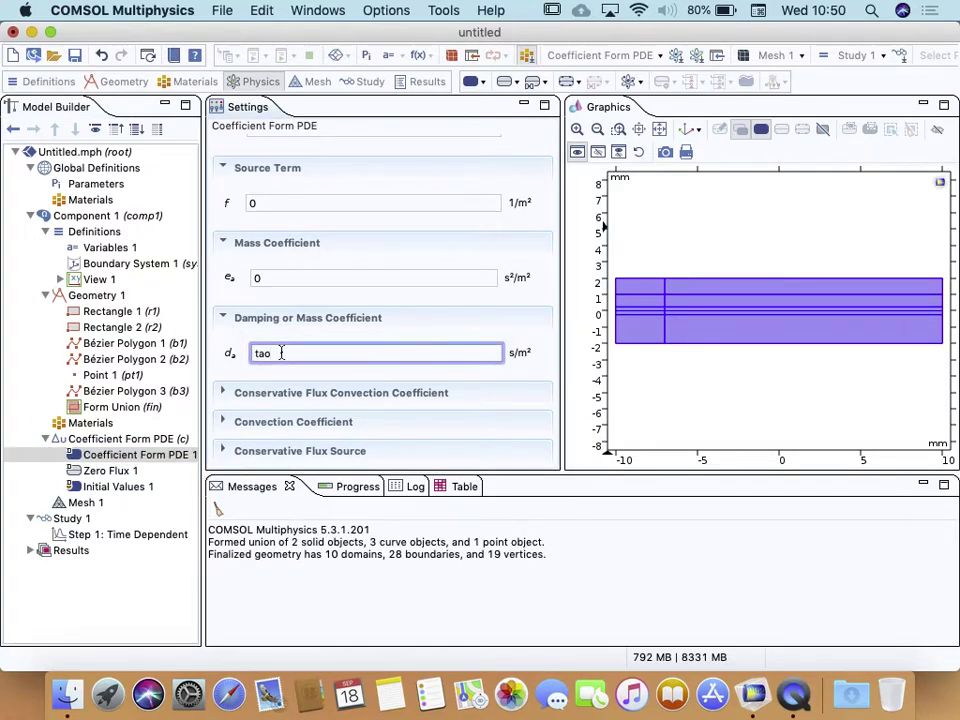
{"action": "left_click", "coordinate": [72, 247]}
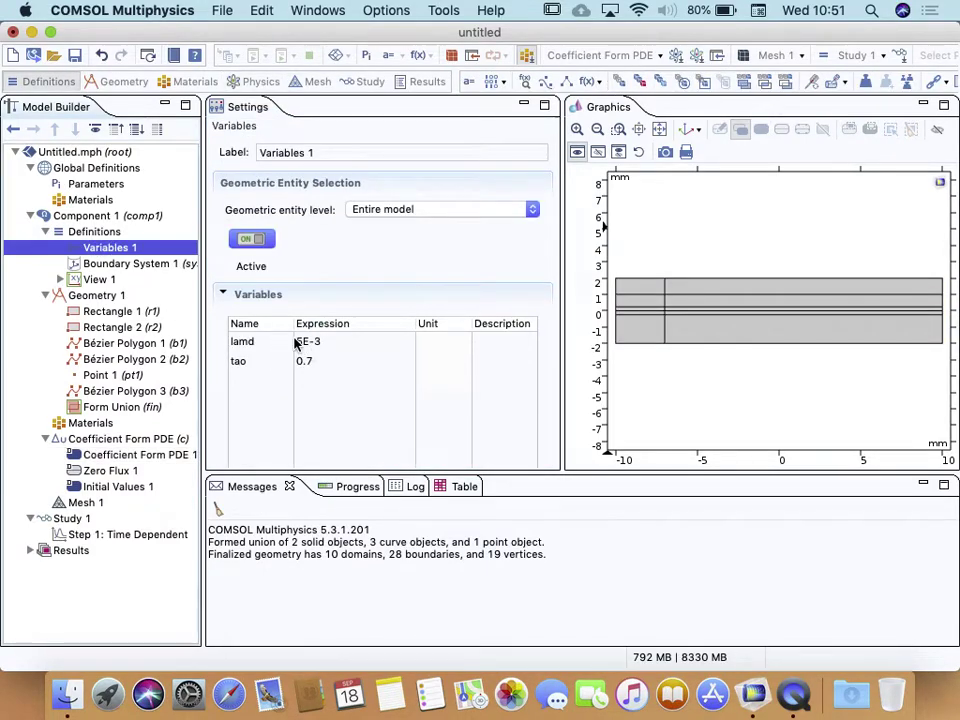
{"action": "left_click", "coordinate": [100, 456]}
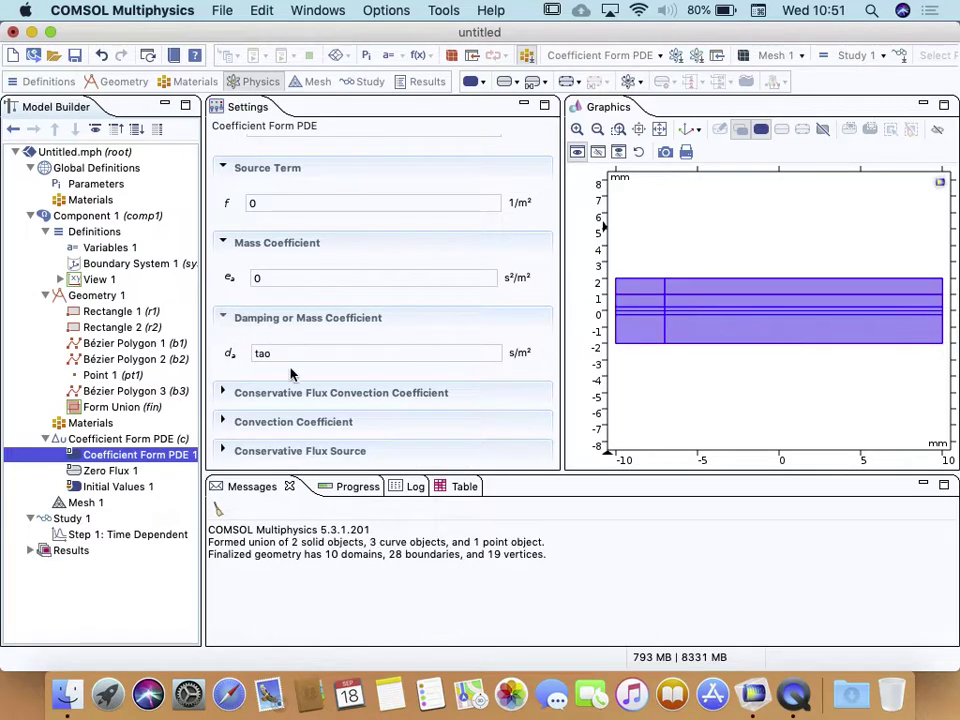
- Inspect the conservative flux convection, convection and conservative flux source coefficients of Coefficient Form PDE 1
{"action": "left_click", "coordinate": [226, 396]}
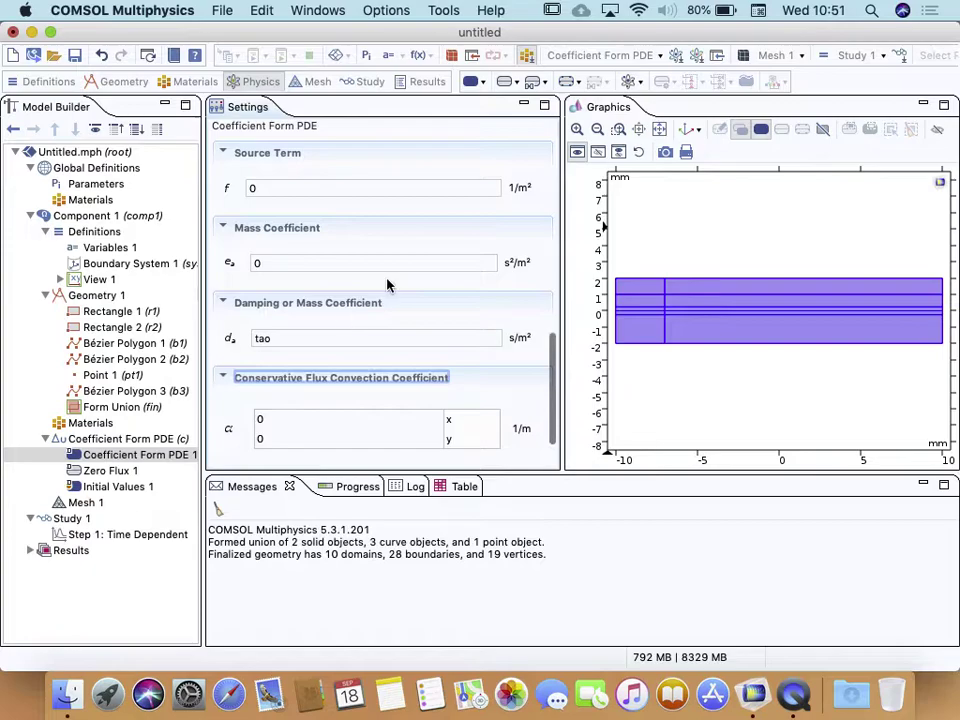
{"action": "scroll", "coordinate": [388, 285], "scroll_direction": "down", "scroll_amount": 2}
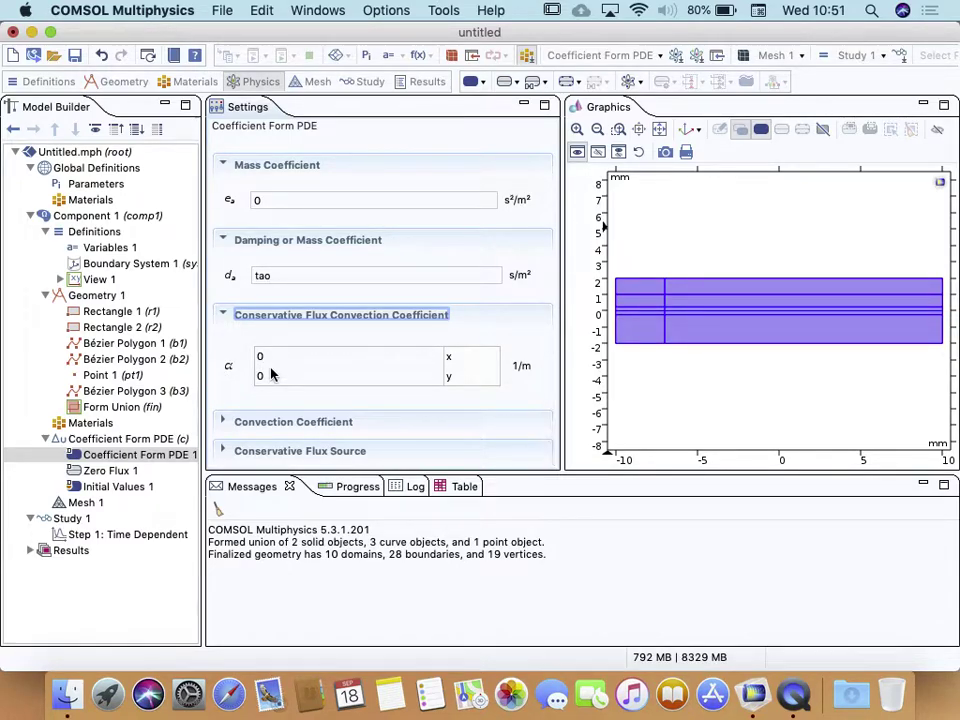
{"action": "left_click", "coordinate": [229, 422]}
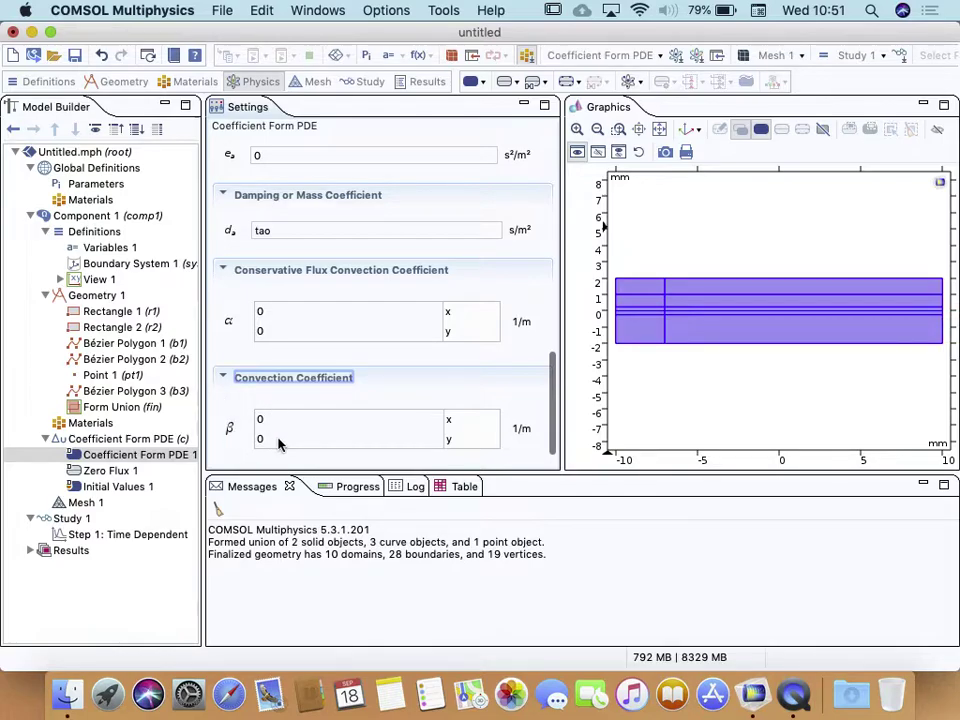
{"action": "scroll", "coordinate": [276, 455], "scroll_direction": "down", "scroll_amount": 2}
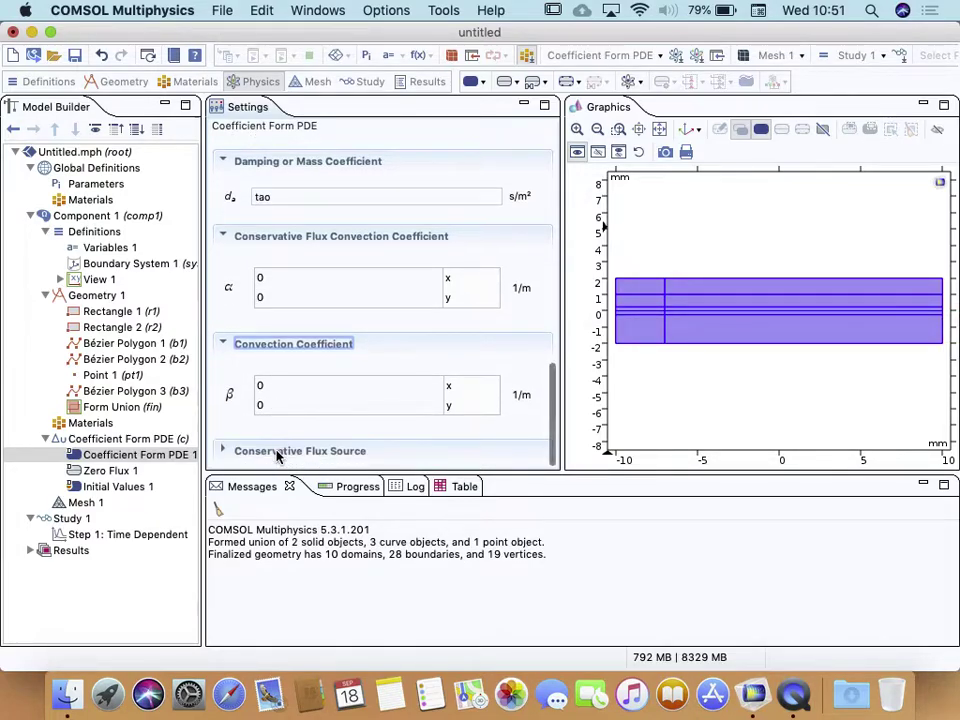
{"action": "left_click", "coordinate": [225, 455]}
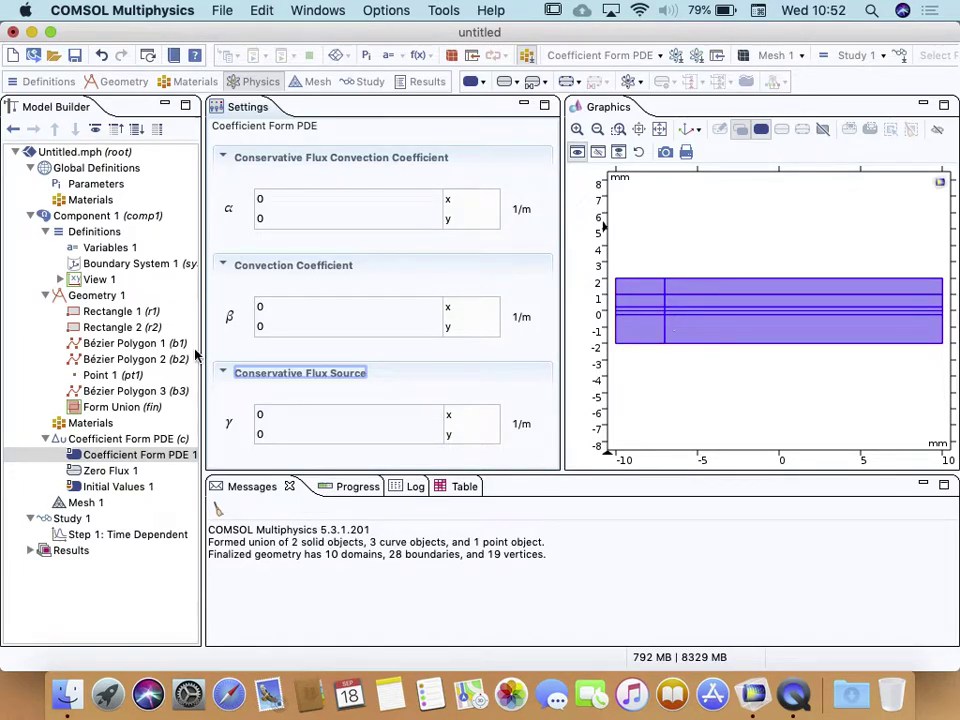
- Add a rectangle function to the definitions of Component 1
{"action": "left_click", "coordinate": [92, 233]}
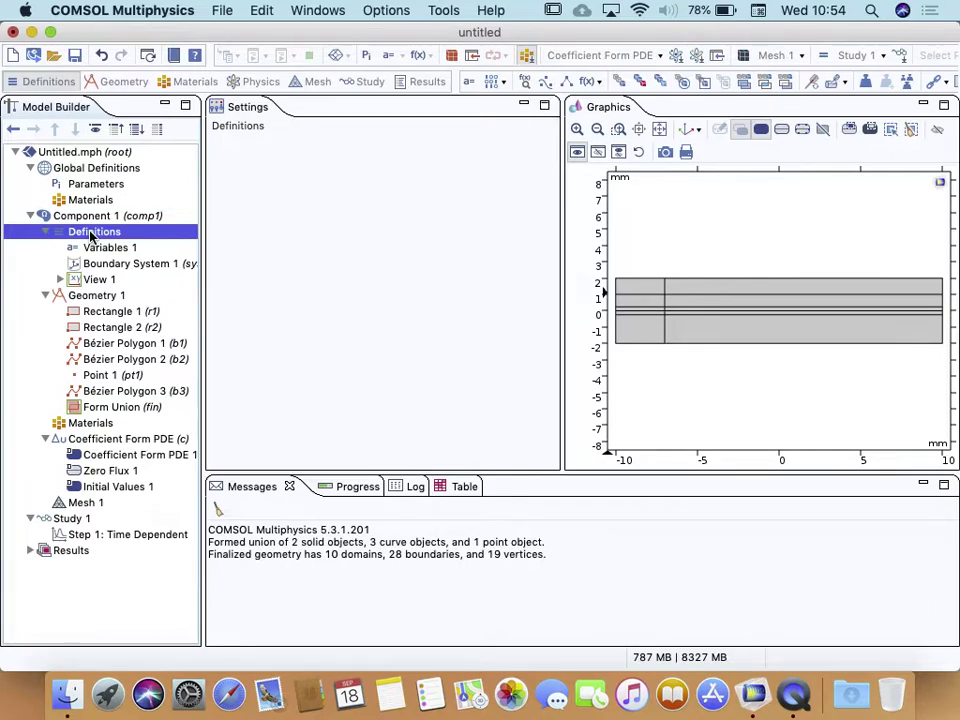
{"action": "right_click", "coordinate": [91, 235]}
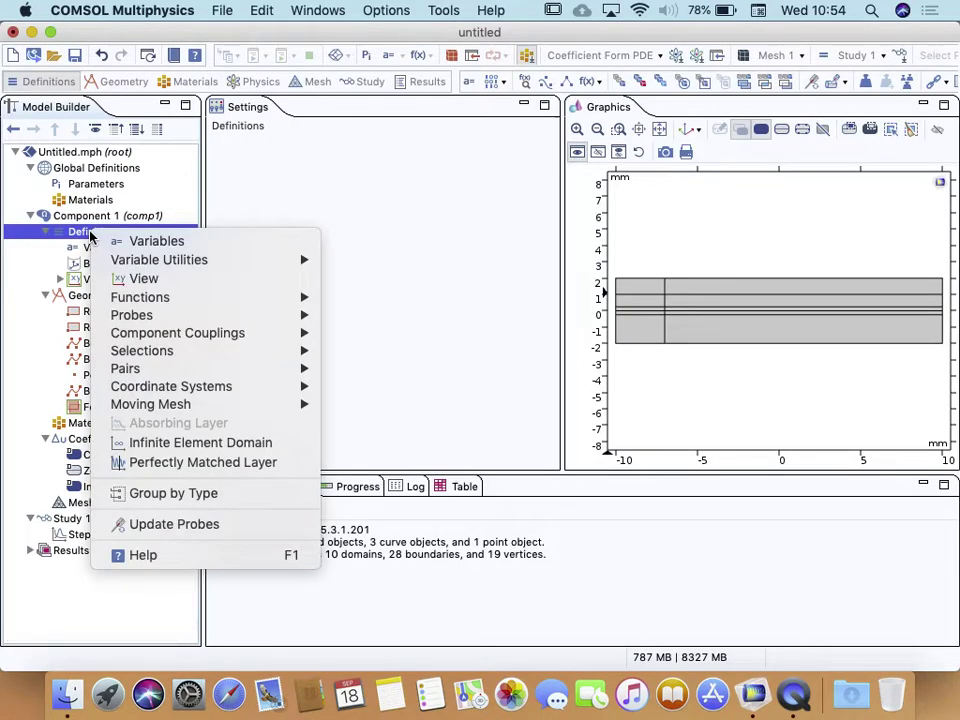
{"action": "mouse_move", "coordinate": [148, 298]}
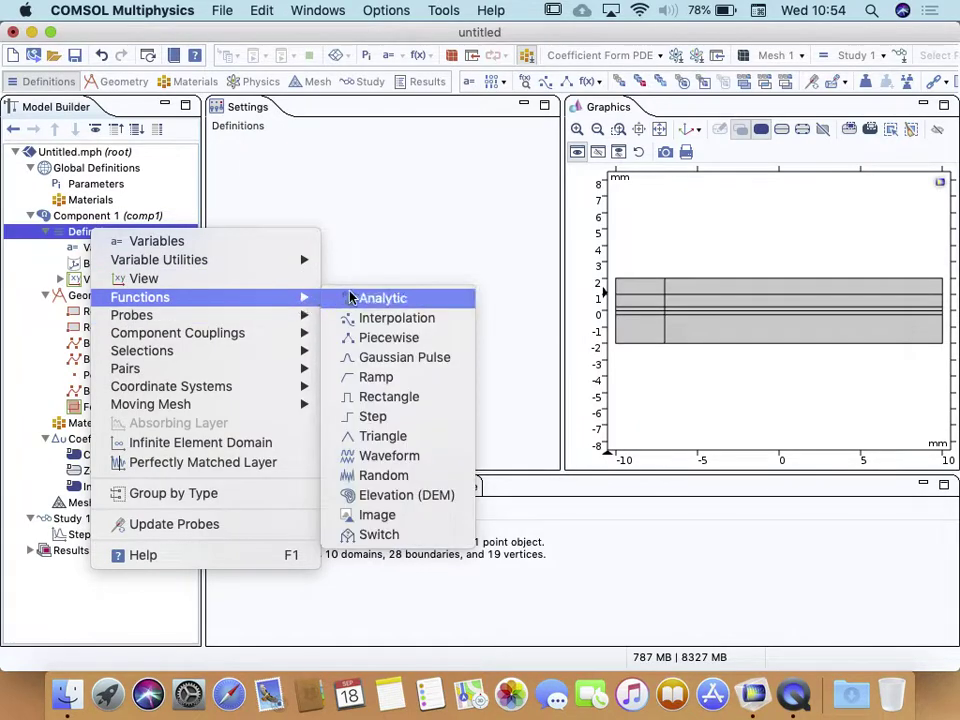
{"action": "left_click", "coordinate": [389, 399]}
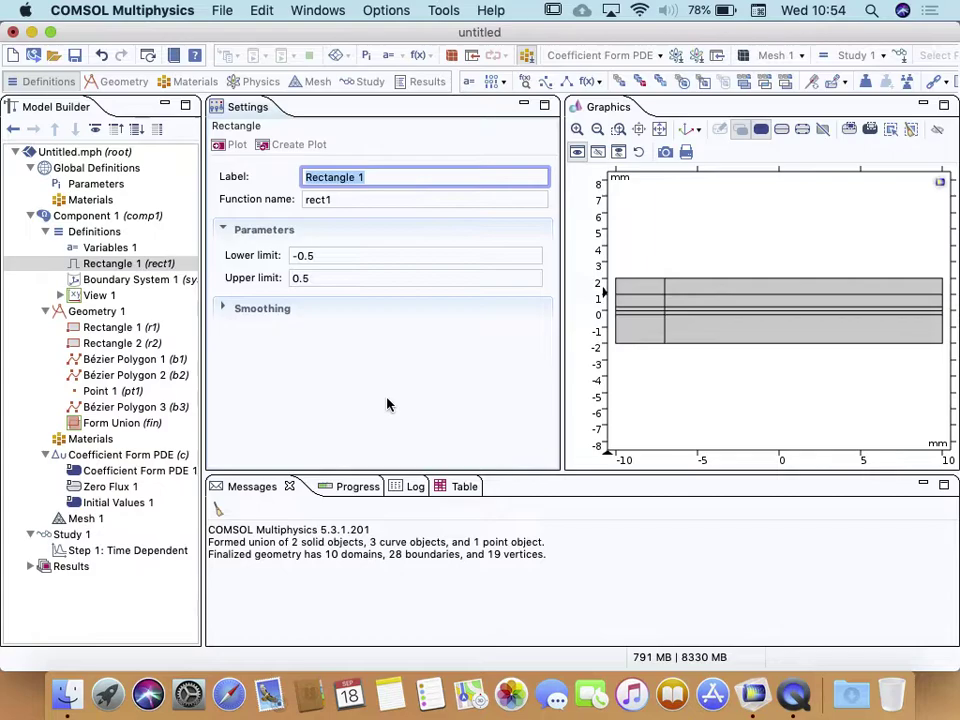
- Set the rectangle function's lower limit to 0 and upper limit to 0.2, and plot the function
{"action": "left_click", "coordinate": [331, 255]}
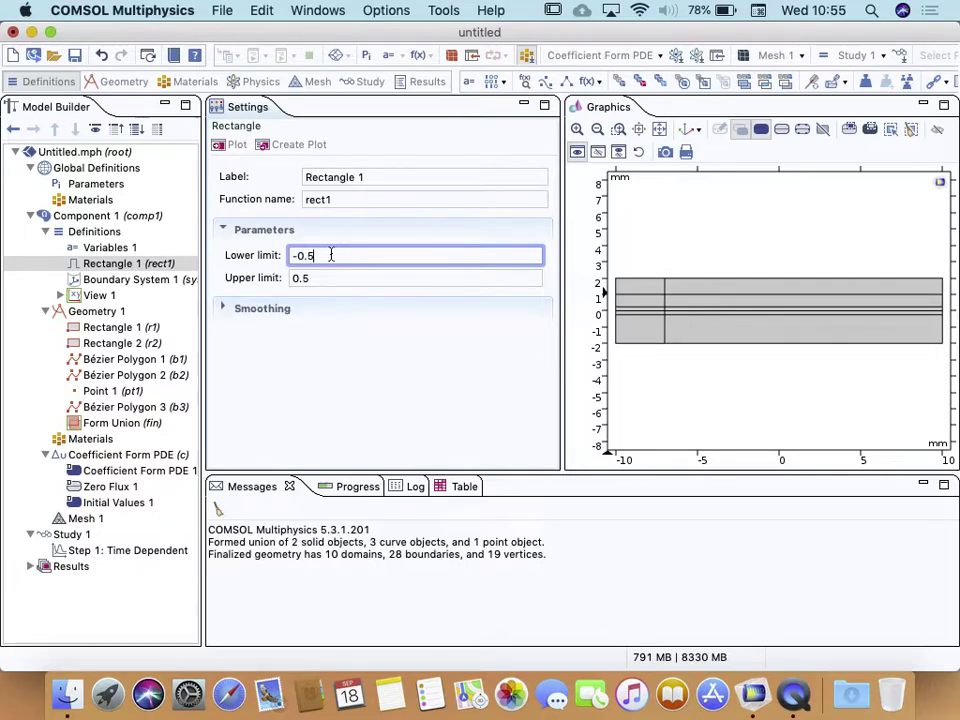
{"action": "triple_click", "coordinate": [331, 255]}
{"action": "type", "text": "0"}
{"action": "left_click", "coordinate": [323, 279]}
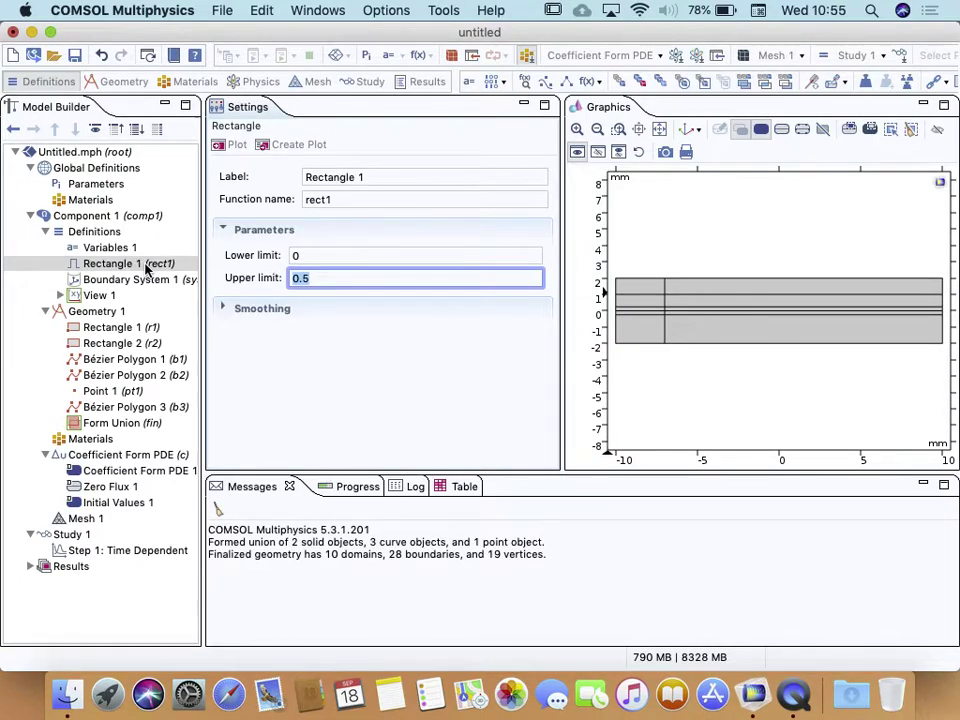
{"action": "type", "text": "0.2"}
{"action": "left_click", "coordinate": [233, 146]}
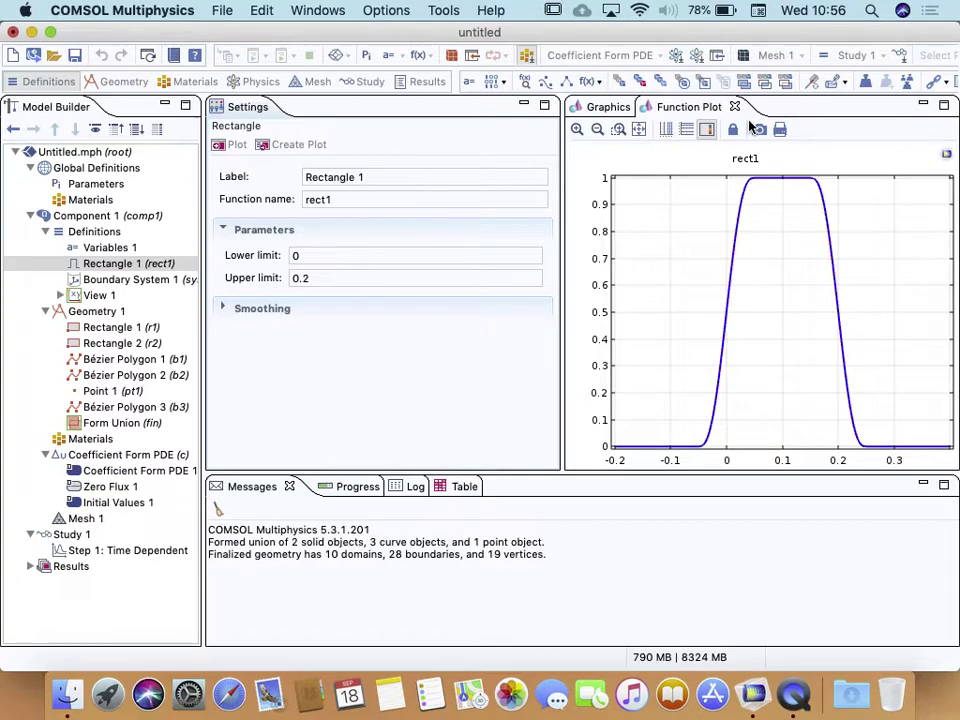
- Set the rectangle function's smoothing transition zone size to 0.001 and replot the function
{"action": "left_click", "coordinate": [224, 311]}
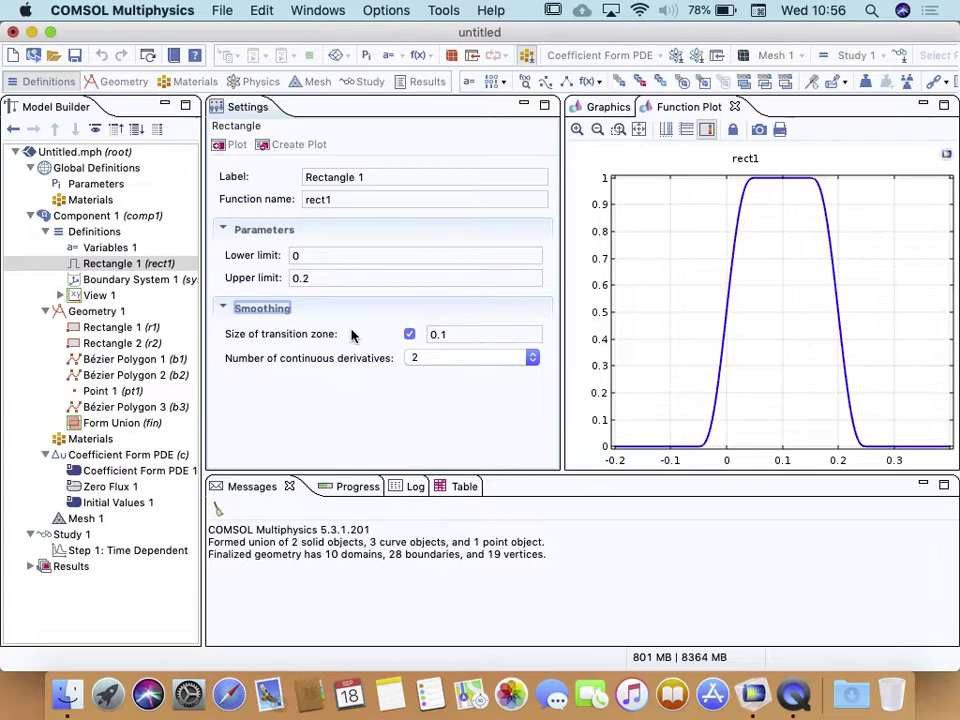
{"action": "left_click", "coordinate": [437, 334]}
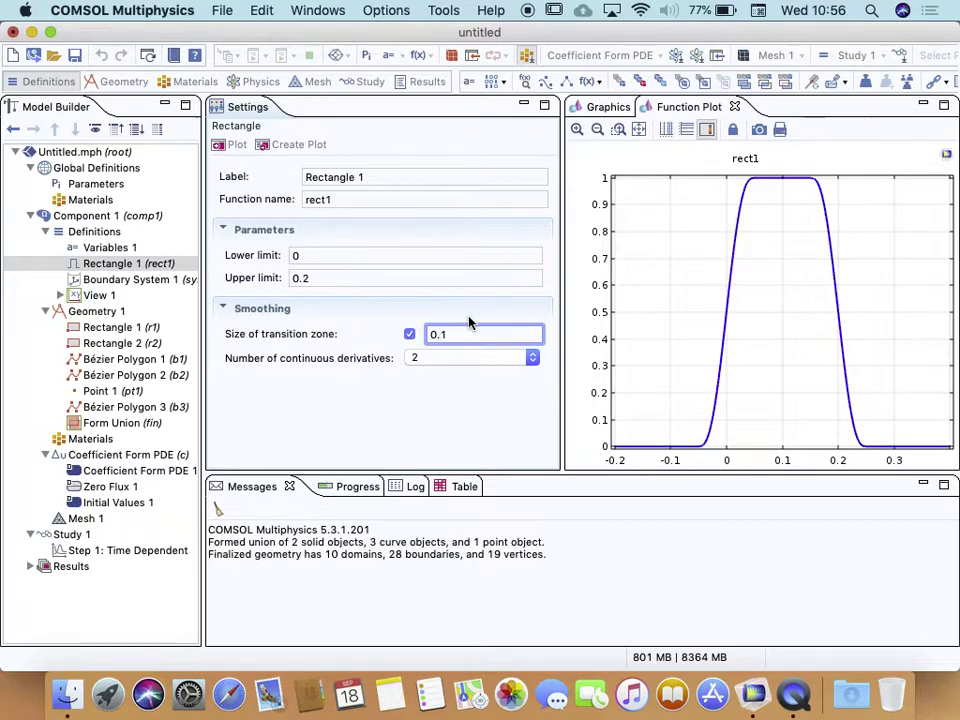
{"action": "type", "text": "000"}
{"action": "key", "text": "BackSpace"}
{"action": "left_click", "coordinate": [238, 148]}
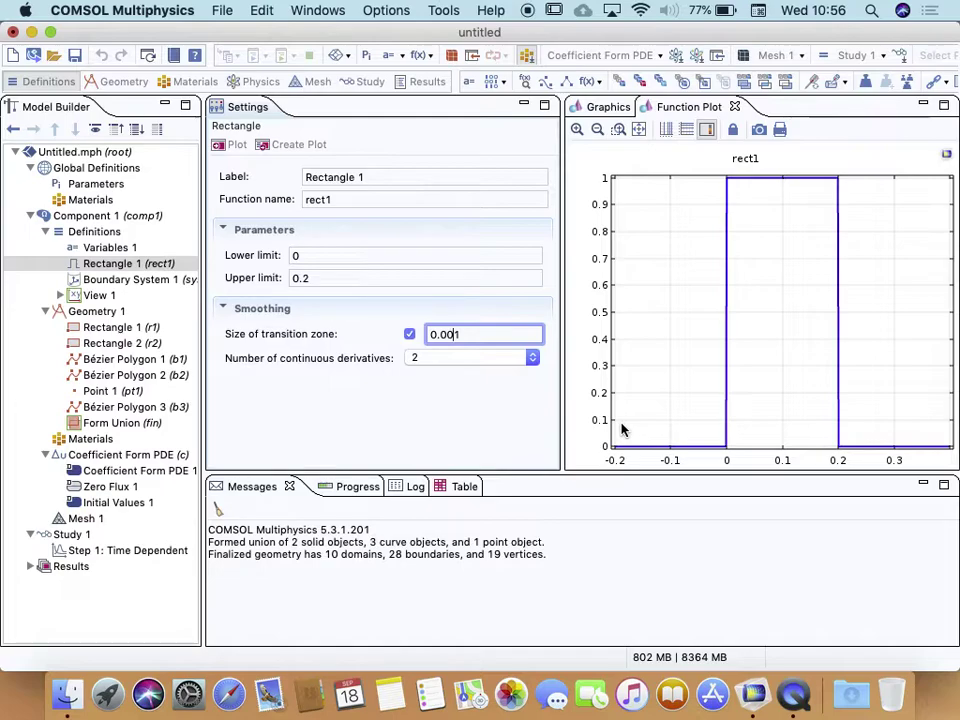
- Change the function name of Rectangle 1 to rect
{"action": "left_click", "coordinate": [351, 197]}
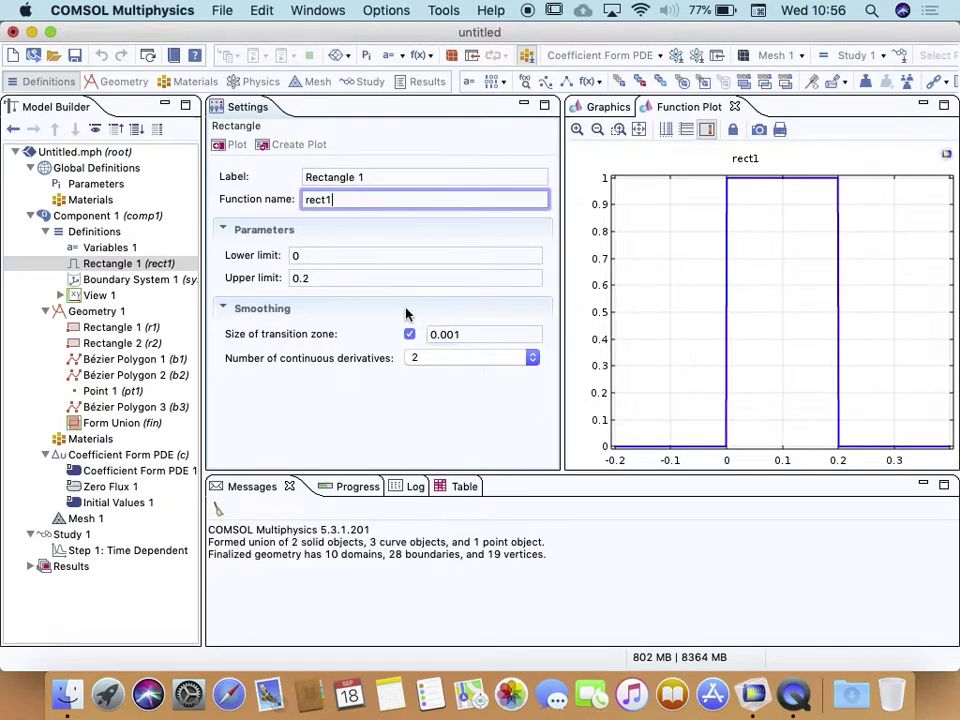
{"action": "key", "text": "BackSpace"}
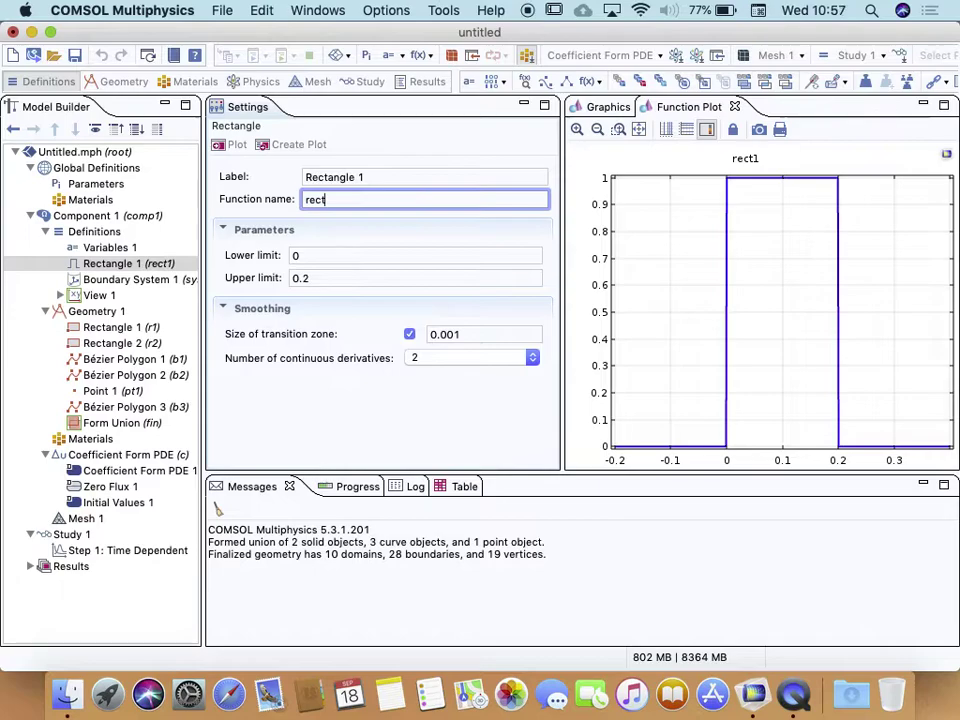
- Plot the rectangle function without the transition zone and again with it enabled to compare the two shapes
{"action": "left_click", "coordinate": [409, 335]}
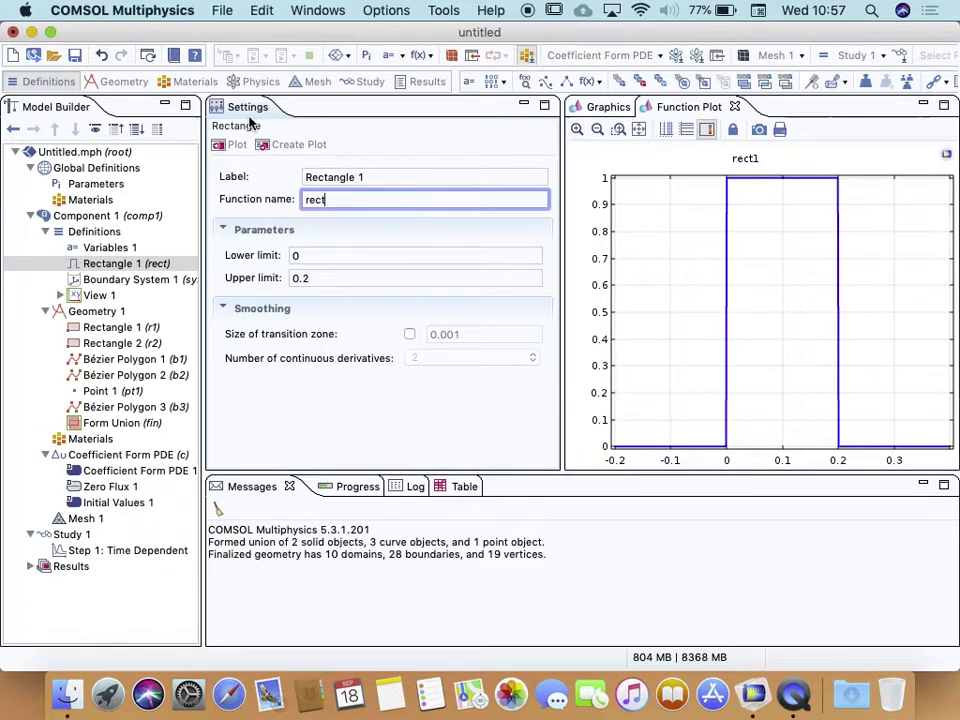
{"action": "left_click", "coordinate": [233, 145]}
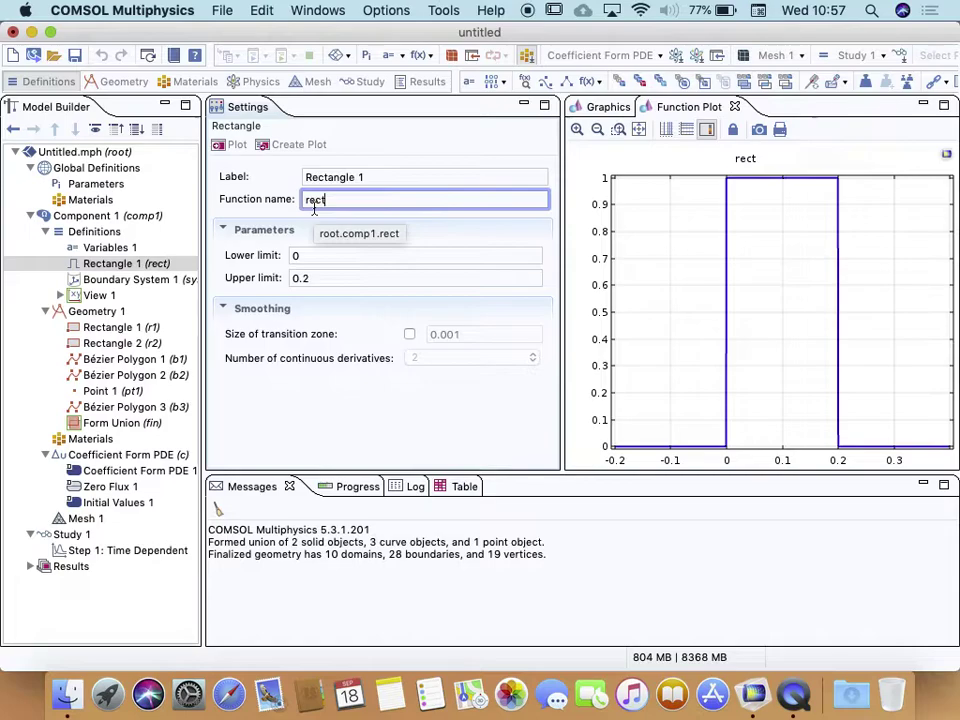
{"action": "left_click", "coordinate": [409, 334]}
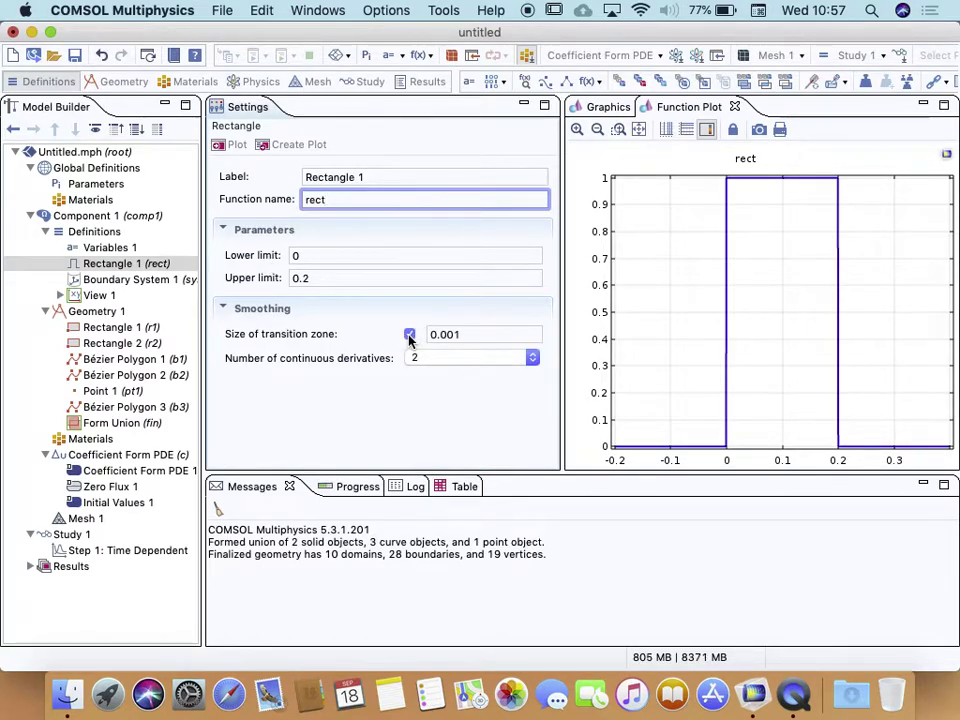
{"action": "left_click", "coordinate": [236, 146]}
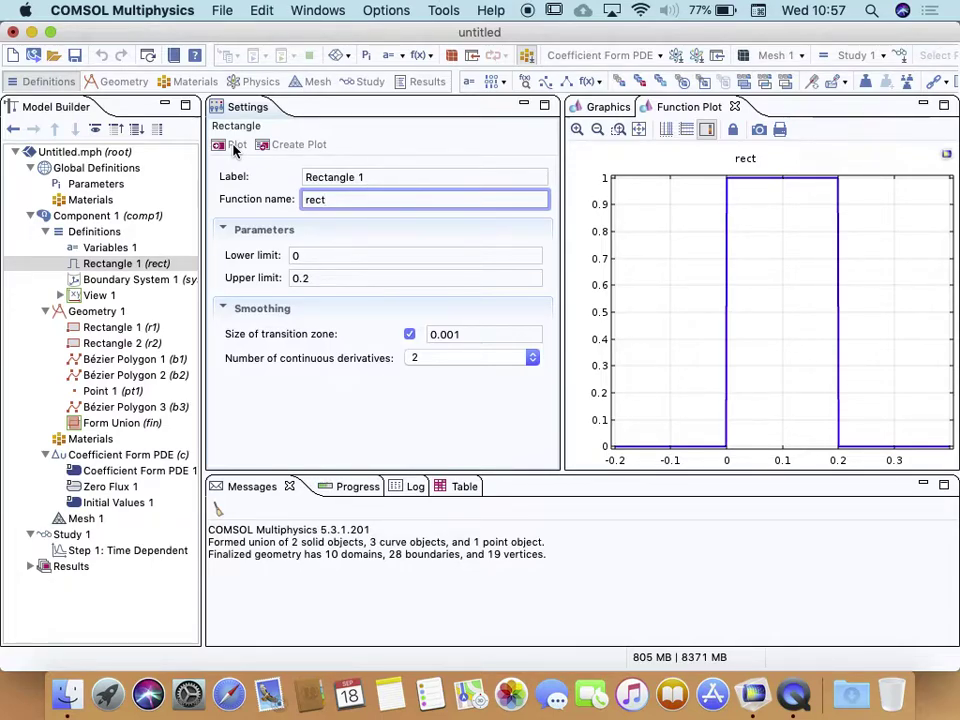
{"action": "left_click", "coordinate": [532, 359]}
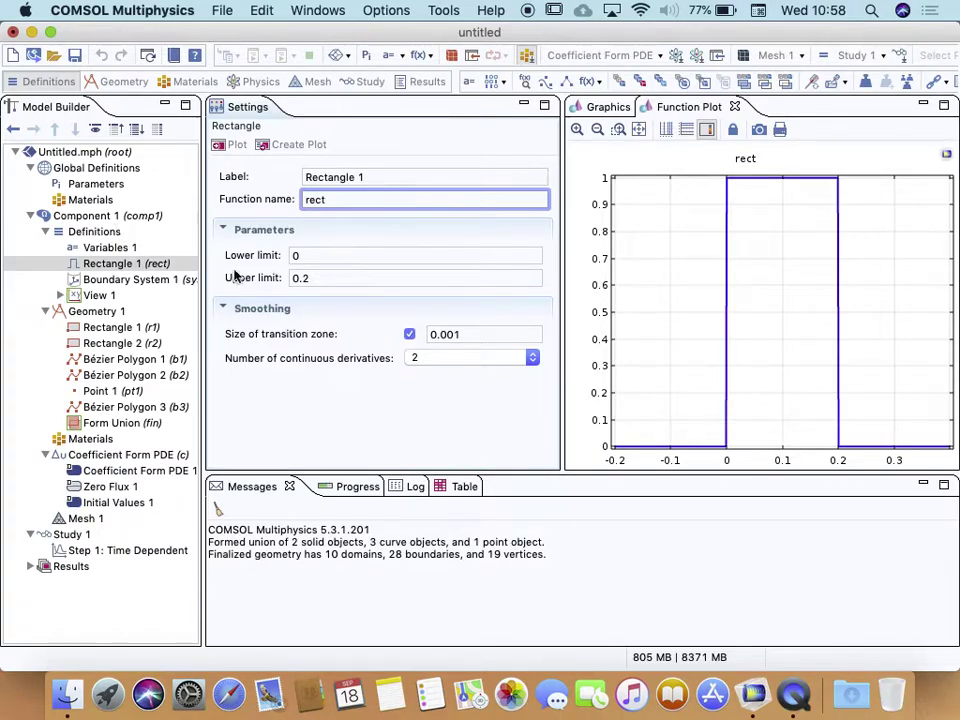
- Add a third variable named Vo to Variables 1
{"action": "left_click", "coordinate": [115, 247]}
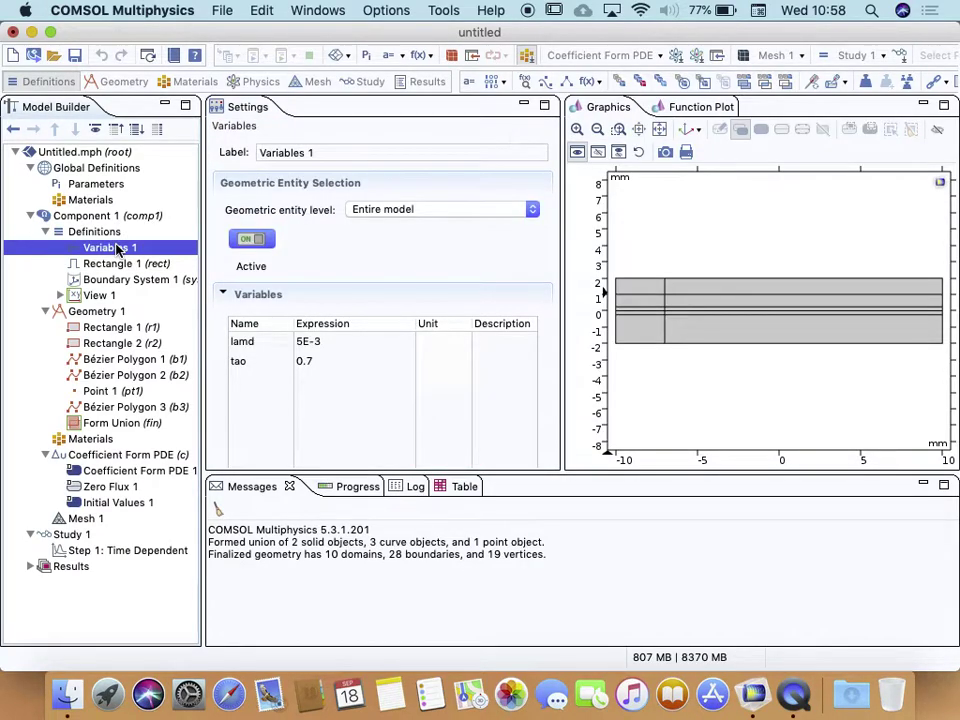
{"action": "left_click", "coordinate": [110, 263]}
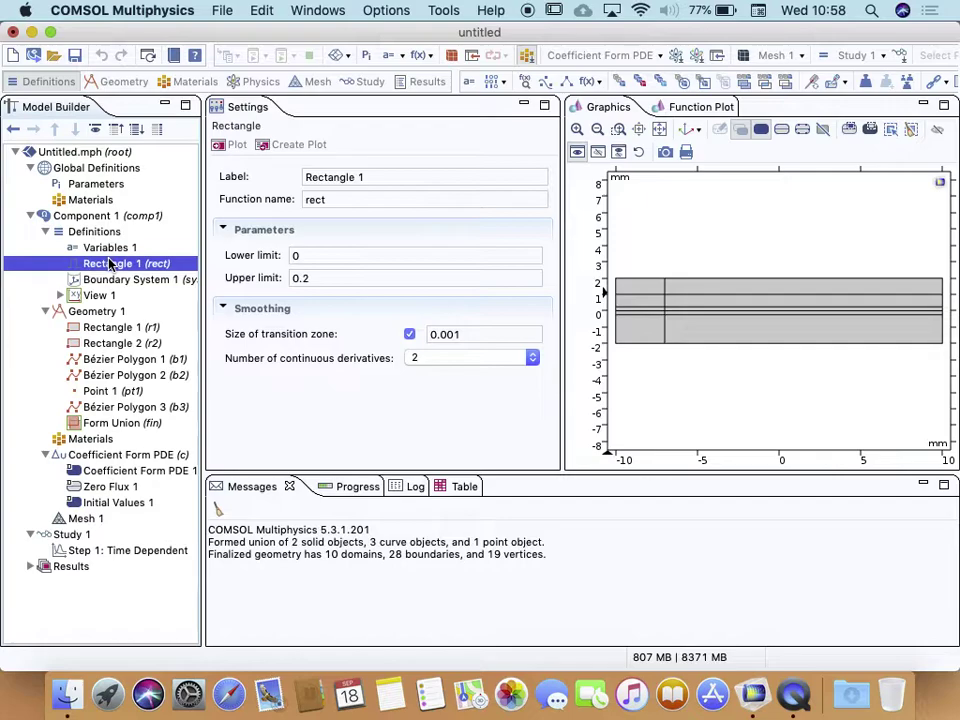
{"action": "left_click", "coordinate": [105, 249]}
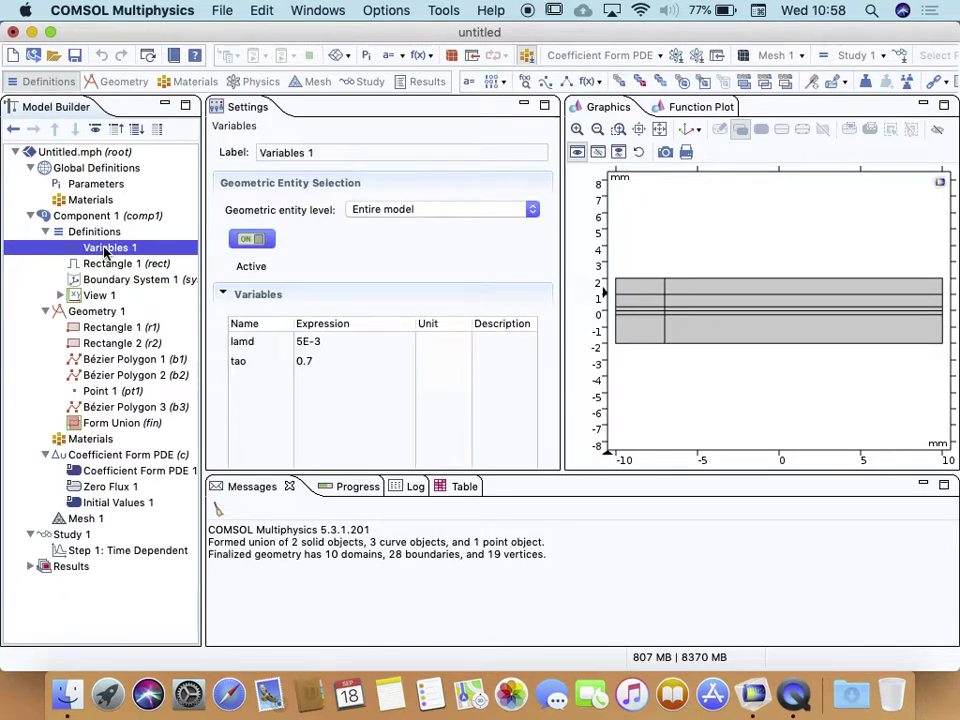
{"action": "left_click", "coordinate": [251, 380]}
{"action": "type", "text": "Vo"}
{"action": "key", "text": "Tab"}
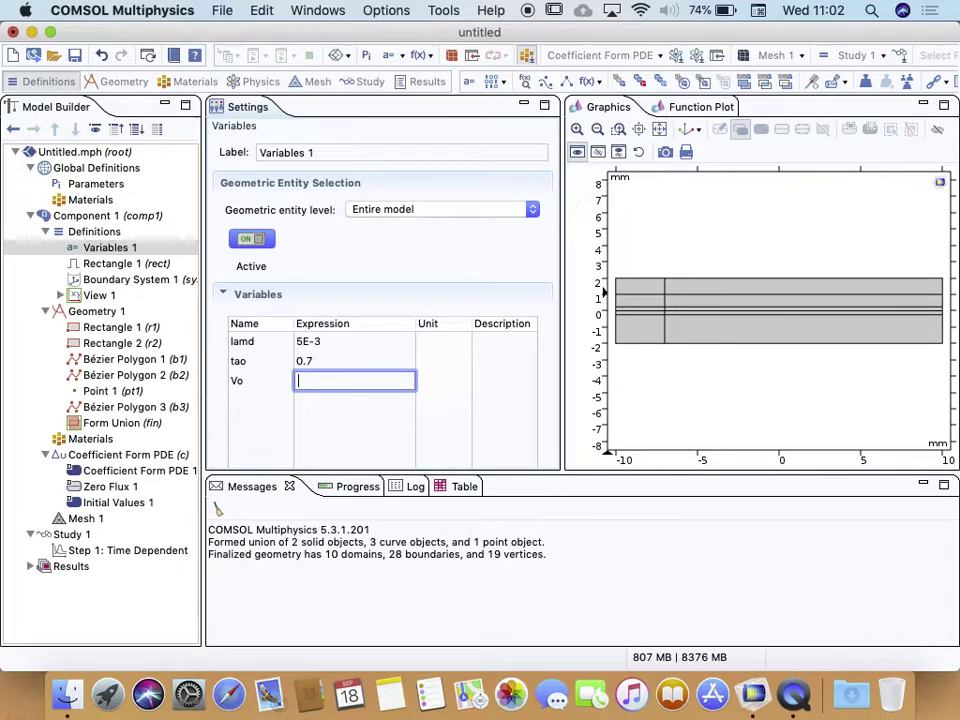
- Enter 0.025*(rect(t-0.2)) as the expression of variable Vo
{"action": "type", "text": "0.025"}
{"action": "type", "text": "*"}
{"action": "type", "text": "()"}
{"action": "type", "text": "rect"}
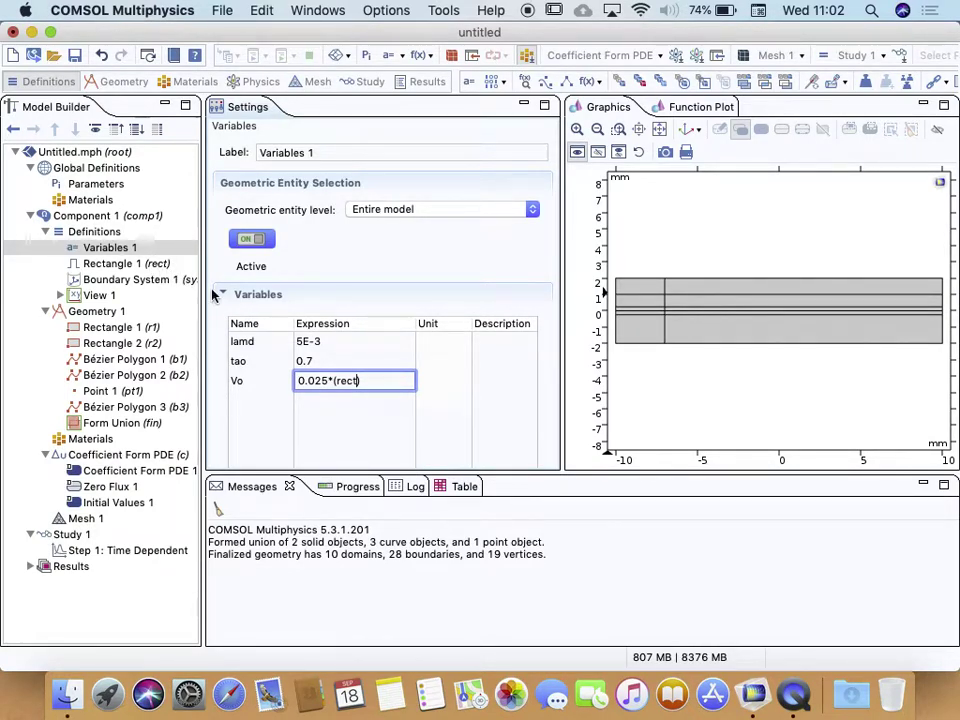
{"action": "type", "text": "("}
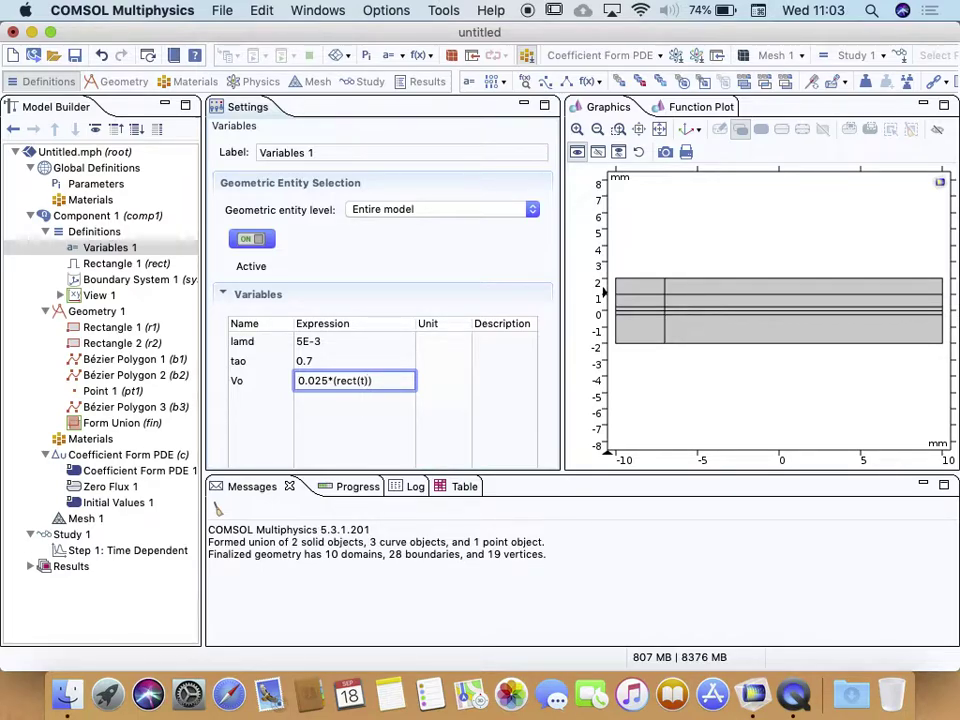
{"action": "type", "text": "t-0.2"}
{"action": "key", "text": "Right"}
- Add a second pulse term, +rect(t-0.7), inside the outer parentheses of the Vo expression
{"action": "type", "text": "+rect"}
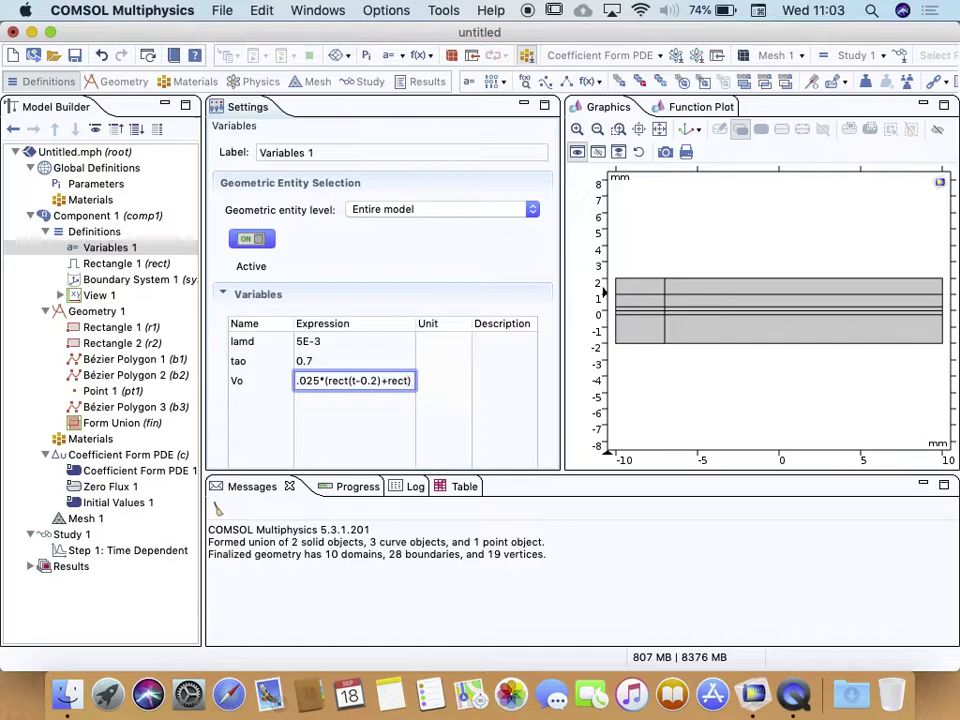
{"action": "type", "text": "()"}
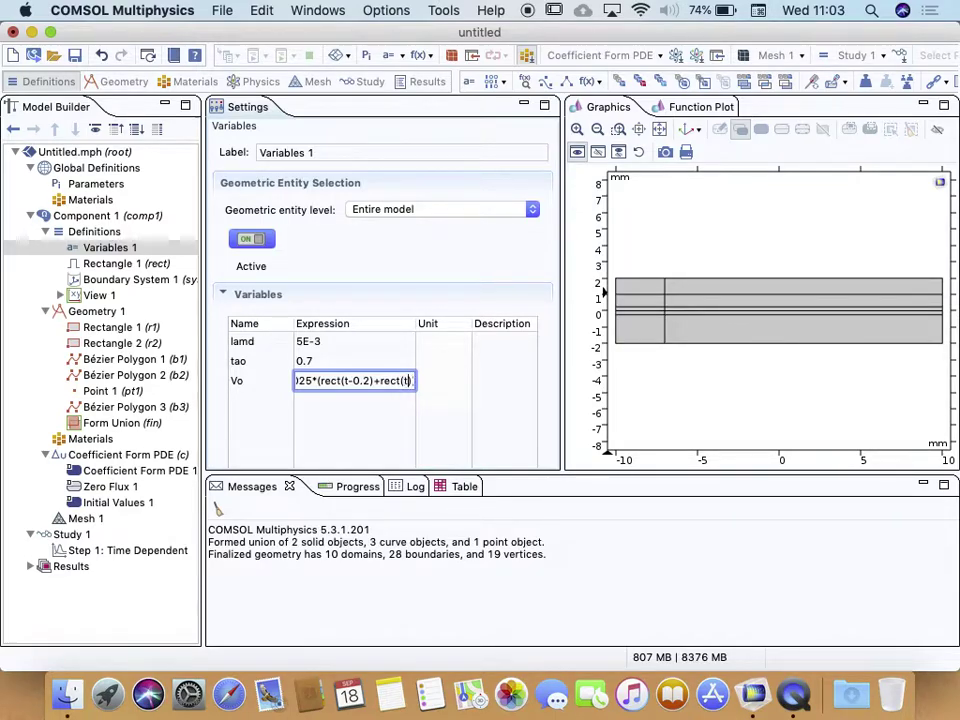
{"action": "key", "text": "Left"}
{"action": "type", "text": "t-0."}
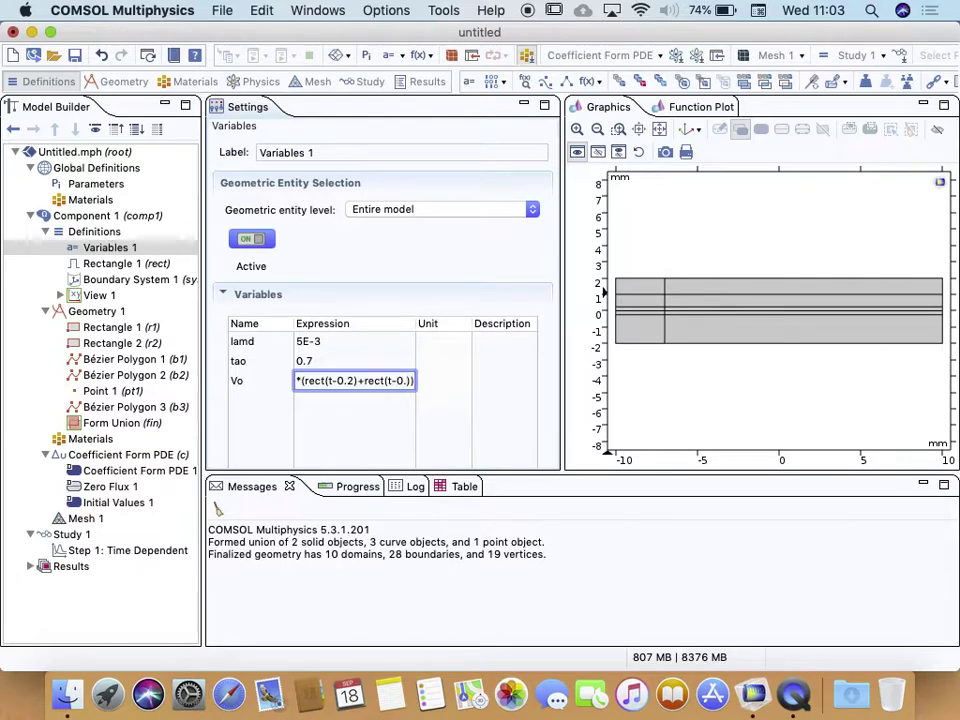
{"action": "type", "text": "4"}
{"action": "type", "text": "7"}
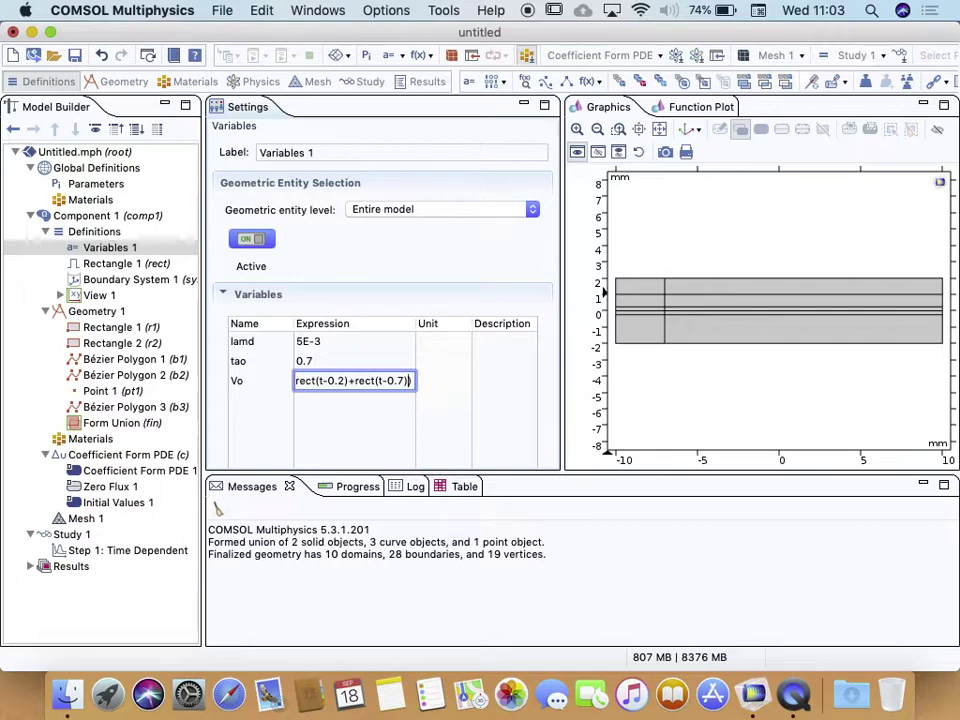
- Add a third pulse term, +rect(t-1.2), inside the outer parentheses of the Vo expression
{"action": "type", "text": "+"}
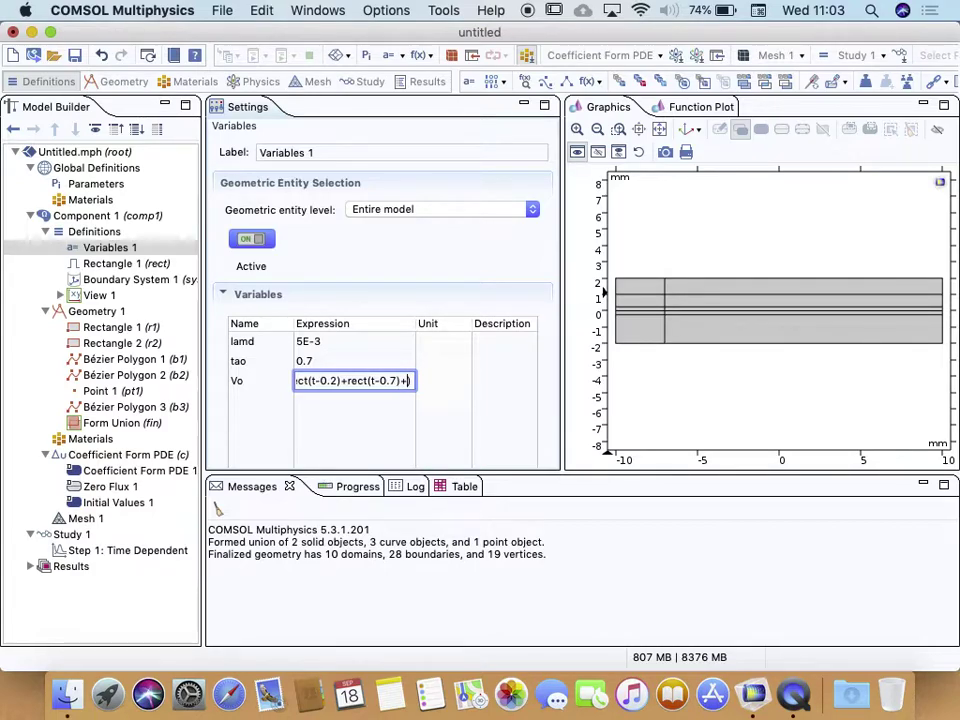
{"action": "type", "text": "rect()"}
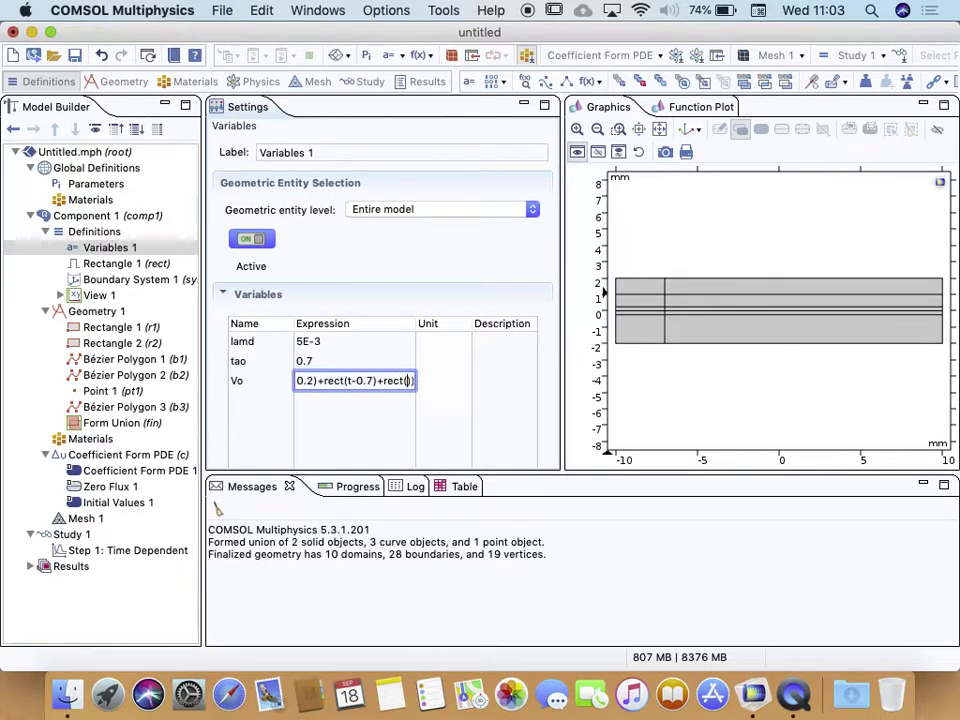
{"action": "type", "text": "t-1.2"}
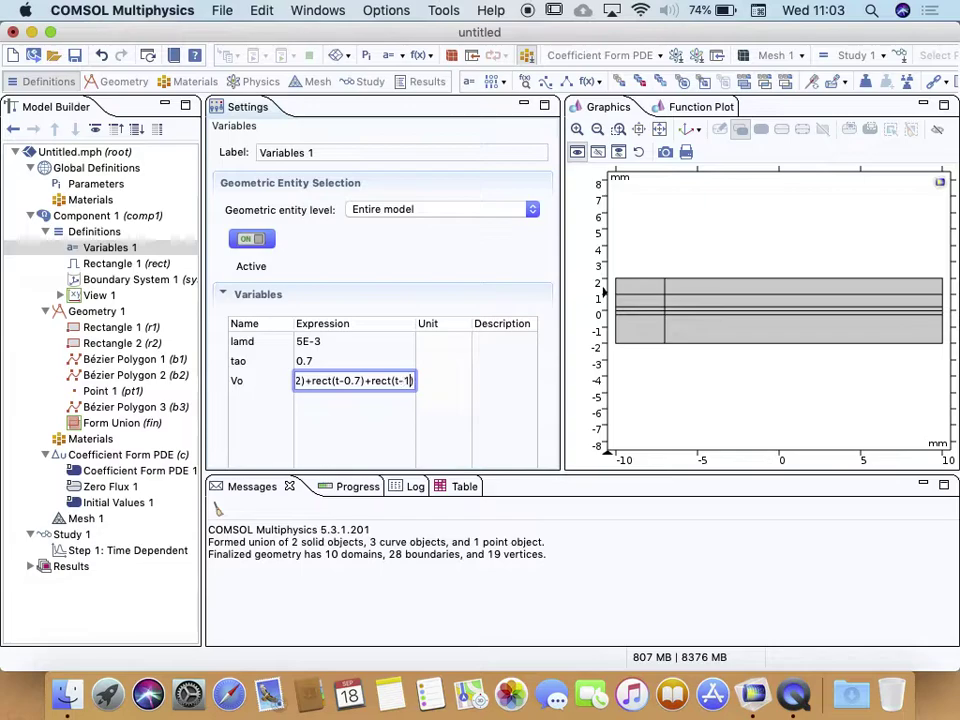
{"action": "key", "text": "Right"}
- Review the complete Vo expression from its end back to its start and accept the entry
{"action": "key", "text": "Left"}
{"action": "key", "text": "Left"}
{"action": "key", "text": "Left"}
{"action": "key", "text": "Left"}
{"action": "key", "text": "Left"}
{"action": "key", "text": "Left"}
{"action": "key", "text": "Left"}
{"action": "key", "text": "Left"}
{"action": "key", "text": "Left"}
{"action": "key", "text": "Left"}
{"action": "key", "text": "Left"}
{"action": "key", "text": "Left"}
{"action": "key", "text": "Left"}
{"action": "key", "text": "Left"}
{"action": "key", "text": "Left"}
{"action": "key", "text": "Left"}
{"action": "key", "text": "Left"}
{"action": "key", "text": "Left"}
{"action": "key", "text": "Left"}
{"action": "key", "text": "Left"}
{"action": "key", "text": "Left"}
{"action": "key", "text": "Left"}
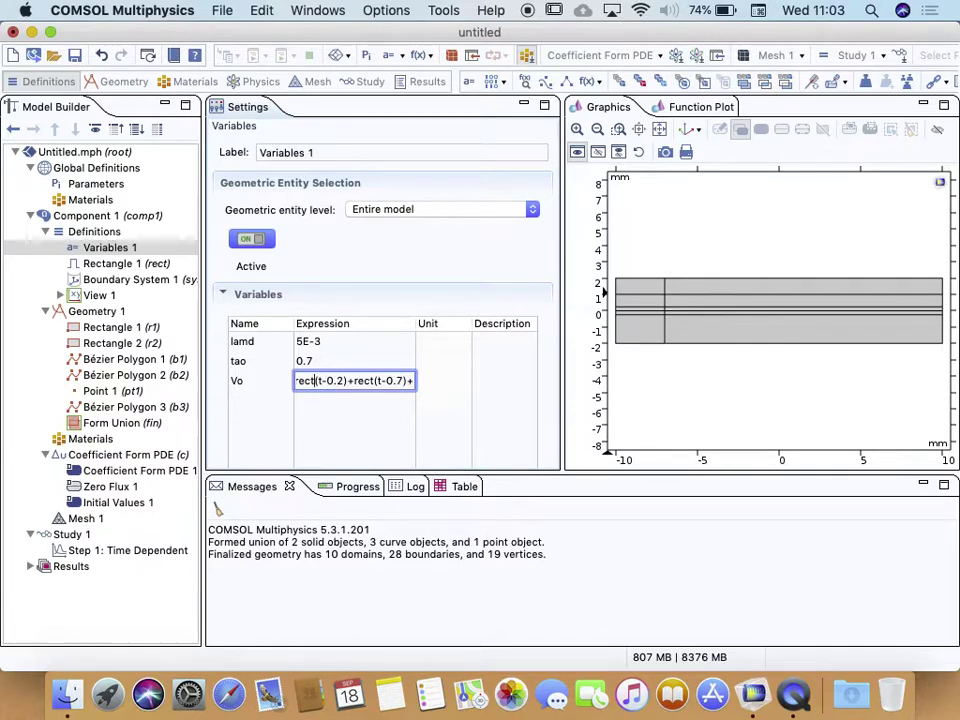
{"action": "key", "text": "Left"}
{"action": "key", "text": "Left"}
{"action": "key", "text": "Left"}
{"action": "key", "text": "Left"}
{"action": "key", "text": "Left"}
{"action": "key", "text": "Left"}
{"action": "key", "text": "Left"}
{"action": "key", "text": "Left"}
{"action": "key", "text": "Left"}
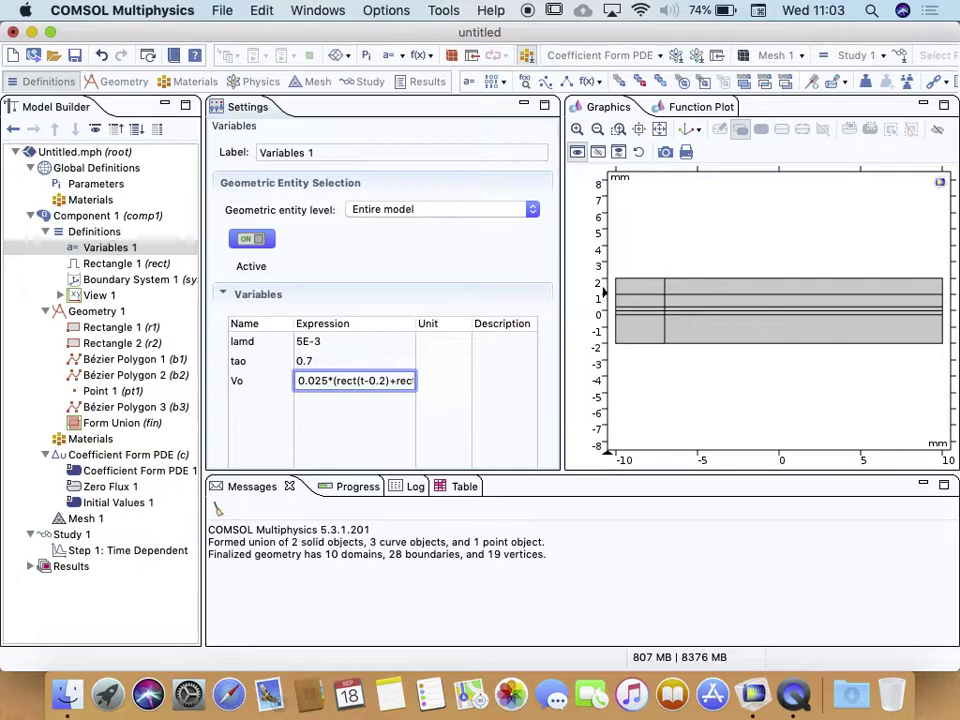
{"action": "left_click", "coordinate": [313, 403]}
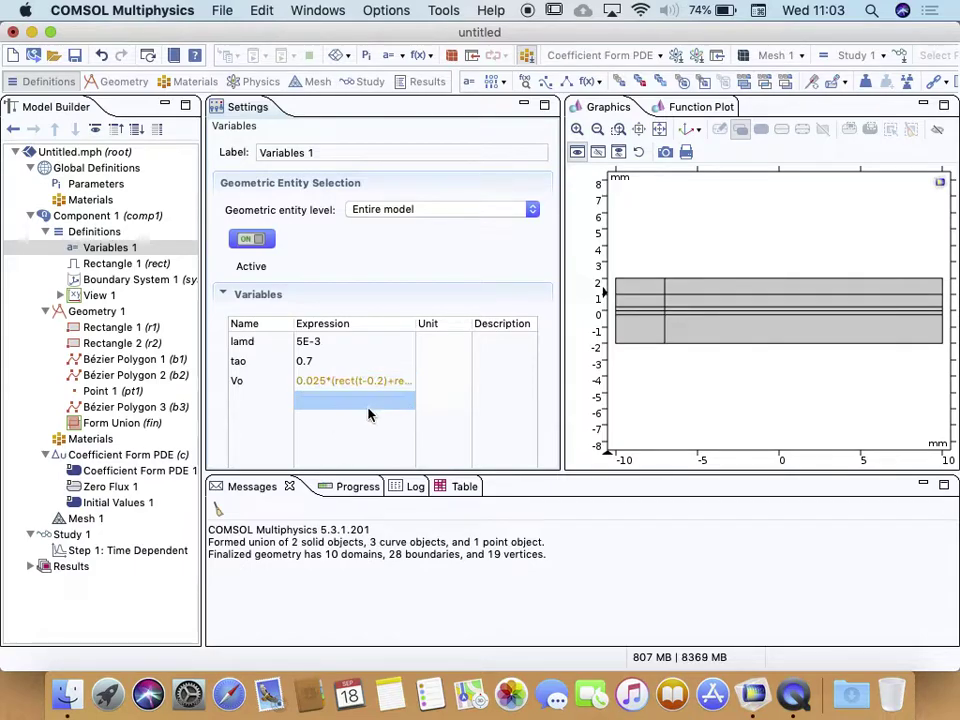
- Append the unit [V] to the end of the Vo expression
{"action": "left_click", "coordinate": [355, 381]}
{"action": "triple_click", "coordinate": [386, 381]}
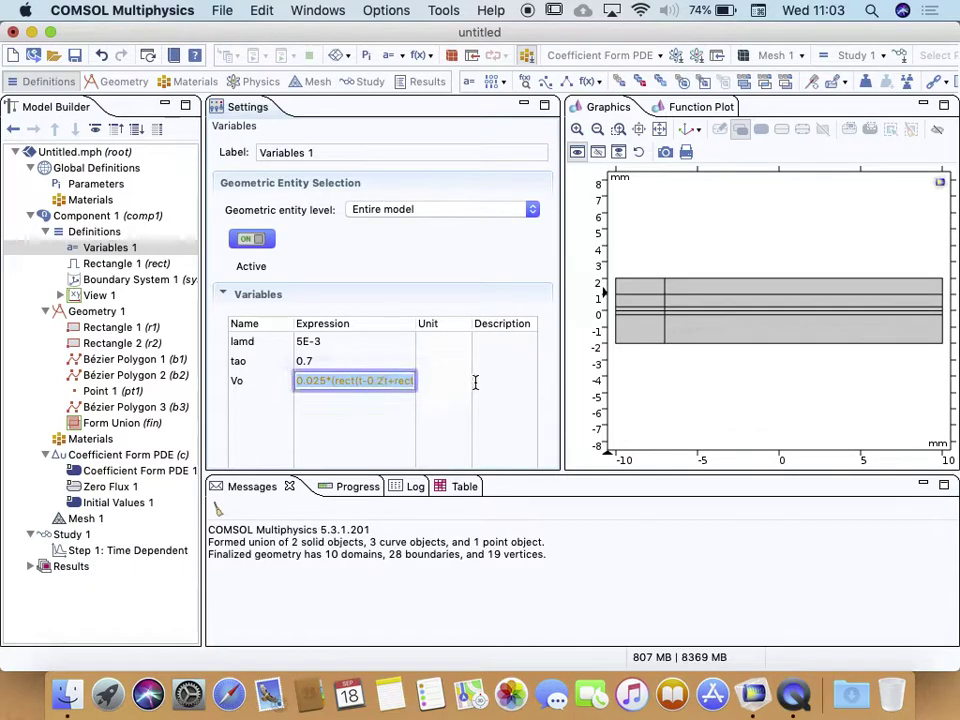
{"action": "left_click", "coordinate": [412, 380]}
{"action": "key", "text": "Right"}
{"action": "key", "text": "Right"}
{"action": "key", "text": "Right"}
{"action": "key", "text": "Right"}
{"action": "key", "text": "Right"}
{"action": "key", "text": "Right"}
{"action": "key", "text": "Right"}
{"action": "key", "text": "Right"}
{"action": "key", "text": "Right"}
{"action": "key", "text": "Right"}
{"action": "key", "text": "Right"}
{"action": "key", "text": "Right"}
{"action": "key", "text": "Right"}
{"action": "key", "text": "Right"}
{"action": "key", "text": "Right"}
{"action": "key", "text": "Right"}
{"action": "key", "text": "Right"}
{"action": "key", "text": "Right"}
{"action": "key", "text": "Right"}
{"action": "key", "text": "Right"}
{"action": "type", "text": "*"}
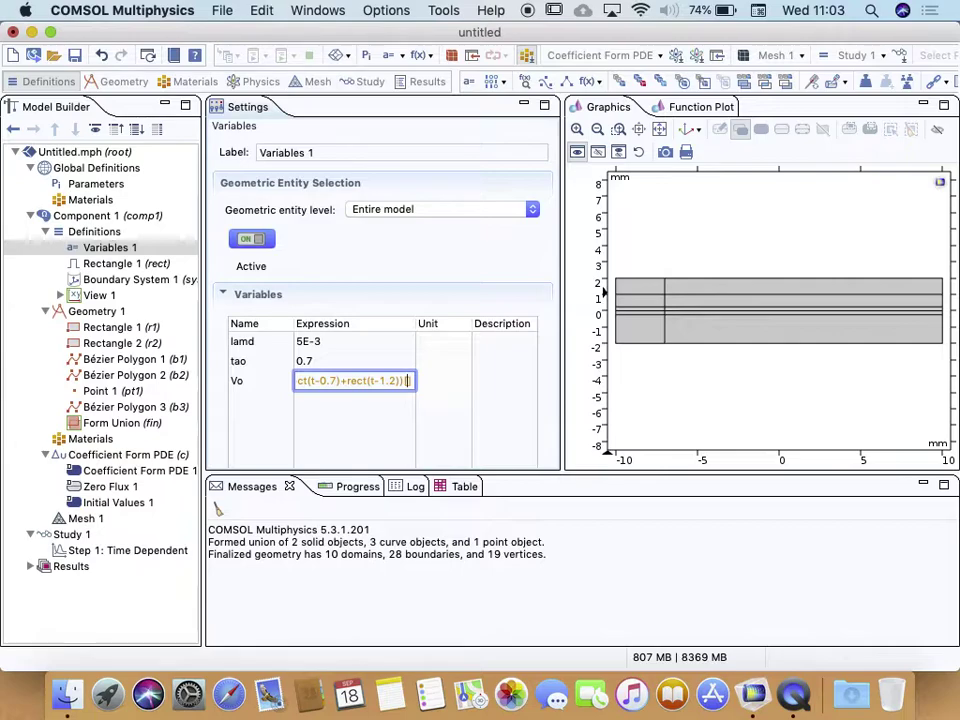
{"action": "type", "text": "V"}
{"action": "left_click", "coordinate": [377, 403]}
- Remove the unit [V] from the end of the Vo expression
{"action": "left_click", "coordinate": [381, 386]}
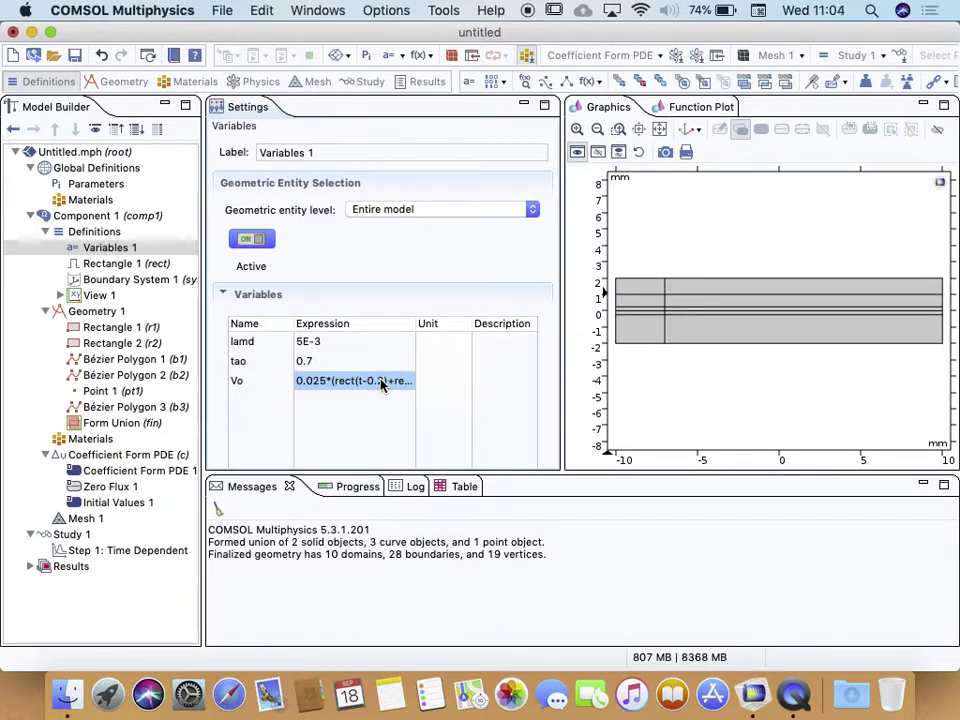
{"action": "left_click", "coordinate": [381, 380]}
{"action": "left_click_drag", "start_coordinate": [381, 380], "coordinate": [326, 402]}
{"action": "left_click", "coordinate": [366, 380]}
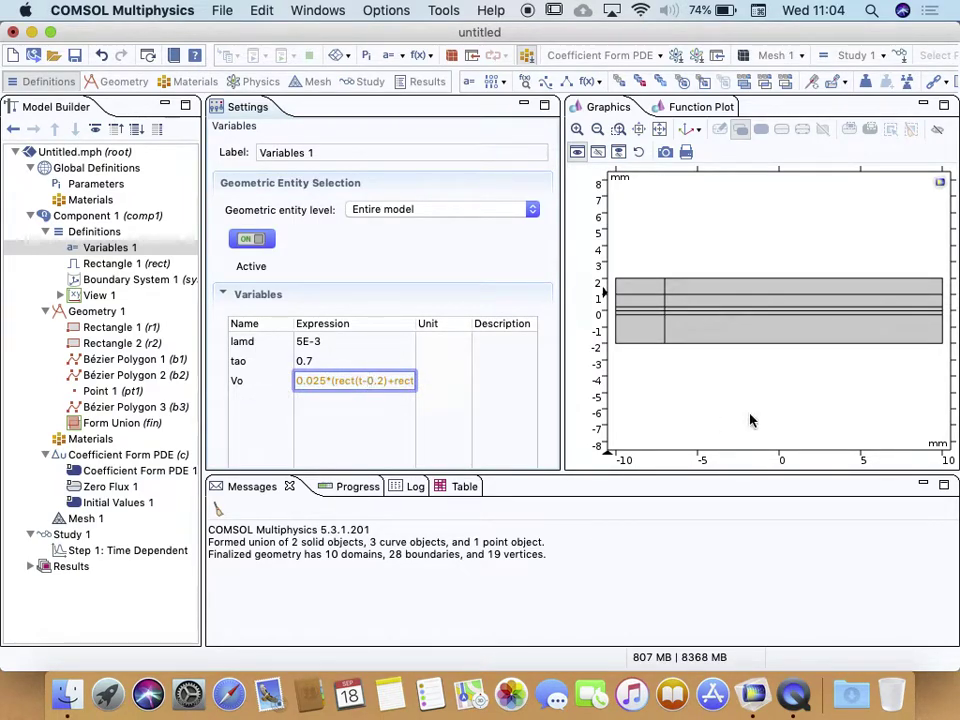
{"action": "key", "text": "Right"}
{"action": "key", "text": "Right"}
{"action": "key", "text": "Right"}
{"action": "key", "text": "Right"}
{"action": "key", "text": "Right"}
{"action": "key", "text": "Right"}
{"action": "key", "text": "Right"}
{"action": "key", "text": "Right"}
{"action": "key", "text": "Right"}
{"action": "key", "text": "Right"}
{"action": "key", "text": "Right"}
{"action": "key", "text": "Right"}
{"action": "key", "text": "Right"}
{"action": "key", "text": "Right"}
{"action": "key", "text": "Right"}
{"action": "key", "text": "Right"}
{"action": "key", "text": "Right"}
{"action": "key", "text": "Right"}
{"action": "key", "text": "Right"}
{"action": "key", "text": "Right"}
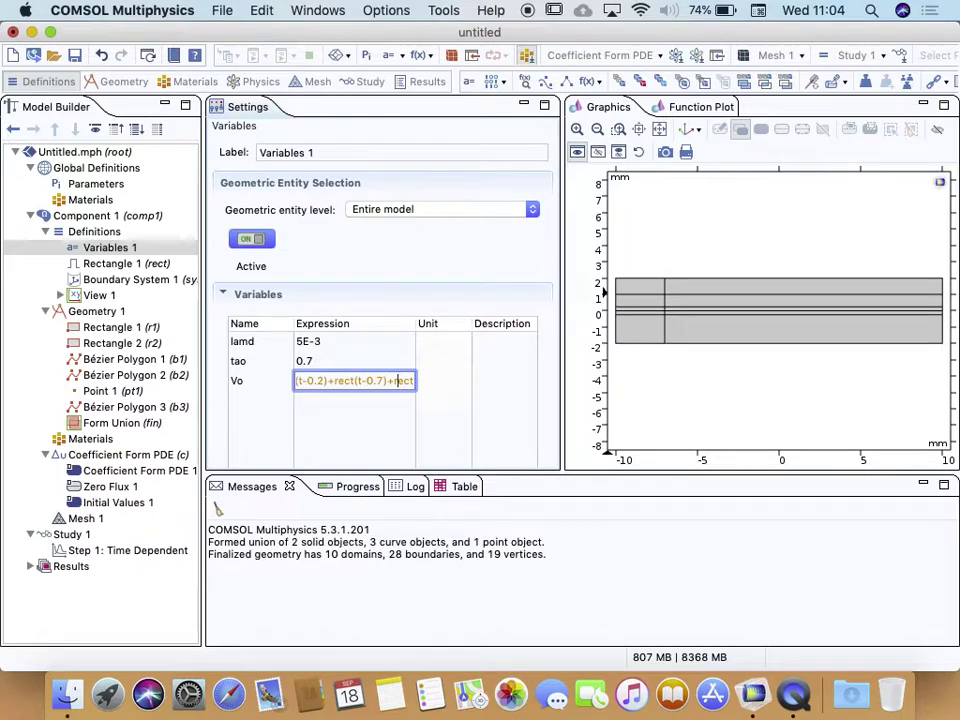
{"action": "key", "text": "Right"}
{"action": "key", "text": "Right"}
{"action": "key", "text": "Right"}
{"action": "key", "text": "BackSpace"}
{"action": "key", "text": "BackSpace"}
{"action": "key", "text": "BackSpace"}
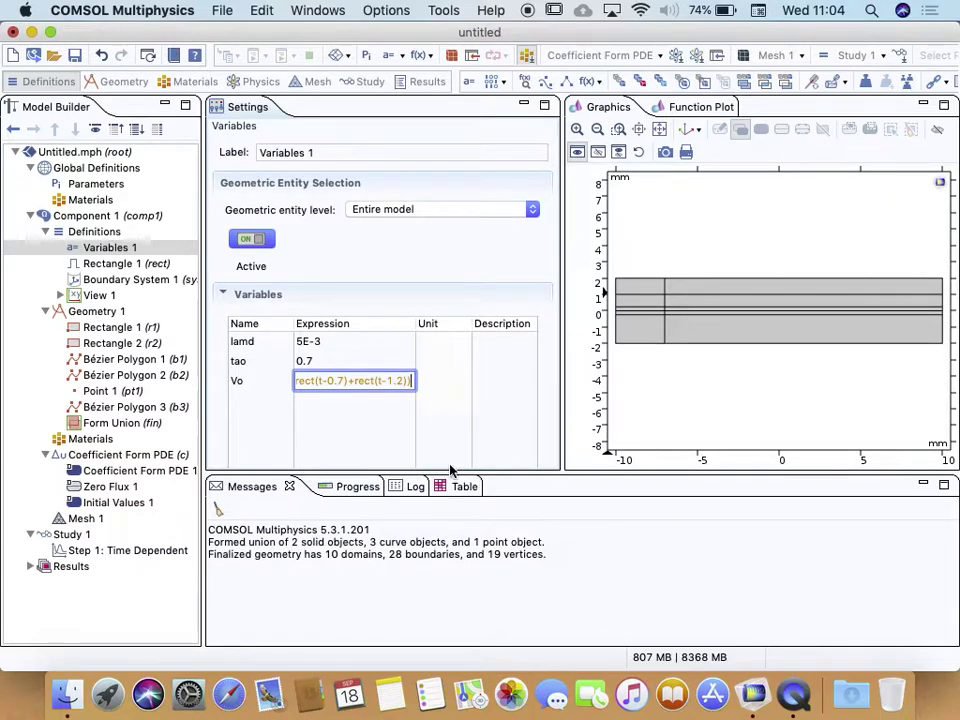
- Append the unit [V/s] to the end of the Vo expression and accept the entry
{"action": "left_click", "coordinate": [377, 381]}
{"action": "left_click_drag", "start_coordinate": [365, 381], "coordinate": [412, 381]}
{"action": "type", "text": ")"}
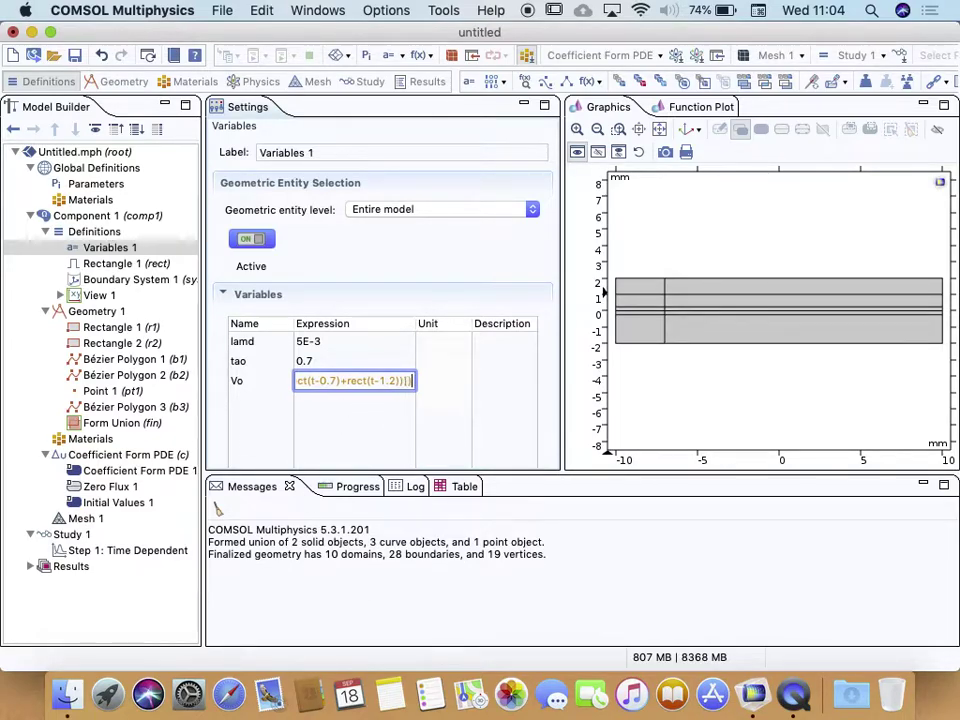
{"action": "type", "text": "[V/s"}
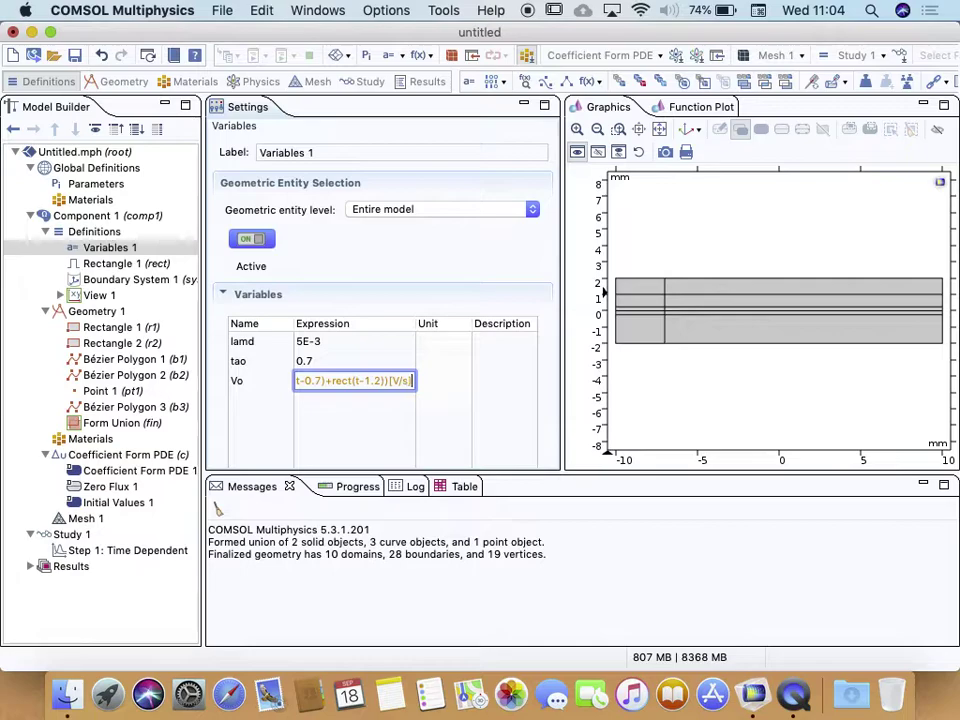
{"action": "key", "text": "Return"}
{"action": "left_click", "coordinate": [347, 397]}
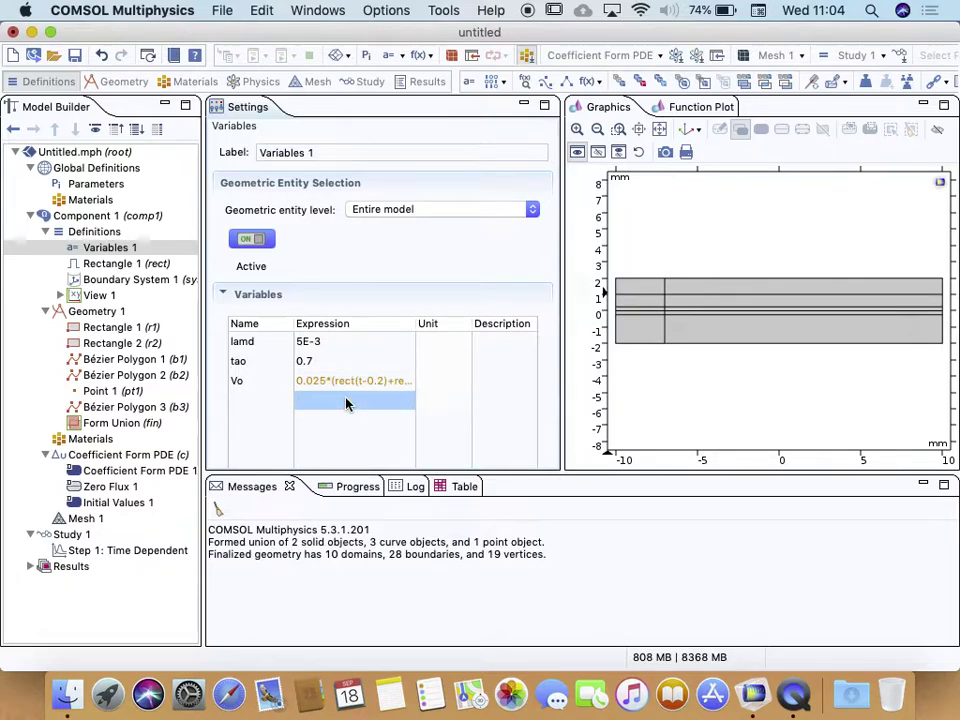
- Change the unit at the end of the Vo expression to [V] and accept the entry
{"action": "left_click", "coordinate": [338, 383]}
{"action": "left_click", "coordinate": [350, 381]}
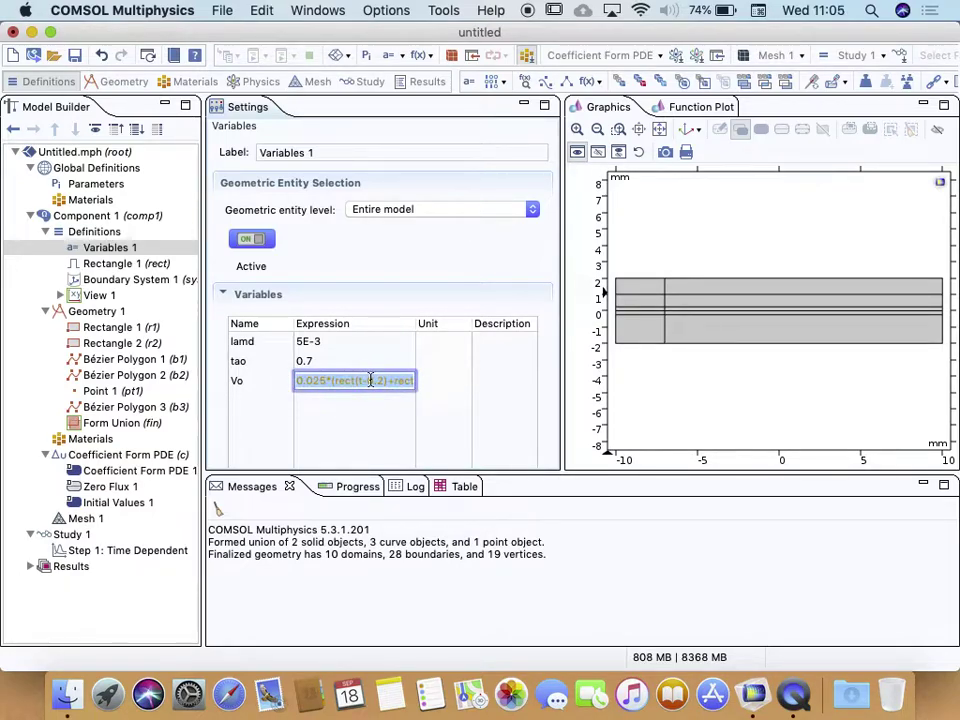
{"action": "left_click_drag", "start_coordinate": [338, 385], "coordinate": [452, 380]}
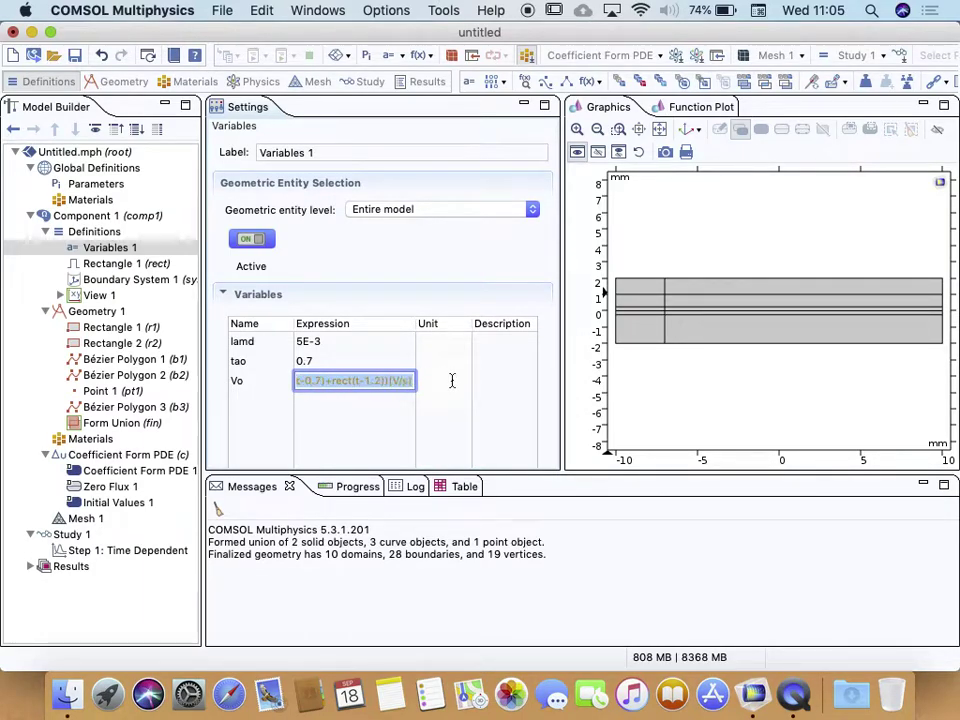
{"action": "left_click", "coordinate": [408, 381]}
{"action": "key", "text": "BackSpace"}
{"action": "key", "text": "BackSpace"}
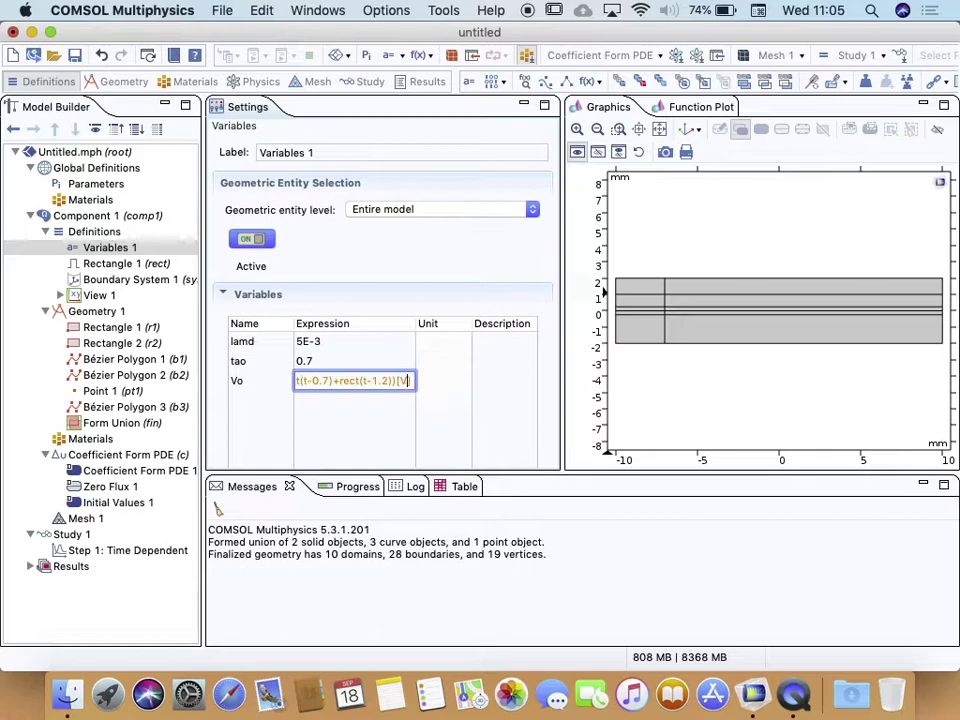
{"action": "key", "text": "Return"}
{"action": "left_click", "coordinate": [366, 398]}
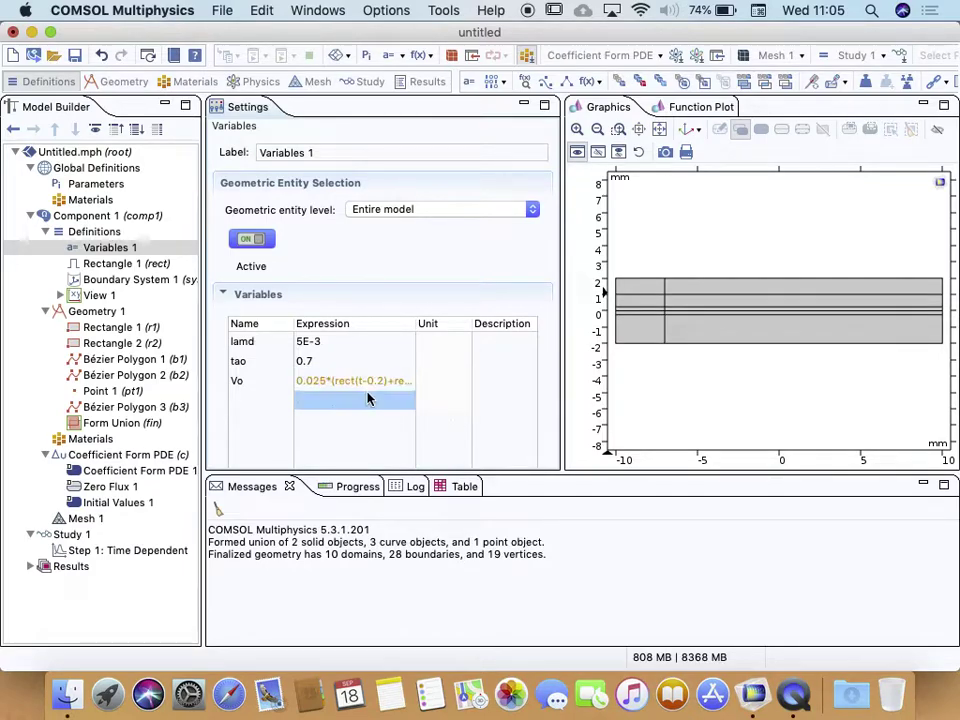
- Insert the unit [V] directly after the factor 0.025 in the Vo expression
{"action": "left_click", "coordinate": [379, 381]}
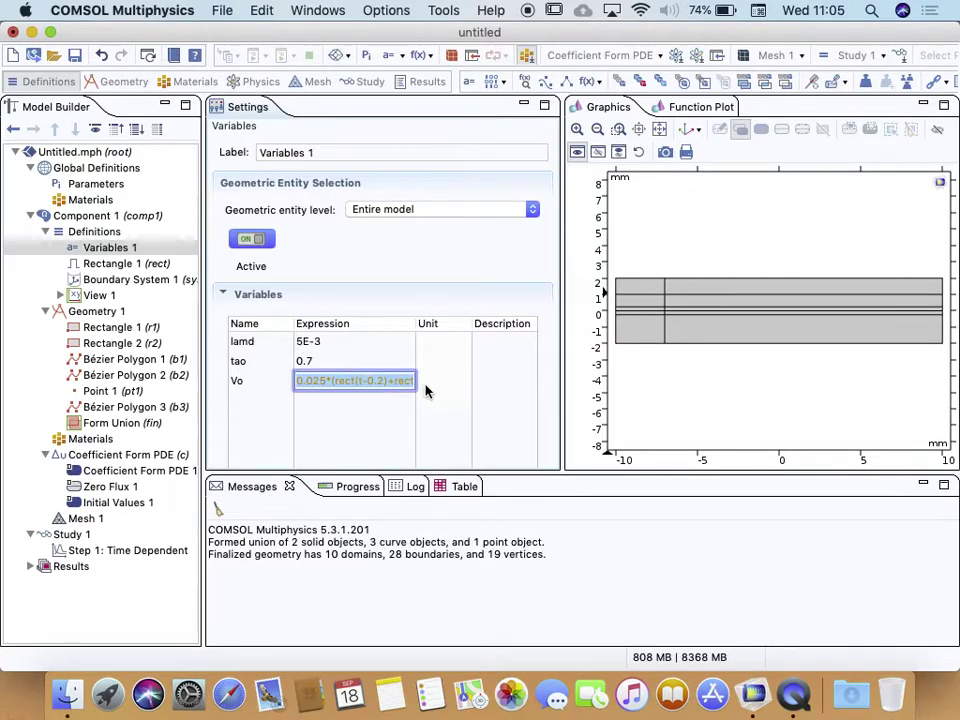
{"action": "left_click", "coordinate": [432, 388]}
{"action": "left_click", "coordinate": [396, 381]}
{"action": "left_click", "coordinate": [401, 380]}
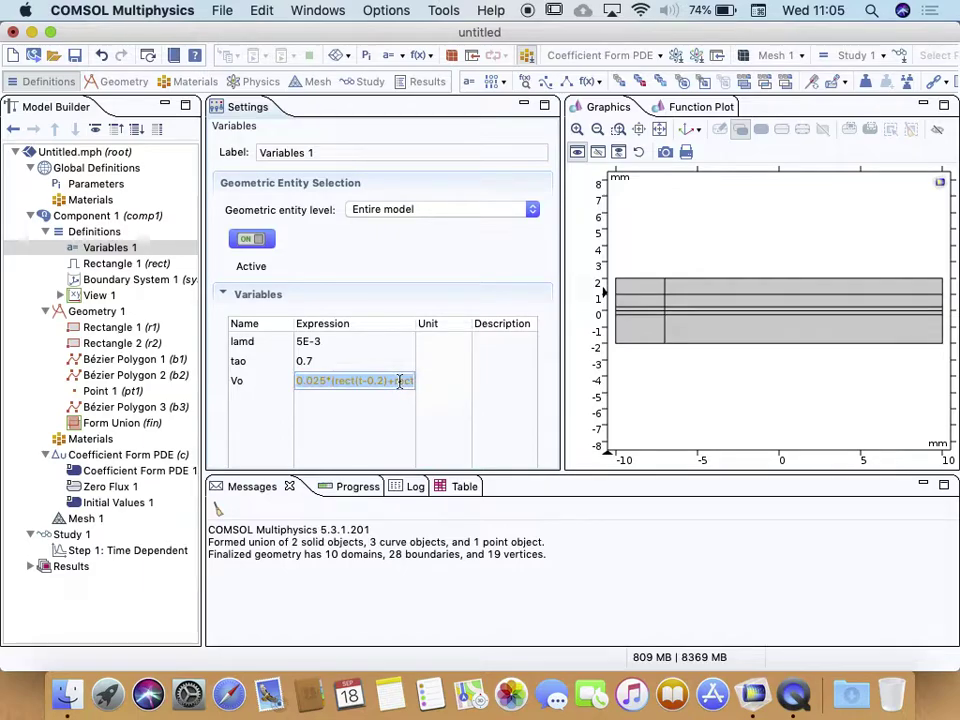
{"action": "left_click", "coordinate": [332, 381]}
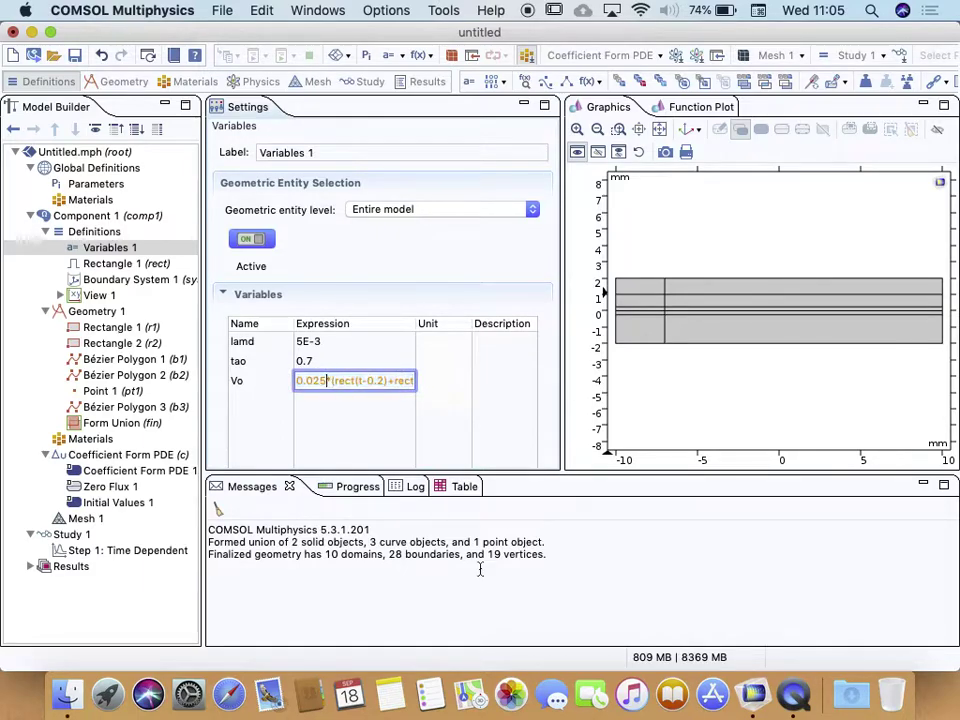
{"action": "type", "text": "[V]"}
{"action": "key", "text": "Right"}
{"action": "key", "text": "Right"}
{"action": "key", "text": "Right"}
{"action": "key", "text": "Right"}
{"action": "key", "text": "Right"}
{"action": "key", "text": "Right"}
{"action": "key", "text": "Right"}
{"action": "key", "text": "Right"}
{"action": "key", "text": "Right"}
{"action": "key", "text": "Right"}
{"action": "key", "text": "Right"}
{"action": "key", "text": "Right"}
{"action": "key", "text": "Right"}
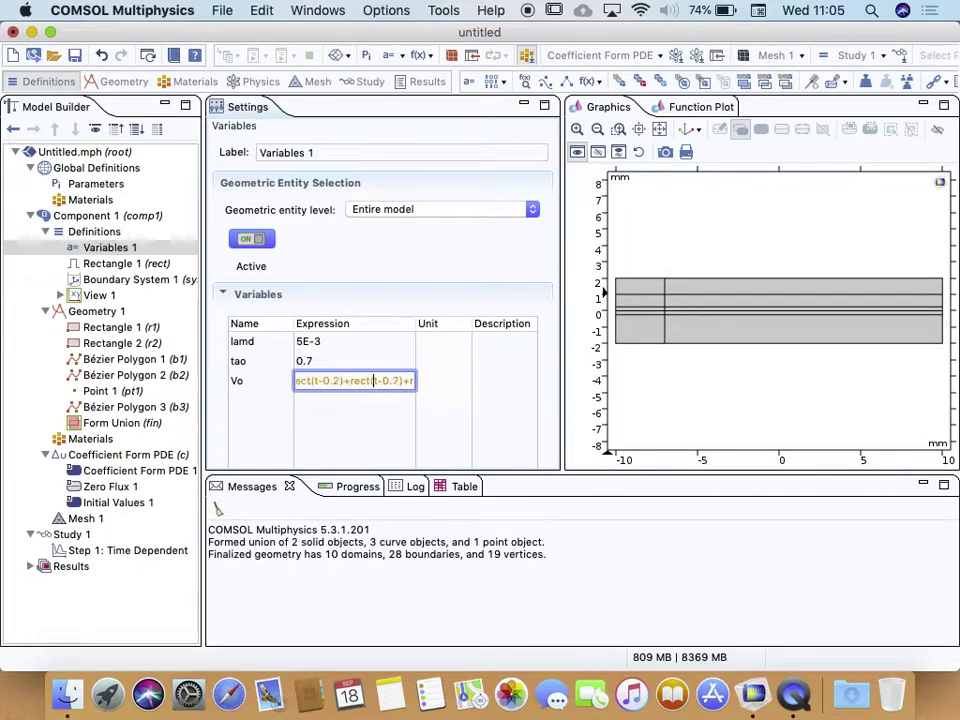
- Delete the unit [V] at the very end of the Vo expression and accept the entry
{"action": "key", "text": "End"}
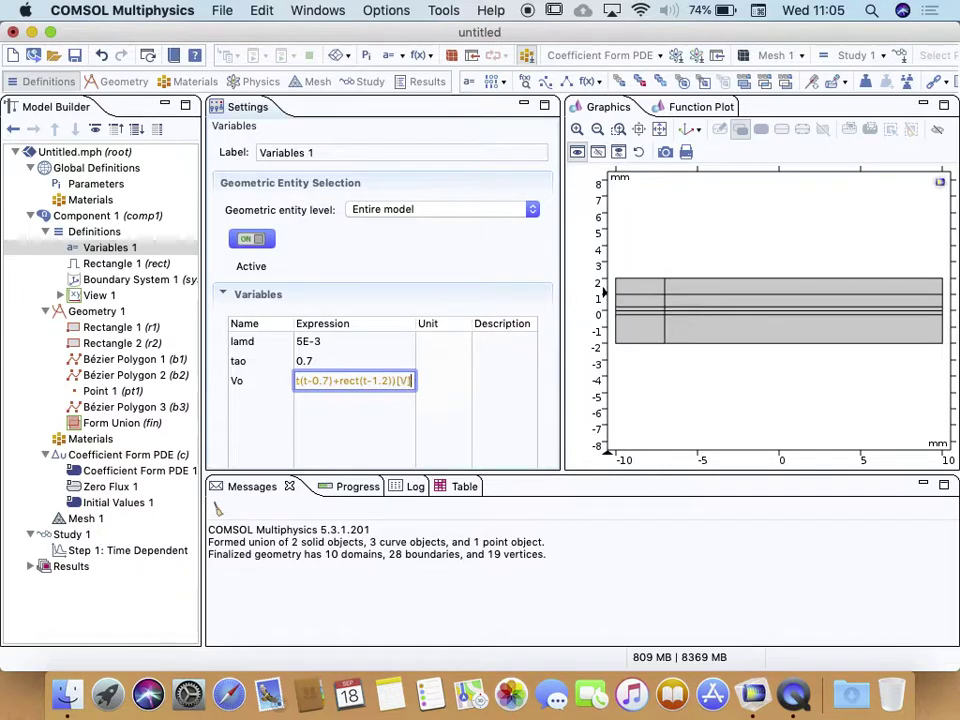
{"action": "key", "text": "BackSpace"}
{"action": "key", "text": "BackSpace"}
{"action": "key", "text": "BackSpace"}
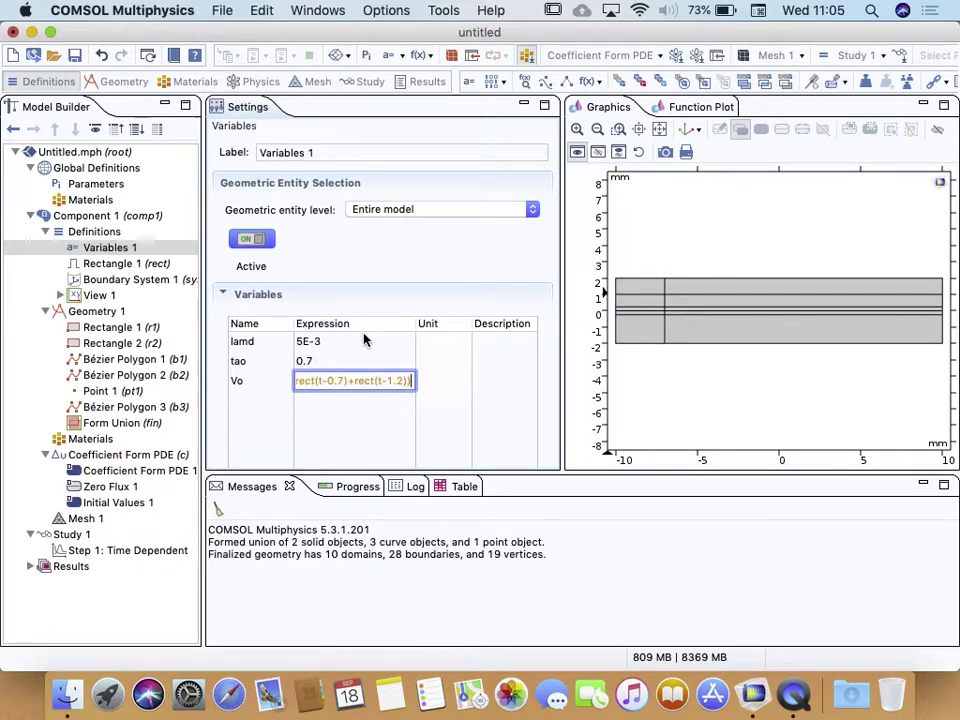
{"action": "left_click", "coordinate": [339, 402]}
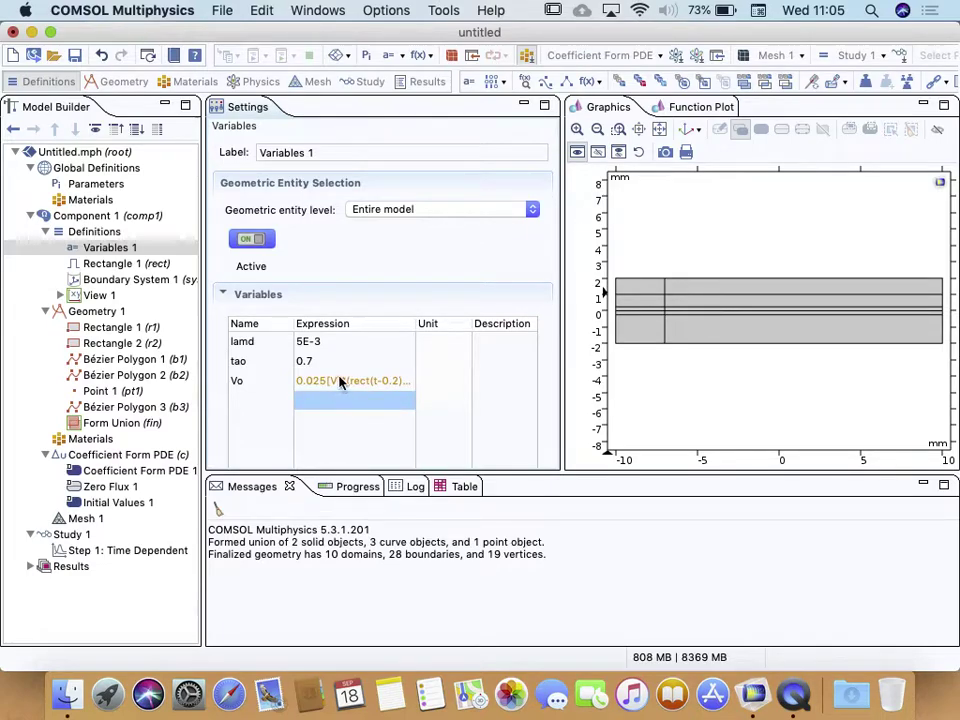
- Remove the unit [V] after the factor 0.025 in the Vo expression and accept the entry
{"action": "left_click", "coordinate": [345, 381]}
{"action": "key", "text": "super+a"}
{"action": "left_click", "coordinate": [342, 380]}
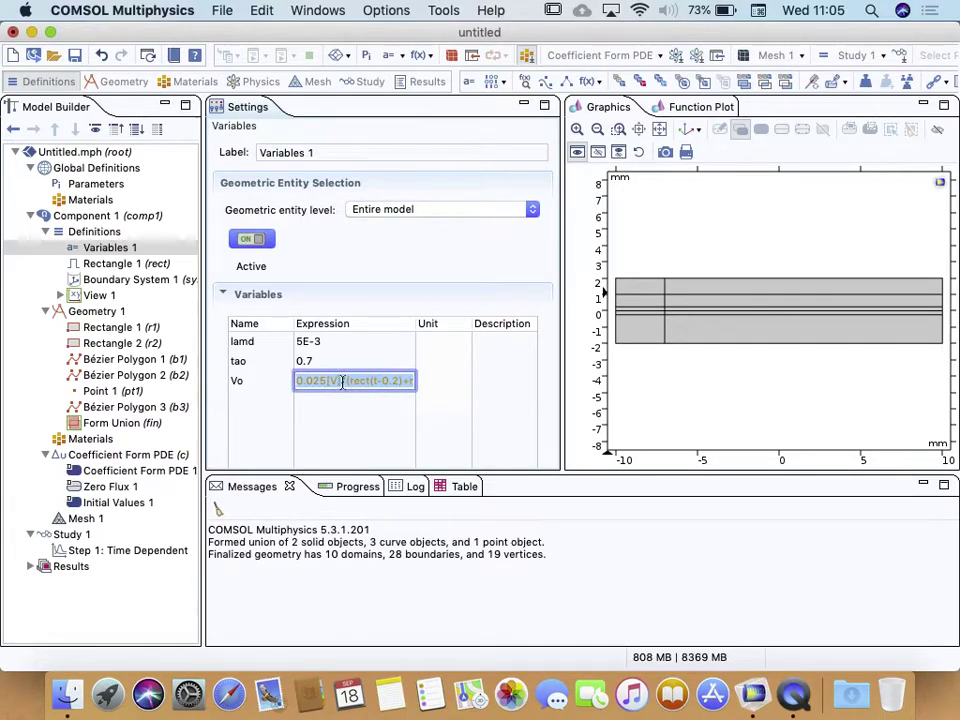
{"action": "key", "text": "BackSpace"}
{"action": "key", "text": "BackSpace"}
{"action": "key", "text": "BackSpace"}
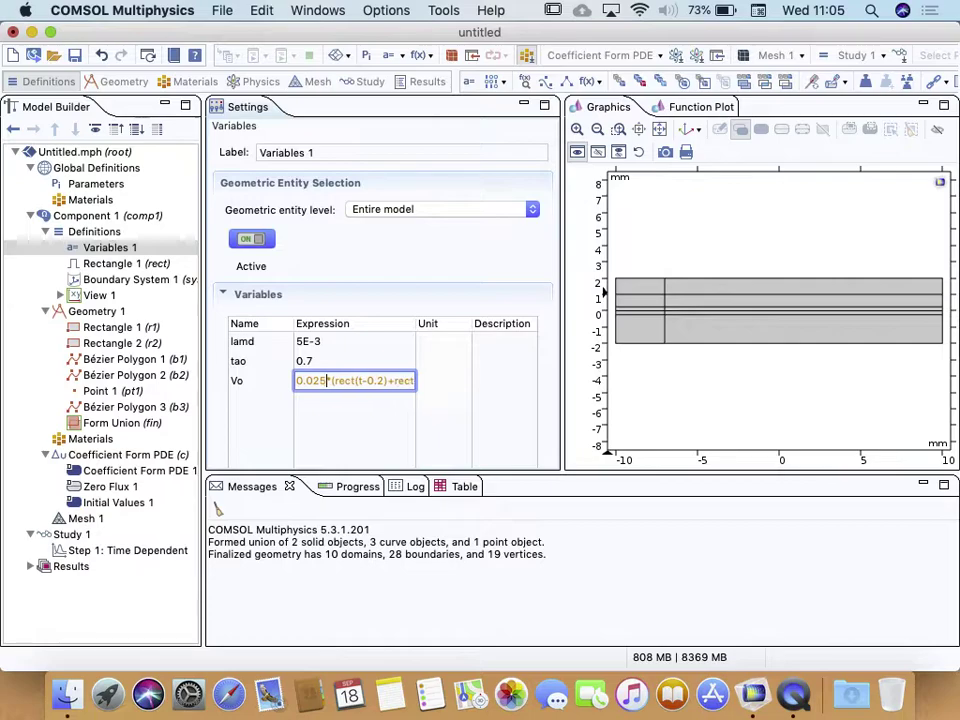
{"action": "left_click", "coordinate": [313, 404]}
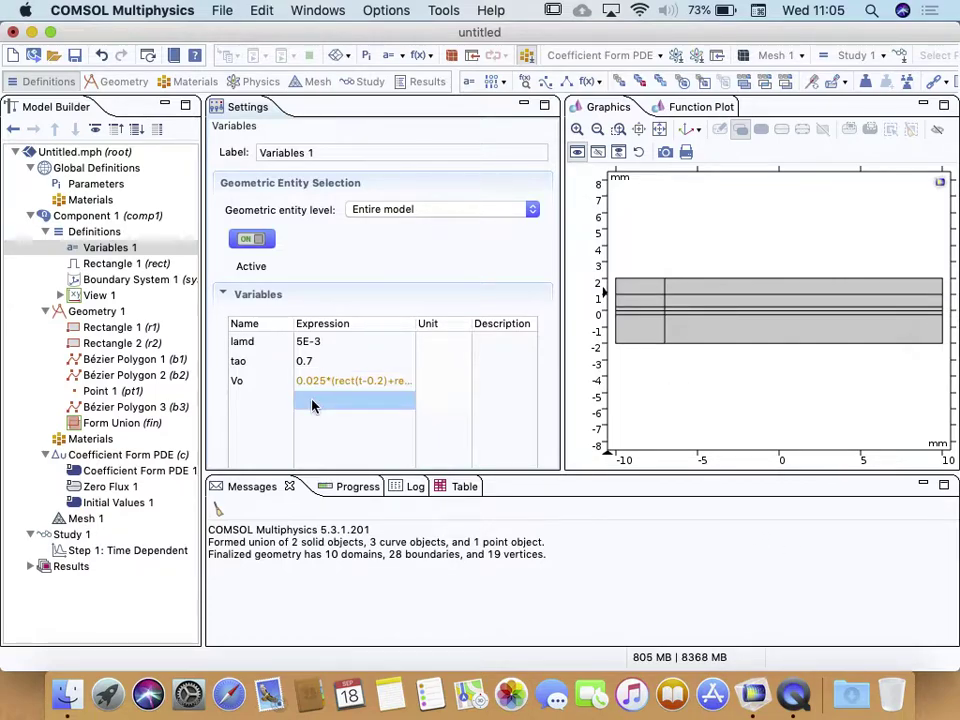
- Check the limits and smoothing of the rect function, and review the Vo expression in Variables 1 through to its end
{"action": "left_click", "coordinate": [110, 265]}
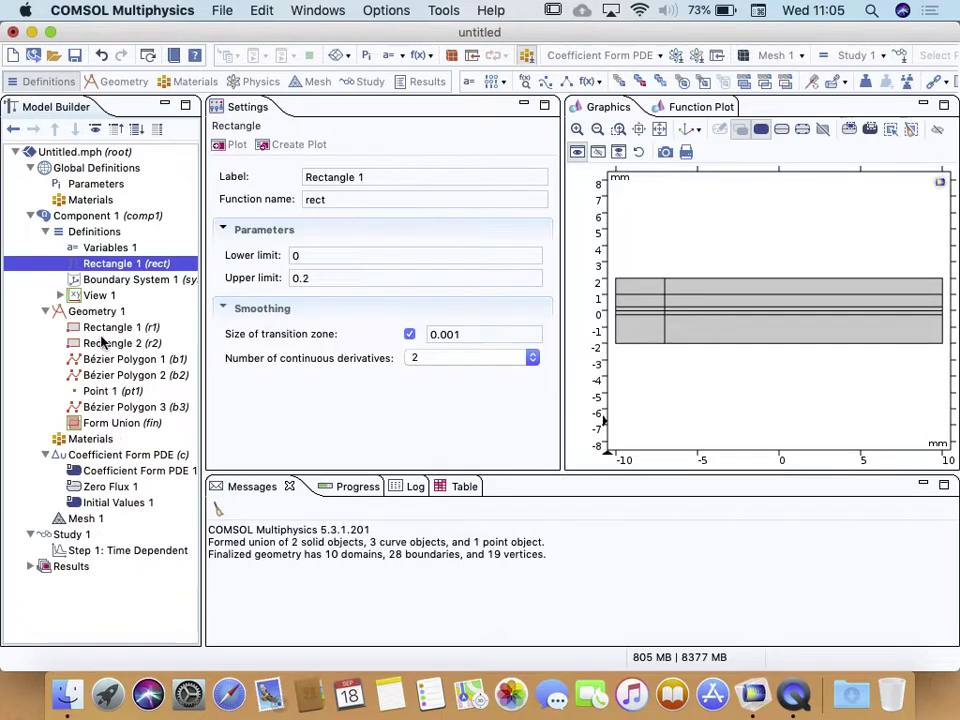
{"action": "left_click", "coordinate": [108, 252]}
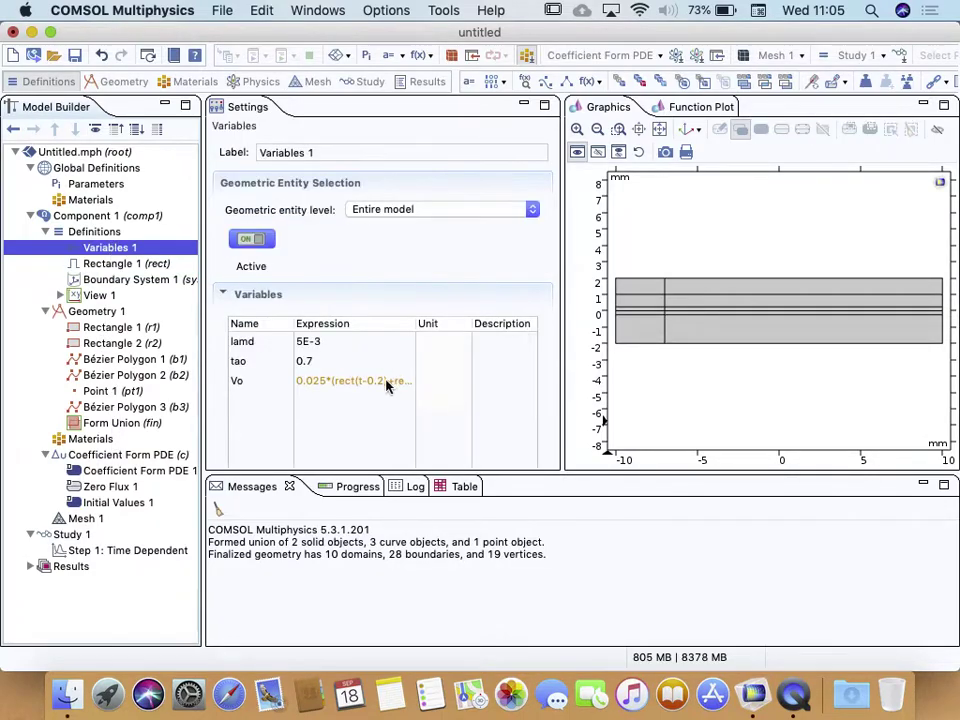
{"action": "left_click", "coordinate": [307, 381]}
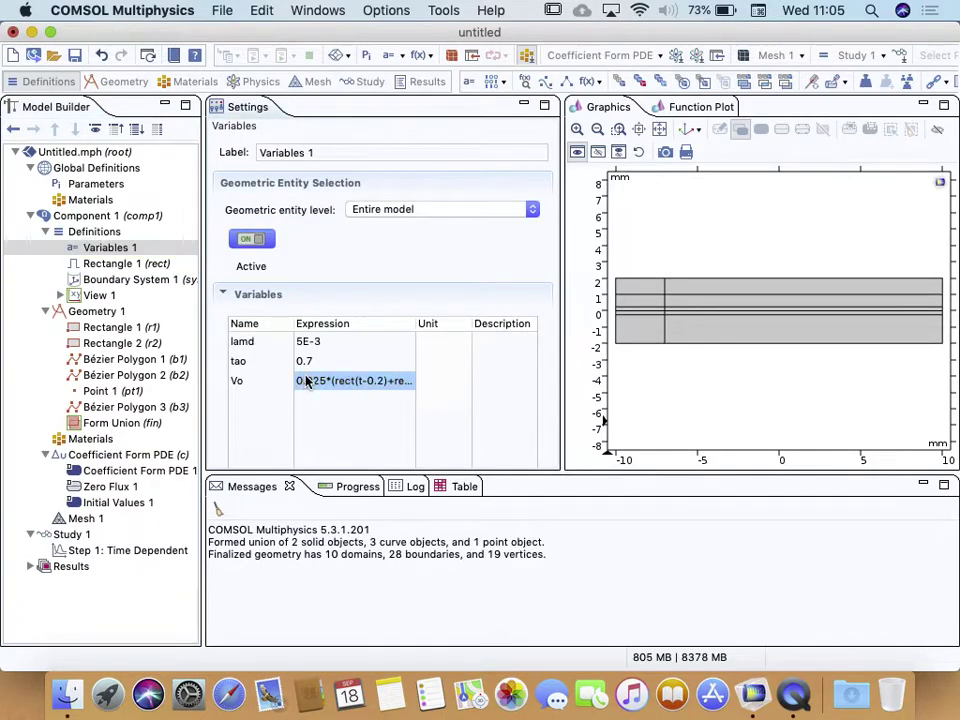
{"action": "left_click", "coordinate": [389, 383]}
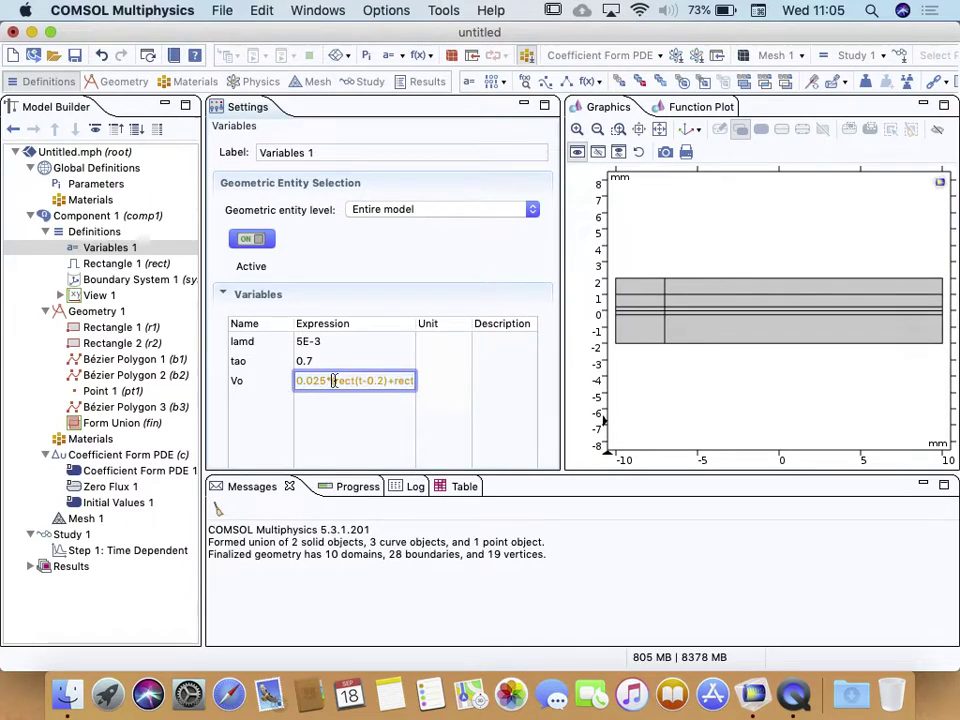
{"action": "left_click_drag", "start_coordinate": [335, 381], "coordinate": [450, 386]}
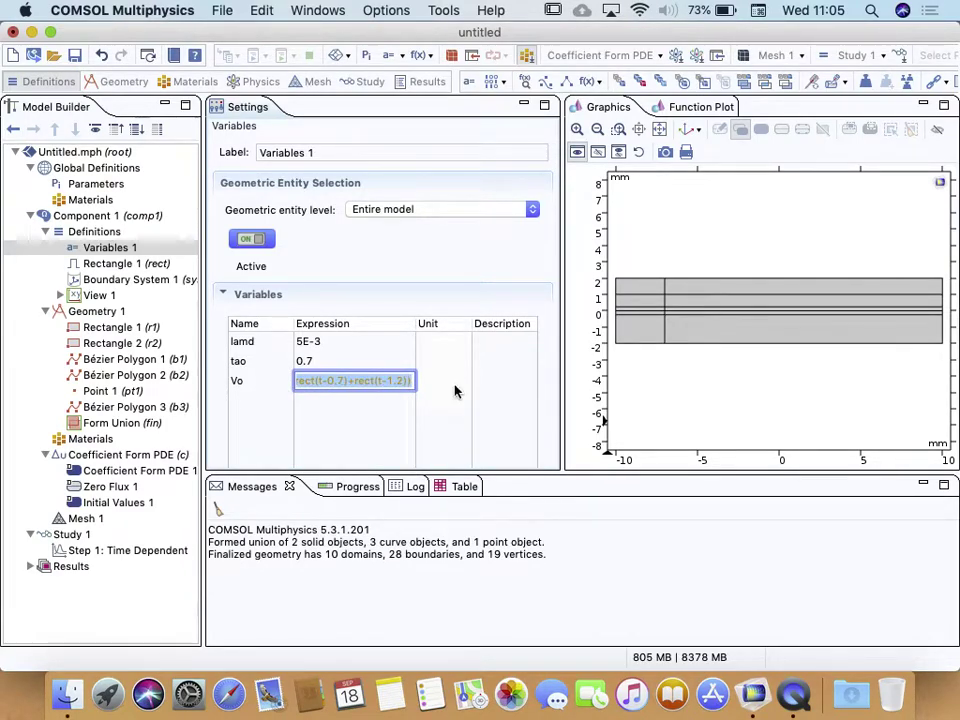
- Add the unit [s] to the time shifts 1.2, 0.7 and 0.2 in the rect terms of Vo and accept the entry
{"action": "left_click", "coordinate": [382, 383]}
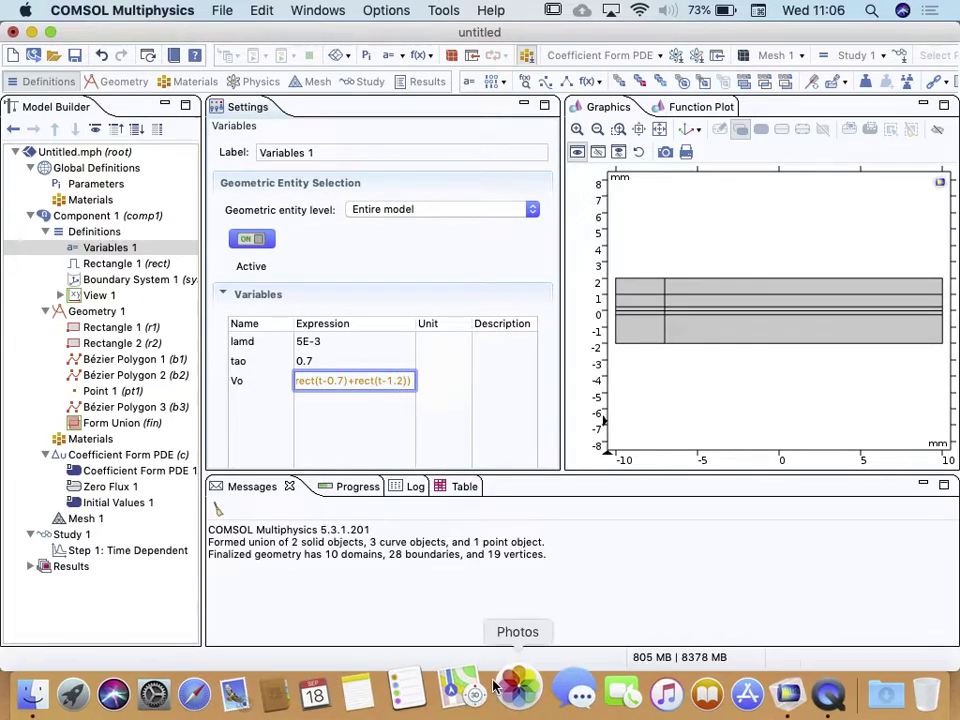
{"action": "type", "text": "s"}
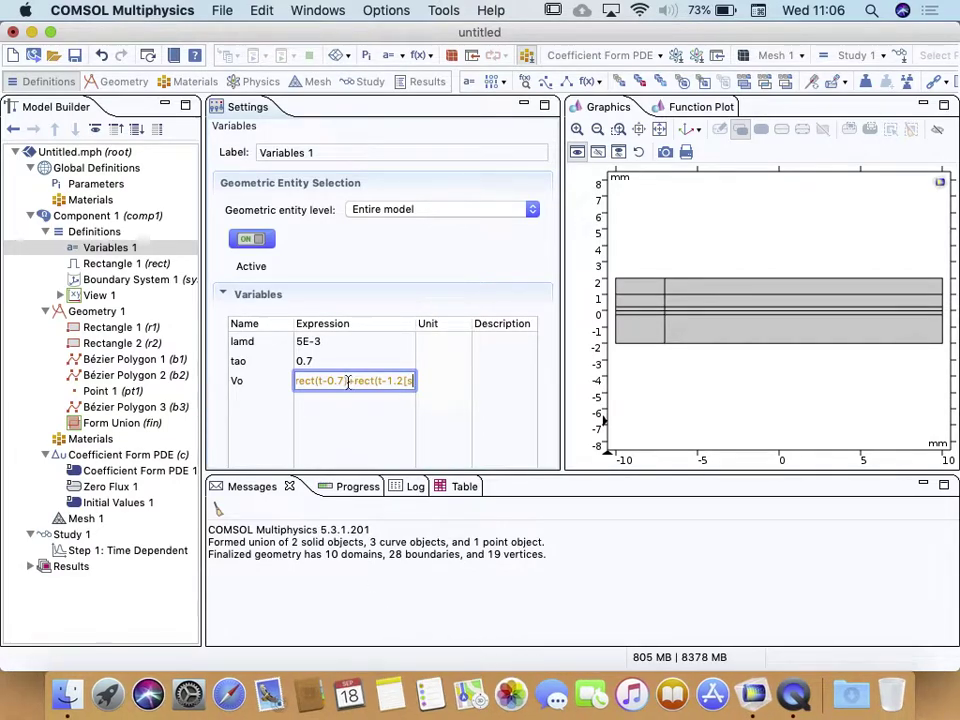
{"action": "left_click", "coordinate": [343, 382]}
{"action": "type", "text": "[]s"}
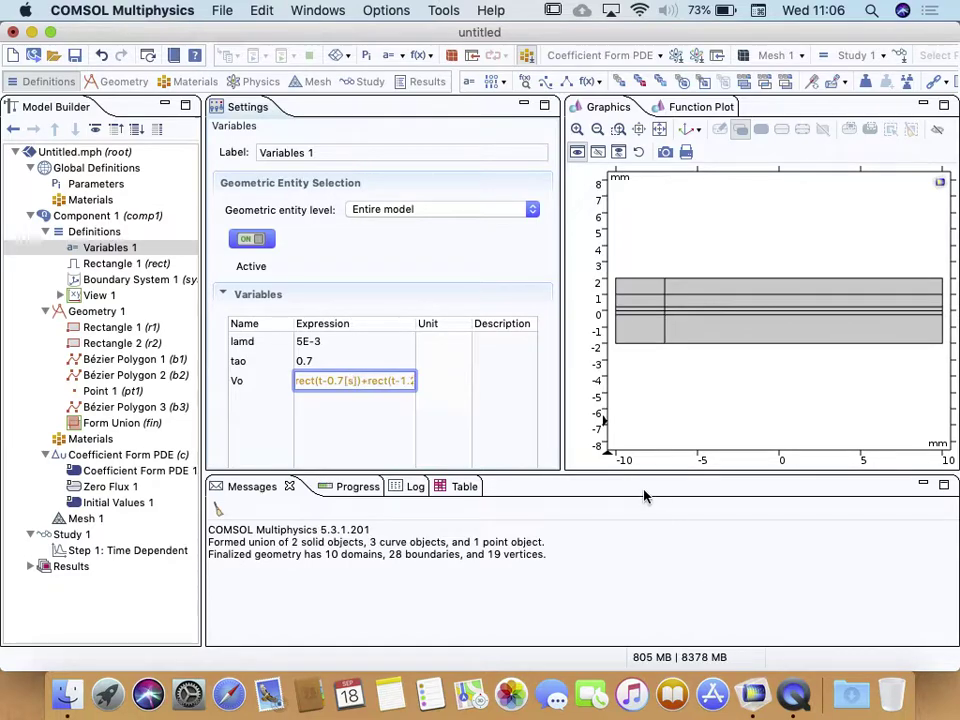
{"action": "key", "text": "Left"}
{"action": "key", "text": "Left"}
{"action": "key", "text": "Left"}
{"action": "key", "text": "Left"}
{"action": "key", "text": "Left"}
{"action": "key", "text": "Left"}
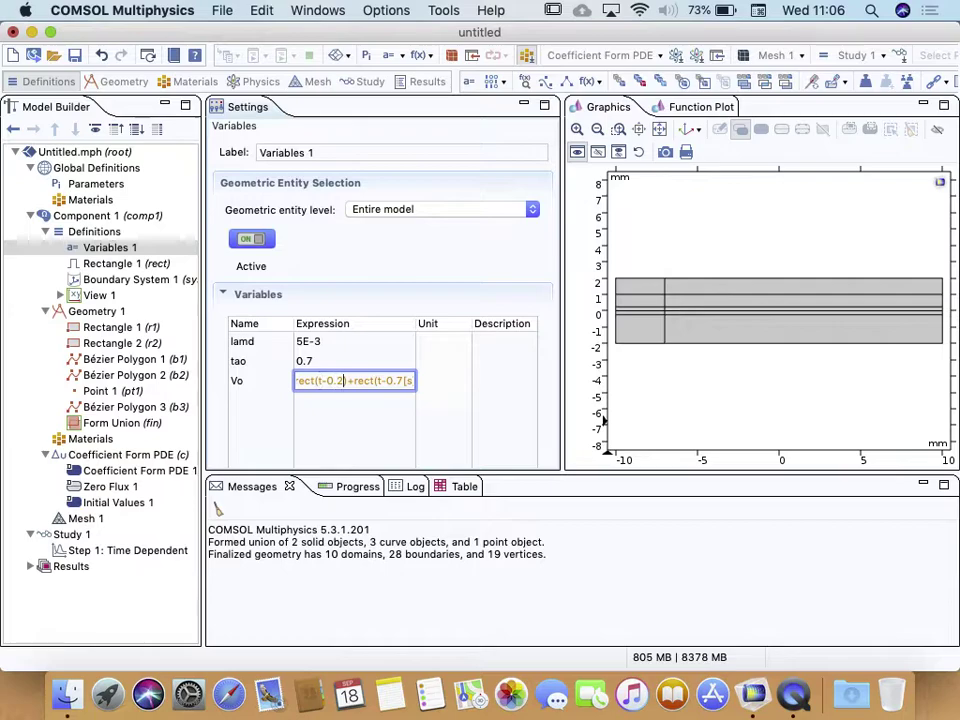
{"action": "type", "text": "[s"}
{"action": "key", "text": "End"}
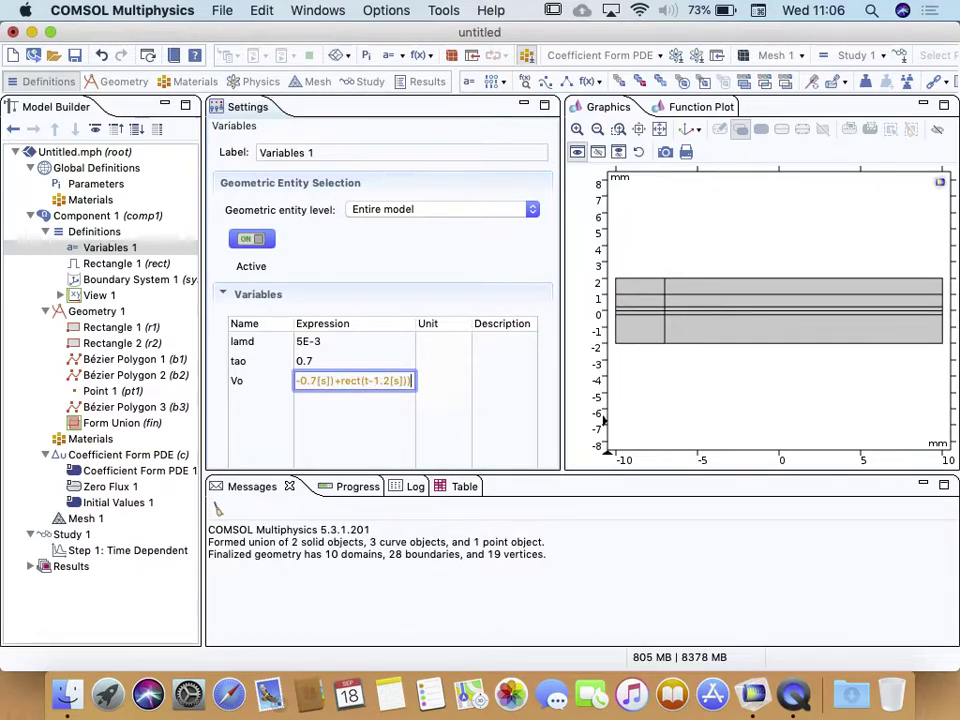
{"action": "key", "text": "Return"}
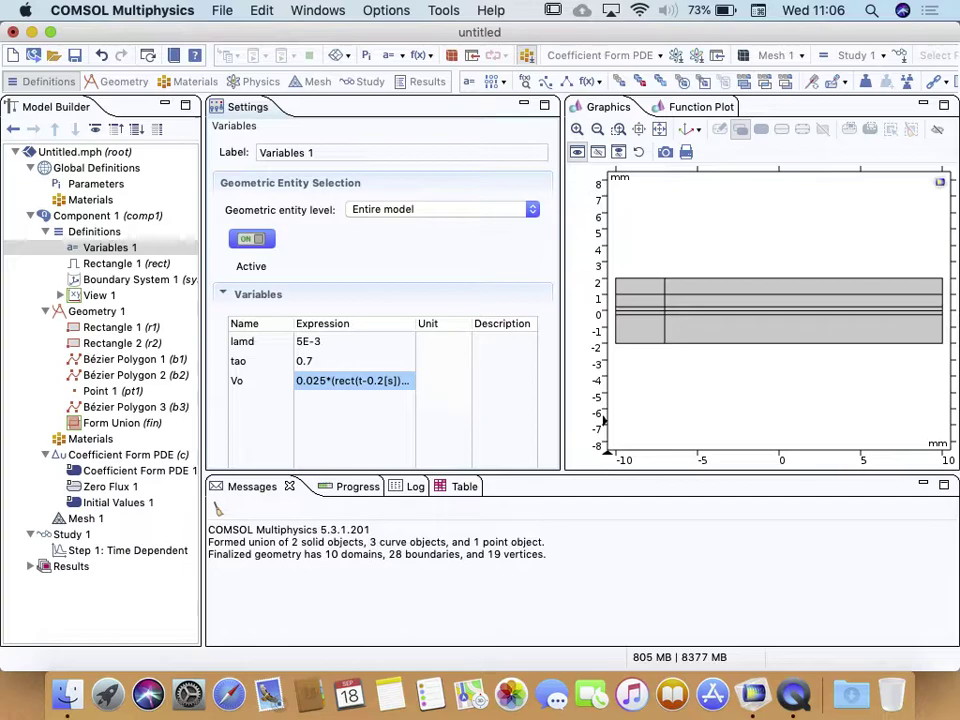
- Give the factor 0.025 in the Vo expression with [s] time shifts the unit [V] and accept it
{"action": "left_click", "coordinate": [330, 397]}
{"action": "left_click", "coordinate": [326, 381]}
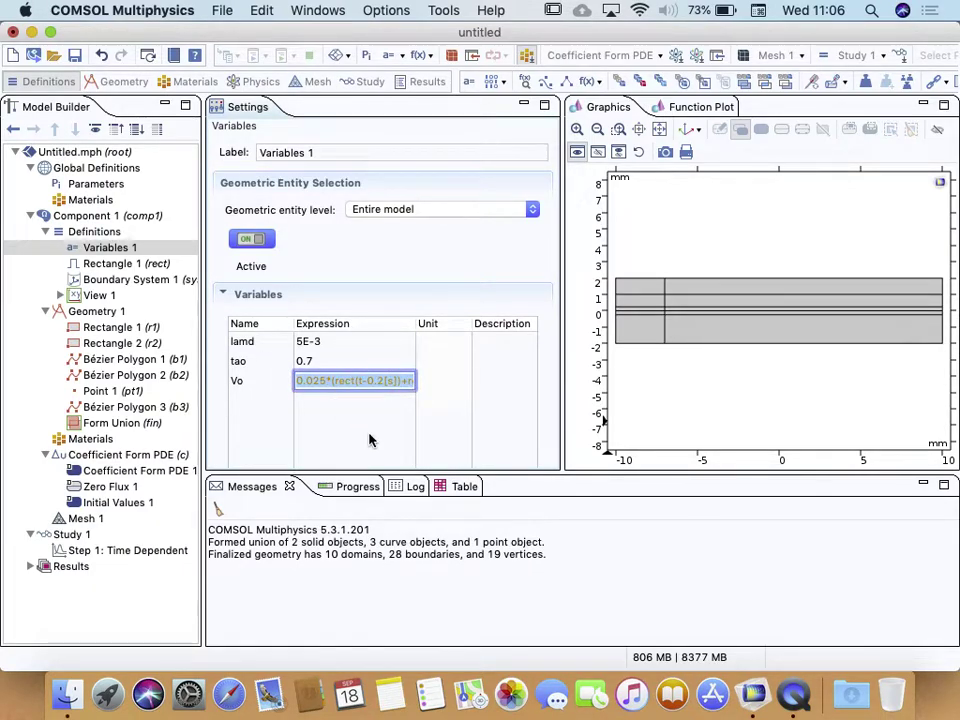
{"action": "left_click", "coordinate": [352, 380]}
{"action": "type", "text": "[]"}
{"action": "type", "text": "V"}
{"action": "left_click", "coordinate": [333, 405]}
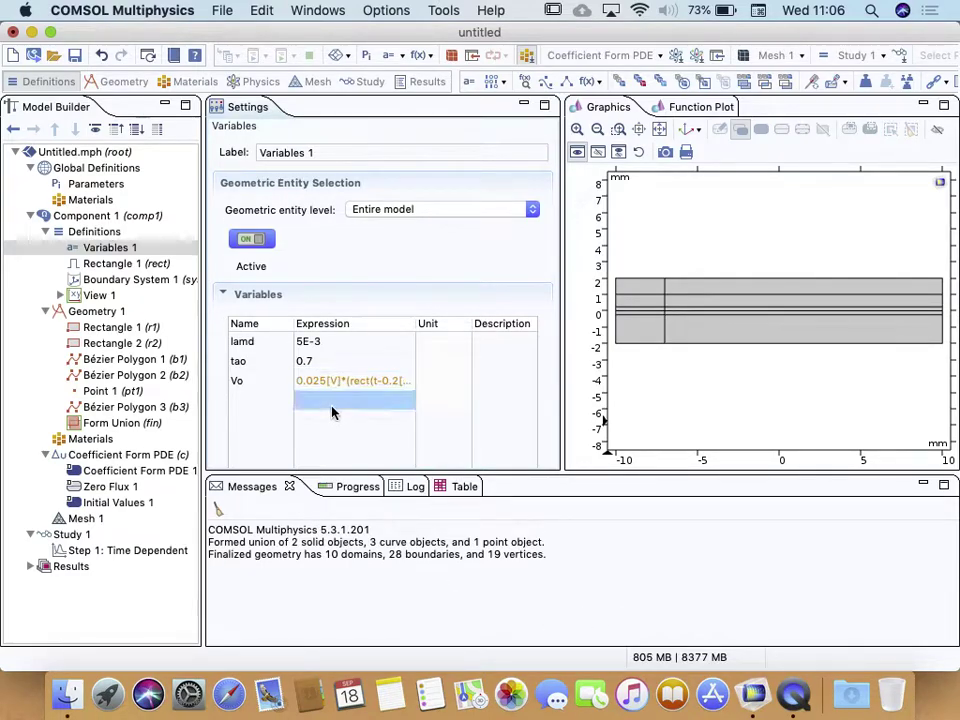
{"action": "left_click", "coordinate": [346, 401]}
- Delete the unit [V] from the 0.025 factor at the start of the Vo expression
{"action": "left_click", "coordinate": [327, 368]}
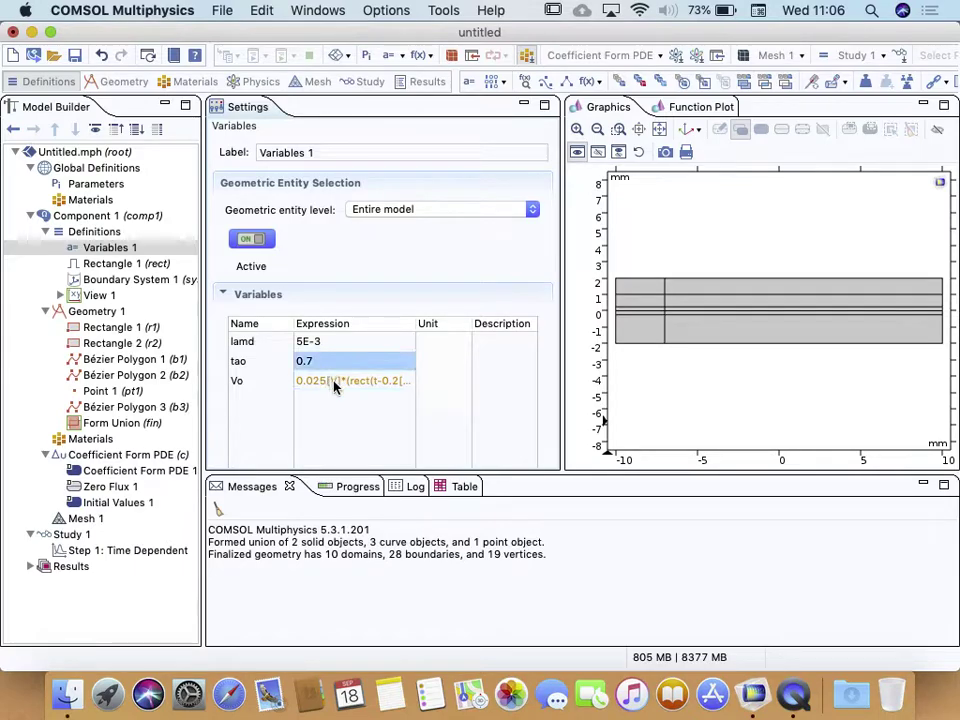
{"action": "left_click", "coordinate": [338, 384]}
{"action": "left_click", "coordinate": [344, 381]}
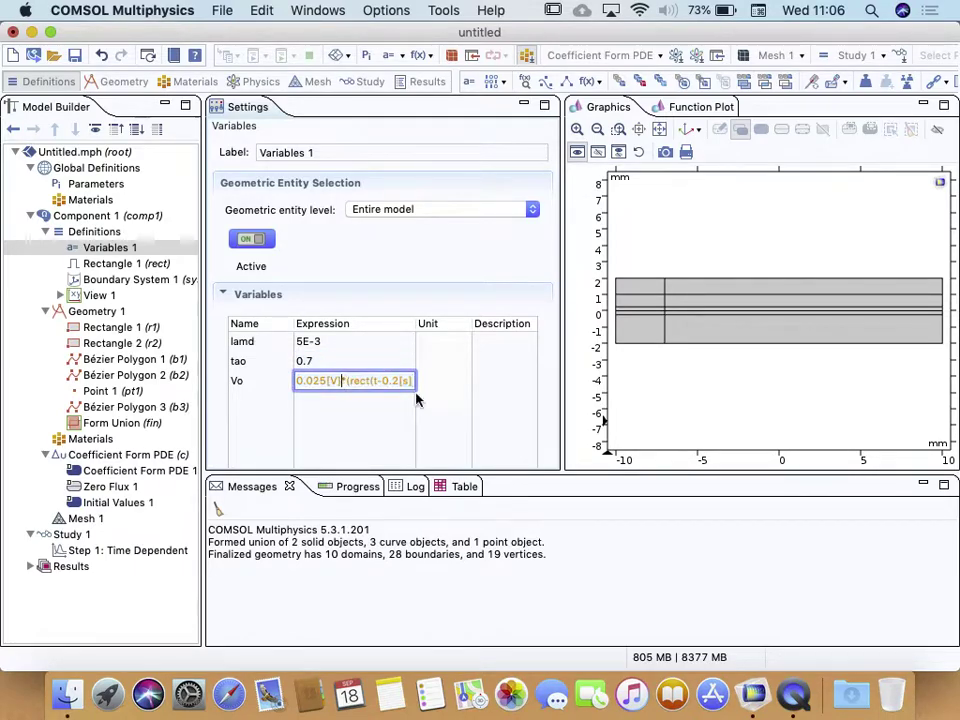
{"action": "key", "text": "BackSpace"}
{"action": "key", "text": "BackSpace"}
{"action": "key", "text": "BackSpace"}
- Remove the unit [s] from the time shifts 0.2, 0.7 and 1.2 in the Vo expression and accept the entry
{"action": "key", "text": "Right"}
{"action": "key", "text": "Right"}
{"action": "key", "text": "Right"}
{"action": "key", "text": "Right"}
{"action": "key", "text": "Right"}
{"action": "key", "text": "Right"}
{"action": "key", "text": "Right"}
{"action": "key", "text": "Right"}
{"action": "key", "text": "Right"}
{"action": "key", "text": "Right"}
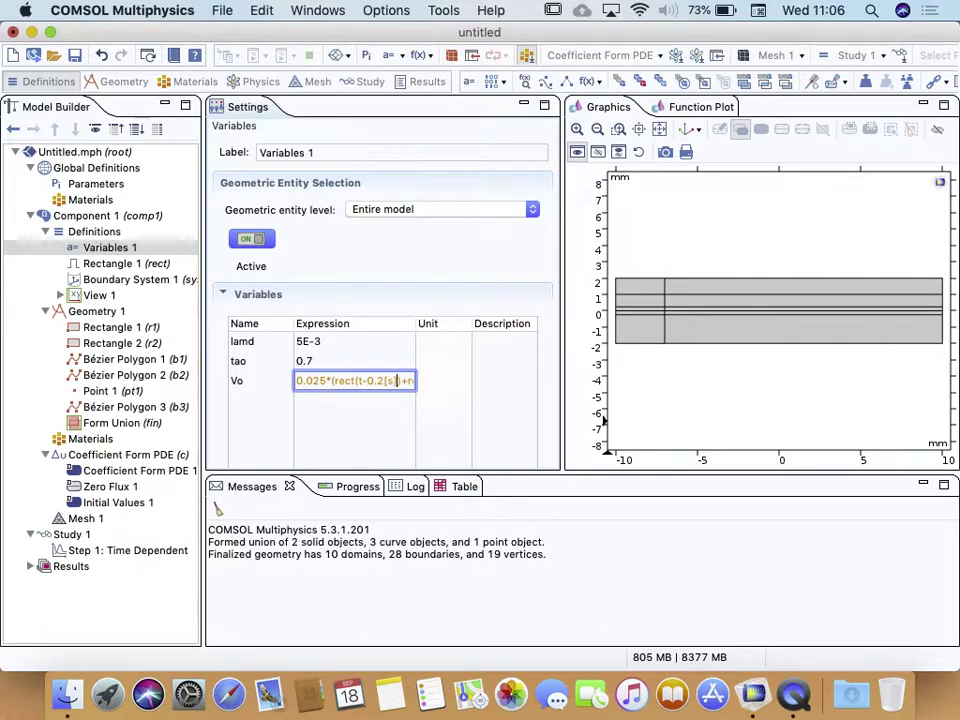
{"action": "key", "text": "Right"}
{"action": "key", "text": "Right"}
{"action": "key", "text": "Right"}
{"action": "key", "text": "Right"}
{"action": "key", "text": "Right"}
{"action": "key", "text": "Right"}
{"action": "key", "text": "Right"}
{"action": "key", "text": "Right"}
{"action": "key", "text": "Right"}
{"action": "key", "text": "Right"}
{"action": "key", "text": "Right"}
{"action": "key", "text": "Right"}
{"action": "type", "text": "[s]"}
{"action": "key", "text": "Right"}
{"action": "key", "text": "Right"}
{"action": "key", "text": "Right"}
{"action": "key", "text": "Right"}
{"action": "key", "text": "Right"}
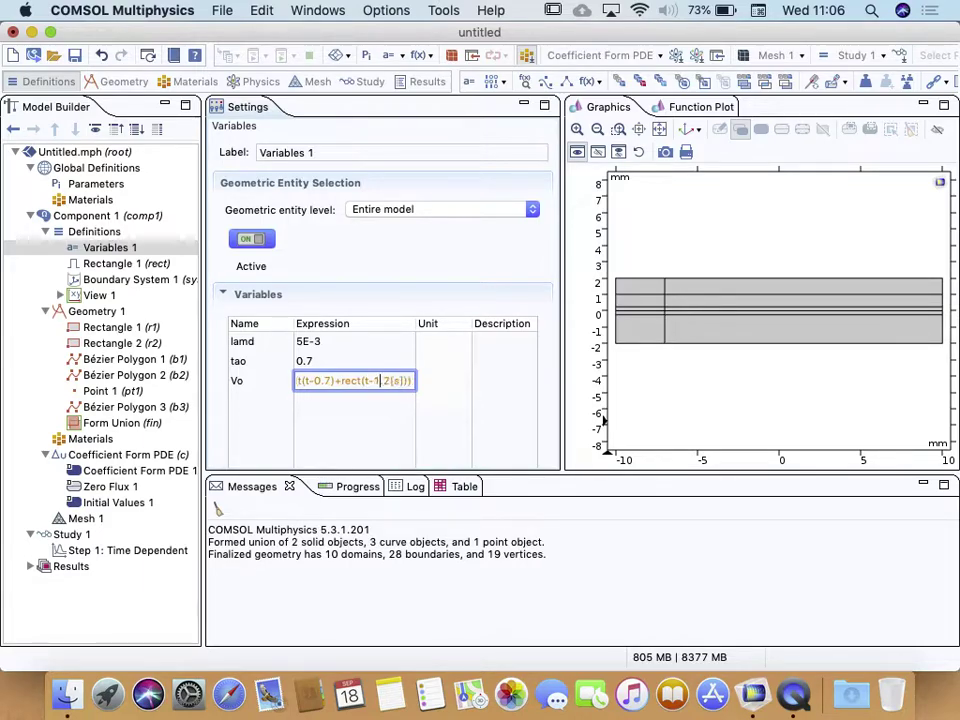
{"action": "key", "text": "BackSpace"}
{"action": "key", "text": "BackSpace"}
{"action": "key", "text": "BackSpace"}
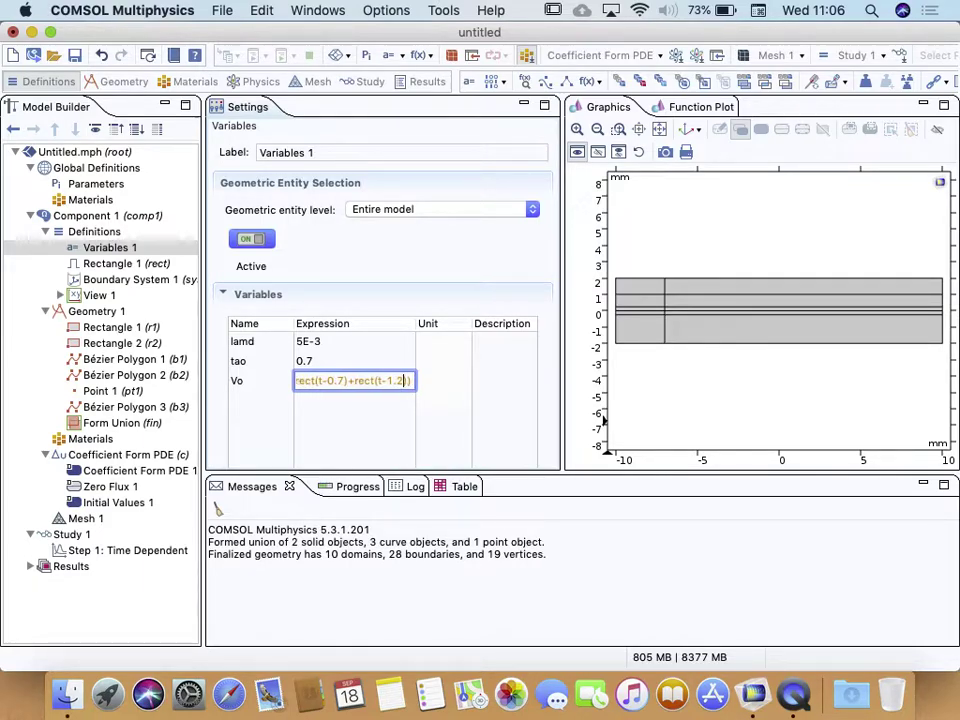
{"action": "left_click", "coordinate": [348, 405]}
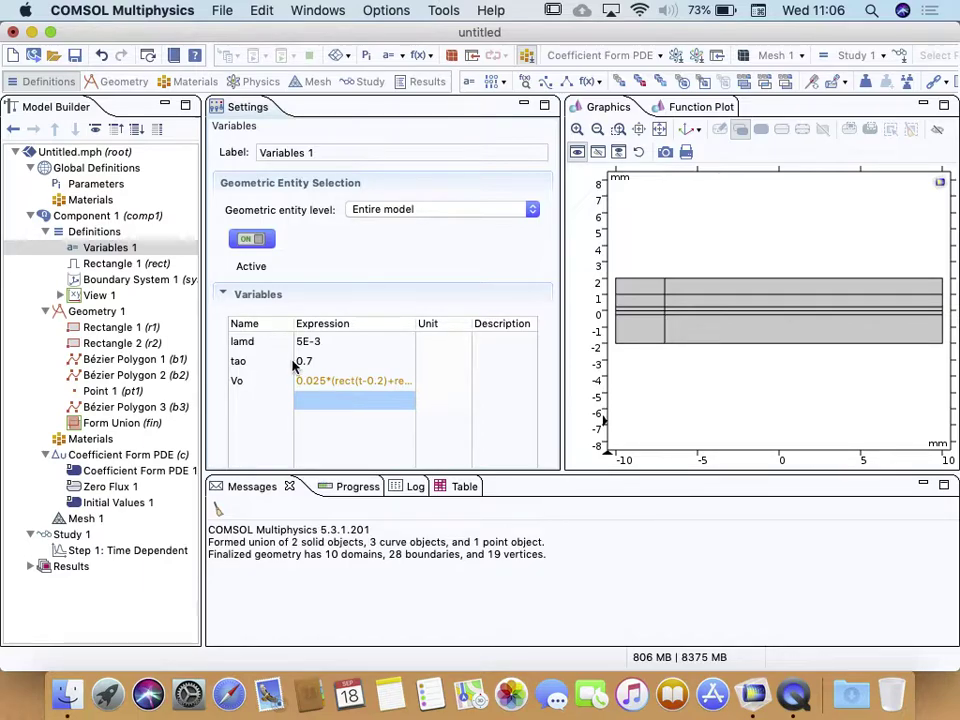
{"action": "left_click", "coordinate": [305, 382]}
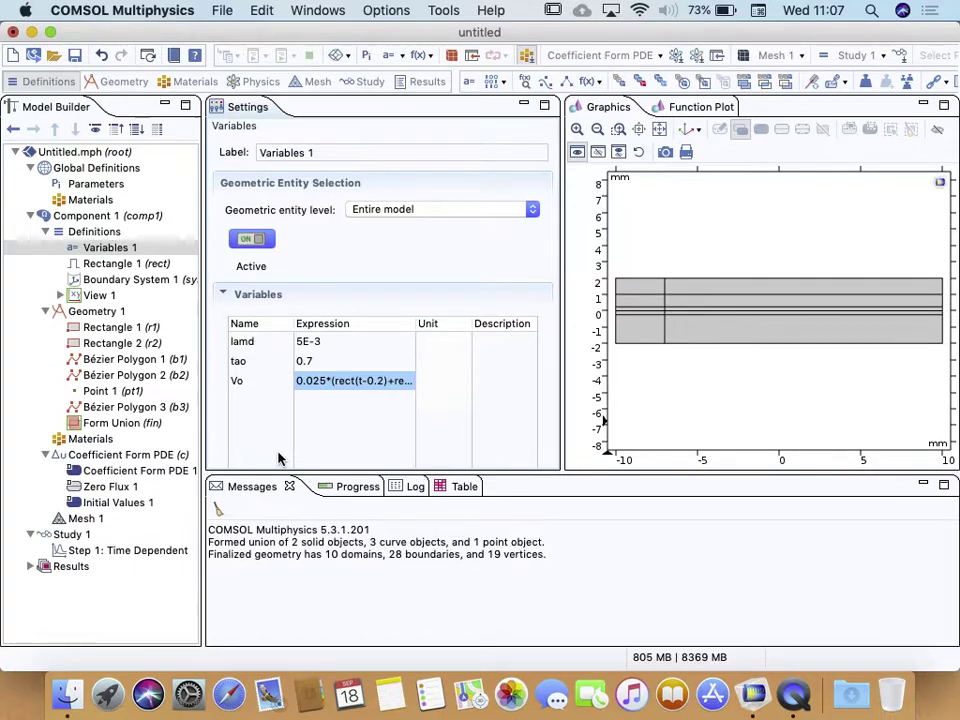
{"action": "left_click", "coordinate": [321, 401]}
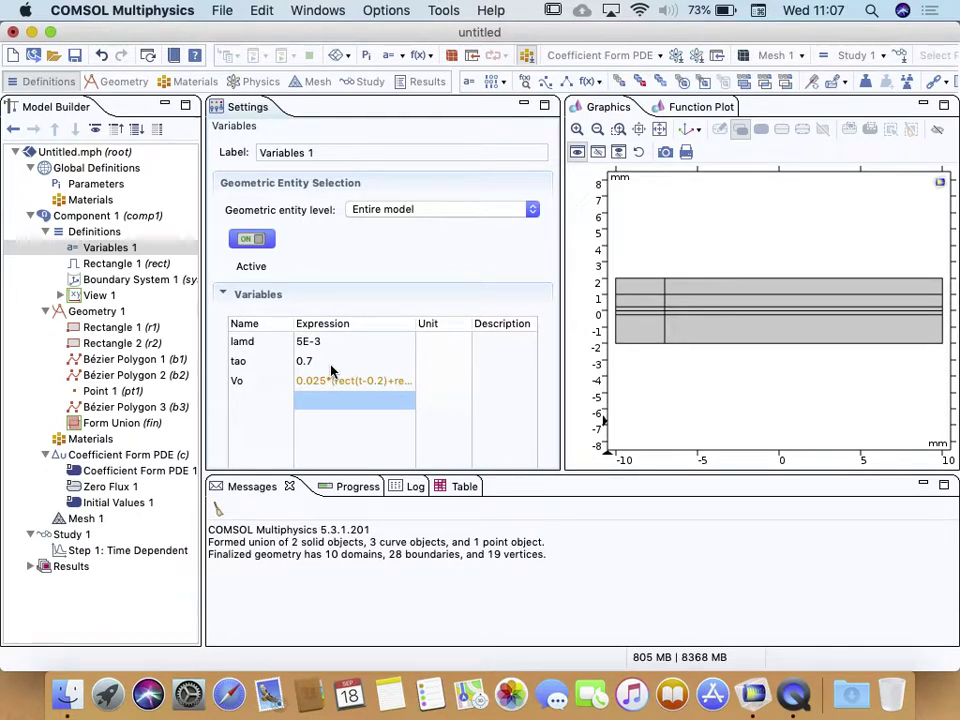
{"action": "left_click", "coordinate": [331, 368]}
{"action": "left_click", "coordinate": [328, 398]}
{"action": "left_click", "coordinate": [259, 381]}
{"action": "left_click", "coordinate": [331, 403]}
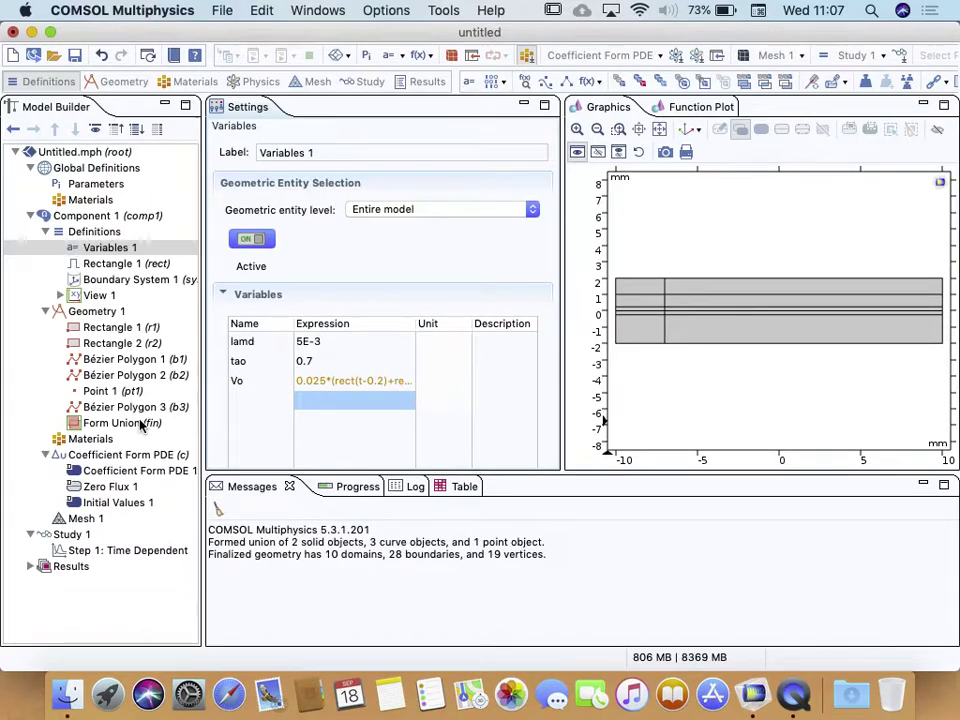
{"action": "left_click", "coordinate": [263, 386]}
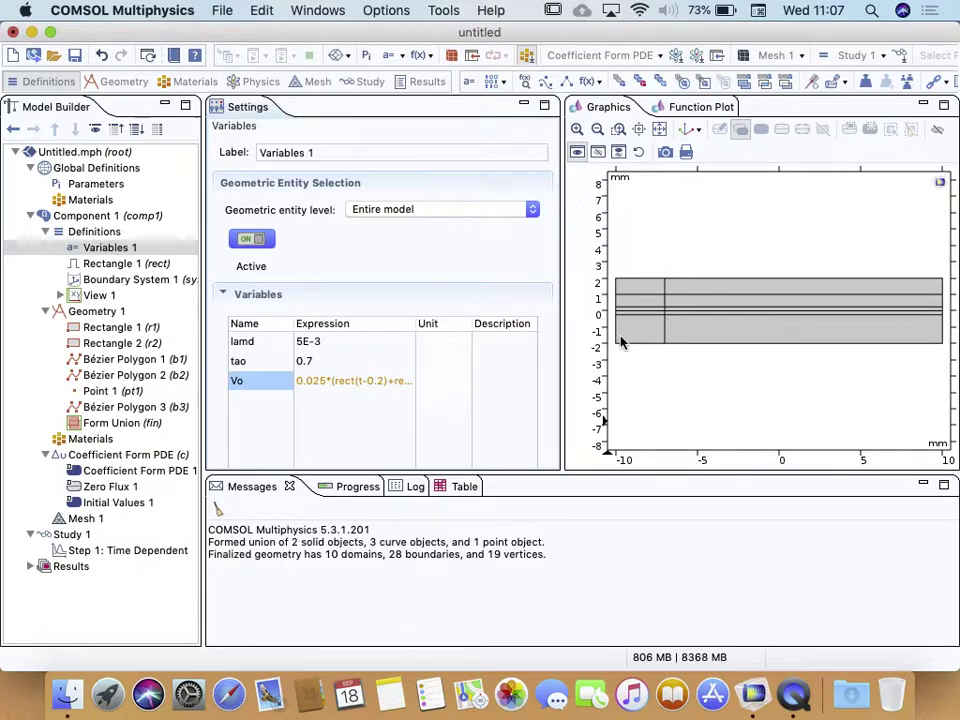
- Add a Point Source to the Coefficient Form PDE at interior point 7 and set its source term f to Vo
{"action": "right_click", "coordinate": [90, 457]}
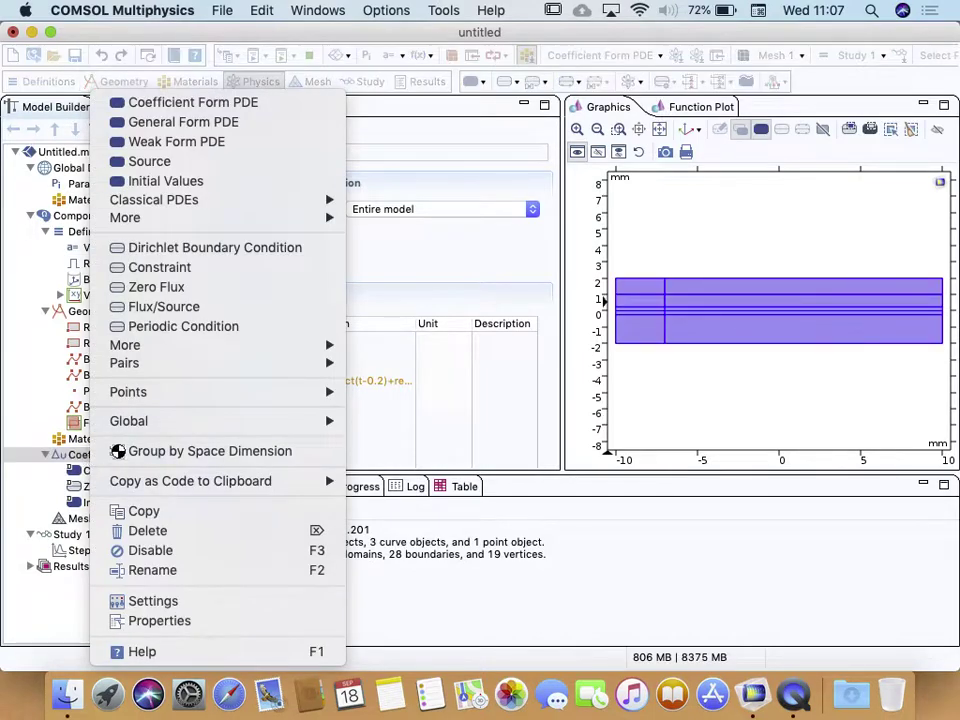
{"action": "mouse_move", "coordinate": [156, 394]}
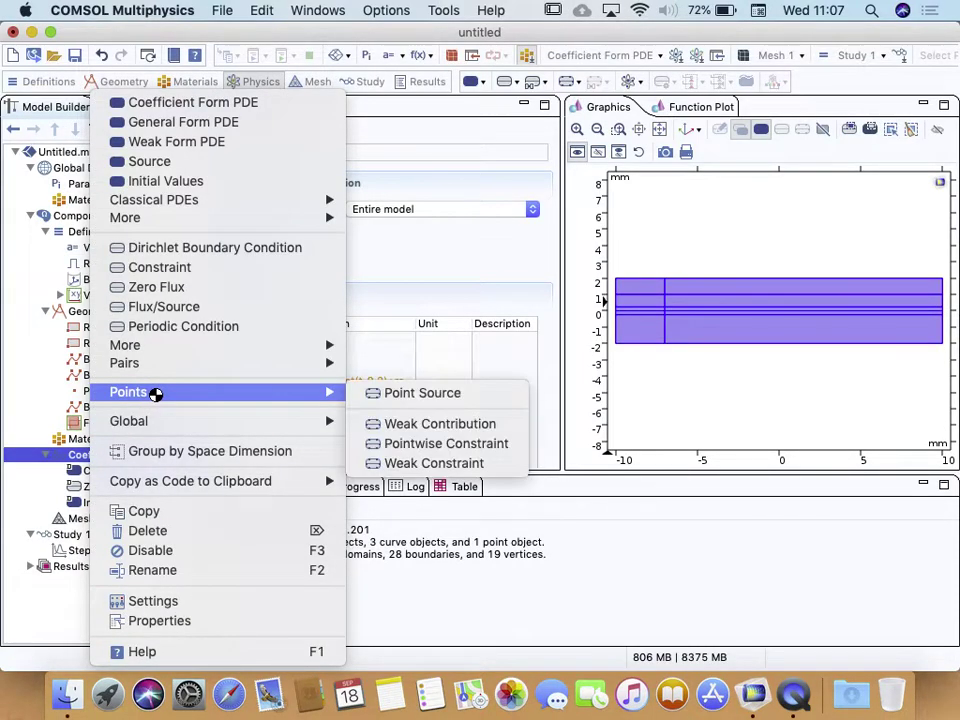
{"action": "left_click", "coordinate": [478, 398]}
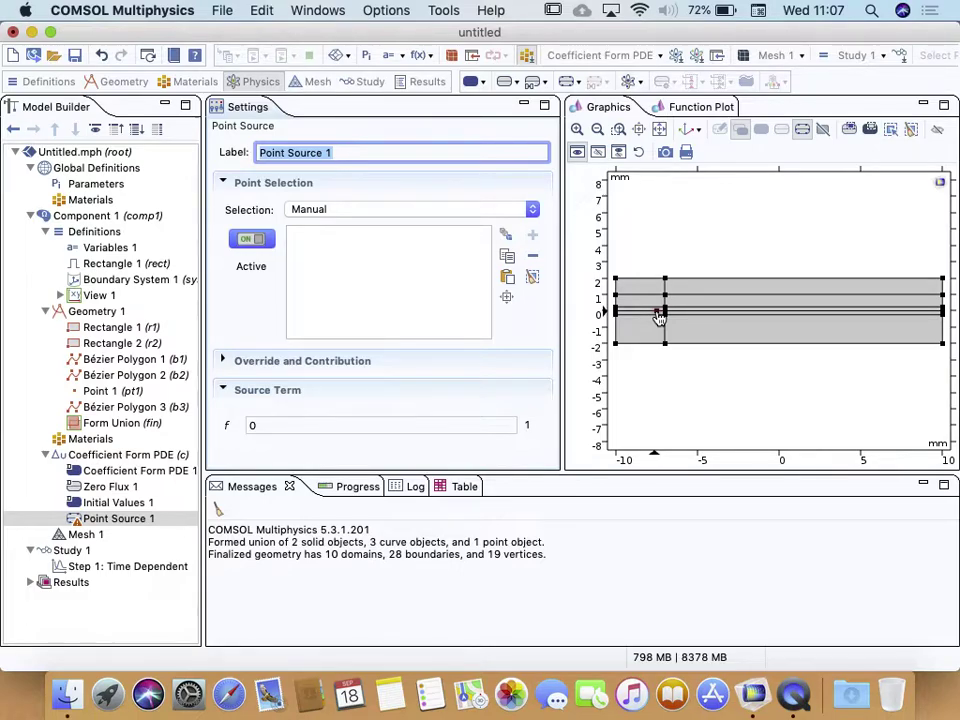
{"action": "left_click", "coordinate": [658, 315]}
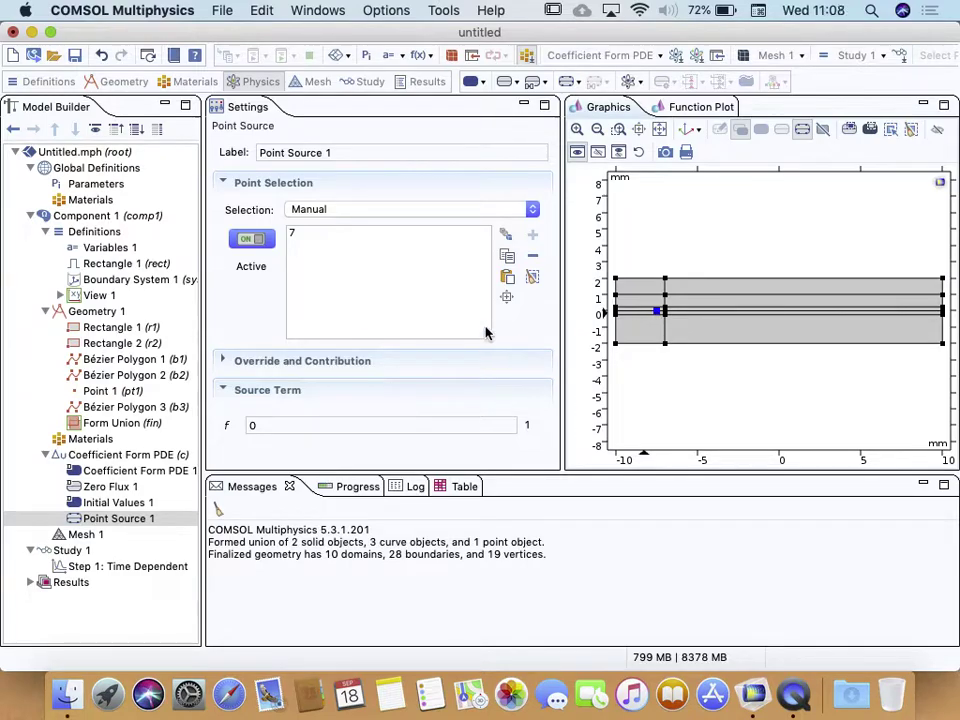
{"action": "left_click", "coordinate": [311, 425]}
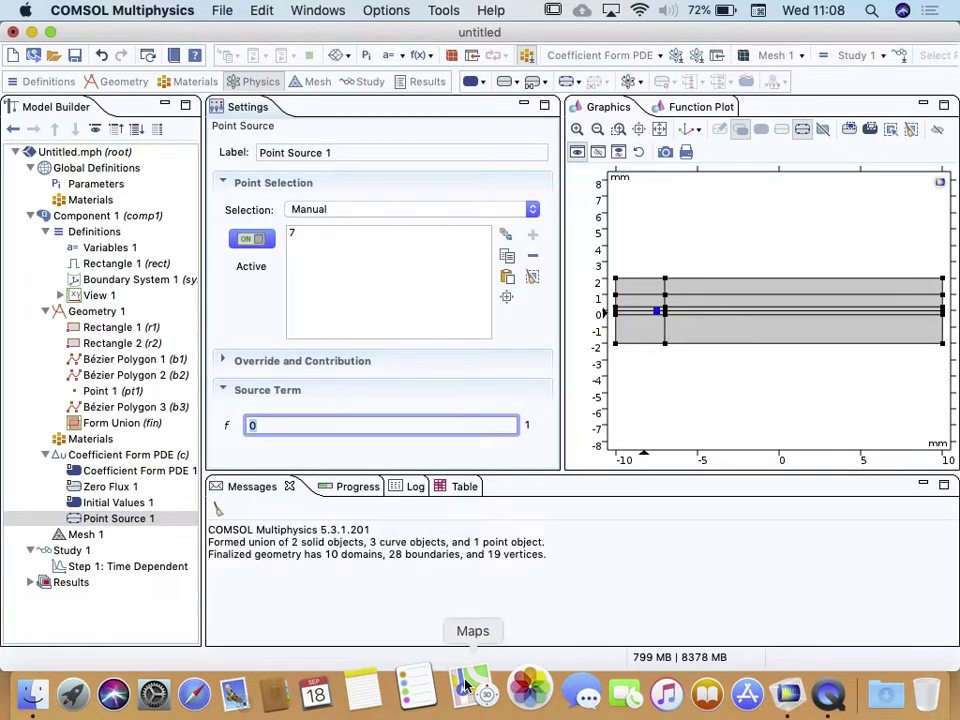
{"action": "type", "text": "Vo"}
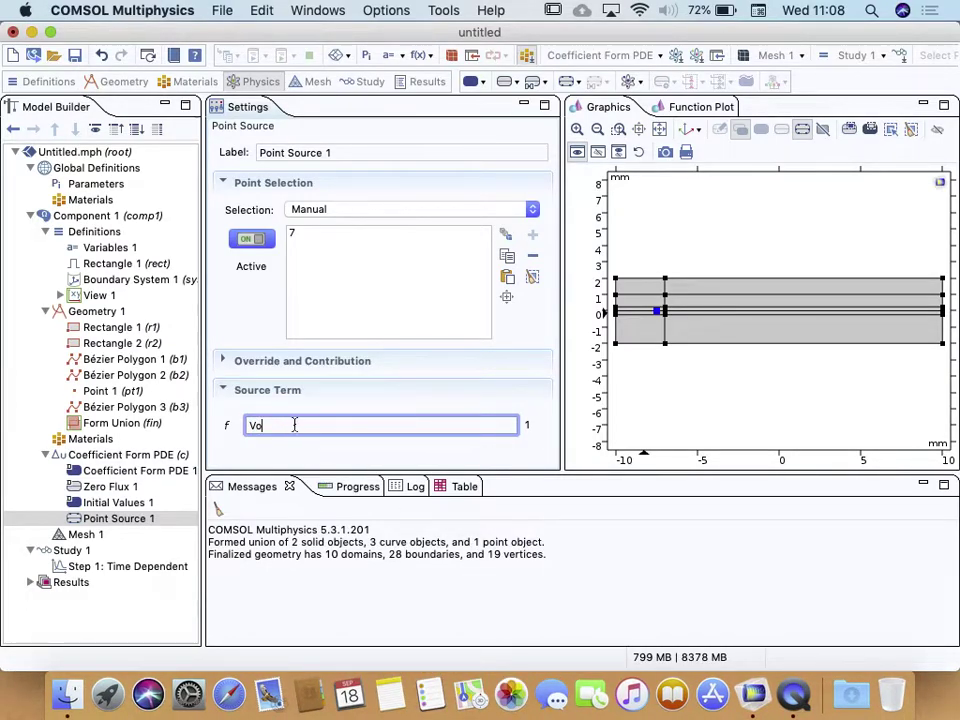
{"action": "left_click", "coordinate": [103, 248]}
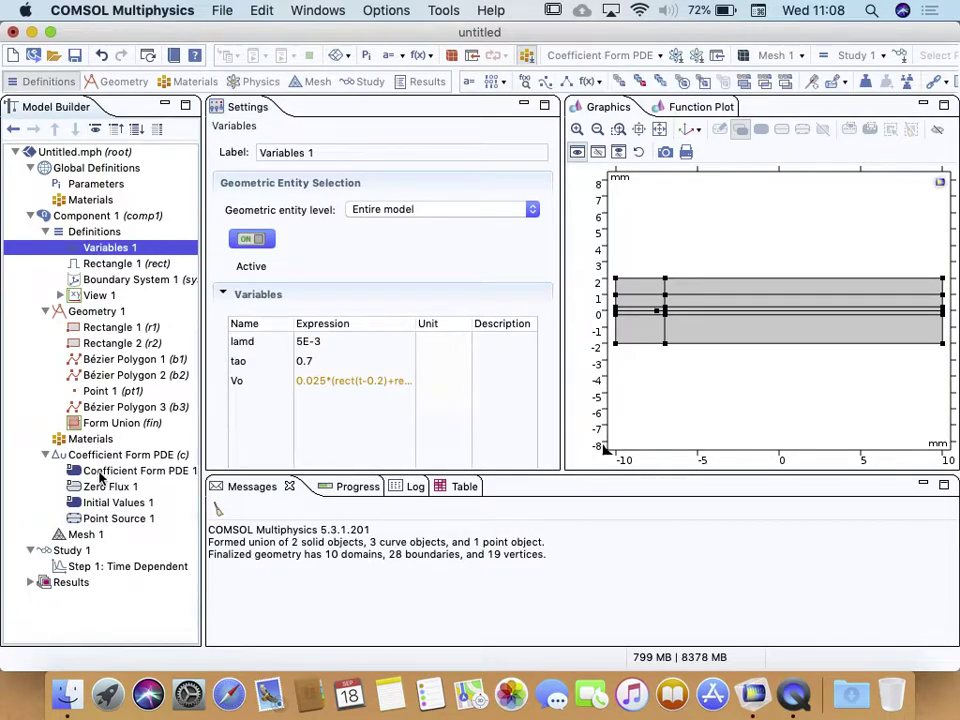
{"action": "left_click", "coordinate": [97, 518]}
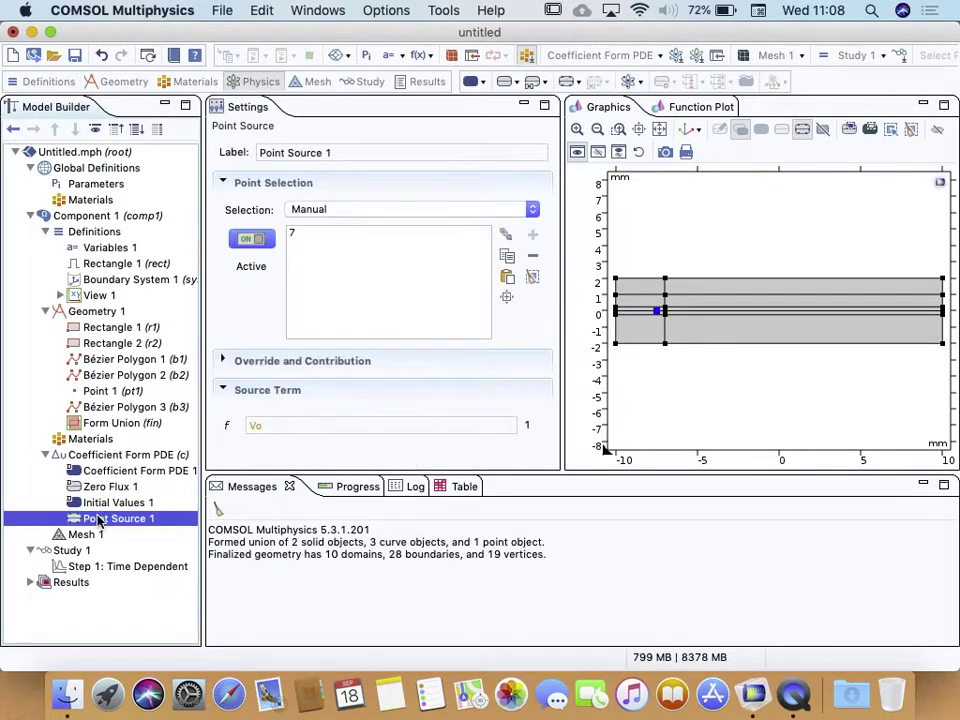
{"action": "left_click", "coordinate": [276, 424]}
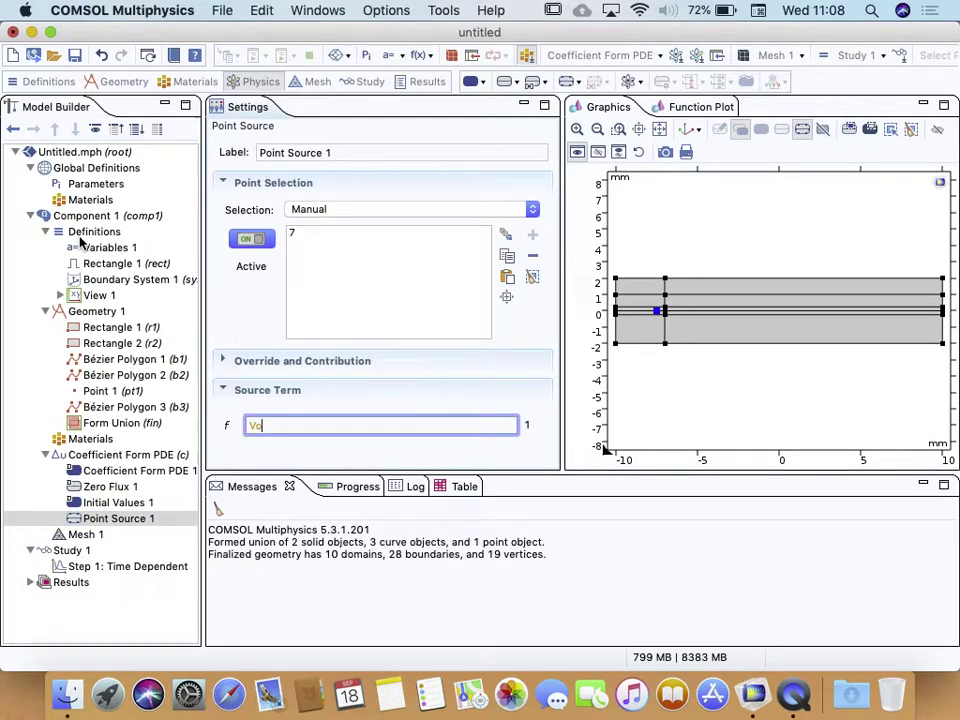
{"action": "right_click", "coordinate": [111, 459]}
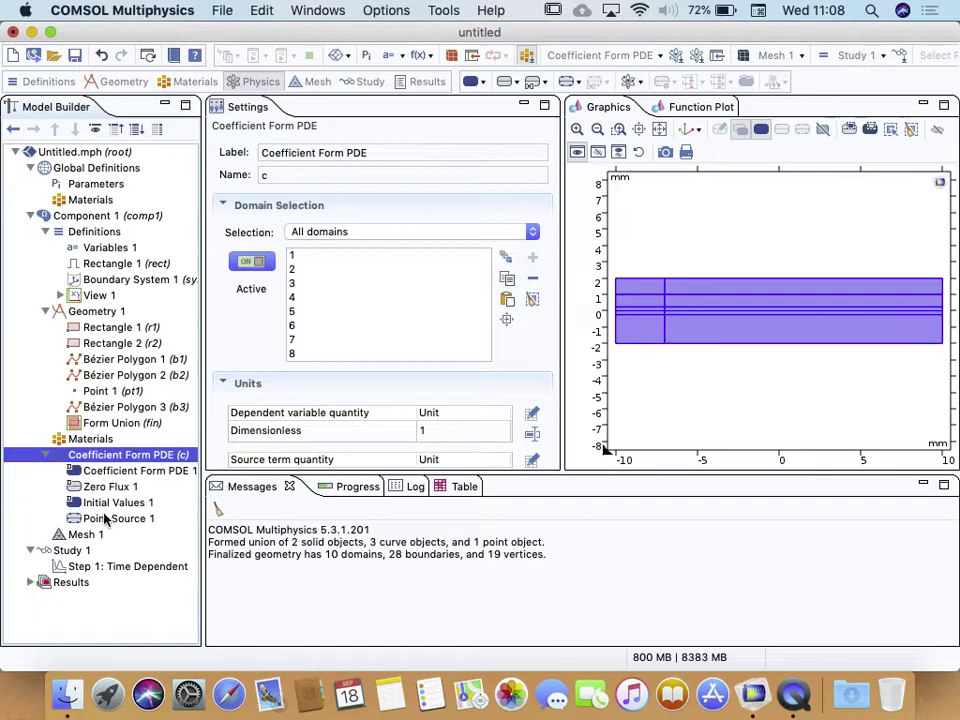
{"action": "left_click", "coordinate": [108, 518]}
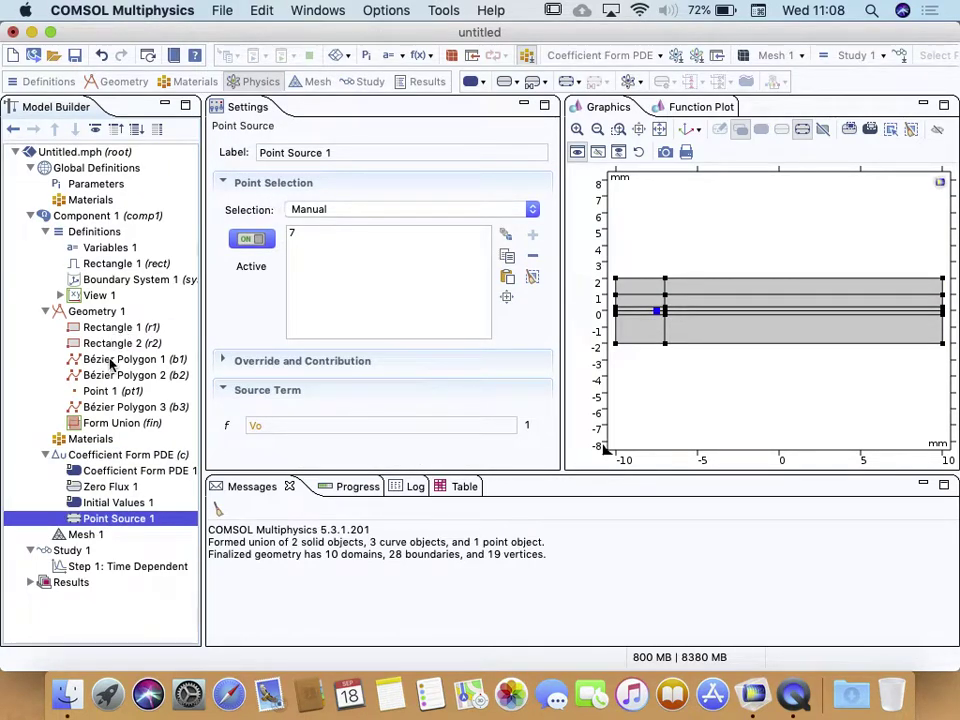
- Add a Dirichlet Boundary Condition on the upper and lower outer edges of the rectangle, boundaries 2, 11, 14 and 23
{"action": "right_click", "coordinate": [103, 456]}
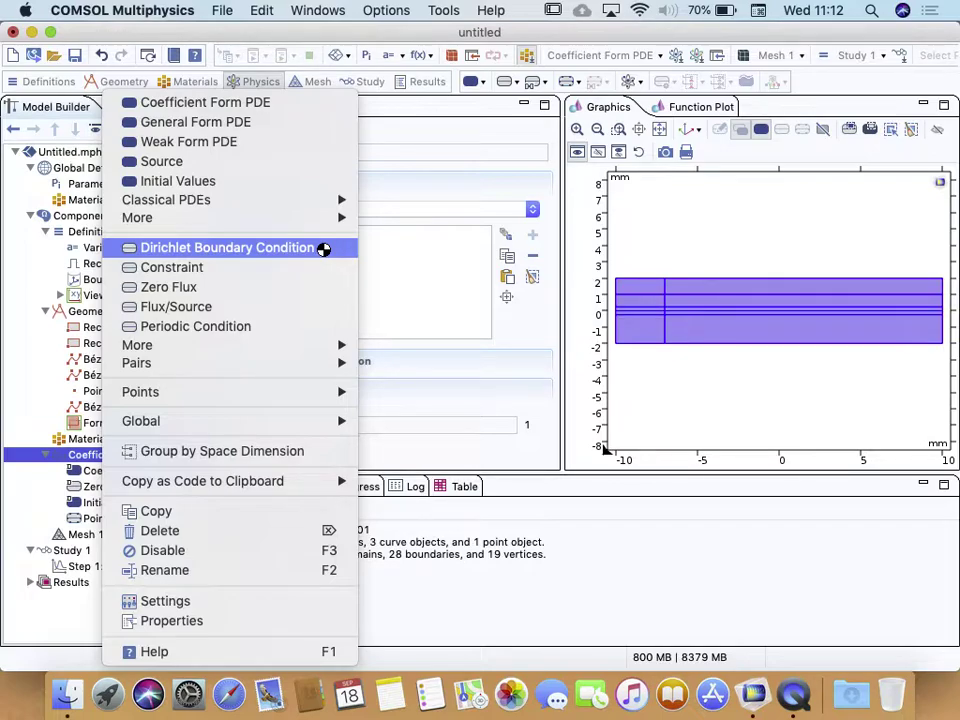
{"action": "key", "text": "Escape"}
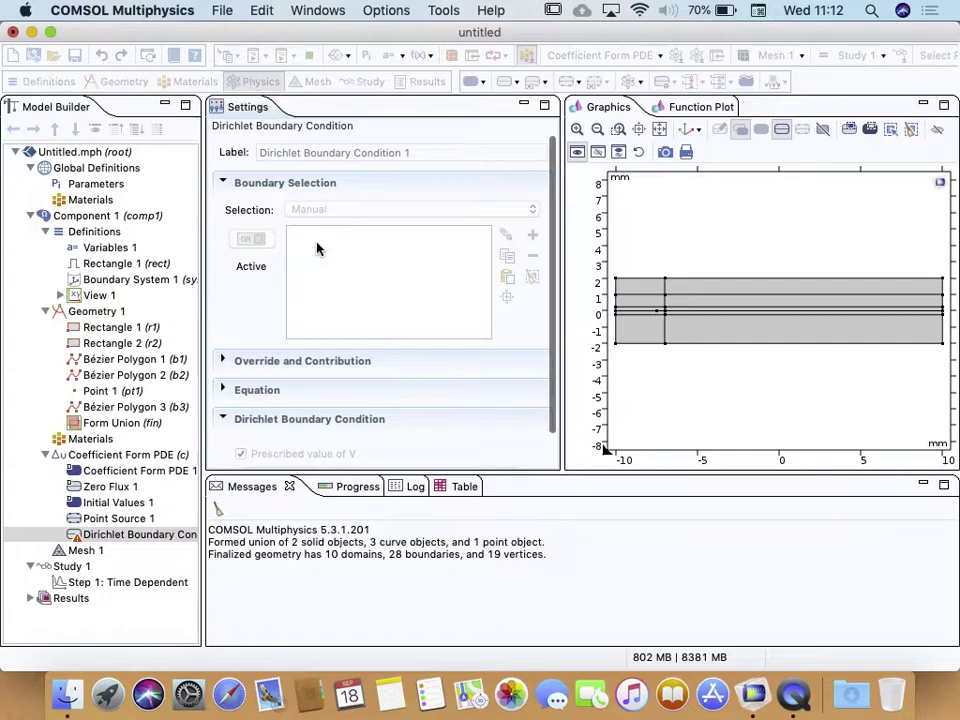
{"action": "left_click", "coordinate": [643, 285]}
{"action": "left_click", "coordinate": [643, 285]}
{"action": "left_click", "coordinate": [733, 281]}
{"action": "left_click", "coordinate": [640, 344]}
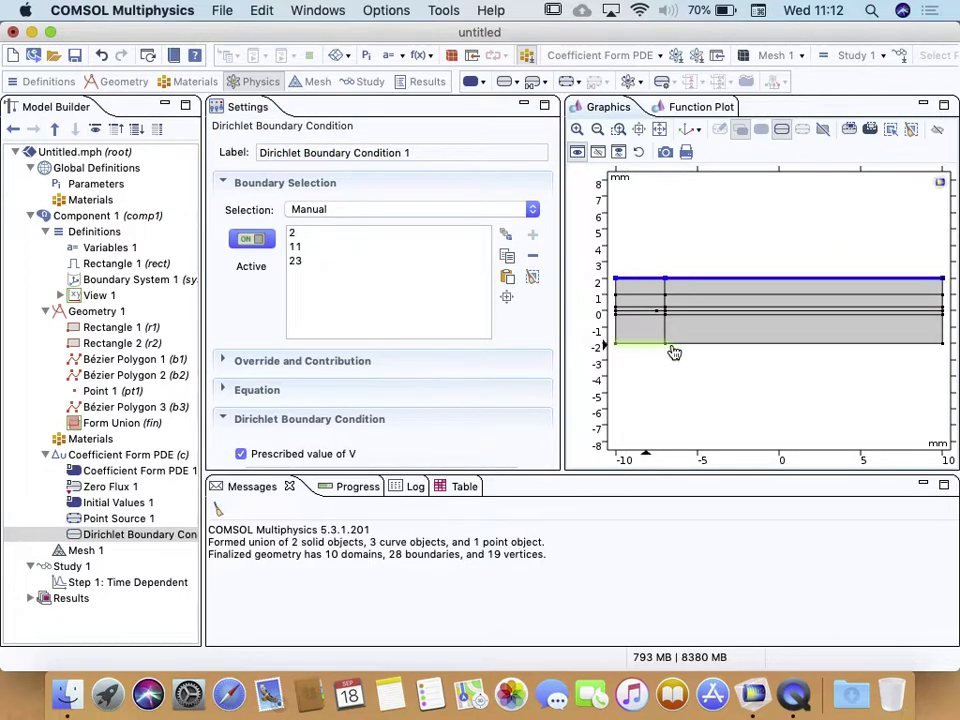
{"action": "left_click", "coordinate": [697, 345]}
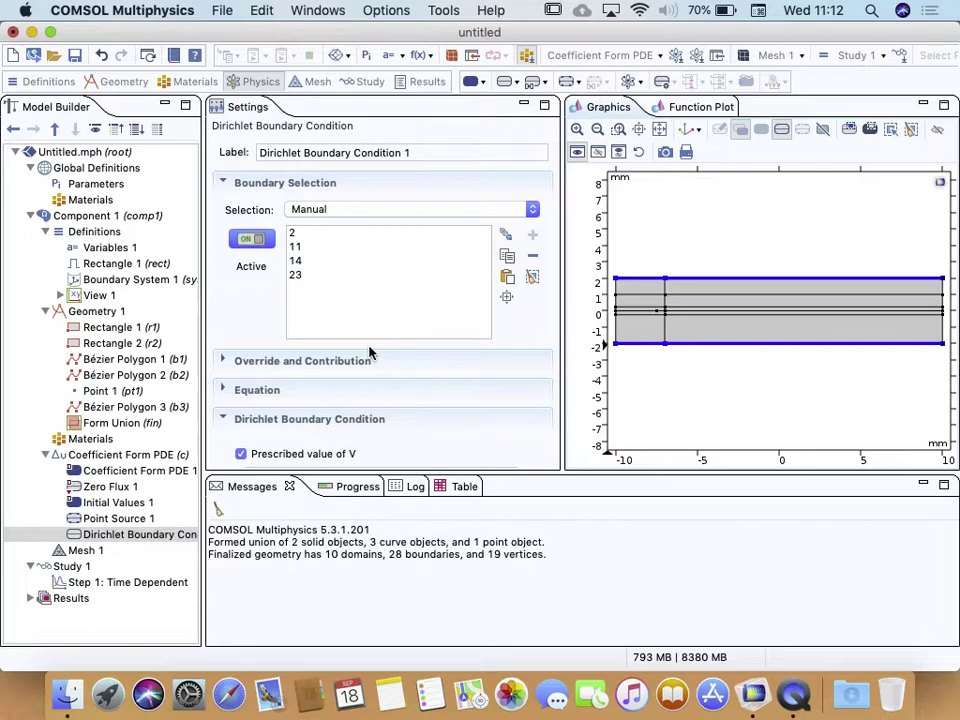
- Expand the Dirichlet condition's equation and examine it together with the prescribed value r of V
{"action": "scroll", "coordinate": [369, 354], "scroll_direction": "down", "scroll_amount": 2}
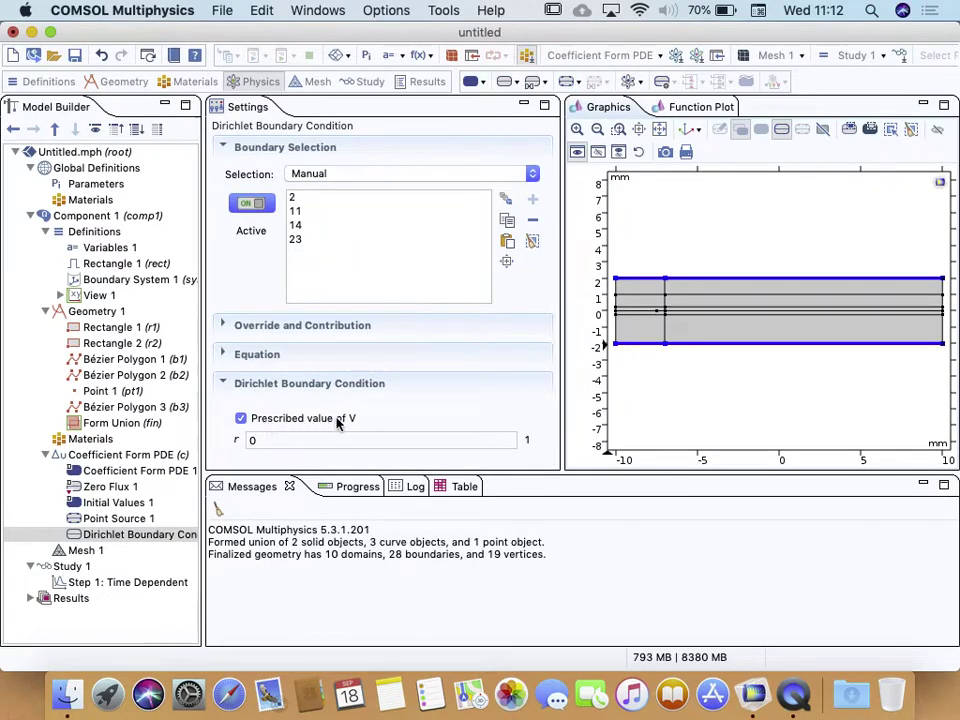
{"action": "left_click", "coordinate": [224, 354]}
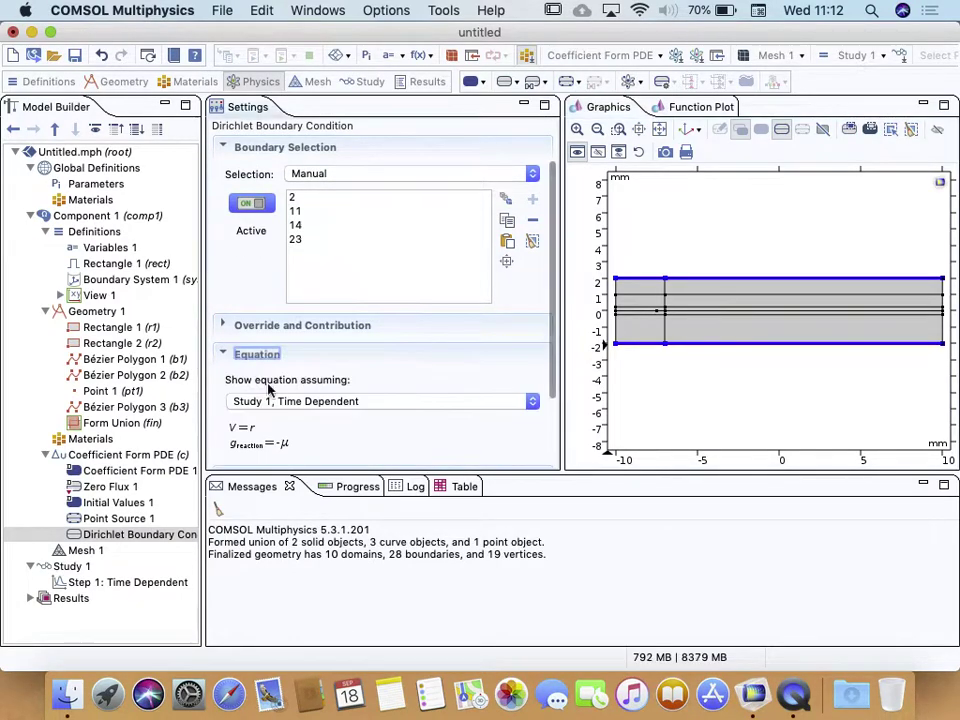
{"action": "scroll", "coordinate": [270, 392], "scroll_direction": "down", "scroll_amount": 5}
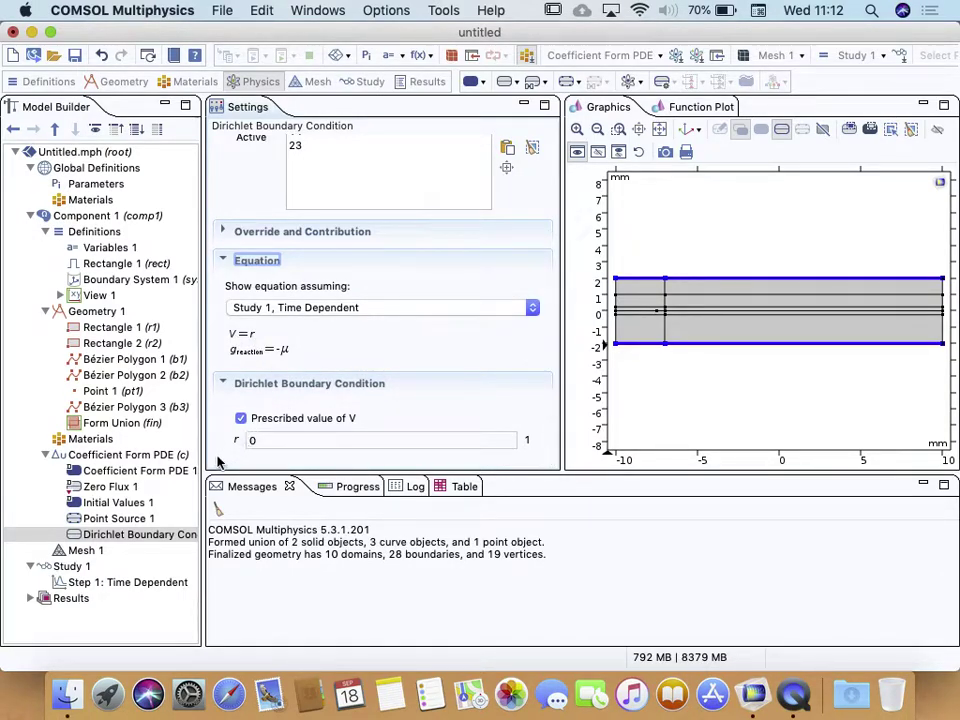
{"action": "left_click", "coordinate": [272, 440]}
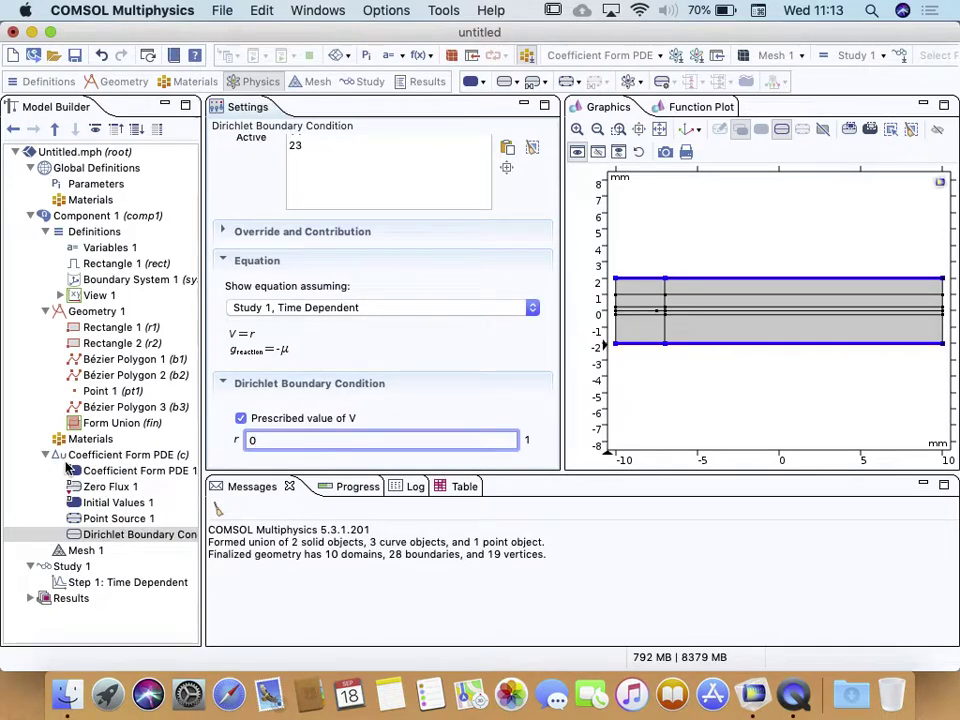
- Review the settings of the PDE coefficients, Zero Flux, Initial Values, Point Source and Dirichlet condition in turn
{"action": "left_click", "coordinate": [122, 470]}
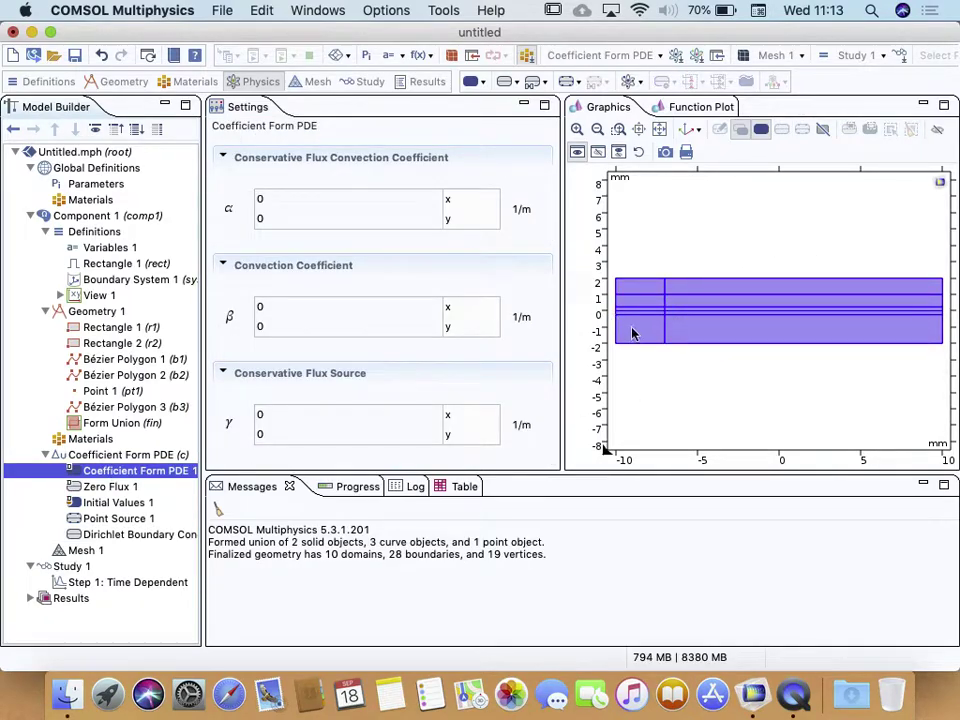
{"action": "left_click", "coordinate": [118, 482]}
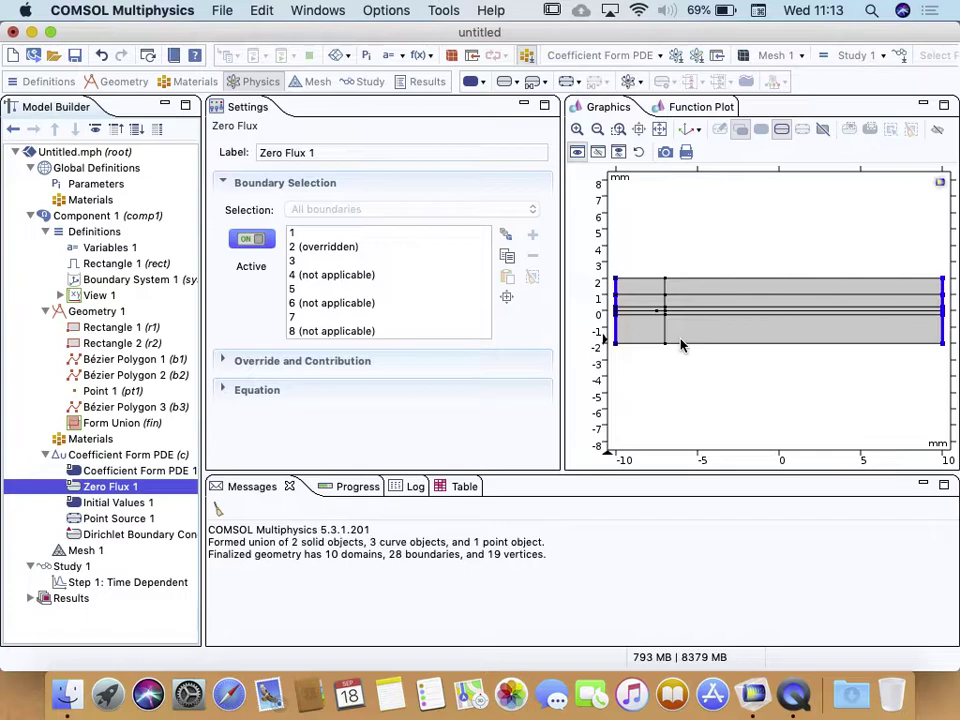
{"action": "left_click", "coordinate": [108, 503]}
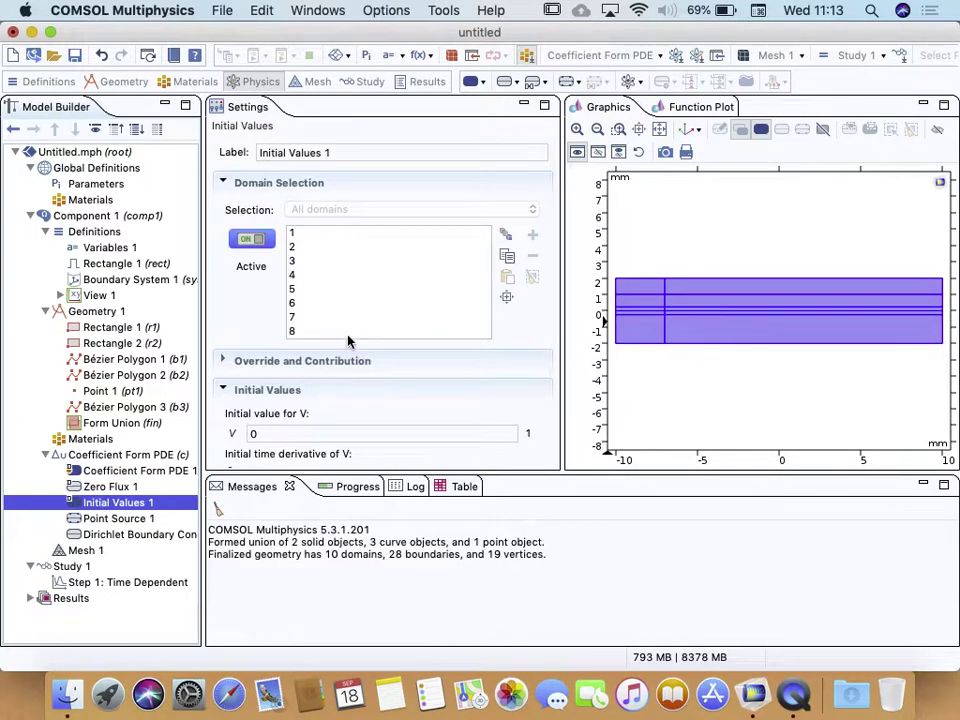
{"action": "scroll", "coordinate": [348, 340], "scroll_direction": "down", "scroll_amount": 2}
{"action": "scroll", "coordinate": [291, 420], "scroll_direction": "down", "scroll_amount": 2}
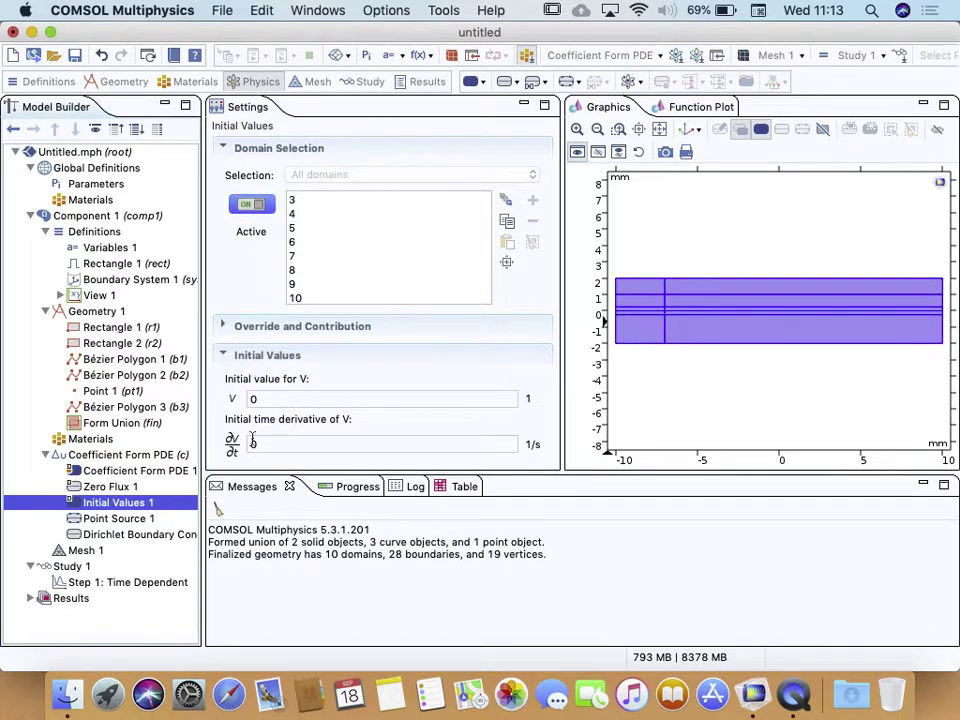
{"action": "left_click", "coordinate": [107, 519]}
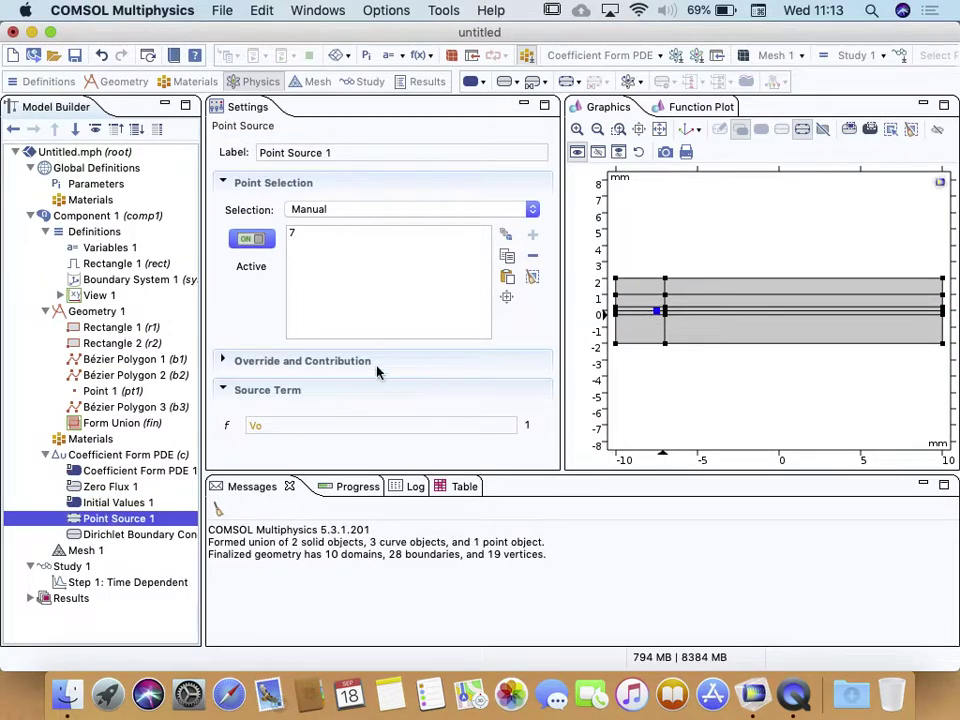
{"action": "left_click", "coordinate": [122, 534]}
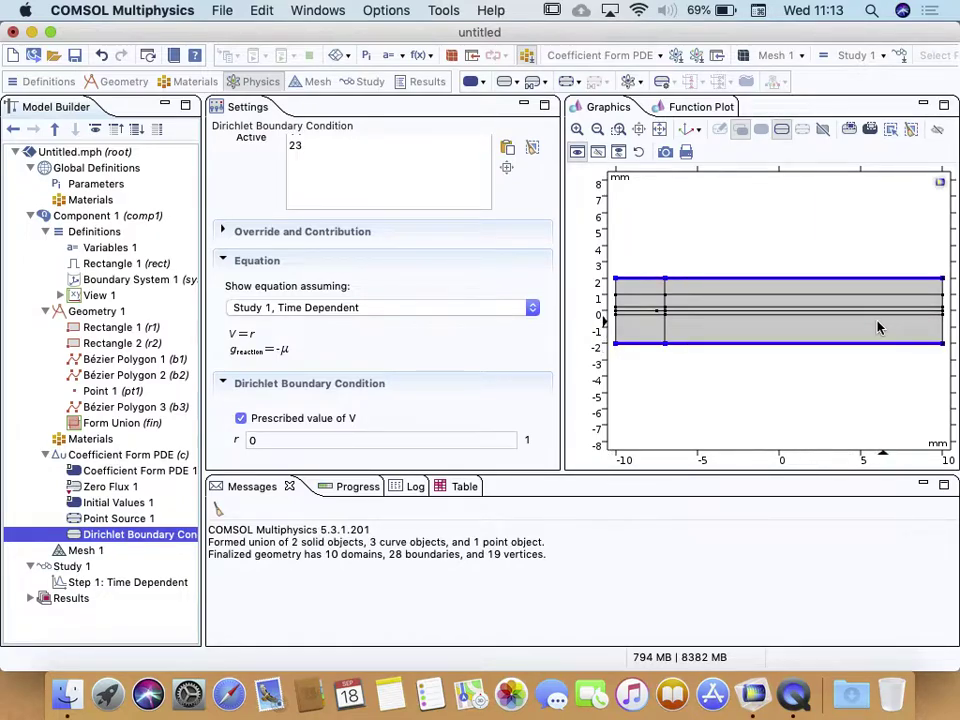
- Set the element size of the physics-controlled mesh to Finer and build the mesh
{"action": "left_click", "coordinate": [80, 551]}
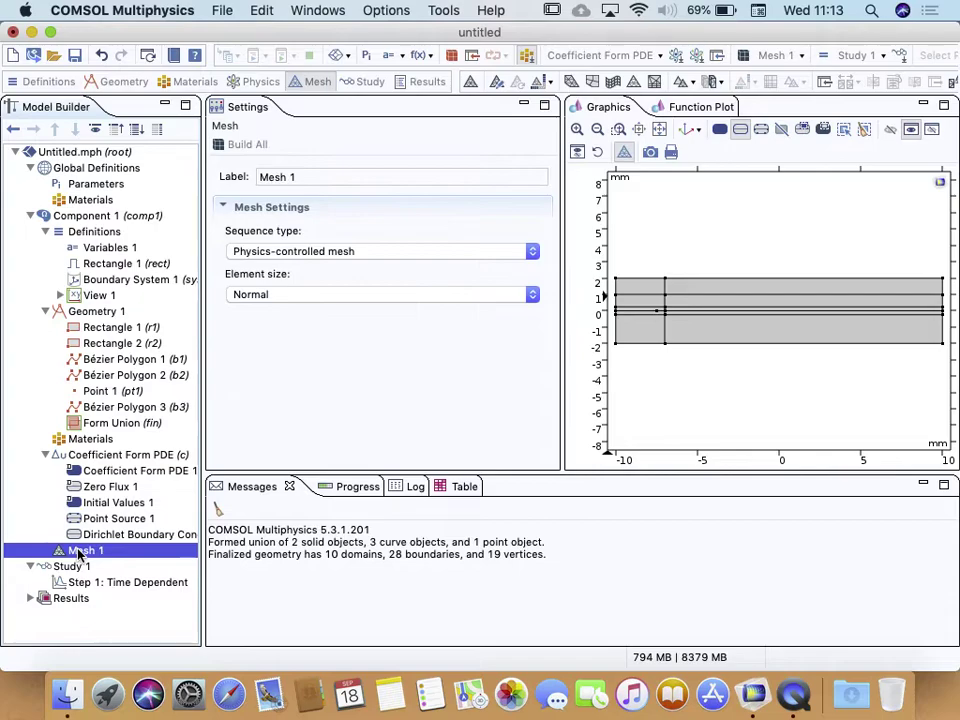
{"action": "left_click", "coordinate": [352, 294]}
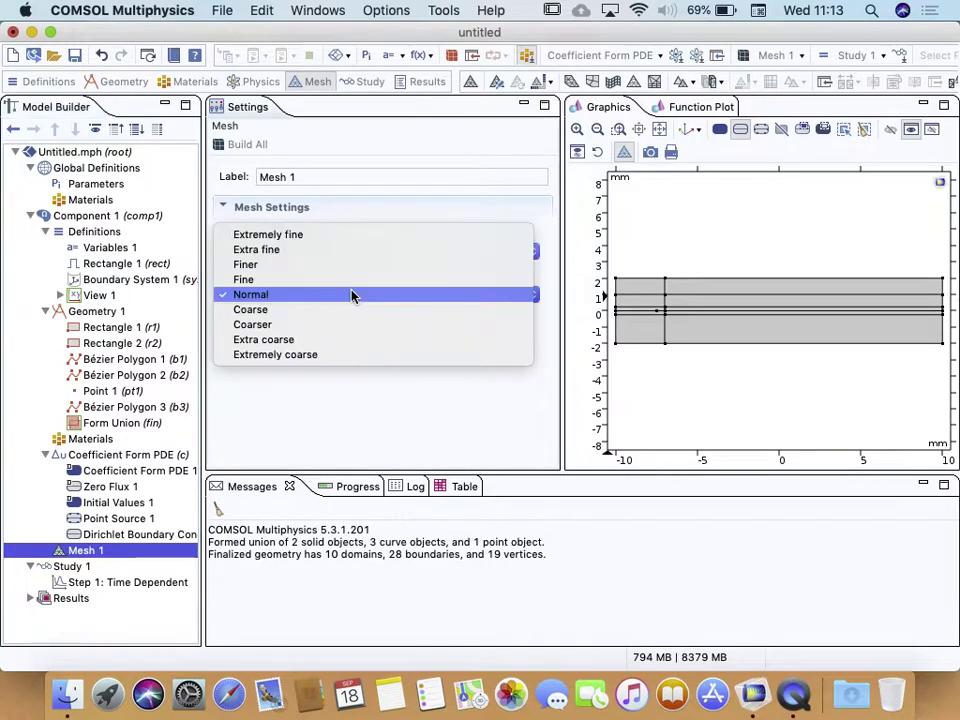
{"action": "left_click", "coordinate": [311, 268]}
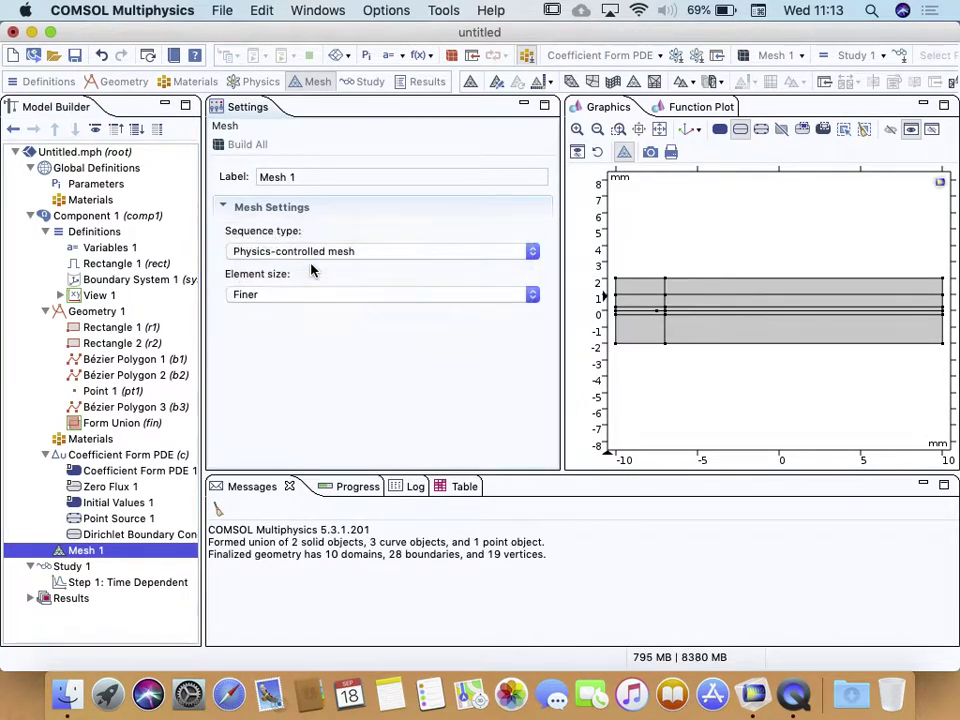
{"action": "left_click", "coordinate": [248, 147]}
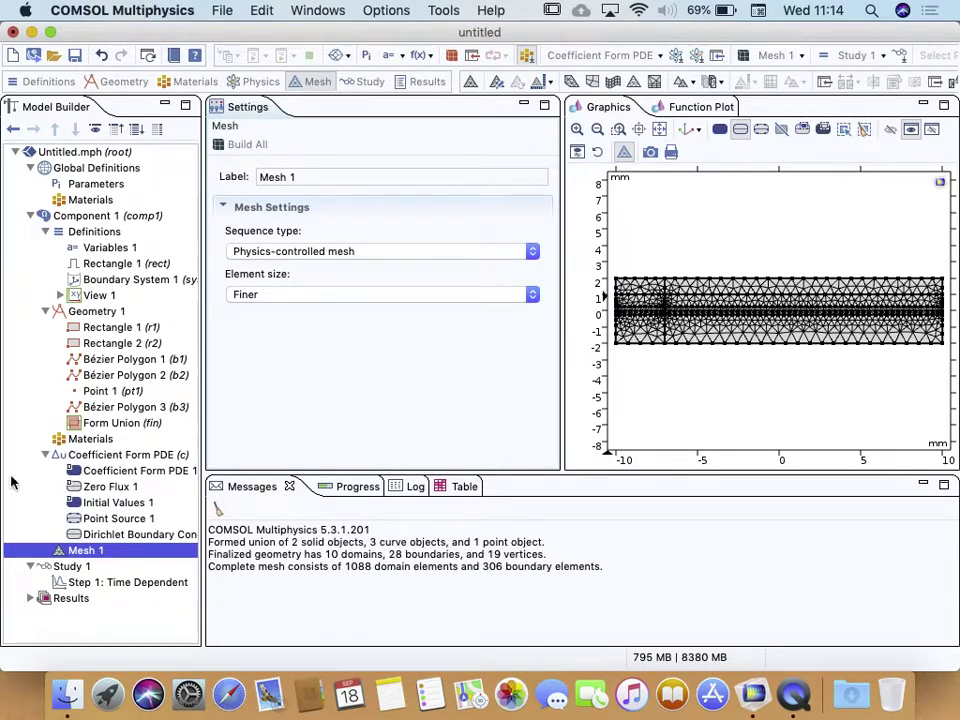
- Set the time-dependent study's output times to range(0,0.005,1.5) seconds
{"action": "left_click", "coordinate": [86, 585]}
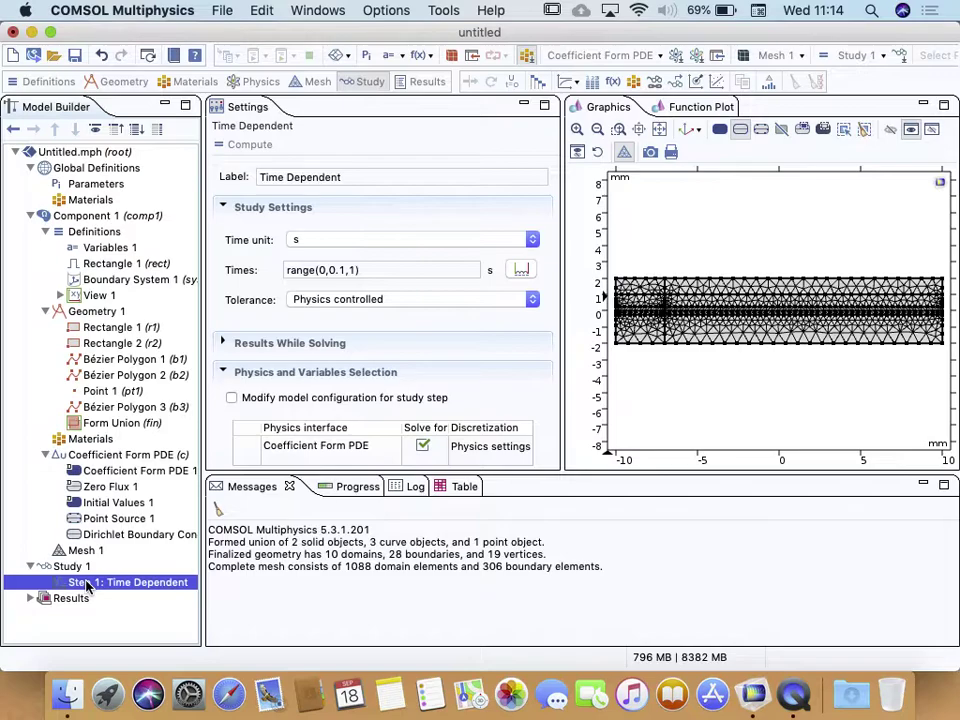
{"action": "left_click", "coordinate": [358, 270]}
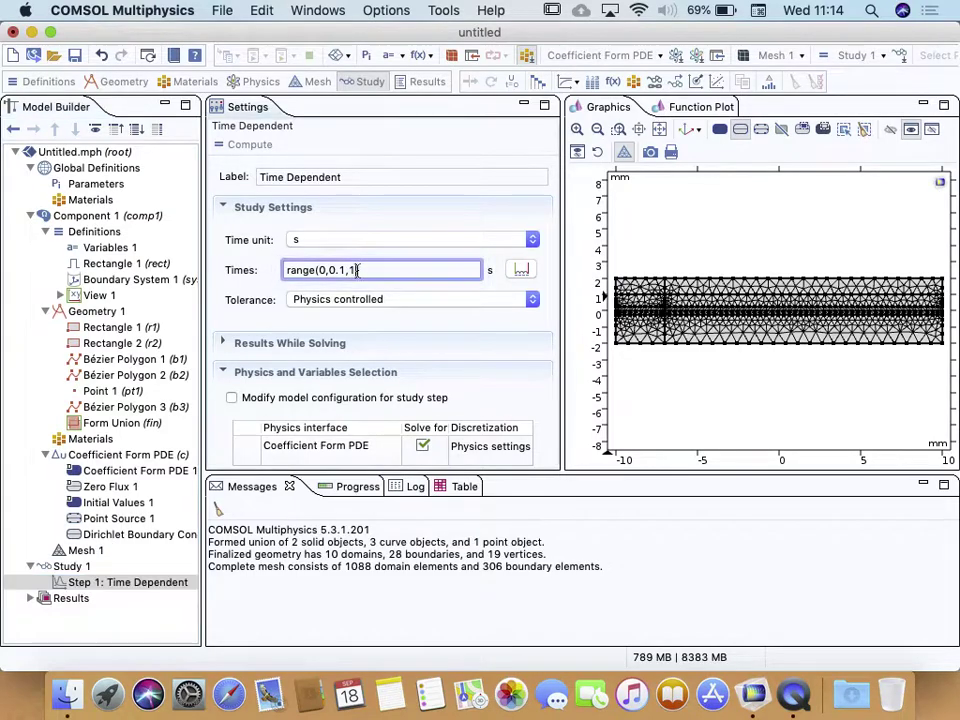
{"action": "type", "text": ".5"}
{"action": "double_click", "coordinate": [338, 270]}
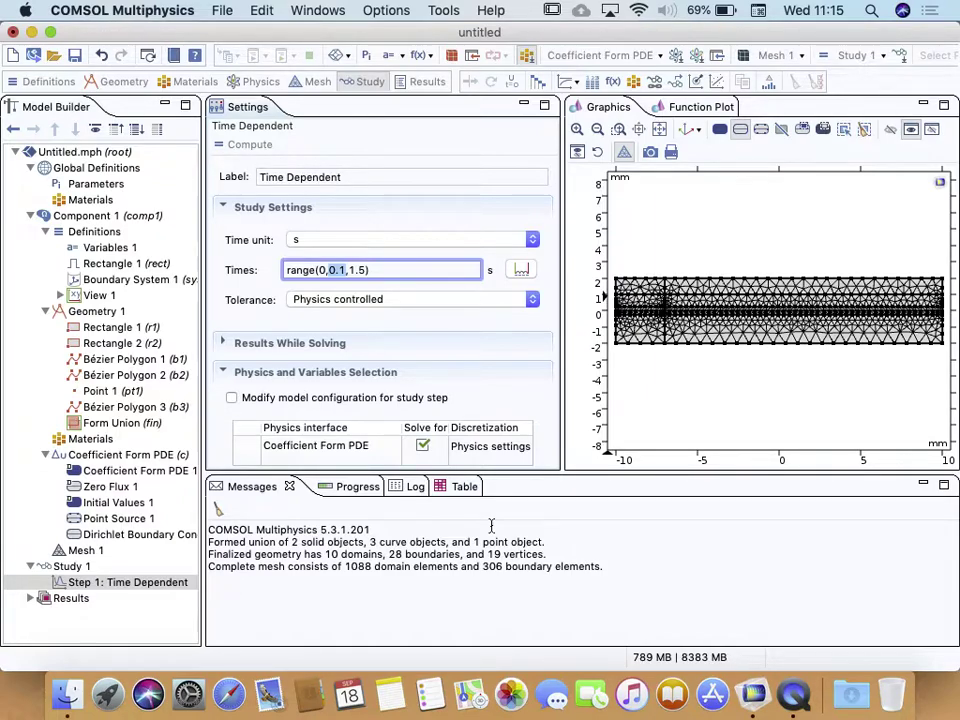
{"action": "key", "text": "Right"}
{"action": "key", "text": "Left"}
{"action": "type", "text": "0"}
{"action": "key", "text": "Delete"}
{"action": "type", "text": "05"}
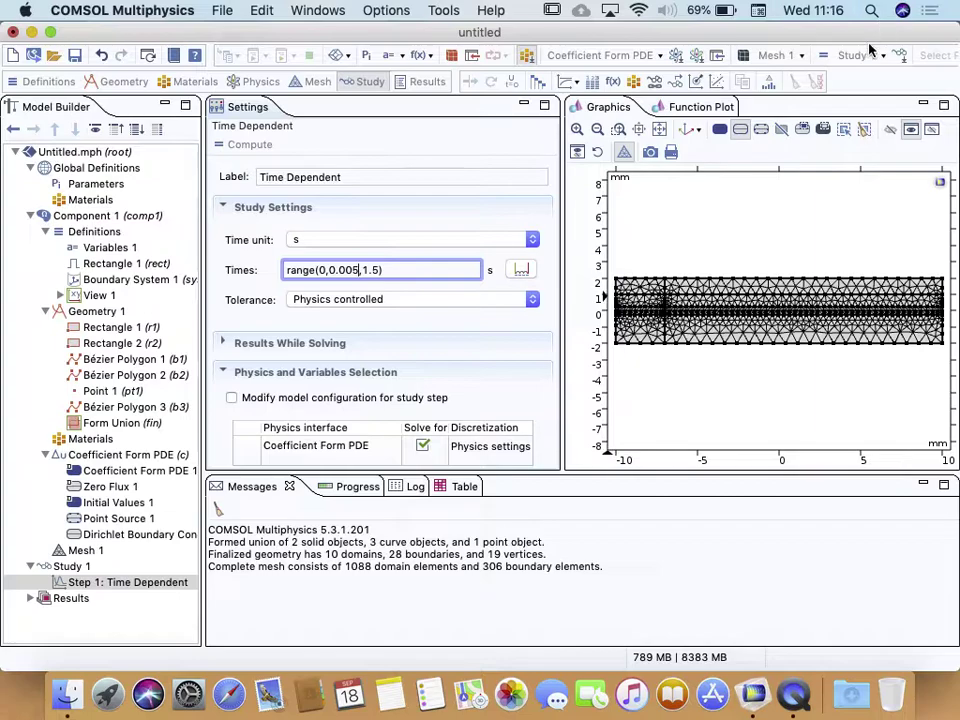
- Compute the time-dependent study
{"action": "left_click", "coordinate": [823, 57]}
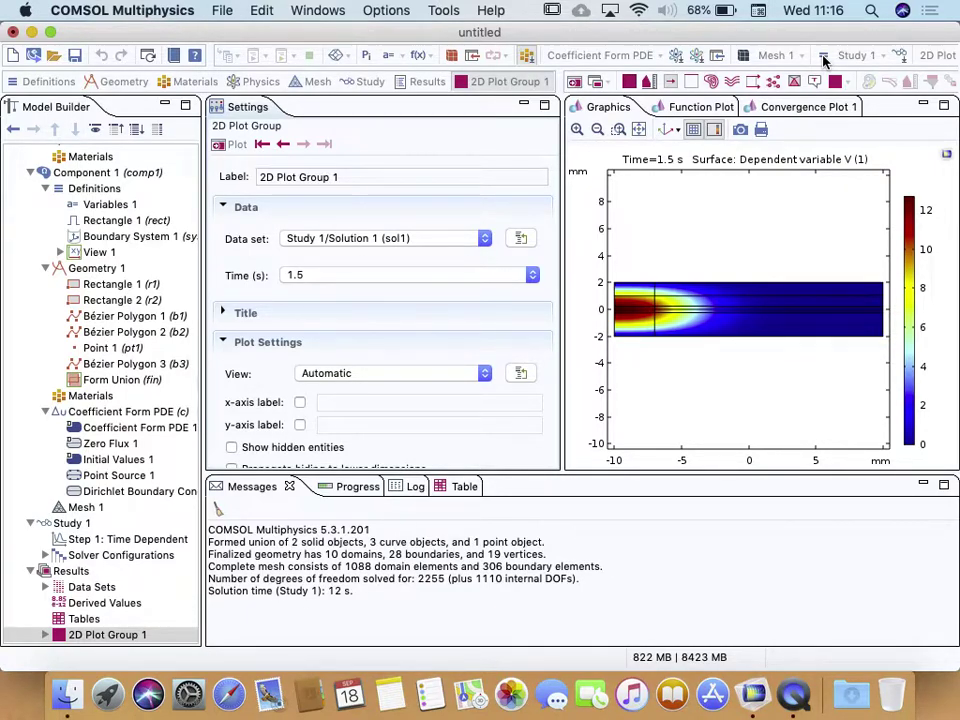
- Review the settings of the point source, PDE interface and coefficients, Zero Flux, Initial Values and Dirichlet condition against the model geometry
{"action": "left_click", "coordinate": [98, 476]}
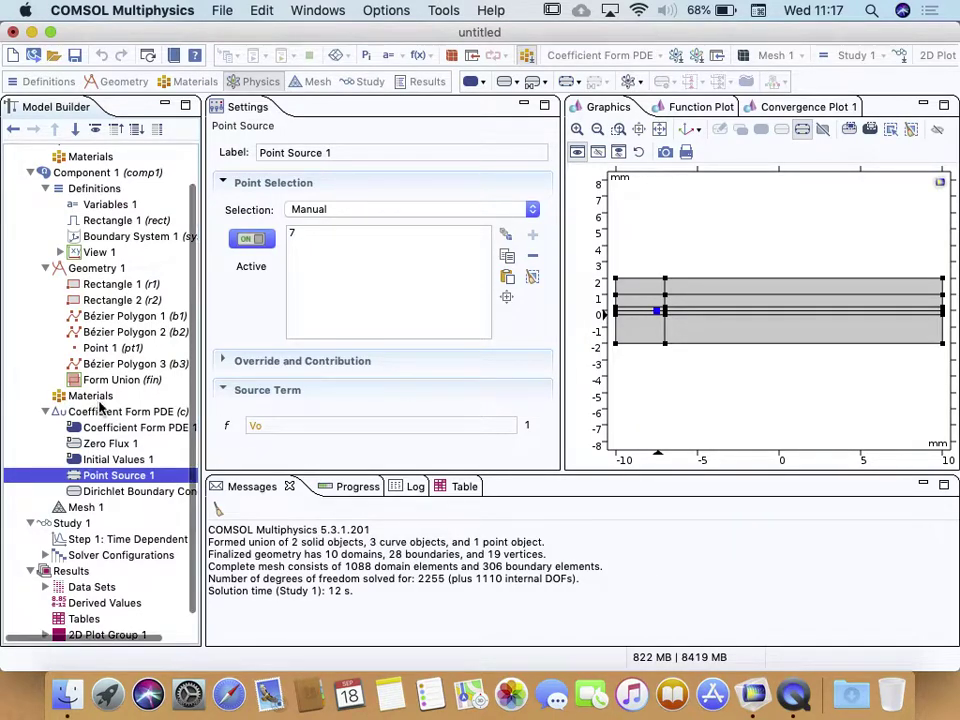
{"action": "scroll", "coordinate": [100, 407], "scroll_direction": "down", "scroll_amount": 1}
{"action": "scroll", "coordinate": [100, 407], "scroll_direction": "down", "scroll_amount": 2}
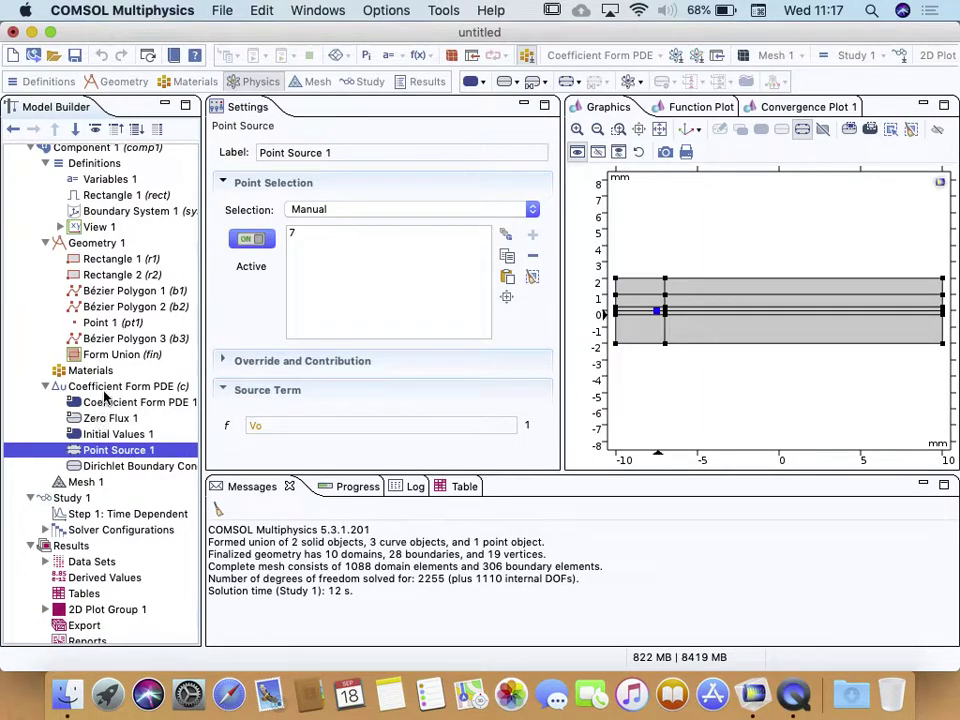
{"action": "left_click", "coordinate": [103, 394]}
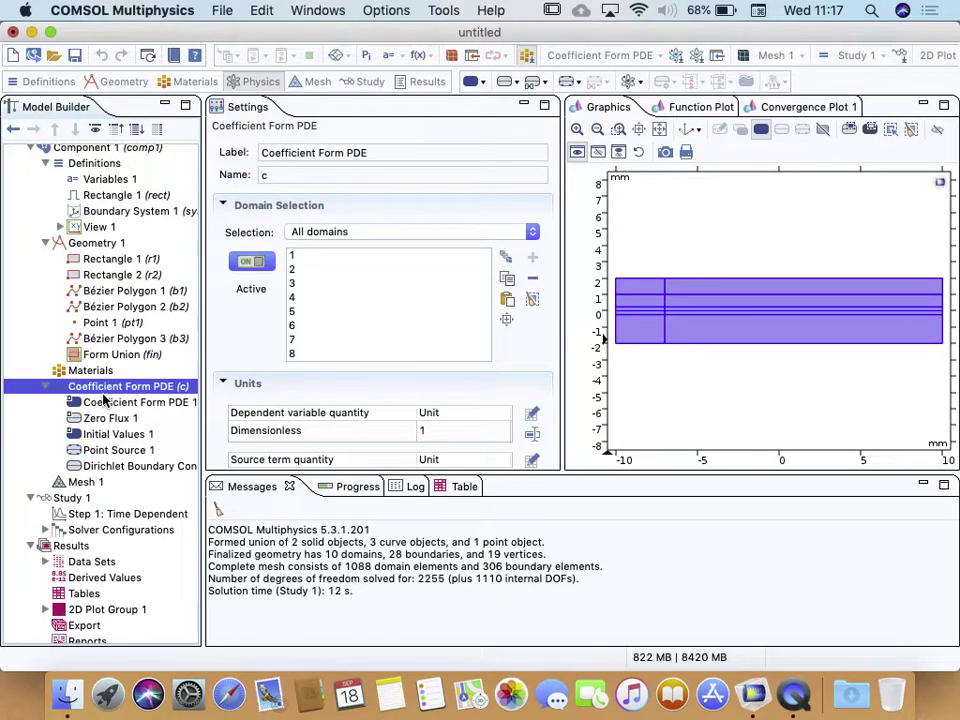
{"action": "left_click", "coordinate": [104, 403]}
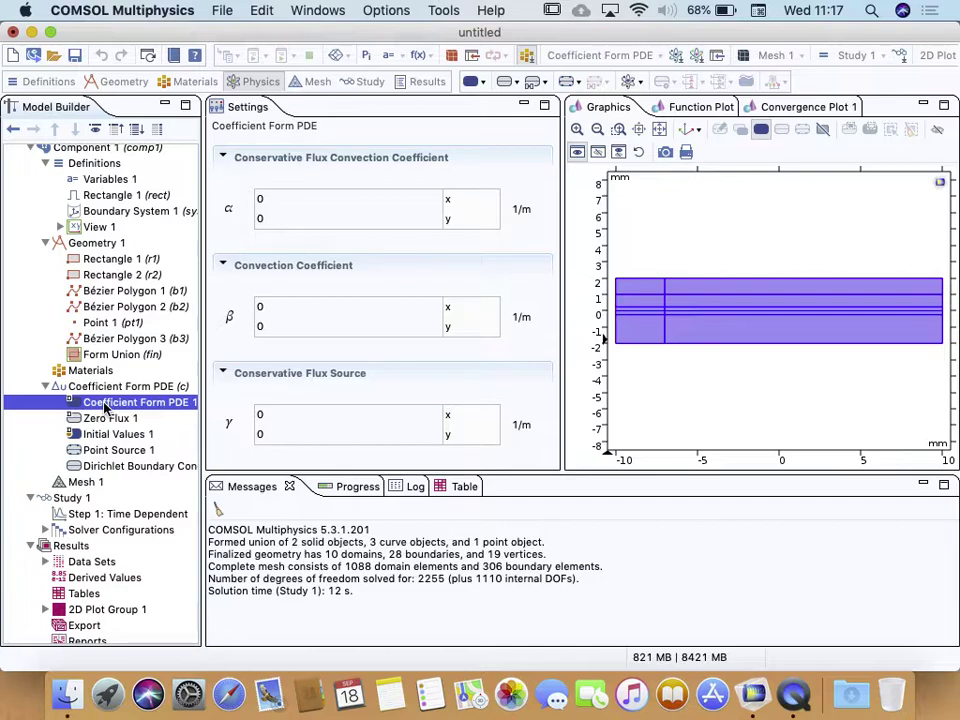
{"action": "left_click", "coordinate": [108, 419]}
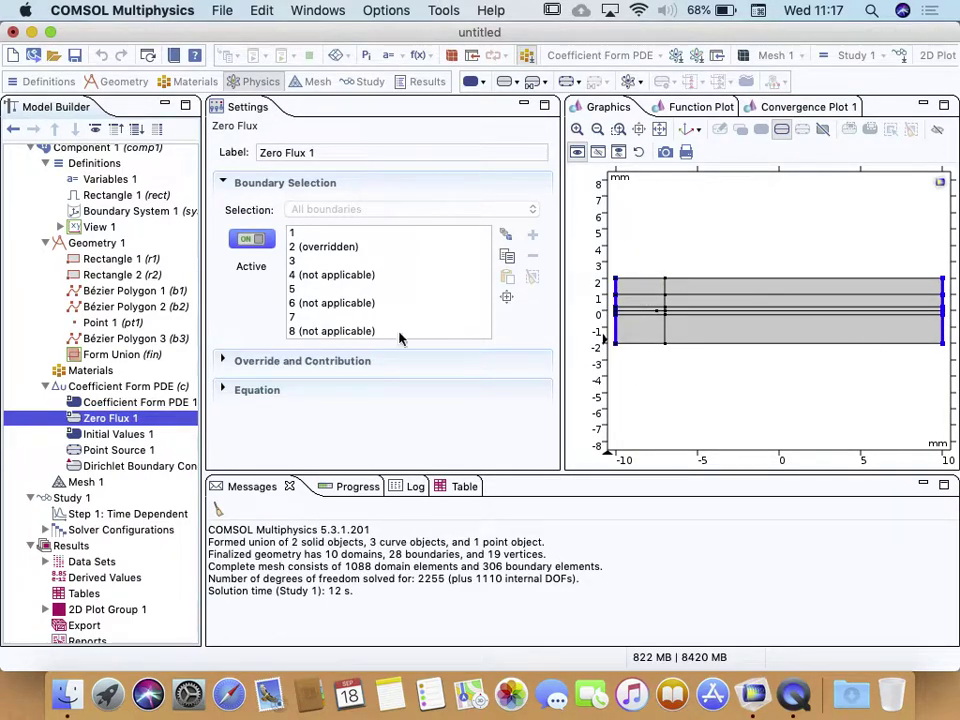
{"action": "left_click", "coordinate": [118, 432]}
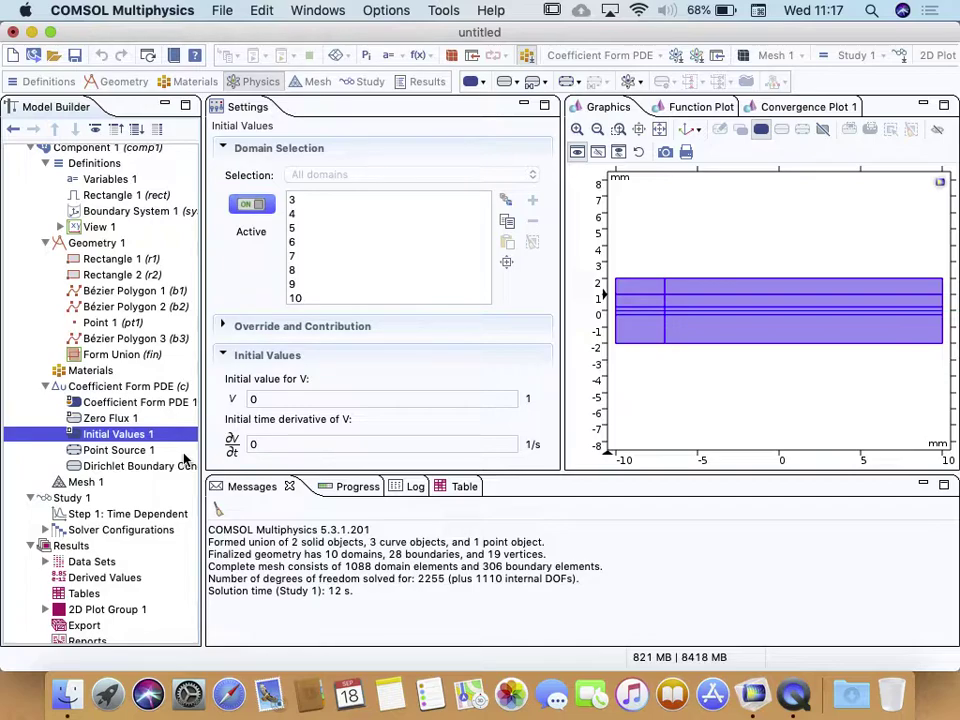
{"action": "left_click", "coordinate": [106, 466]}
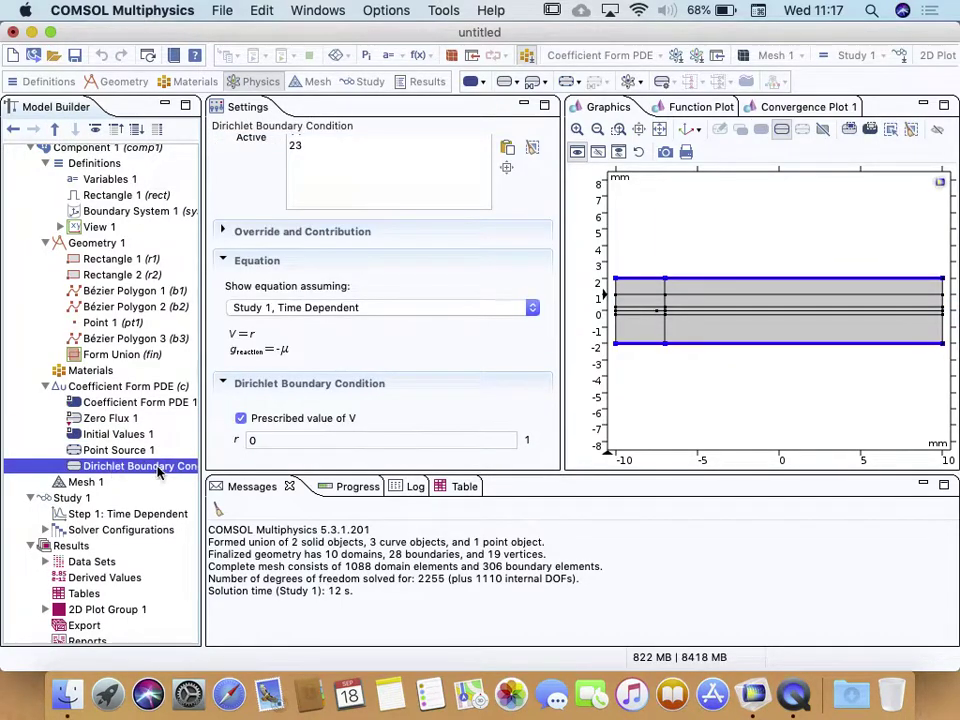
{"action": "left_click", "coordinate": [752, 278]}
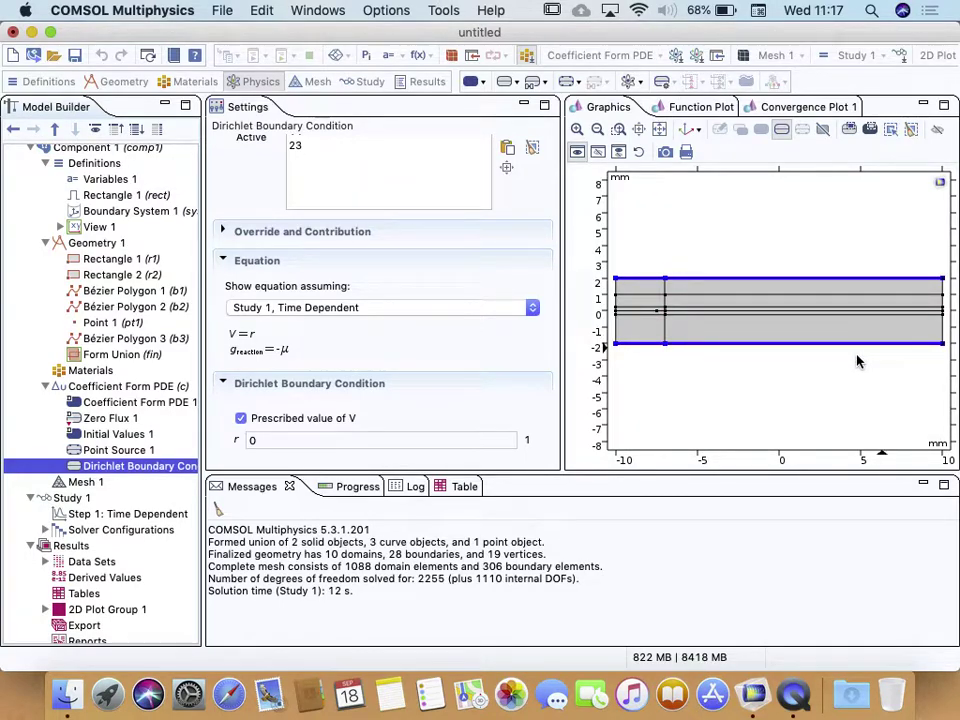
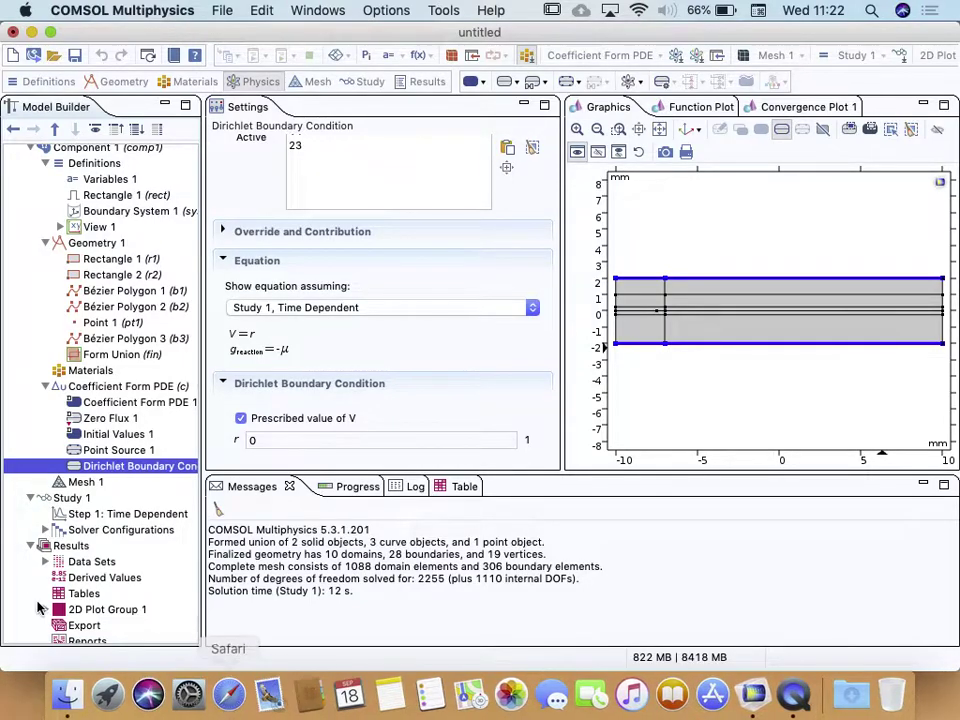
- Set the time of 2D Plot Group 1 to 0 s and plot the surface of V
{"action": "scroll", "coordinate": [76, 600], "scroll_direction": "down", "scroll_amount": 1}
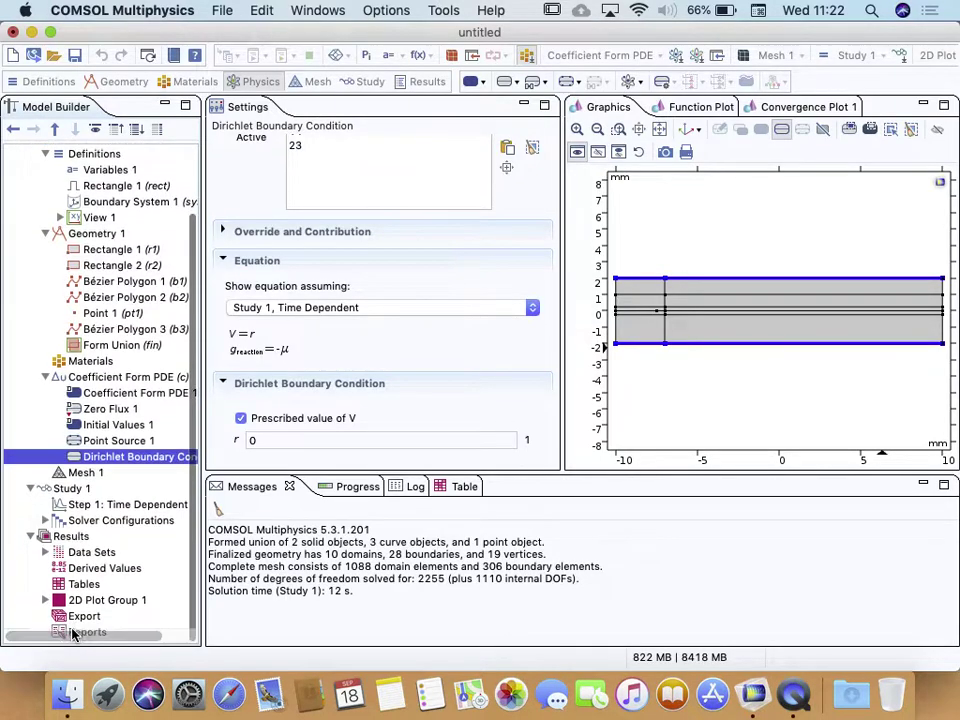
{"action": "left_click", "coordinate": [76, 603]}
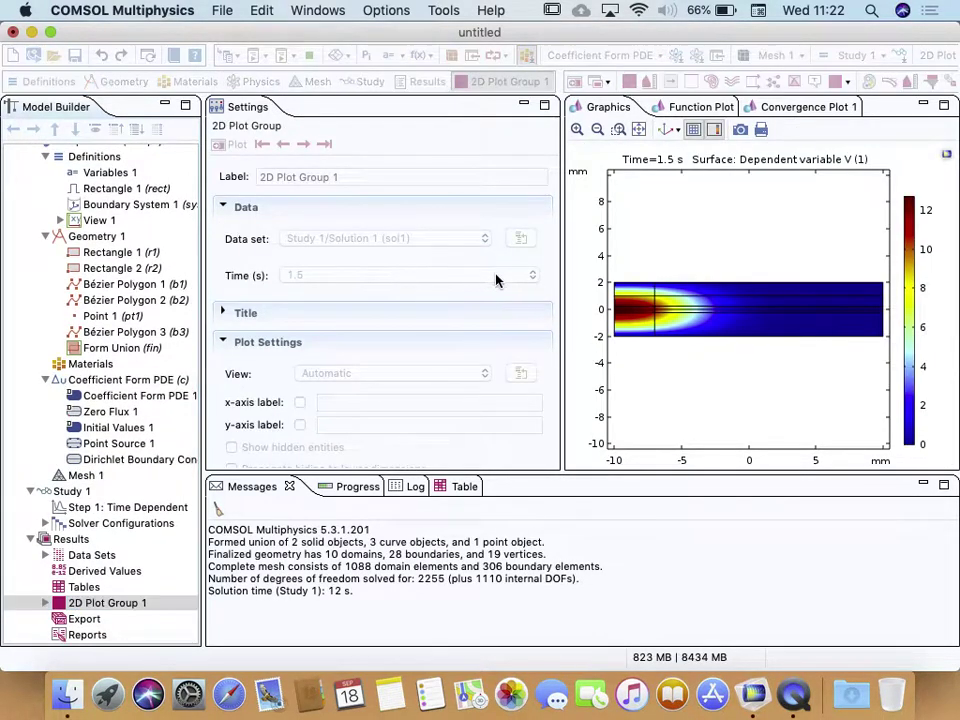
{"action": "left_click", "coordinate": [529, 281]}
{"action": "scroll", "coordinate": [437, 196], "scroll_direction": "up", "scroll_amount": 20}
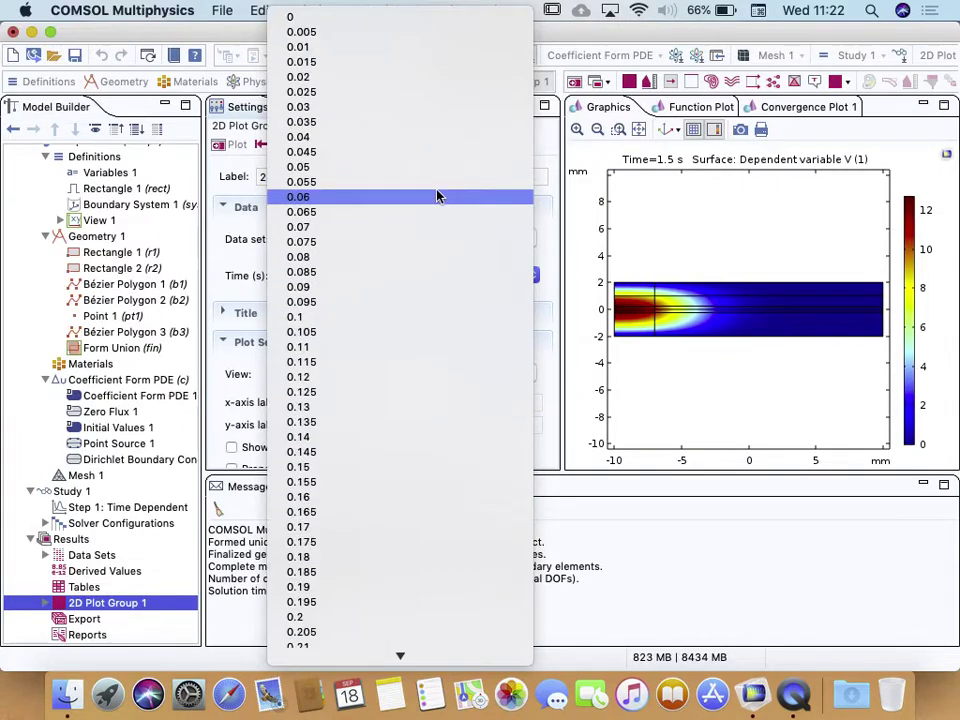
{"action": "left_click", "coordinate": [300, 16]}
{"action": "left_click", "coordinate": [237, 146]}
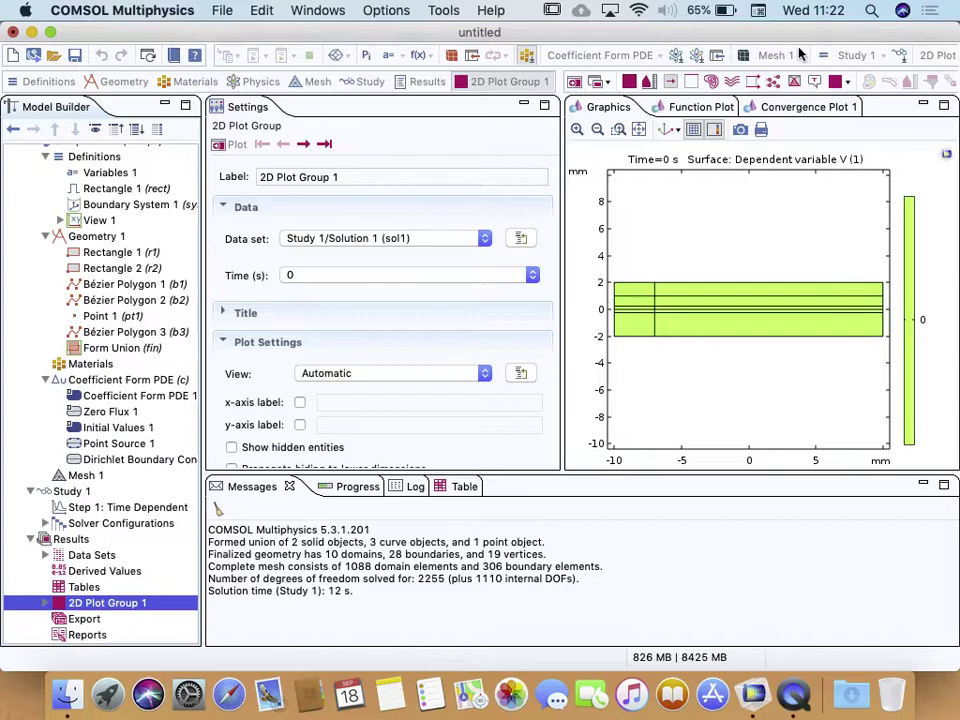
{"action": "left_click", "coordinate": [383, 10]}
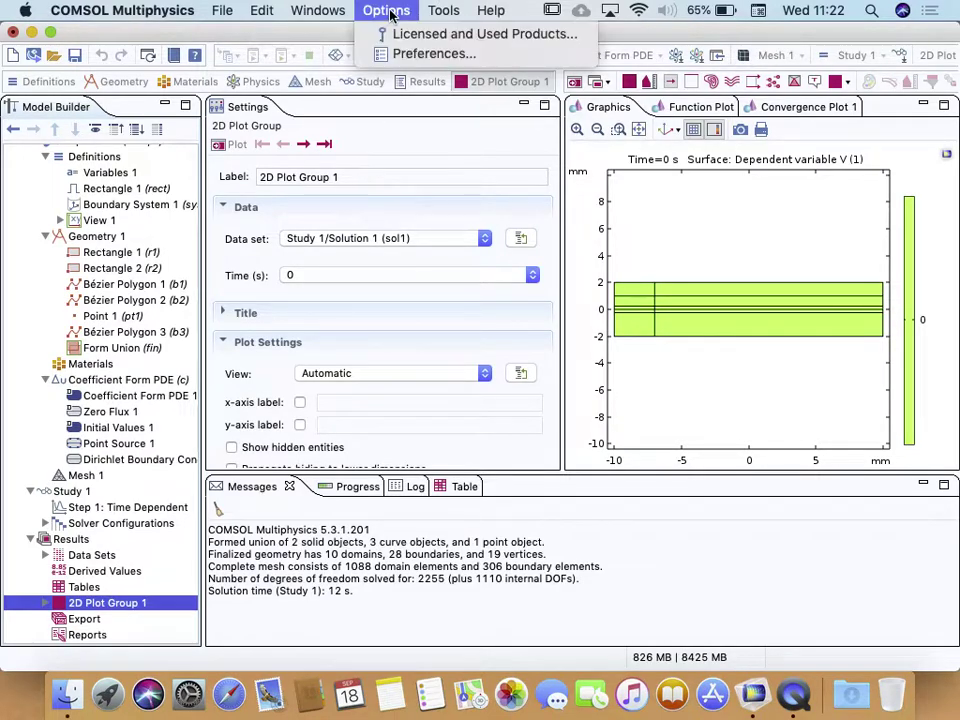
{"action": "mouse_move", "coordinate": [321, 8]}
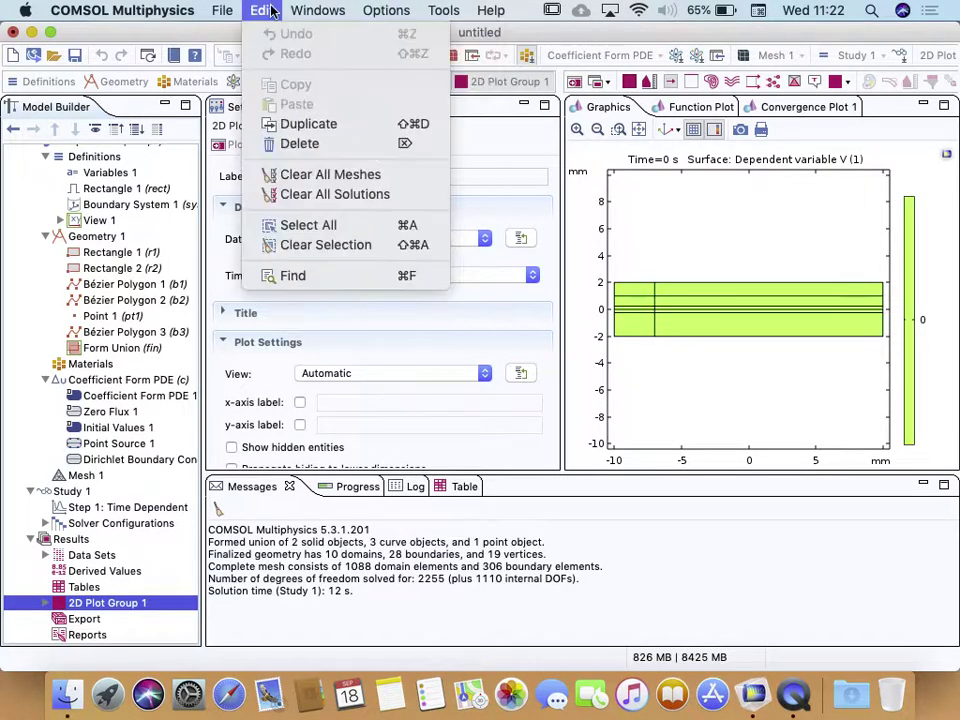
{"action": "mouse_move", "coordinate": [225, 12]}
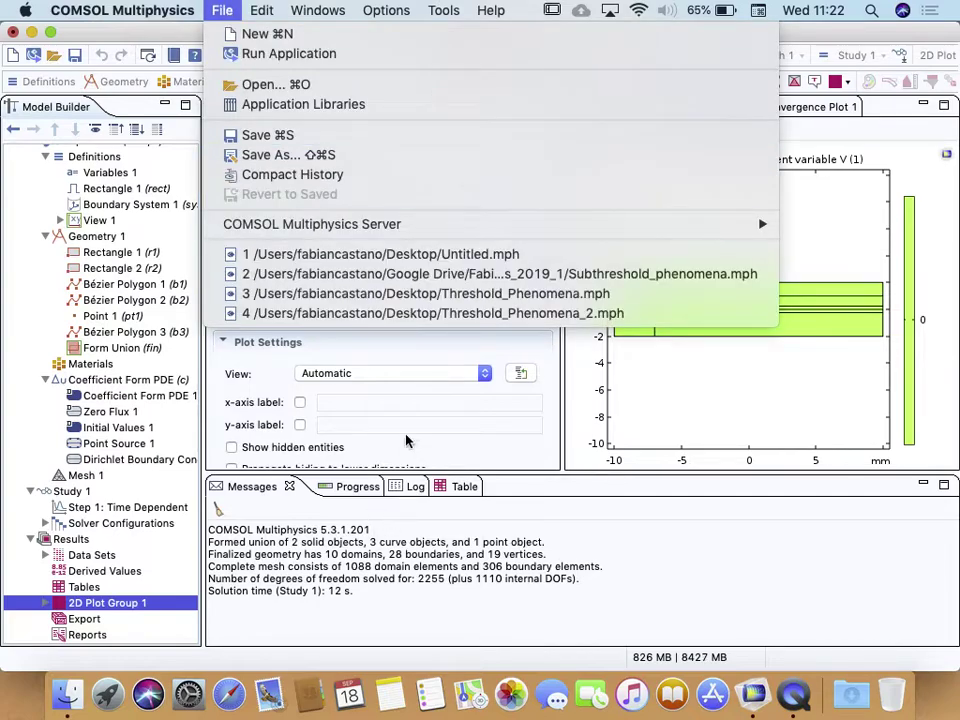
{"action": "left_click", "coordinate": [306, 330]}
{"action": "scroll", "coordinate": [467, 386], "scroll_direction": "down", "scroll_amount": 10}
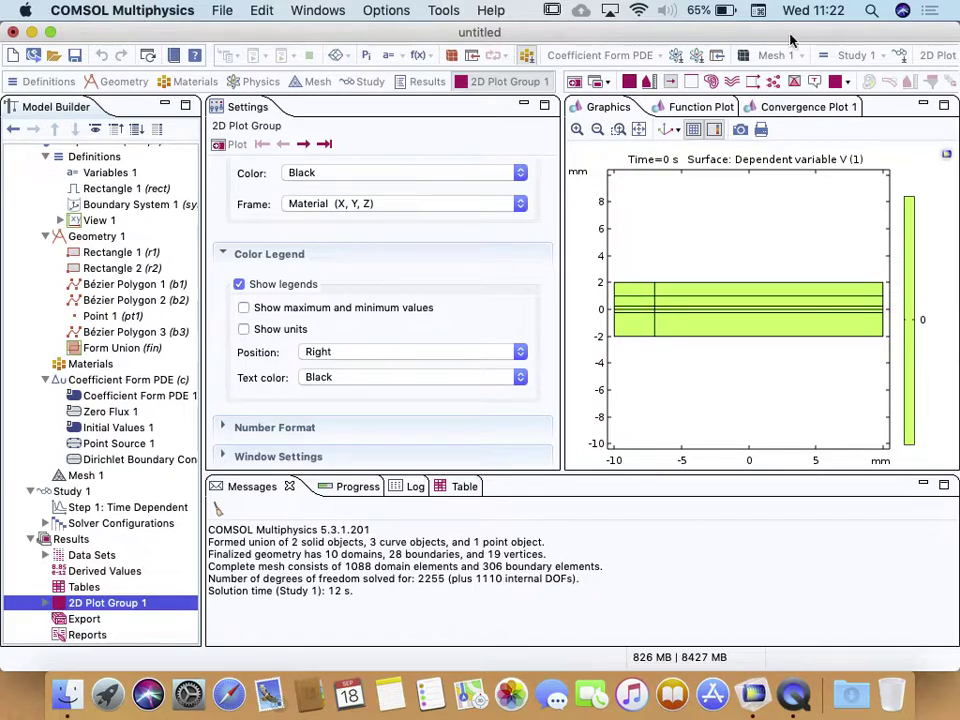
{"action": "left_click", "coordinate": [48, 84]}
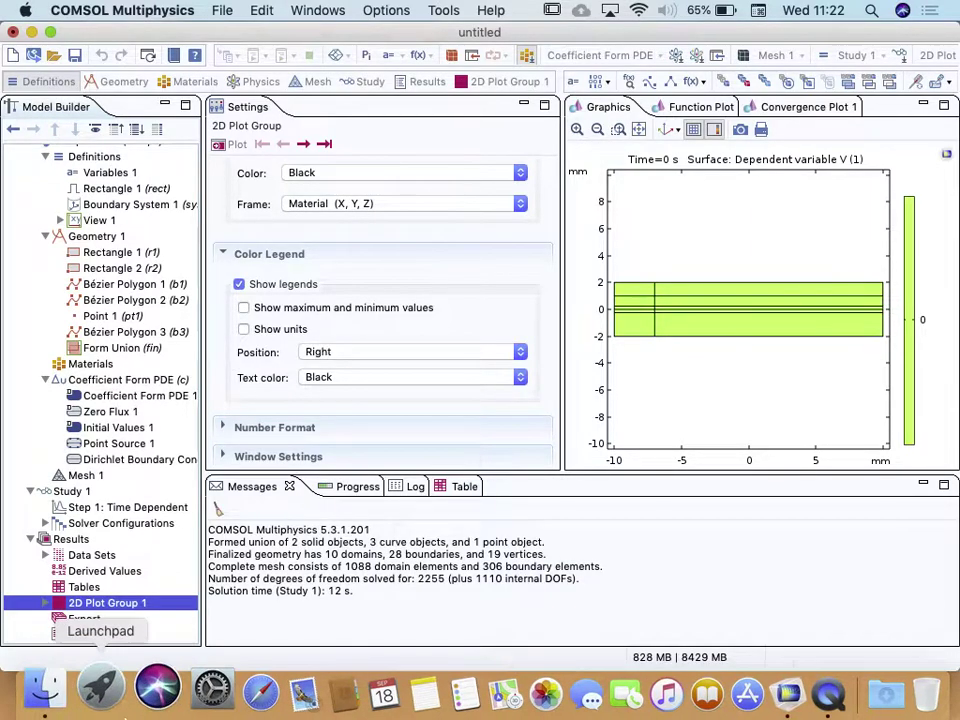
{"action": "right_click", "coordinate": [96, 605]}
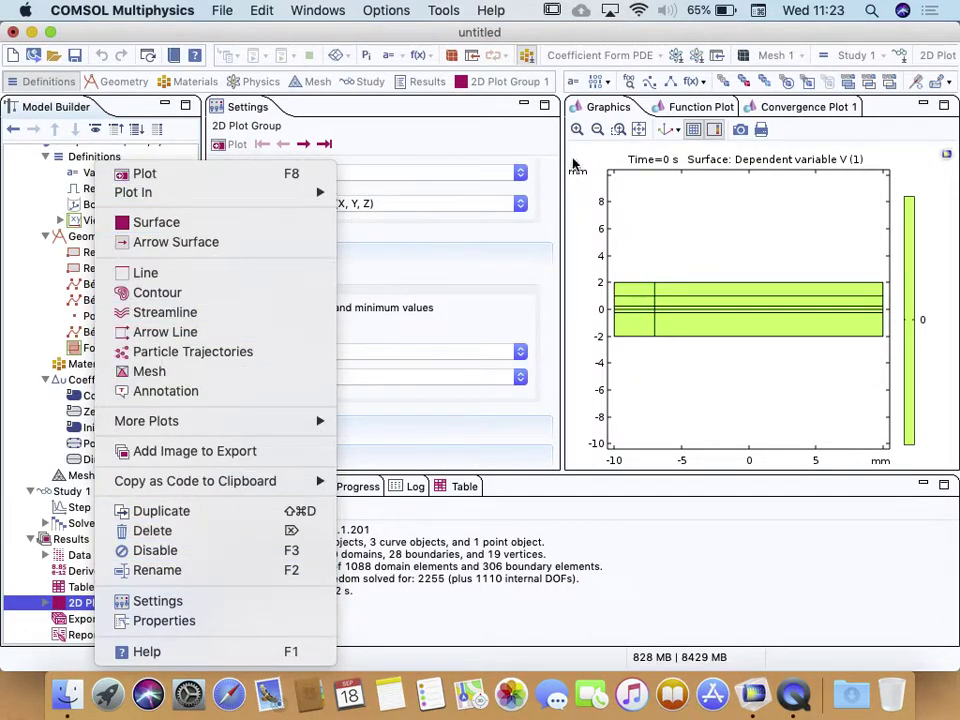
{"action": "left_click", "coordinate": [555, 136]}
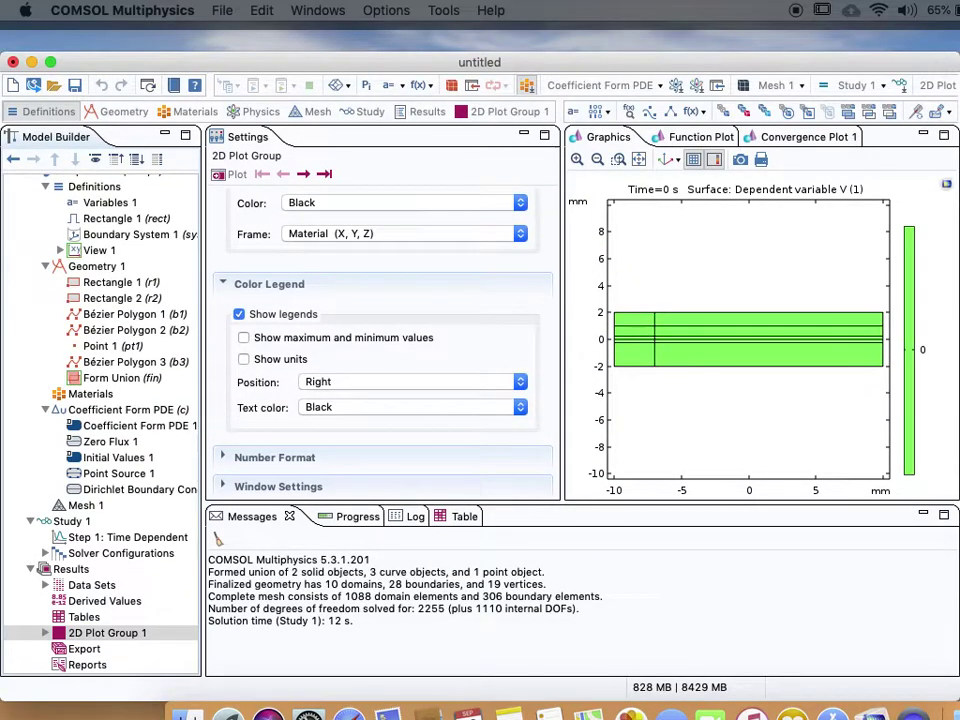
{"action": "left_click_drag", "start_coordinate": [957, 70], "coordinate": [959, 70]}
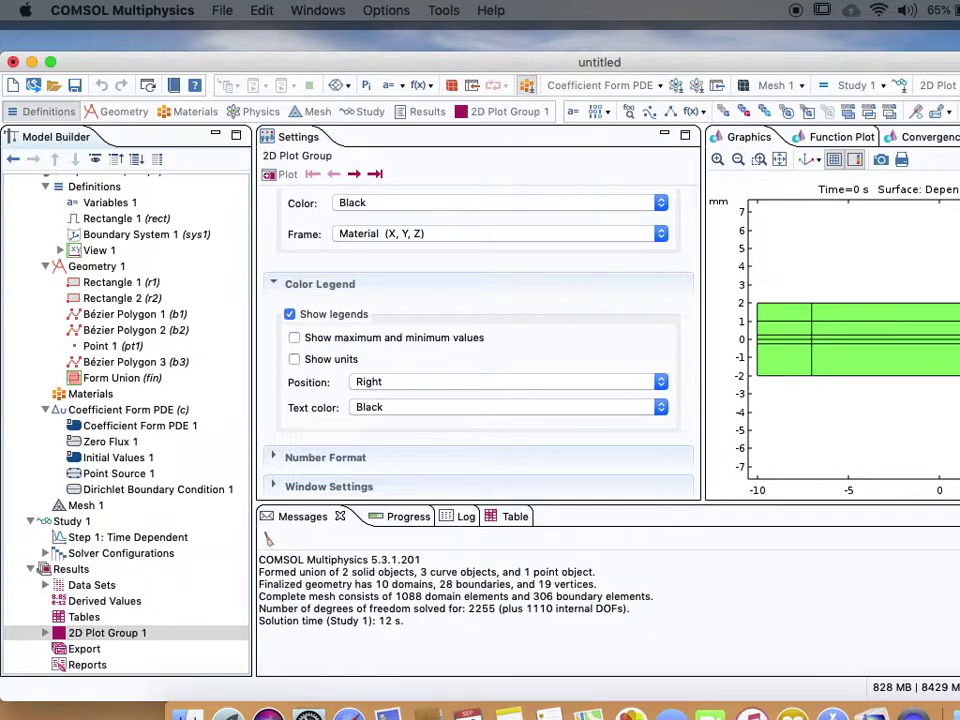
{"action": "left_click", "coordinate": [957, 86]}
{"action": "left_click", "coordinate": [957, 106]}
- Expand 2D Plot Group 1 and open the settings of its Surface 1 plot
{"action": "left_click", "coordinate": [101, 634]}
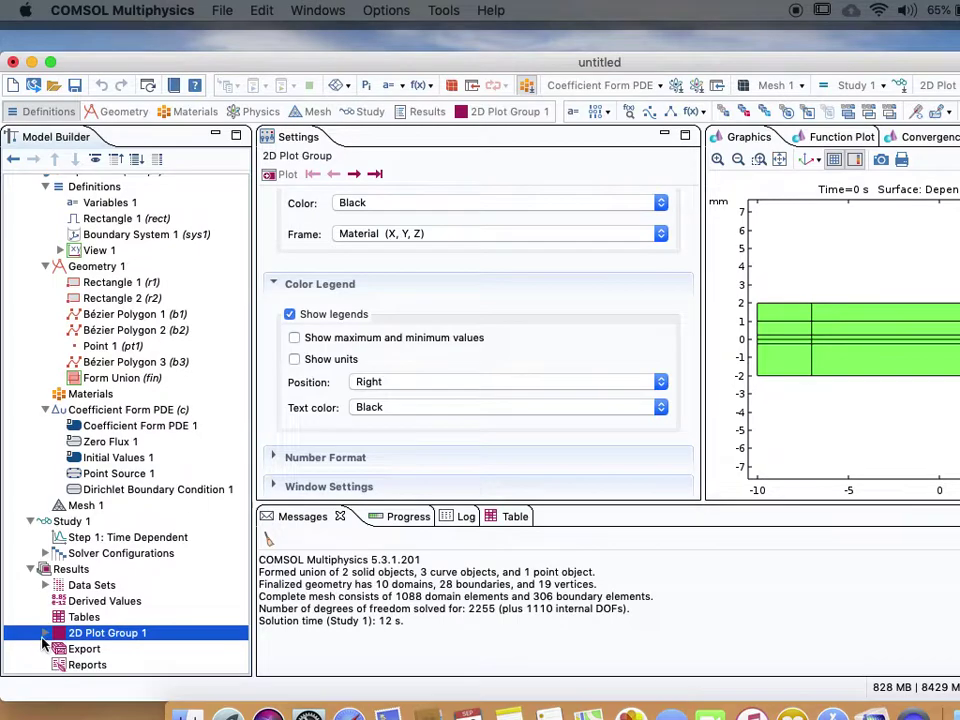
{"action": "left_click", "coordinate": [45, 633]}
{"action": "left_click", "coordinate": [80, 649]}
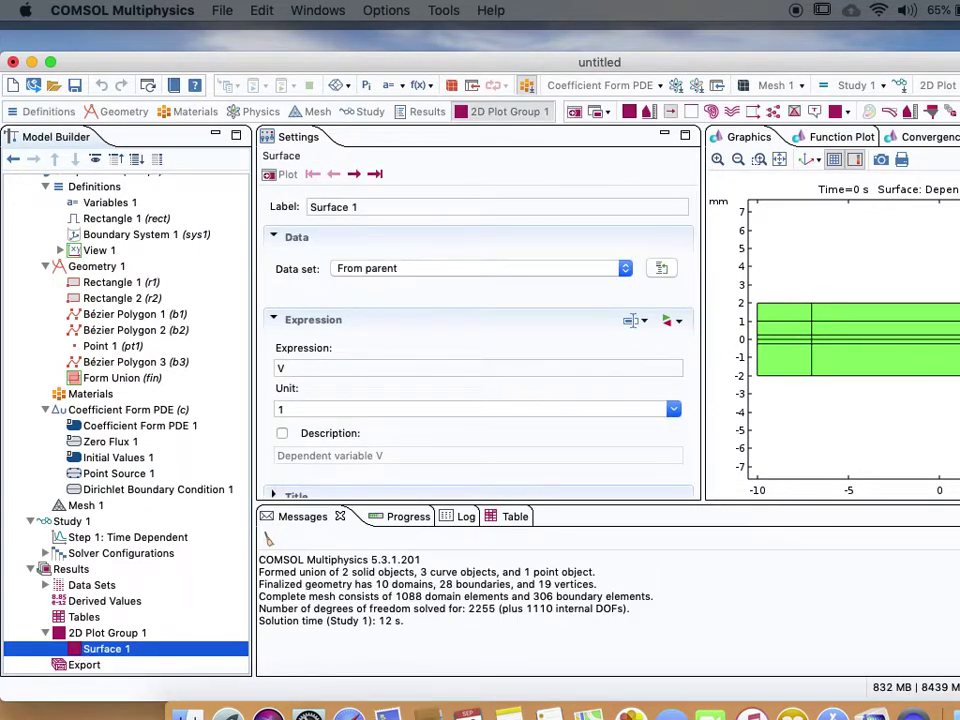
- Move and widen the program window so that the remaining 2D plot group commands are within reach
{"action": "left_click_drag", "start_coordinate": [959, 111], "coordinate": [924, 111]}
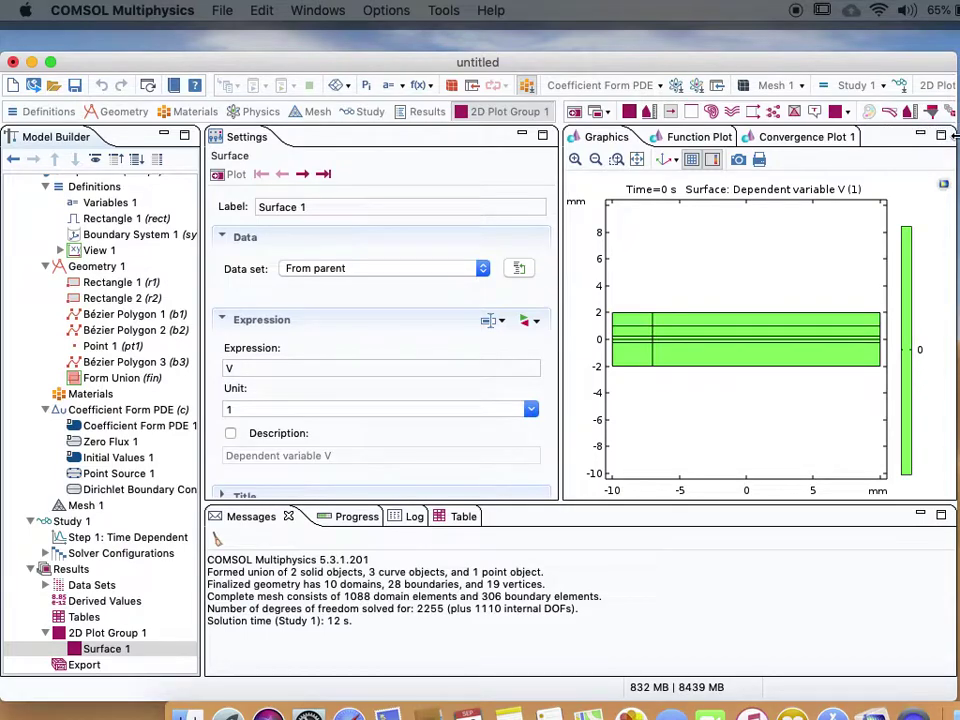
{"action": "left_click_drag", "start_coordinate": [959, 111], "coordinate": [959, 111]}
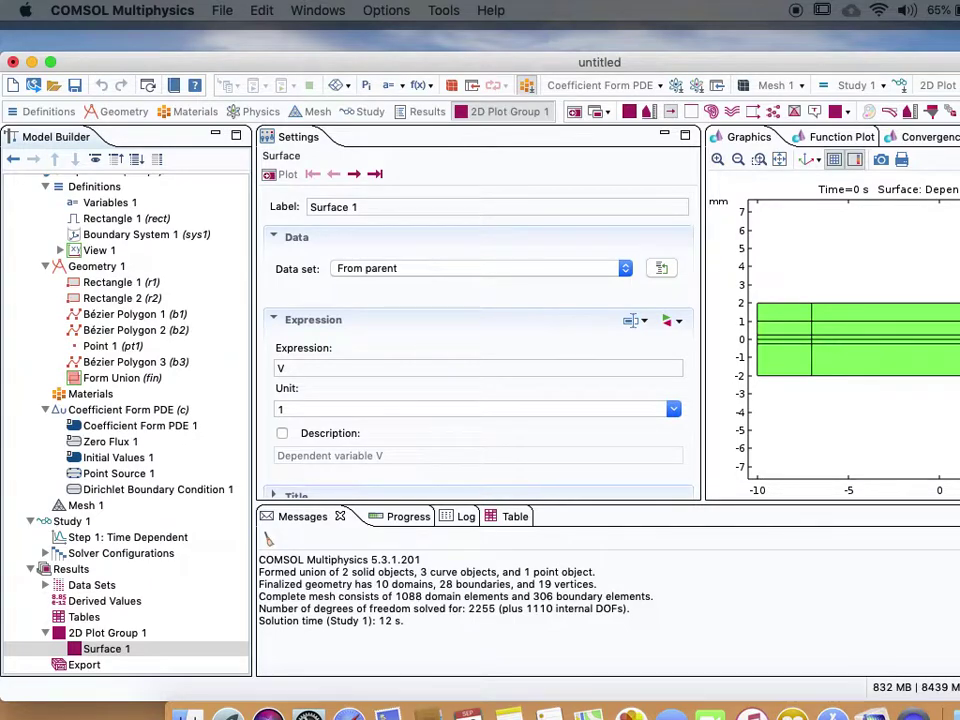
{"action": "double_click", "coordinate": [722, 60]}
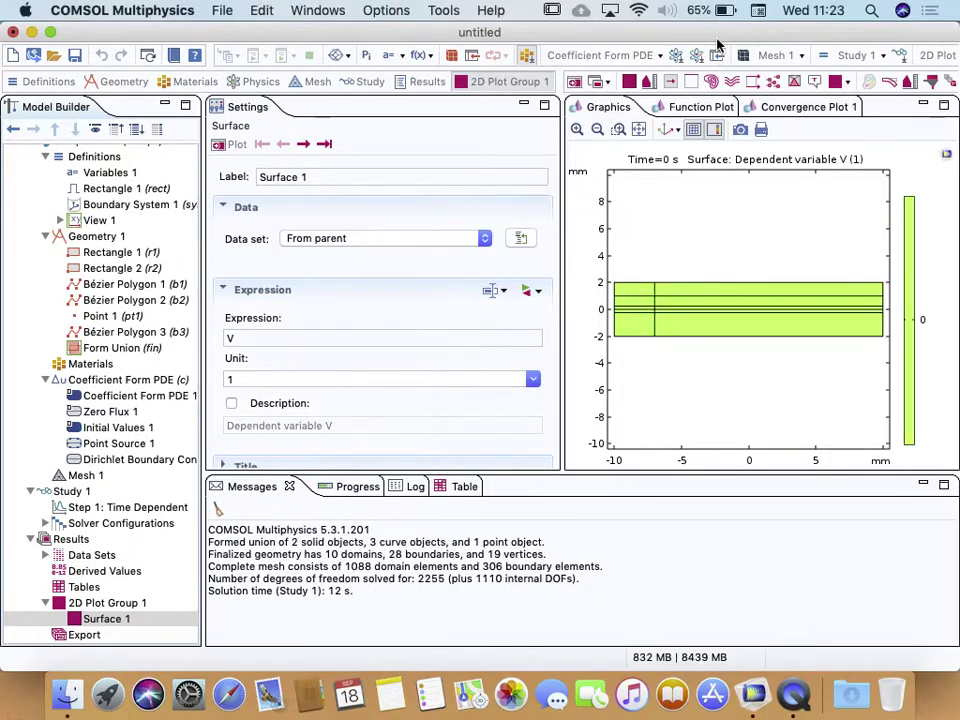
{"action": "left_click_drag", "start_coordinate": [872, 40], "coordinate": [646, 40]}
{"action": "left_click_drag", "start_coordinate": [733, 154], "coordinate": [916, 173]}
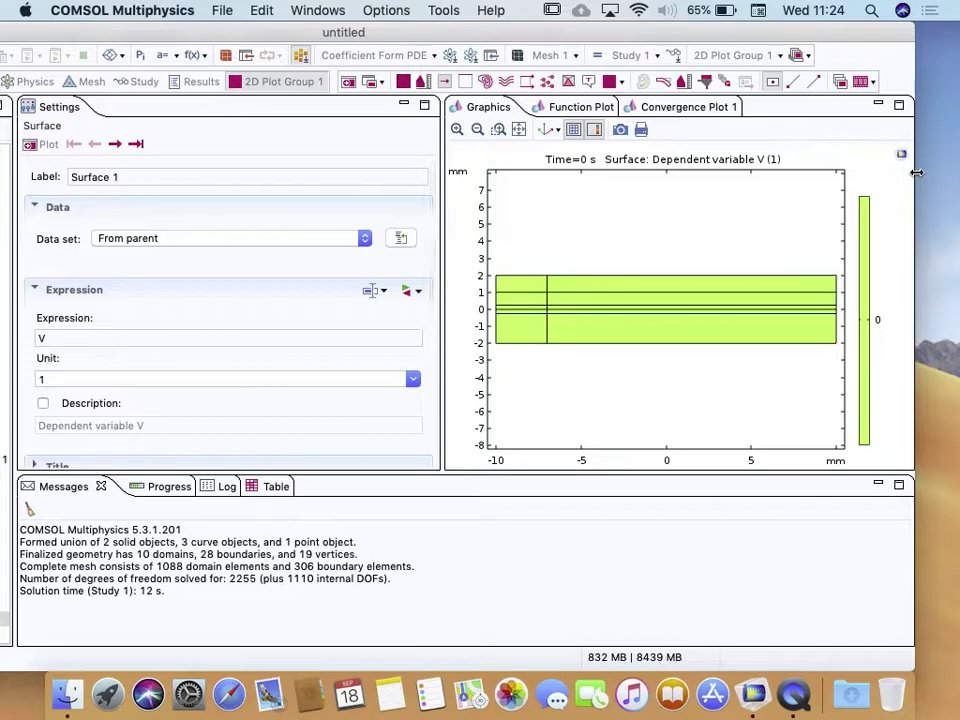
- Create a Player animation of 2D Plot Group 1 over all stored times and play it
{"action": "left_click", "coordinate": [862, 84]}
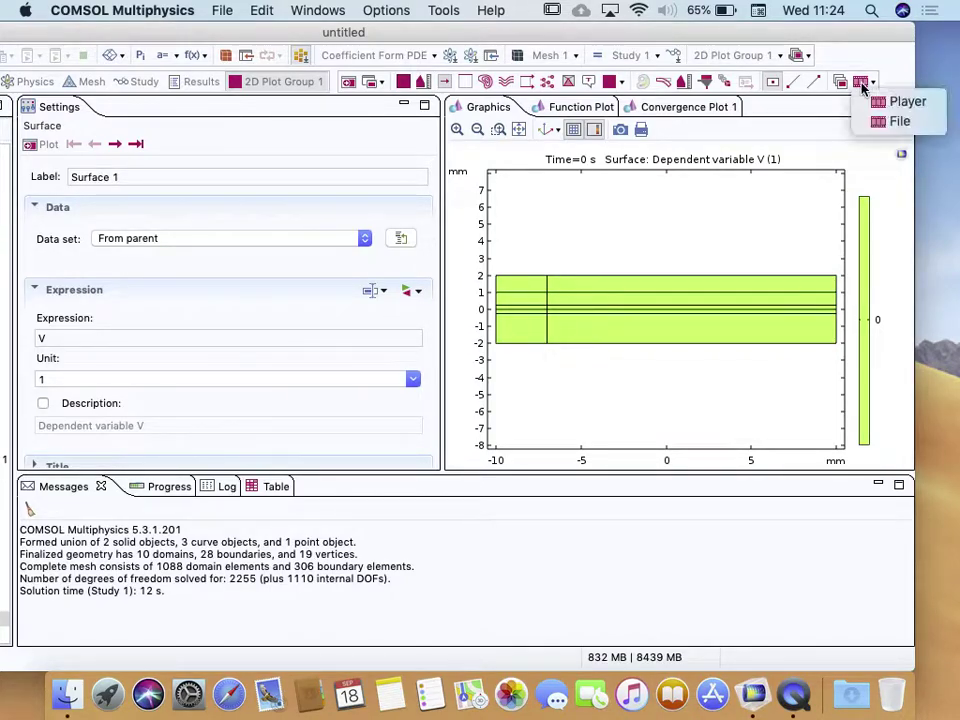
{"action": "left_click", "coordinate": [904, 103]}
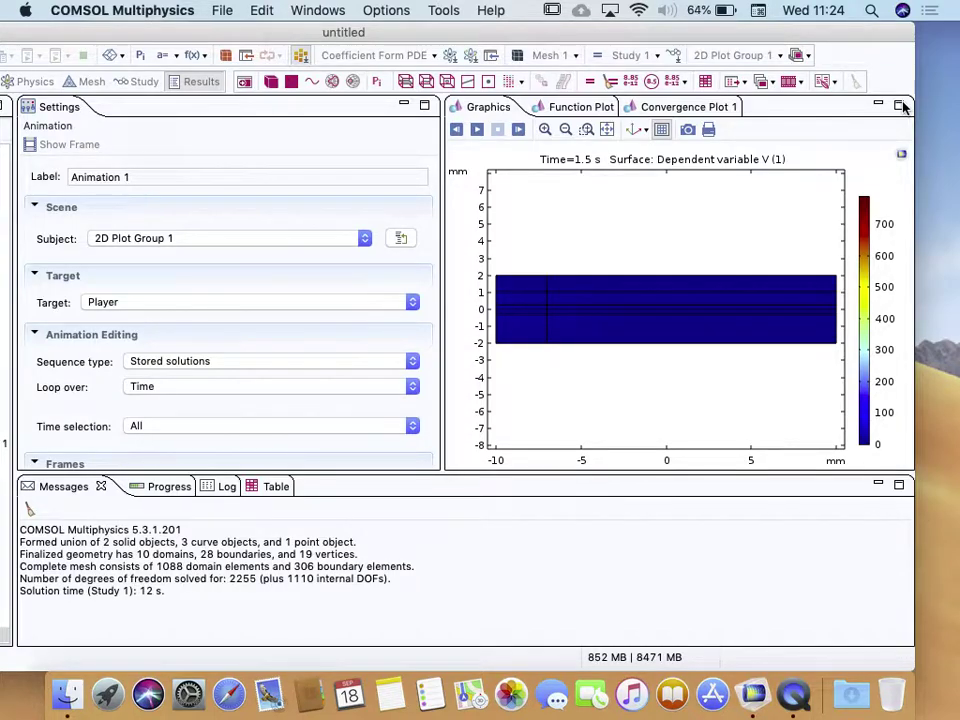
{"action": "left_click", "coordinate": [477, 129]}
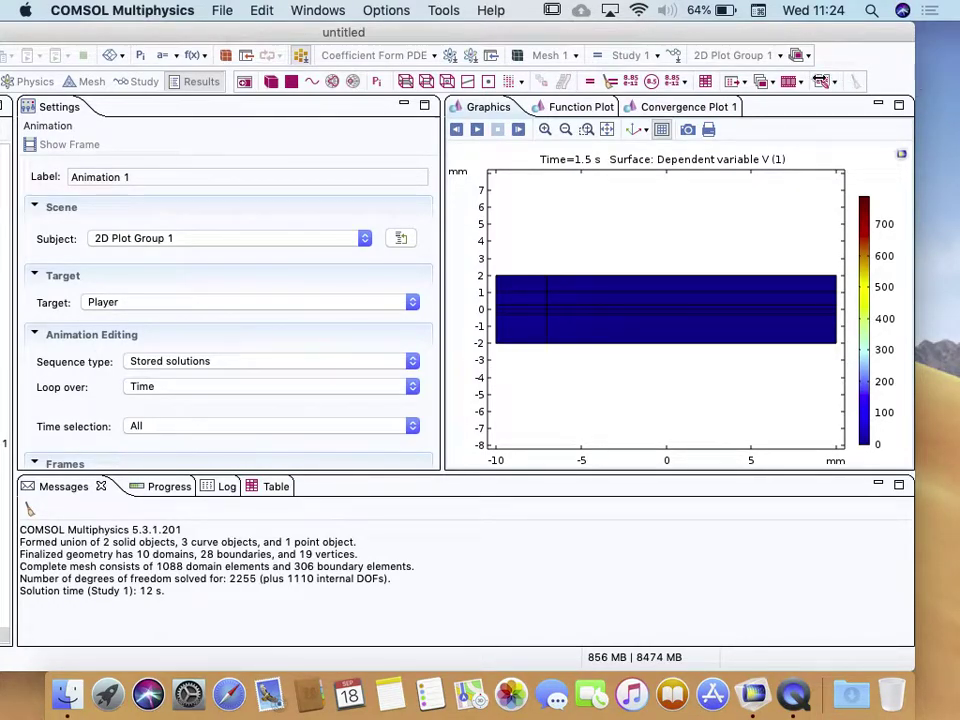
- Move and resize the program window so that it fits the screen with the model tree fully shown
{"action": "left_click_drag", "start_coordinate": [914, 82], "coordinate": [760, 82]}
{"action": "left_click_drag", "start_coordinate": [585, 32], "coordinate": [763, 10]}
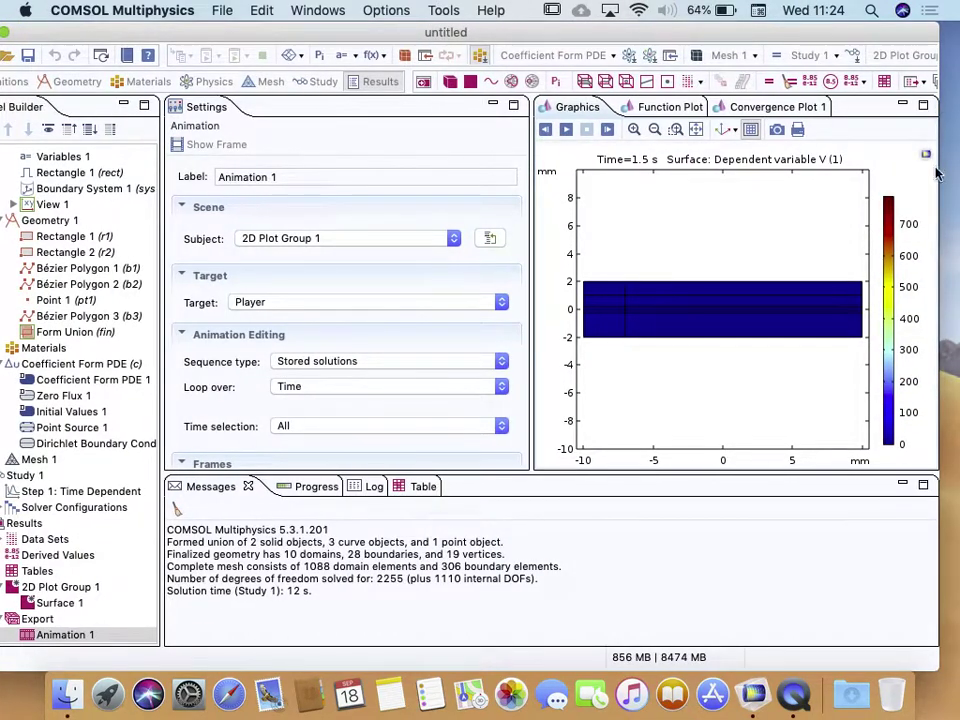
{"action": "left_click_drag", "start_coordinate": [940, 169], "coordinate": [879, 169]}
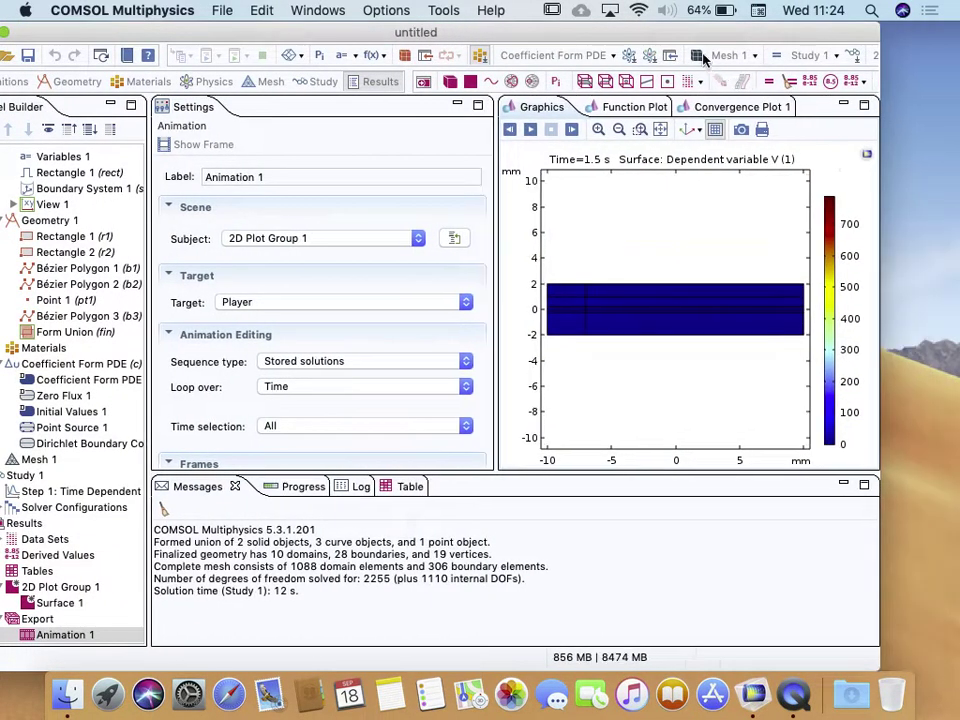
{"action": "left_click_drag", "start_coordinate": [693, 38], "coordinate": [741, 38]}
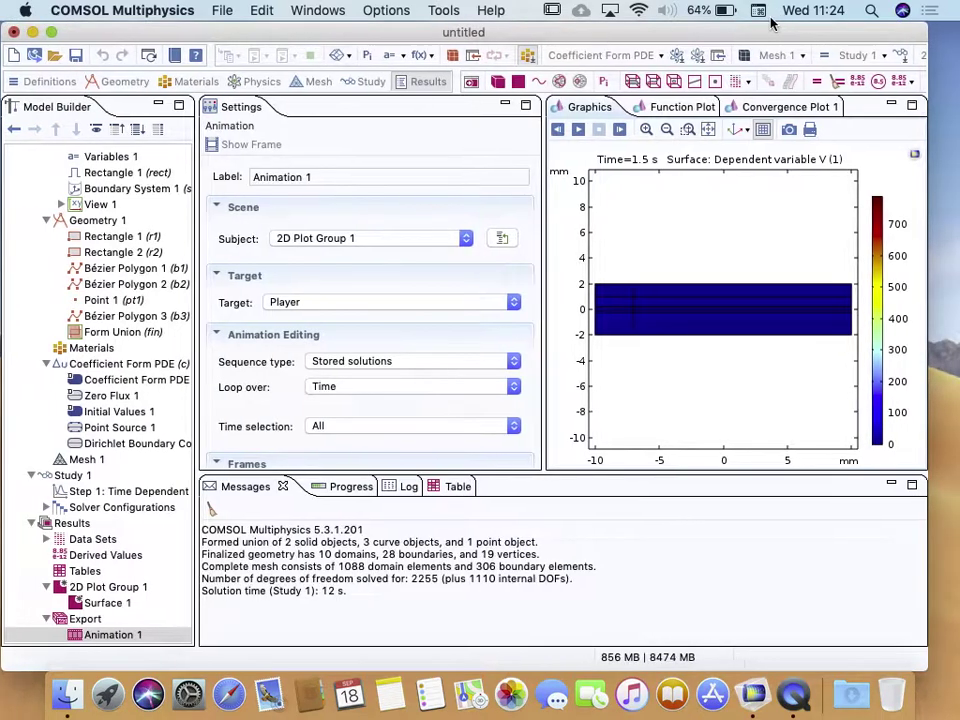
{"action": "left_click_drag", "start_coordinate": [930, 270], "coordinate": [957, 270]}
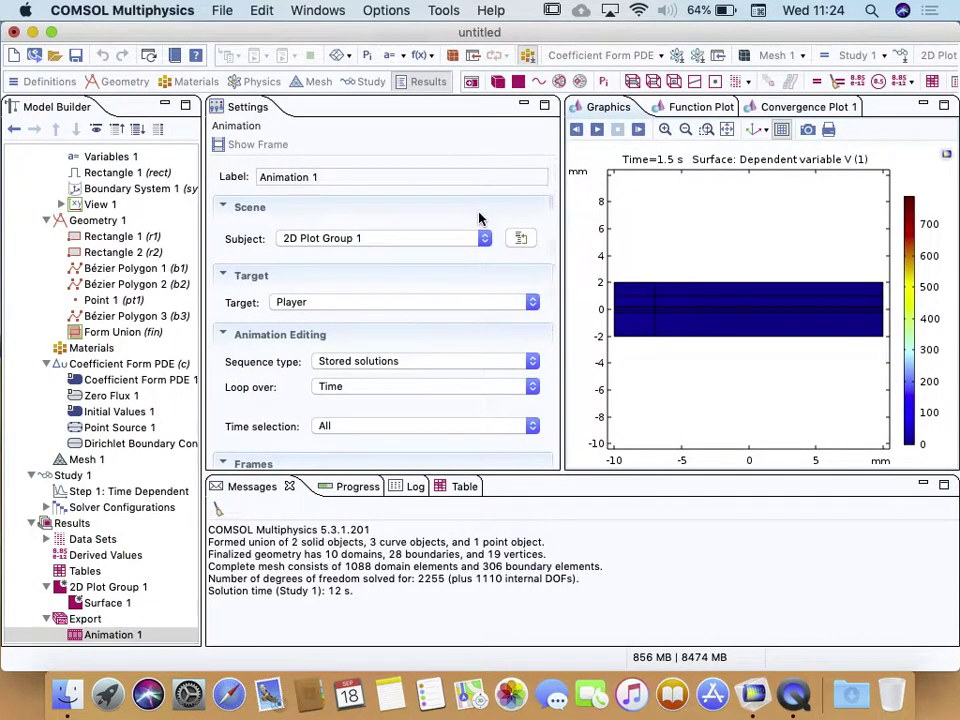
- Add a 1D plot group to the results and insert a Point Graph in it
{"action": "scroll", "coordinate": [100, 505], "scroll_direction": "down", "scroll_amount": 3}
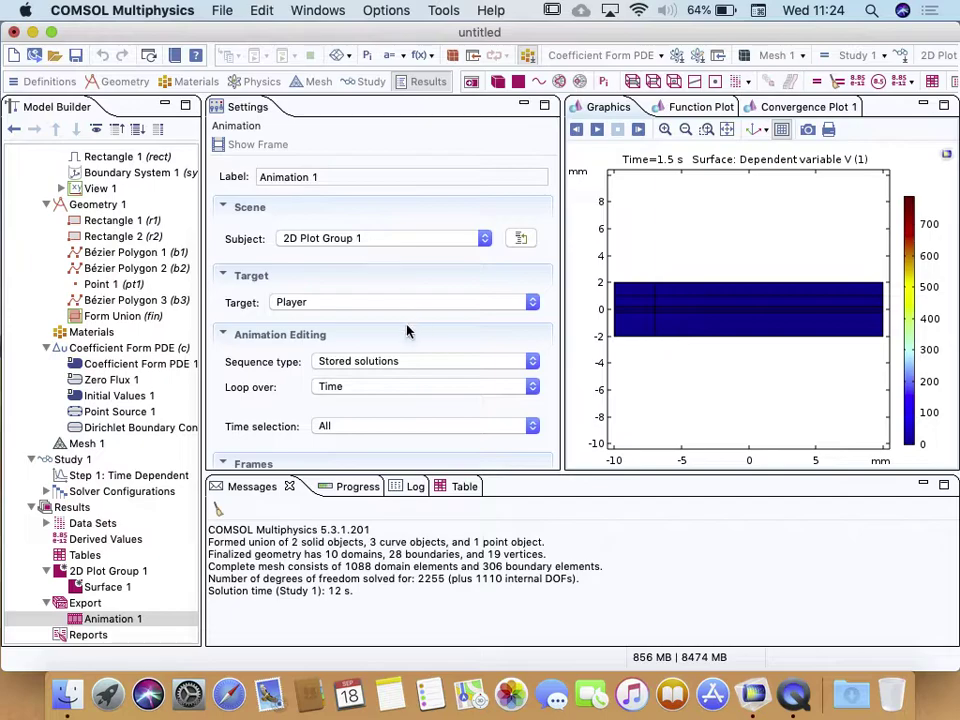
{"action": "scroll", "coordinate": [411, 326], "scroll_direction": "down", "scroll_amount": 5}
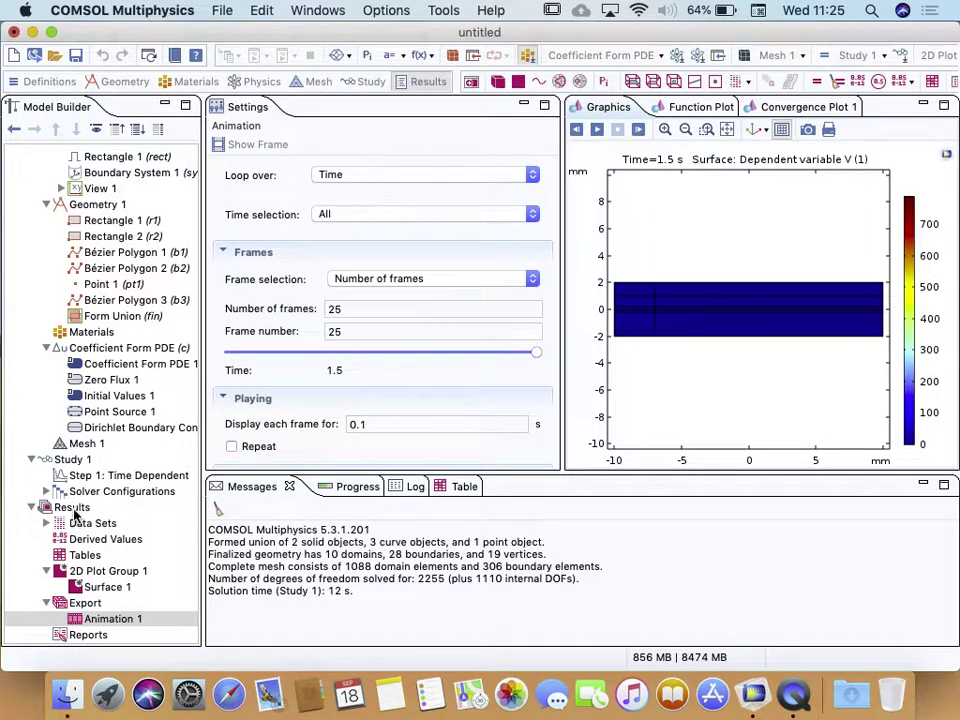
{"action": "left_click", "coordinate": [73, 508]}
{"action": "right_click", "coordinate": [73, 508]}
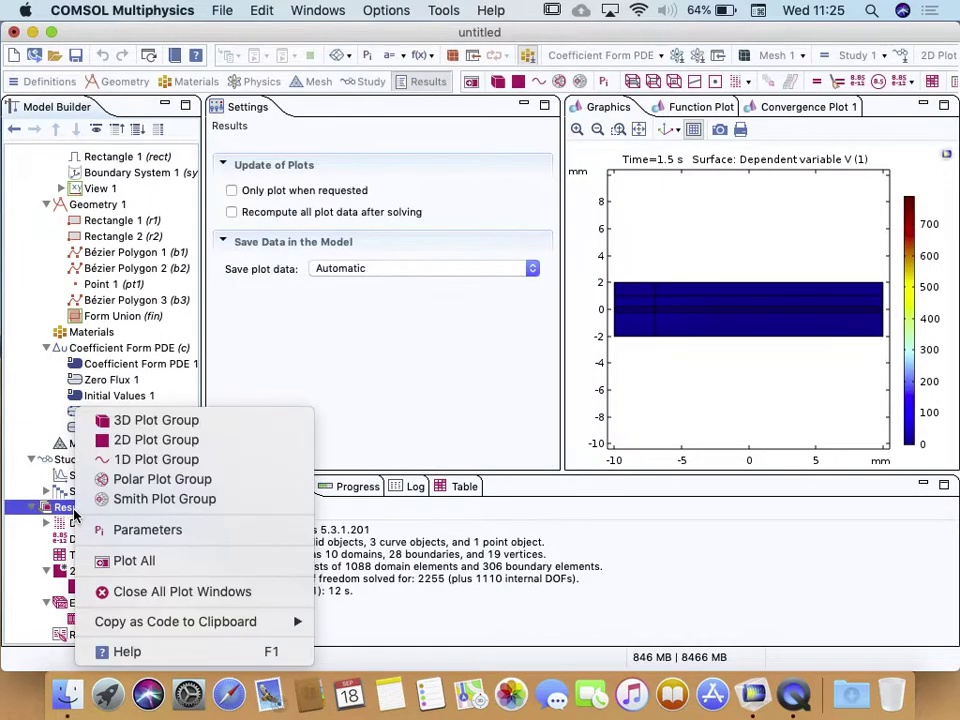
{"action": "key", "text": "Escape"}
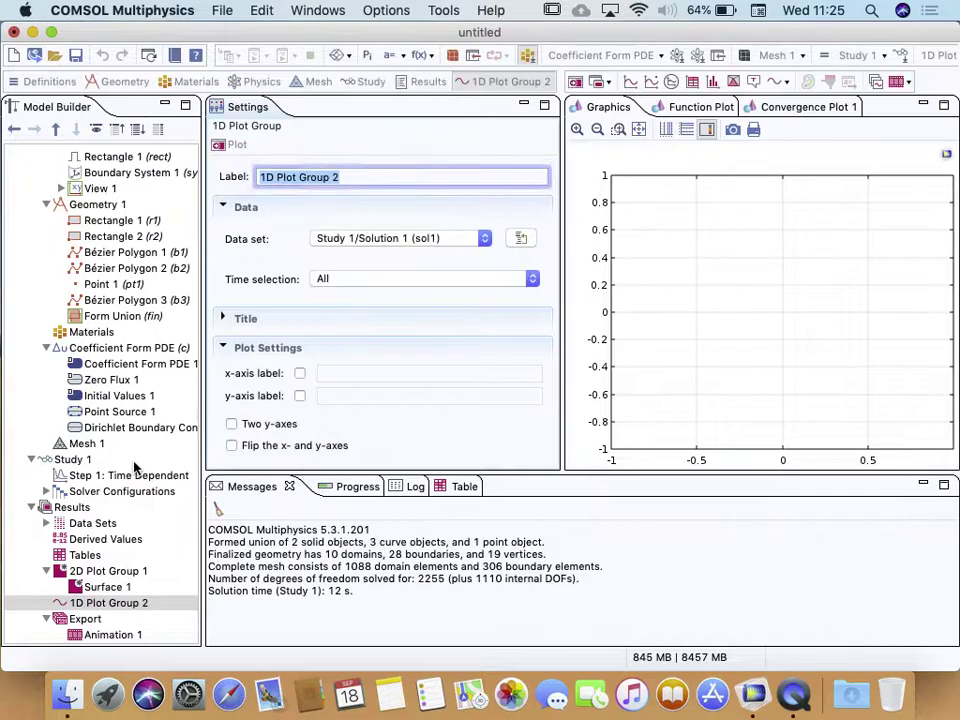
{"action": "right_click", "coordinate": [103, 606]}
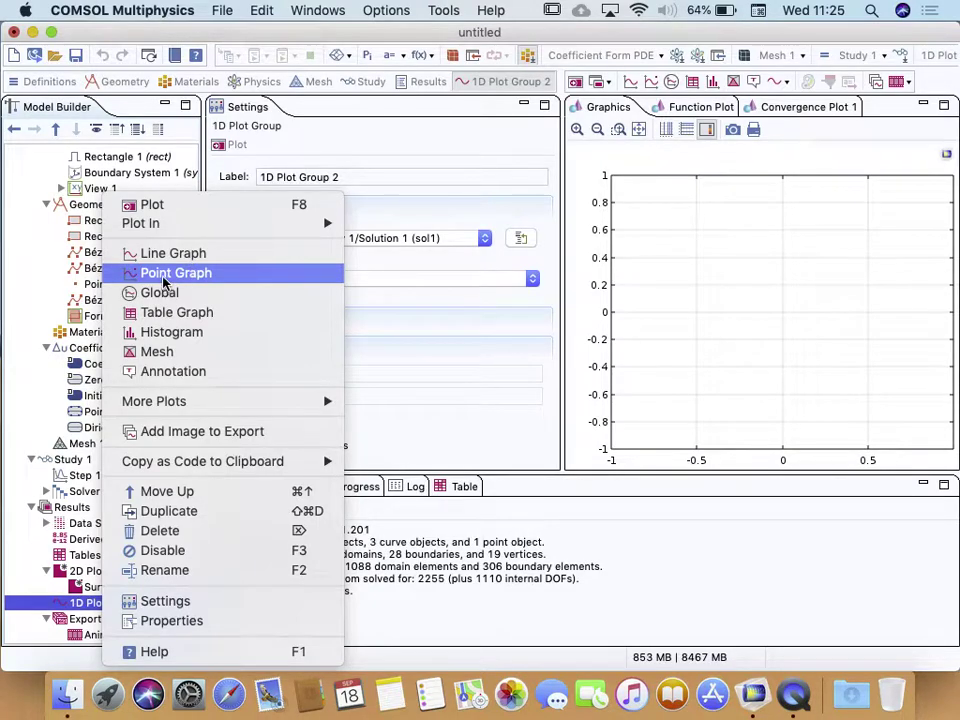
{"action": "key", "text": "Escape"}
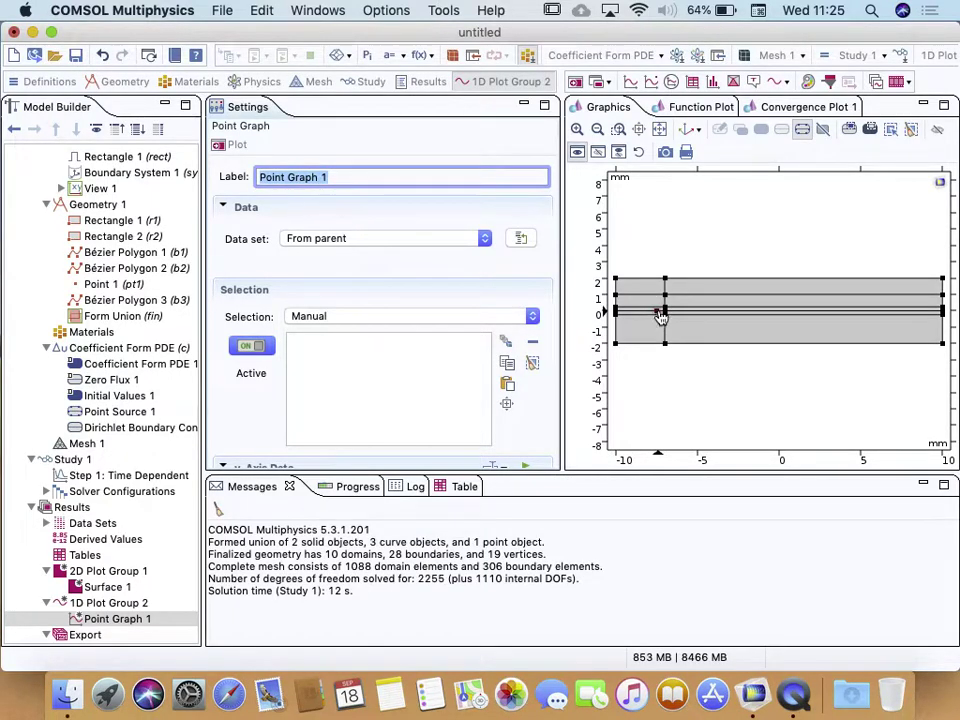
- Assign the point source's point to Point Graph 1, set its y-axis expression to Vo, plot it and widen the graphics area
{"action": "left_click", "coordinate": [659, 314]}
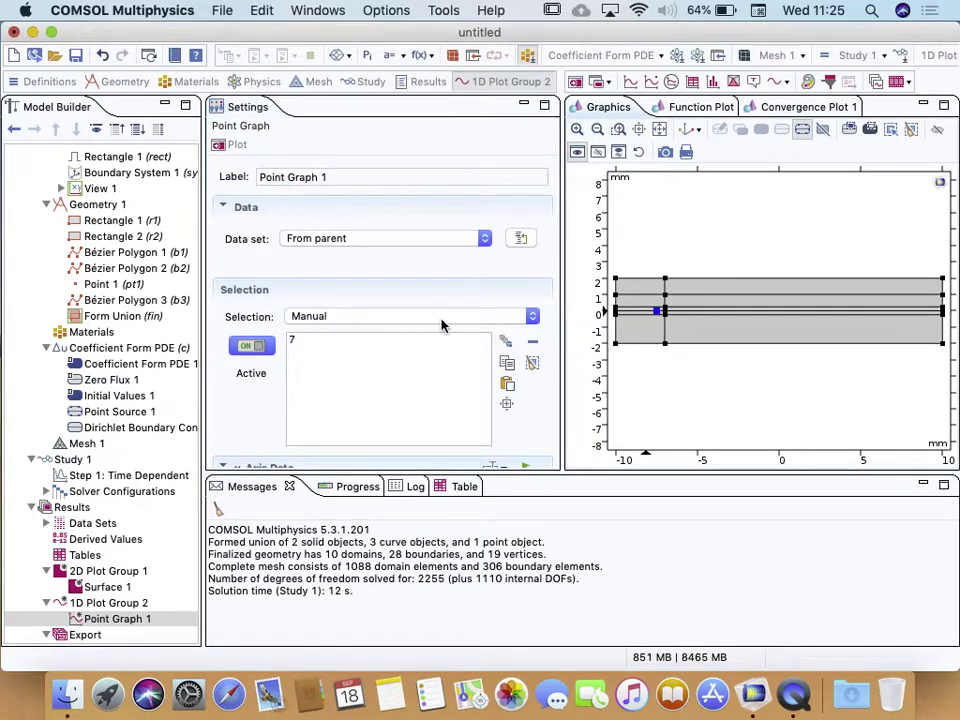
{"action": "scroll", "coordinate": [441, 326], "scroll_direction": "down", "scroll_amount": 1}
{"action": "scroll", "coordinate": [221, 401], "scroll_direction": "down", "scroll_amount": 3}
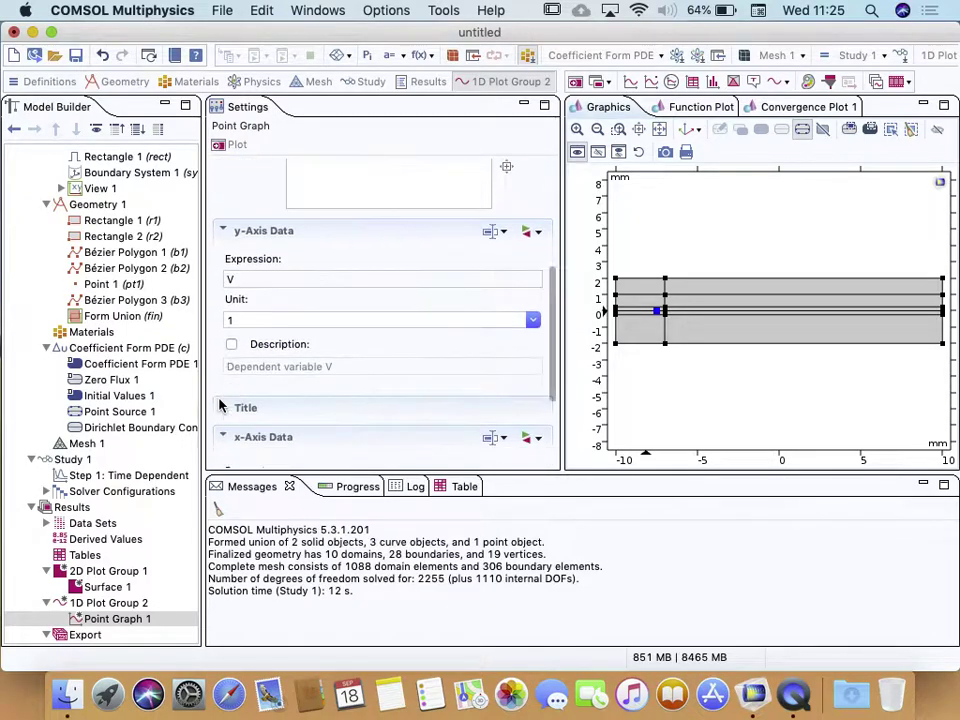
{"action": "scroll", "coordinate": [221, 404], "scroll_direction": "up", "scroll_amount": 1}
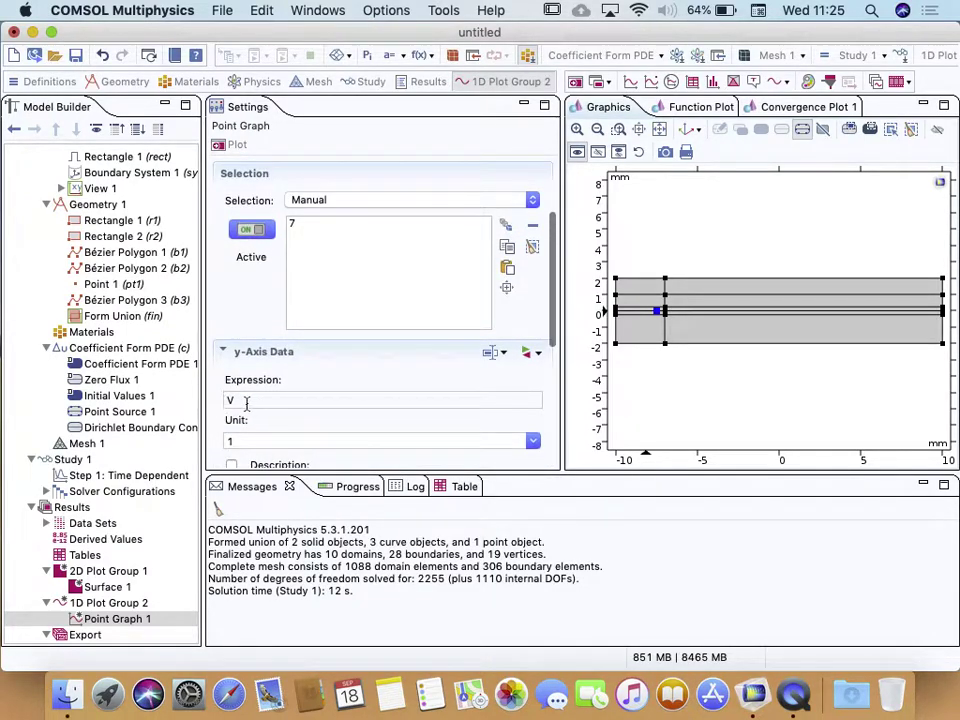
{"action": "left_click", "coordinate": [247, 401]}
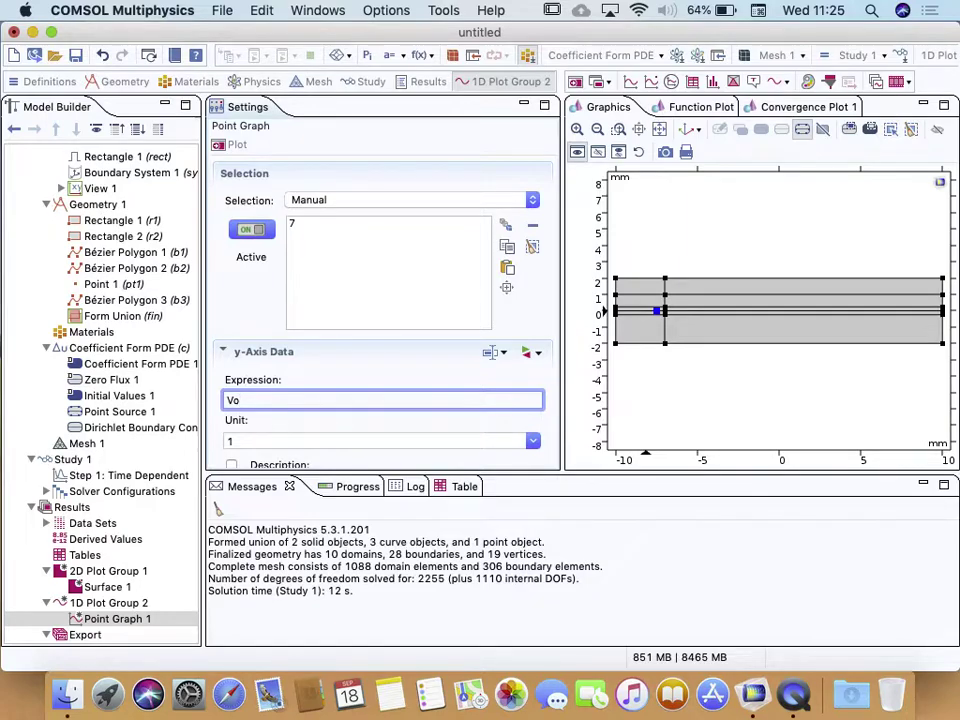
{"action": "left_click", "coordinate": [240, 148]}
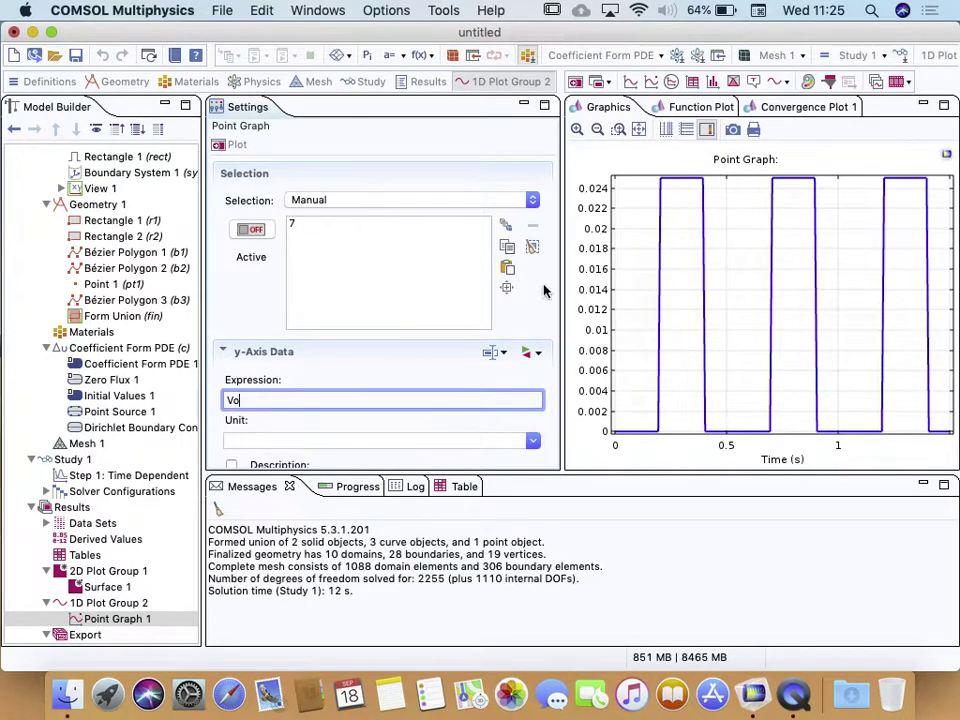
{"action": "left_click_drag", "start_coordinate": [563, 281], "coordinate": [535, 272]}
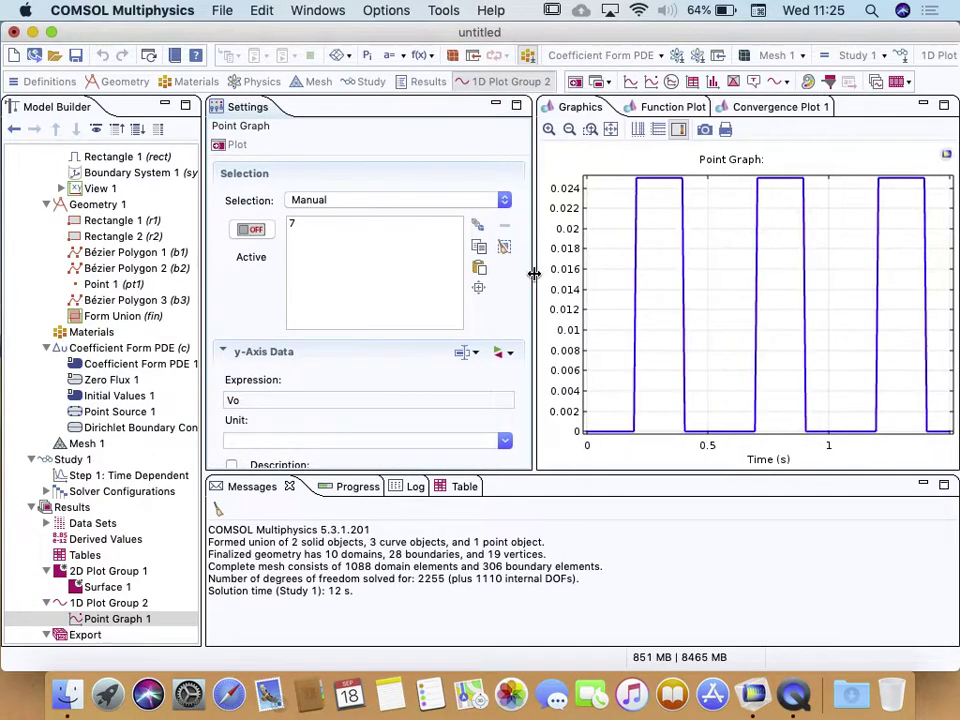
- Delete 1D Plot Group 2 together with its point graph
{"action": "right_click", "coordinate": [83, 605]}
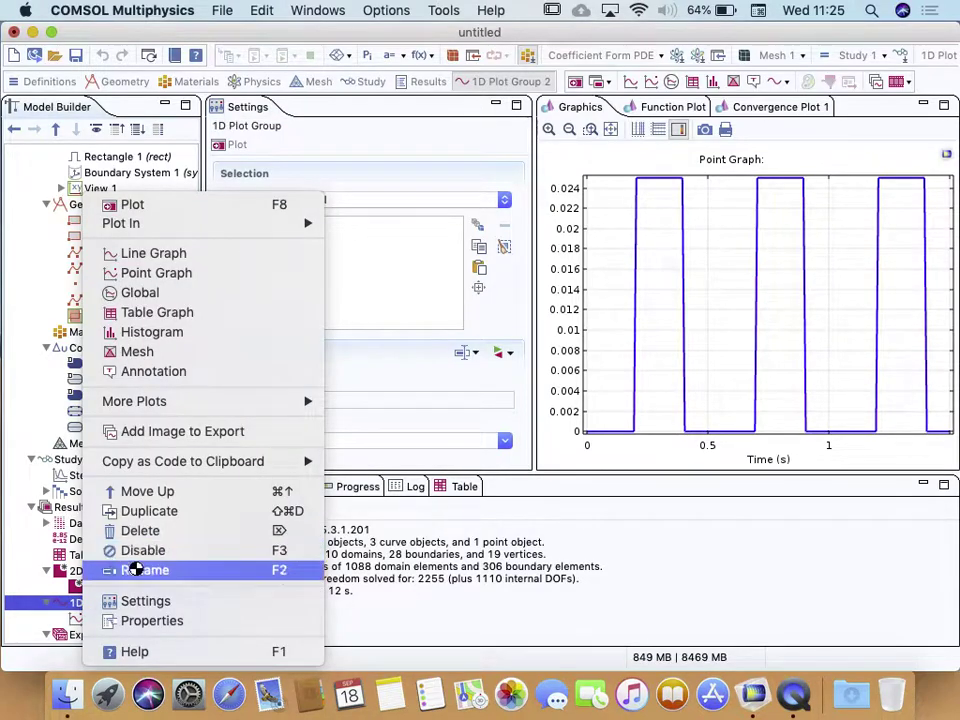
{"action": "left_click", "coordinate": [140, 531]}
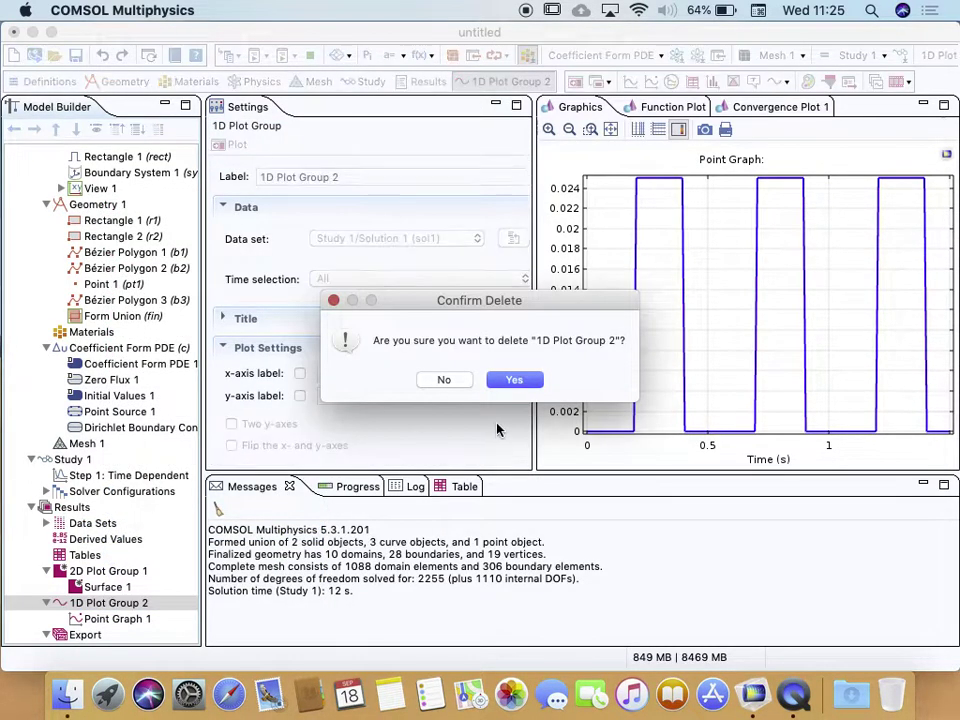
{"action": "left_click", "coordinate": [514, 380]}
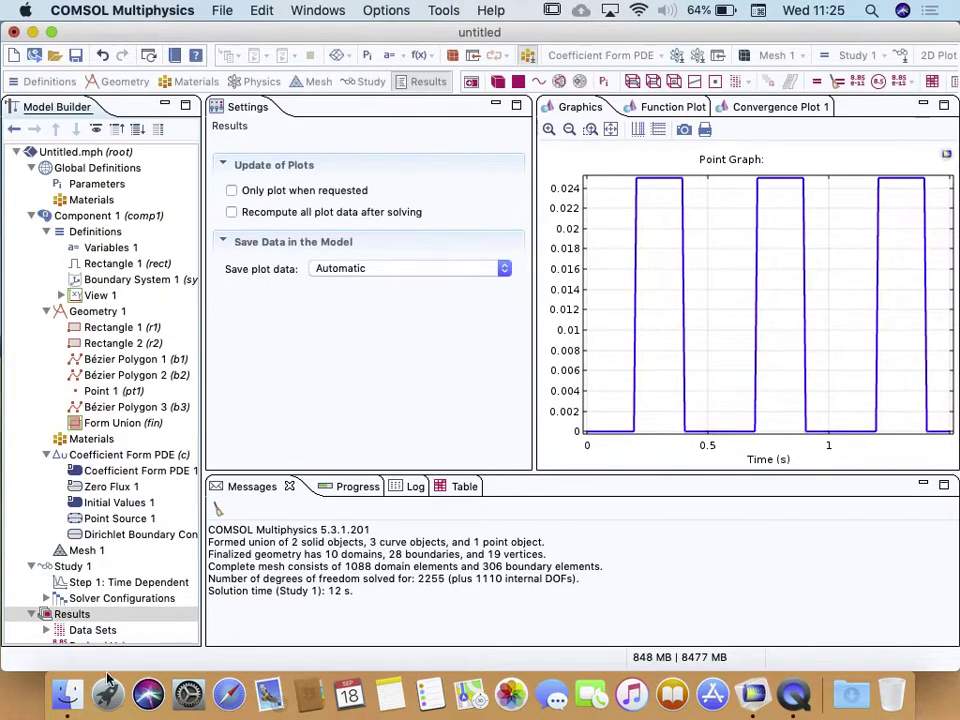
- Show the surface plot again and open the data settings of 2D Plot Group 1
{"action": "scroll", "coordinate": [79, 598], "scroll_direction": "down", "scroll_amount": 5}
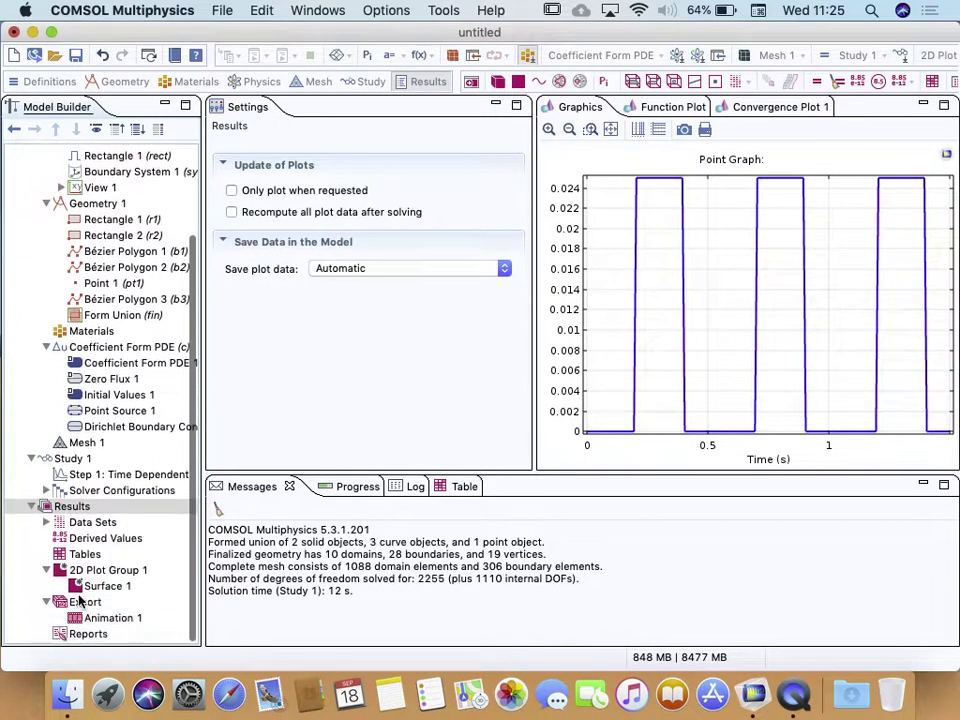
{"action": "left_click", "coordinate": [96, 588]}
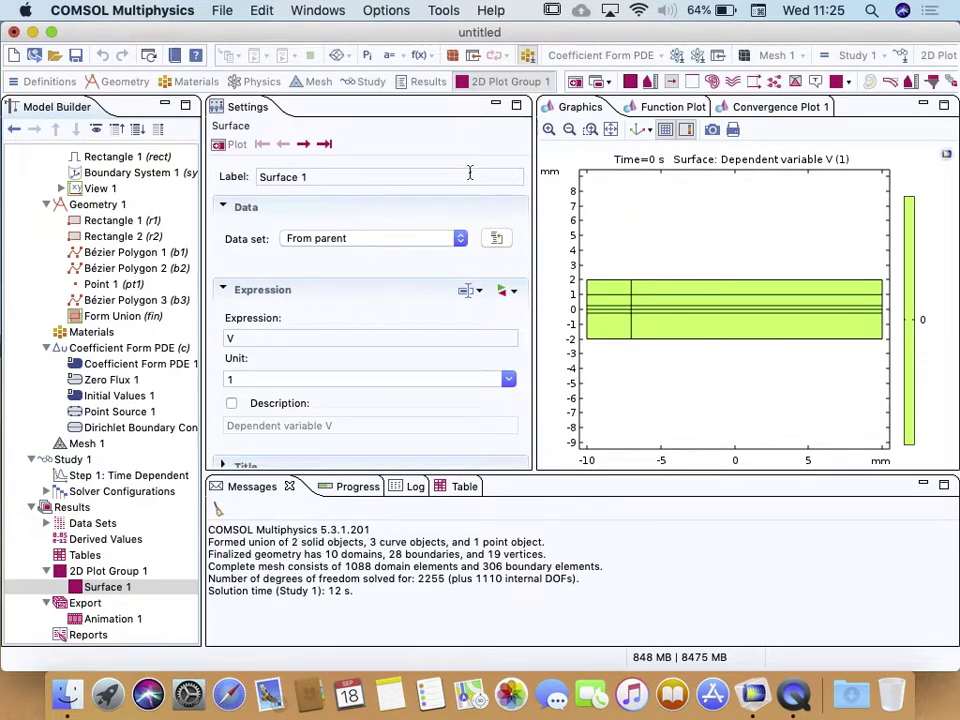
{"action": "left_click", "coordinate": [120, 573]}
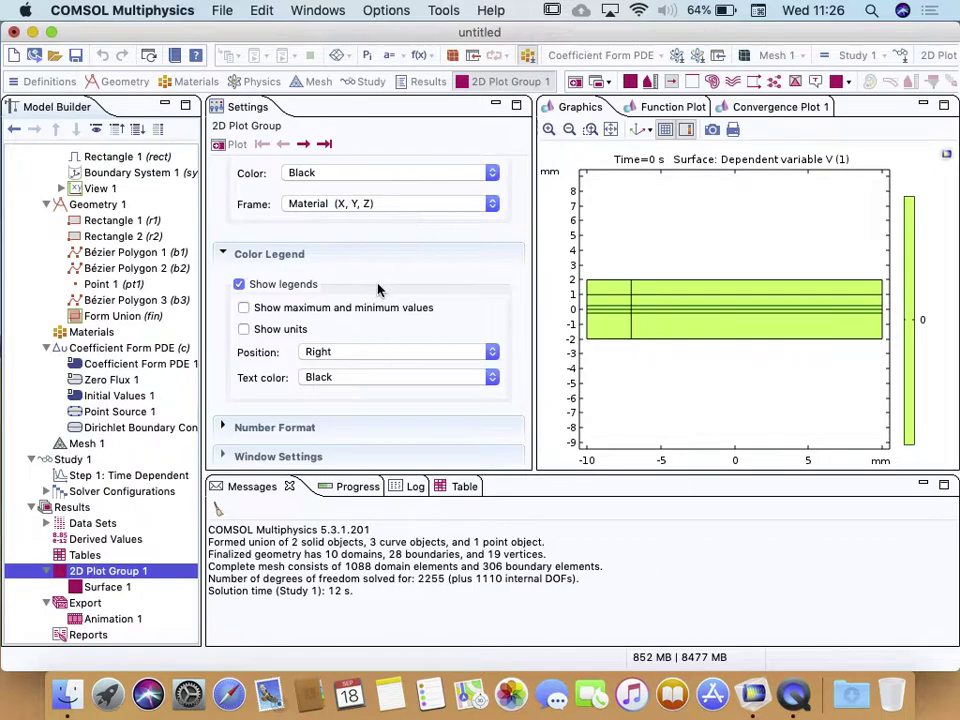
{"action": "scroll", "coordinate": [378, 290], "scroll_direction": "up", "scroll_amount": 10}
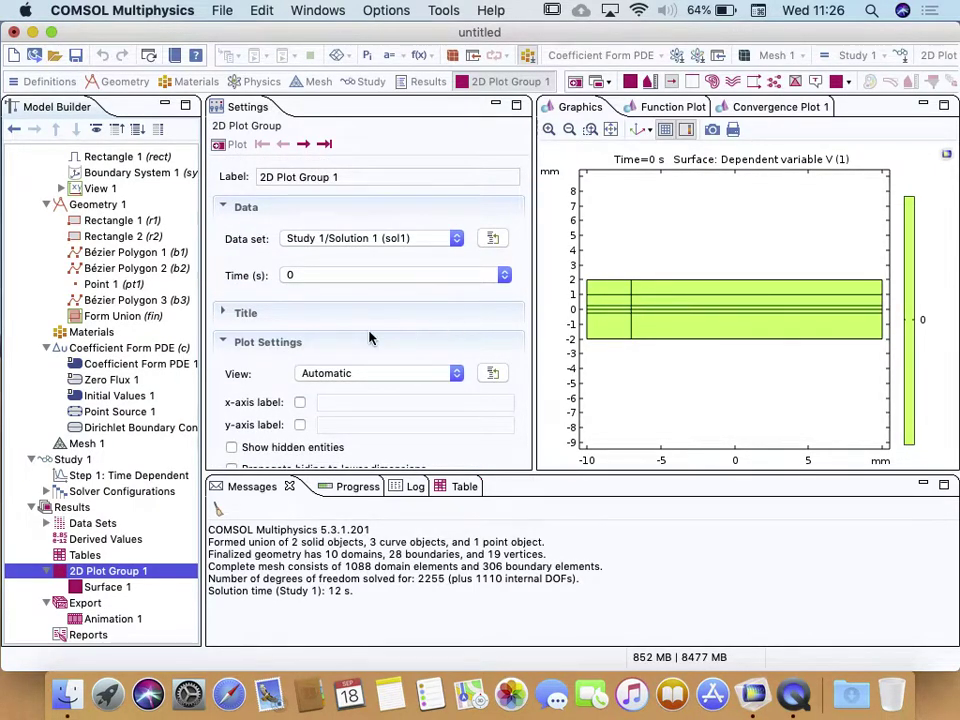
{"action": "left_click", "coordinate": [505, 275]}
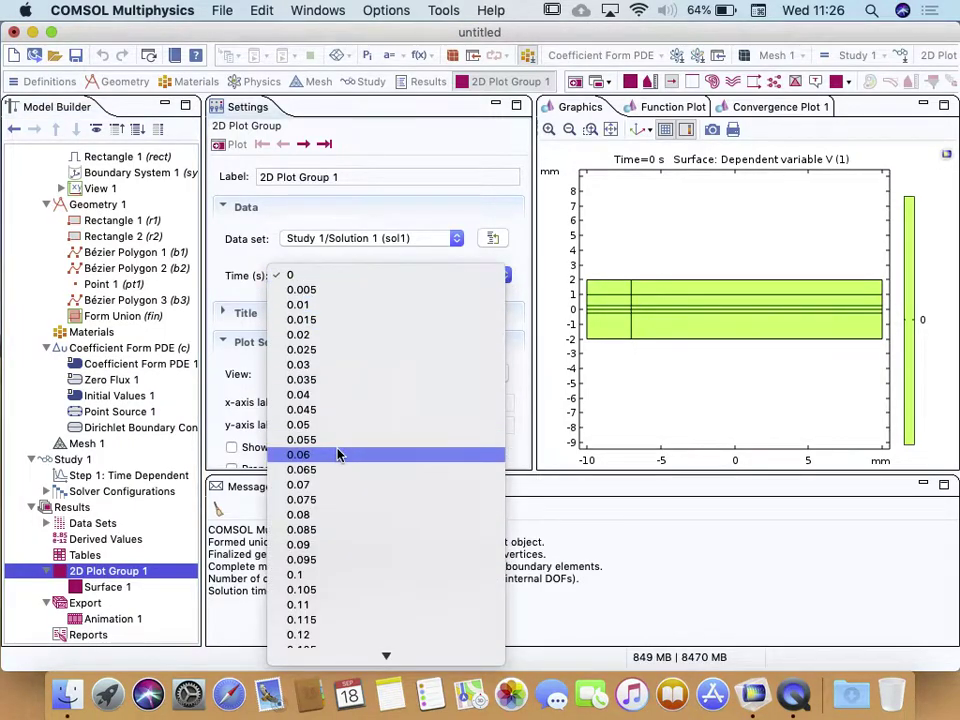
{"action": "scroll", "coordinate": [337, 455], "scroll_direction": "down", "scroll_amount": 15}
{"action": "scroll", "coordinate": [337, 455], "scroll_direction": "down", "scroll_amount": 3}
{"action": "scroll", "coordinate": [337, 455], "scroll_direction": "up", "scroll_amount": 13}
{"action": "scroll", "coordinate": [310, 105], "scroll_direction": "up", "scroll_amount": 3}
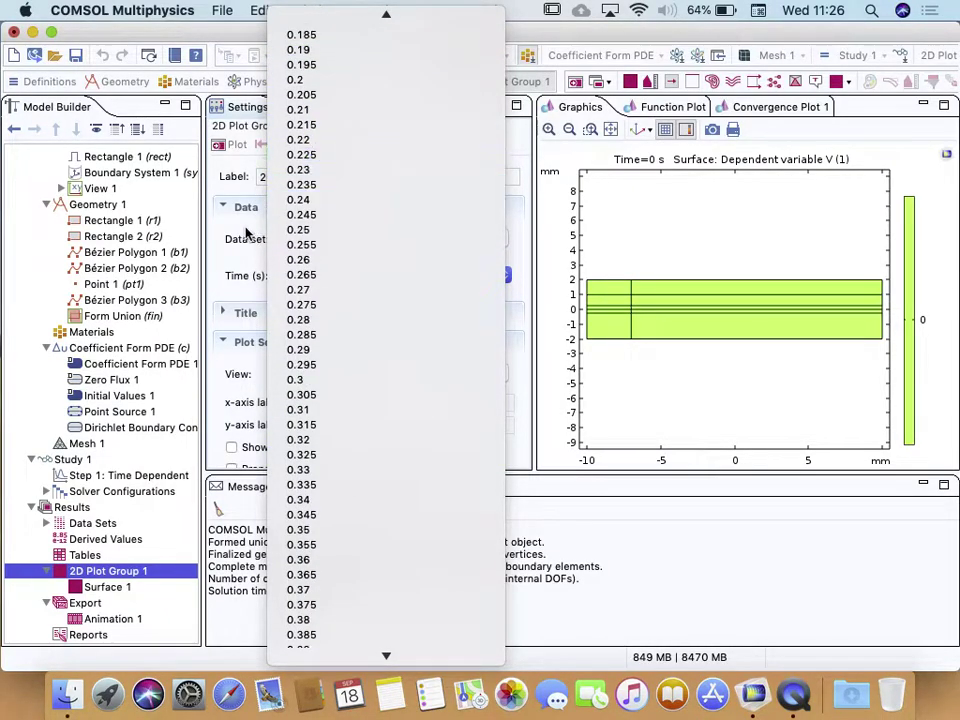
{"action": "left_click", "coordinate": [288, 230]}
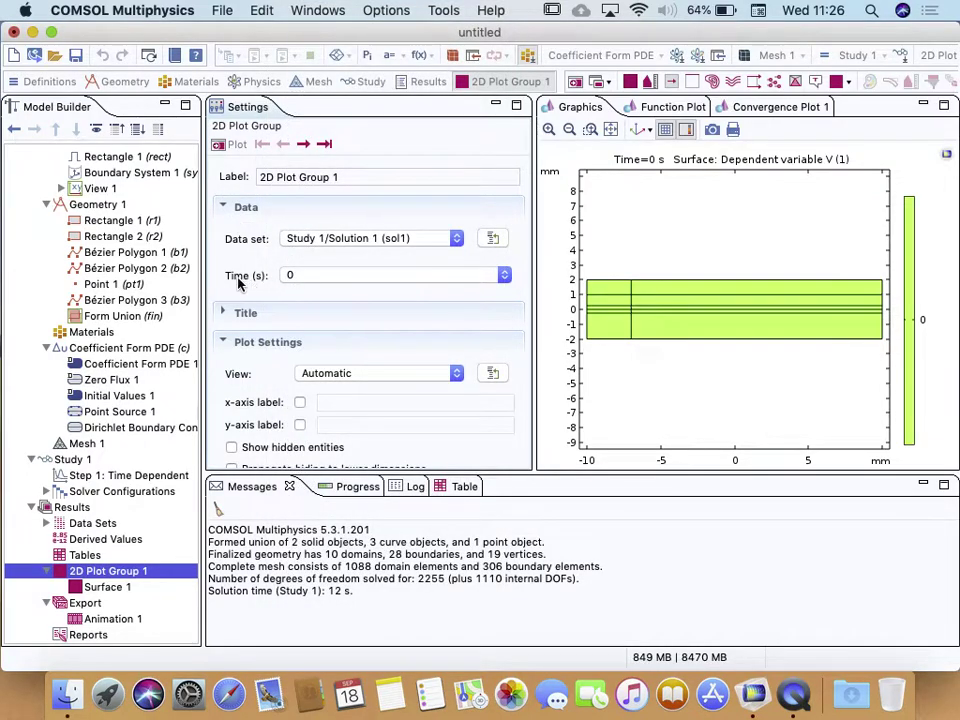
- Set the time of 2D Plot Group 1 to 0.3 s and plot it
{"action": "left_click", "coordinate": [505, 280]}
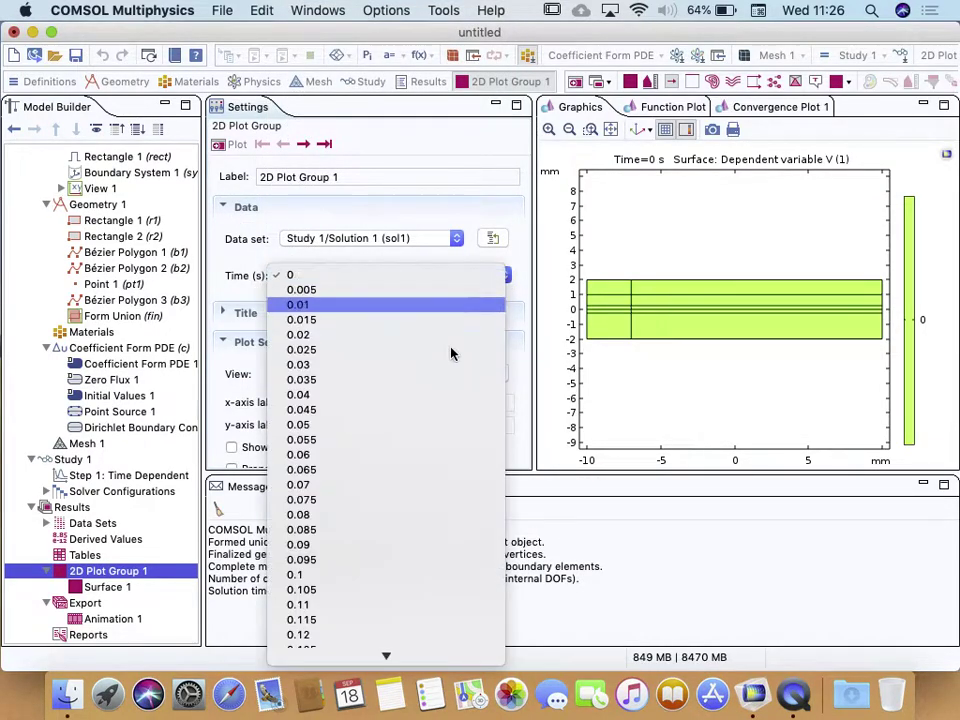
{"action": "scroll", "coordinate": [418, 418], "scroll_direction": "down", "scroll_amount": 6}
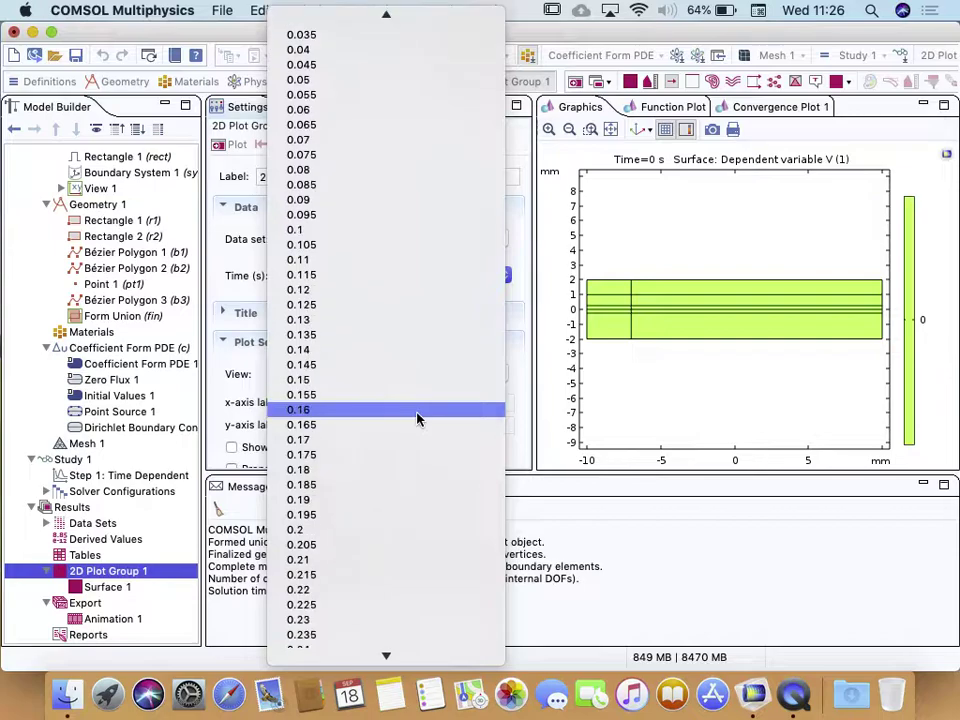
{"action": "scroll", "coordinate": [418, 418], "scroll_direction": "down", "scroll_amount": 2}
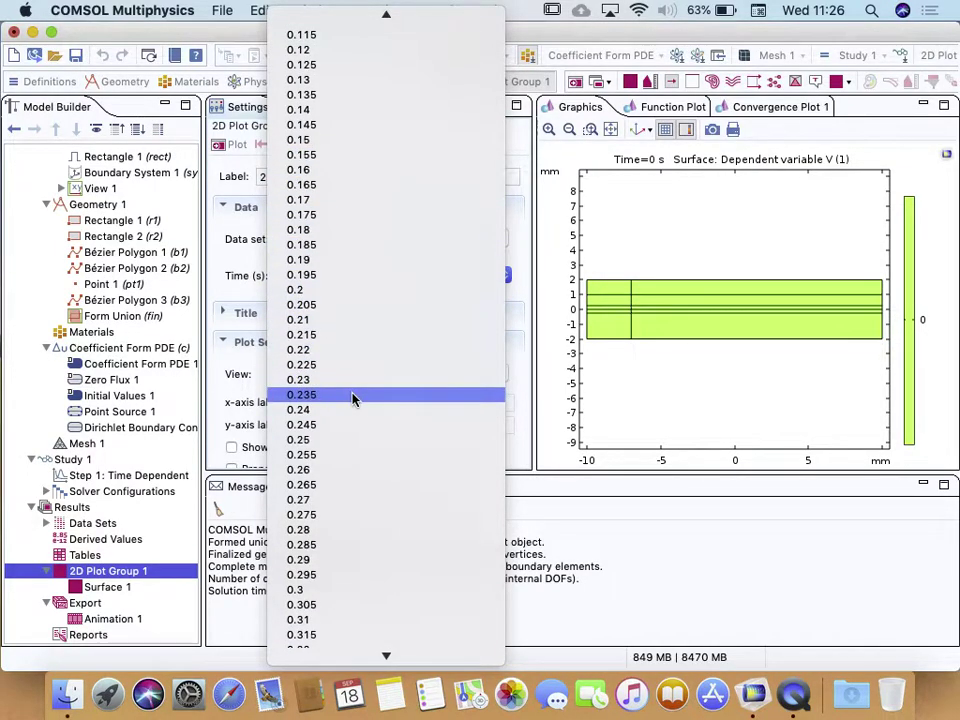
{"action": "scroll", "coordinate": [352, 398], "scroll_direction": "down", "scroll_amount": 10}
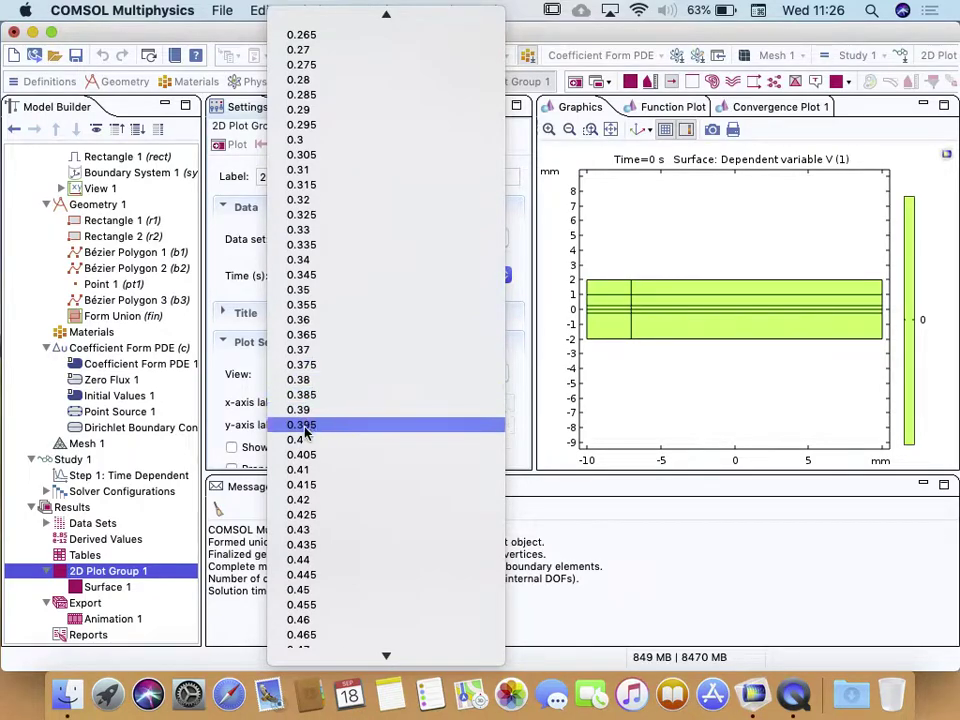
{"action": "left_click", "coordinate": [305, 139]}
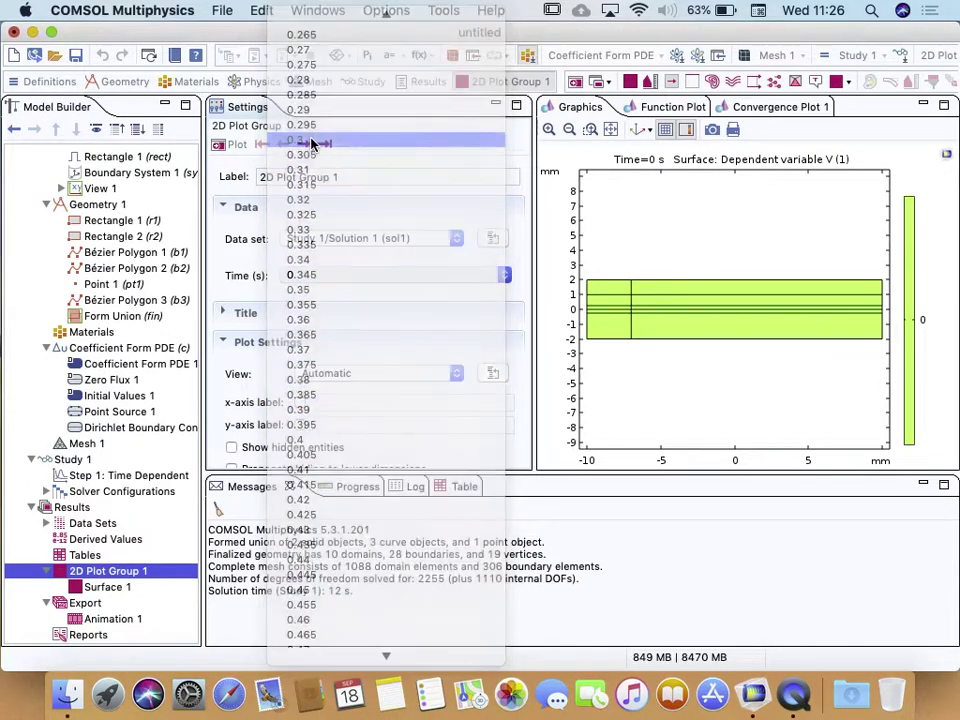
{"action": "left_click", "coordinate": [233, 145]}
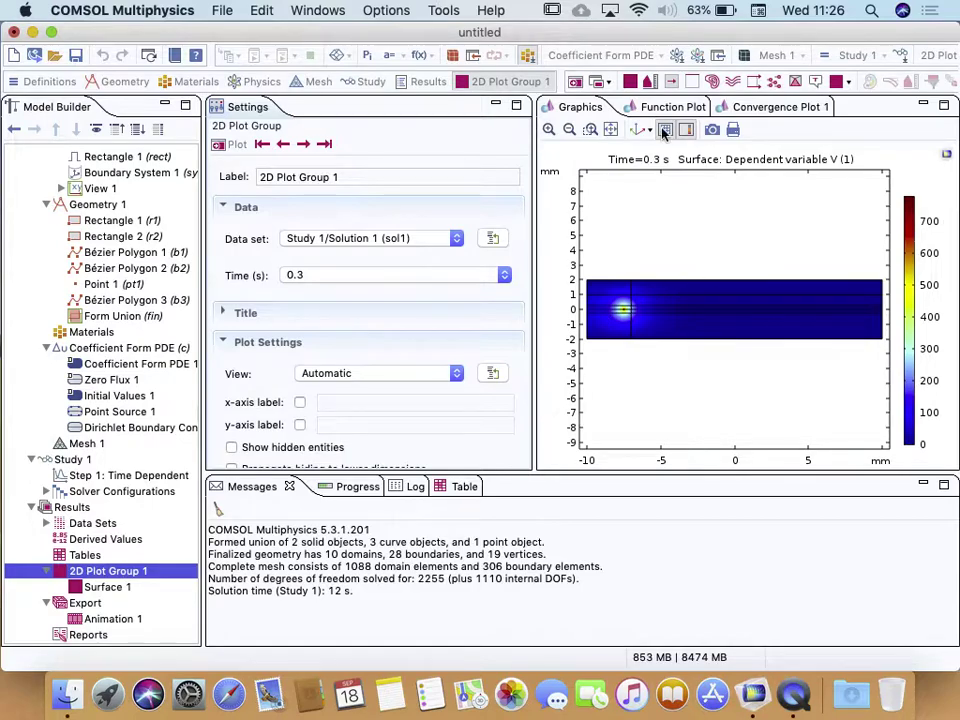
- Enable a manual color range for Surface 1, with a minimum of 0 and a maximum of 350
{"action": "scroll", "coordinate": [445, 284], "scroll_direction": "down", "scroll_amount": 3}
{"action": "scroll", "coordinate": [440, 285], "scroll_direction": "up", "scroll_amount": 2}
{"action": "scroll", "coordinate": [437, 289], "scroll_direction": "down", "scroll_amount": 5}
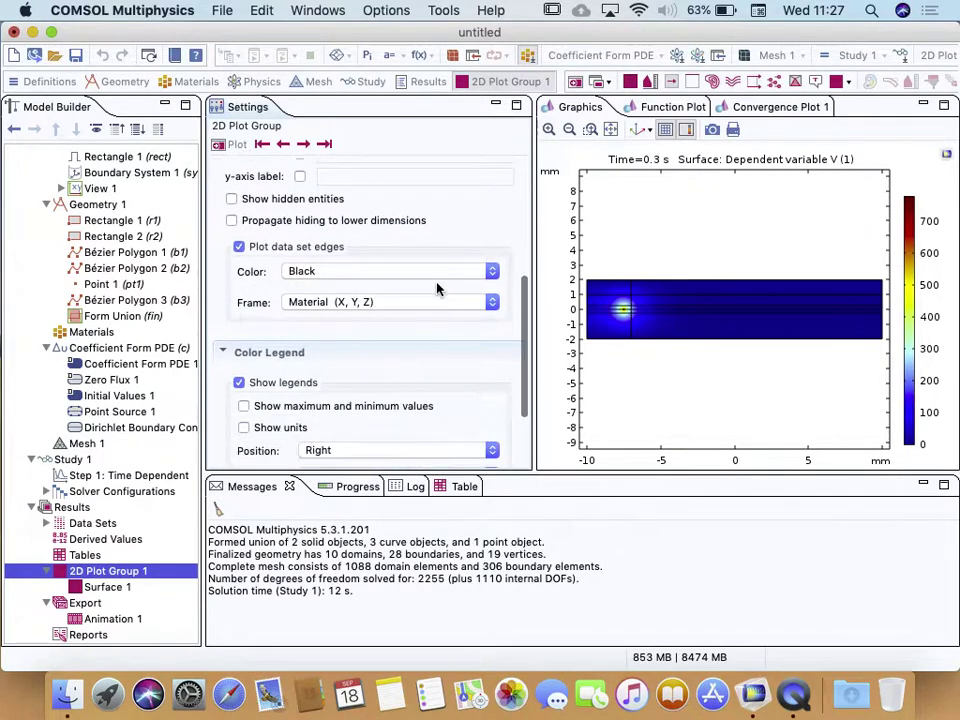
{"action": "scroll", "coordinate": [437, 289], "scroll_direction": "up", "scroll_amount": 5}
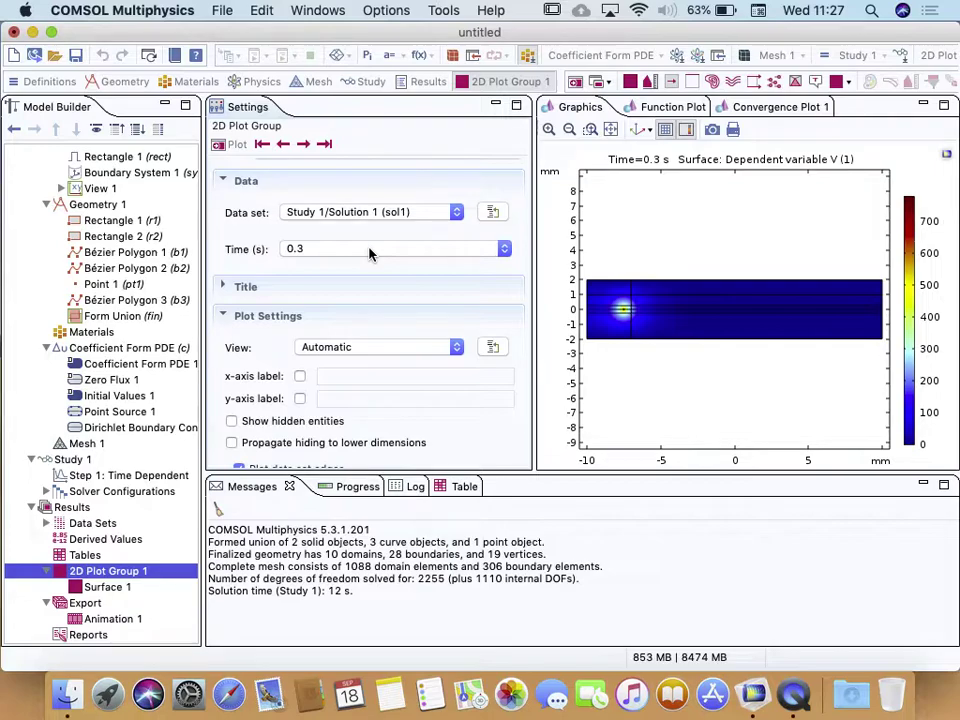
{"action": "scroll", "coordinate": [90, 500], "scroll_direction": "down", "scroll_amount": 1}
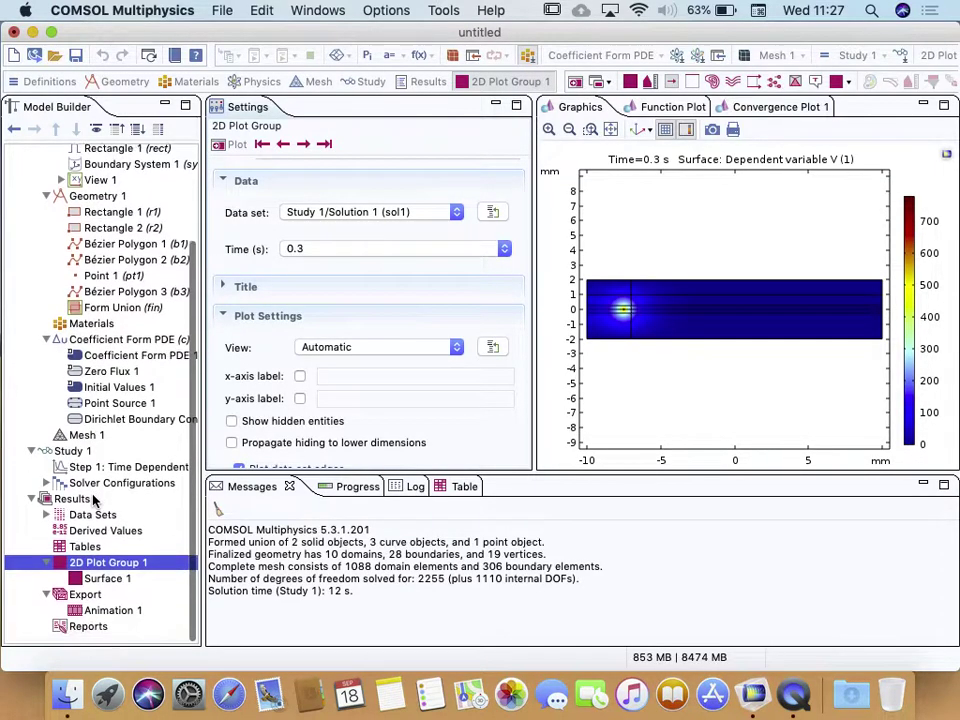
{"action": "left_click", "coordinate": [90, 590]}
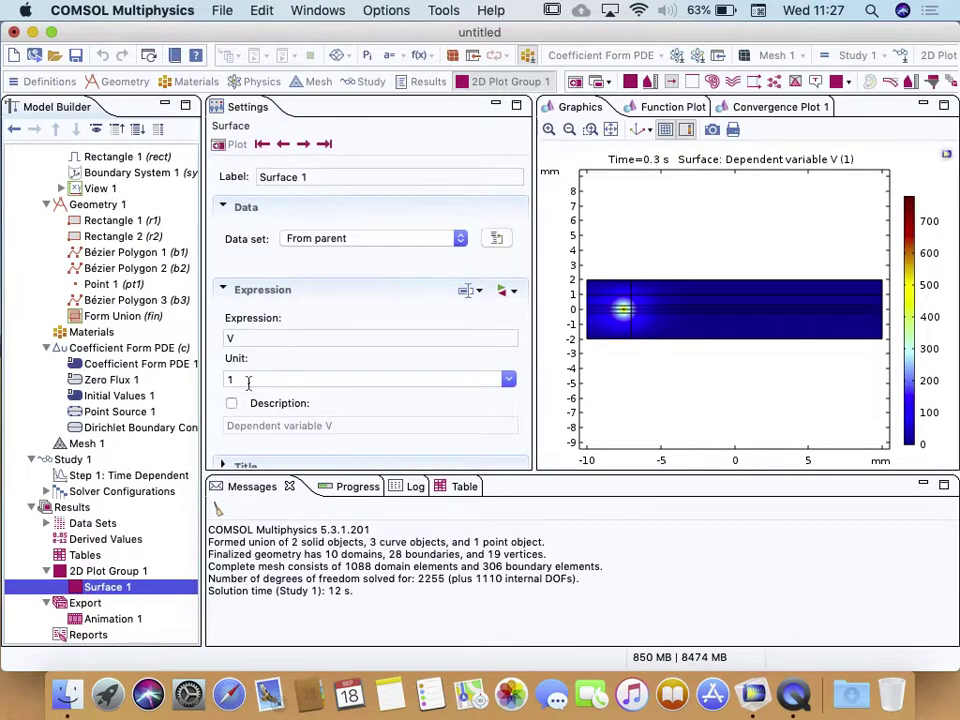
{"action": "scroll", "coordinate": [248, 383], "scroll_direction": "down", "scroll_amount": 5}
{"action": "scroll", "coordinate": [248, 383], "scroll_direction": "down", "scroll_amount": 2}
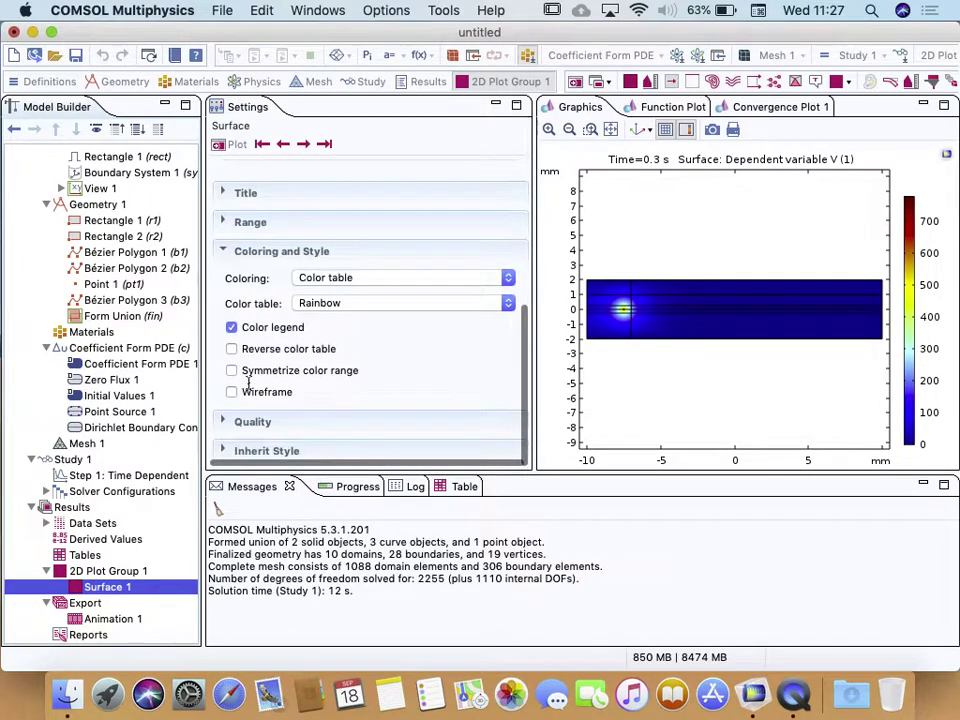
{"action": "left_click", "coordinate": [229, 221]}
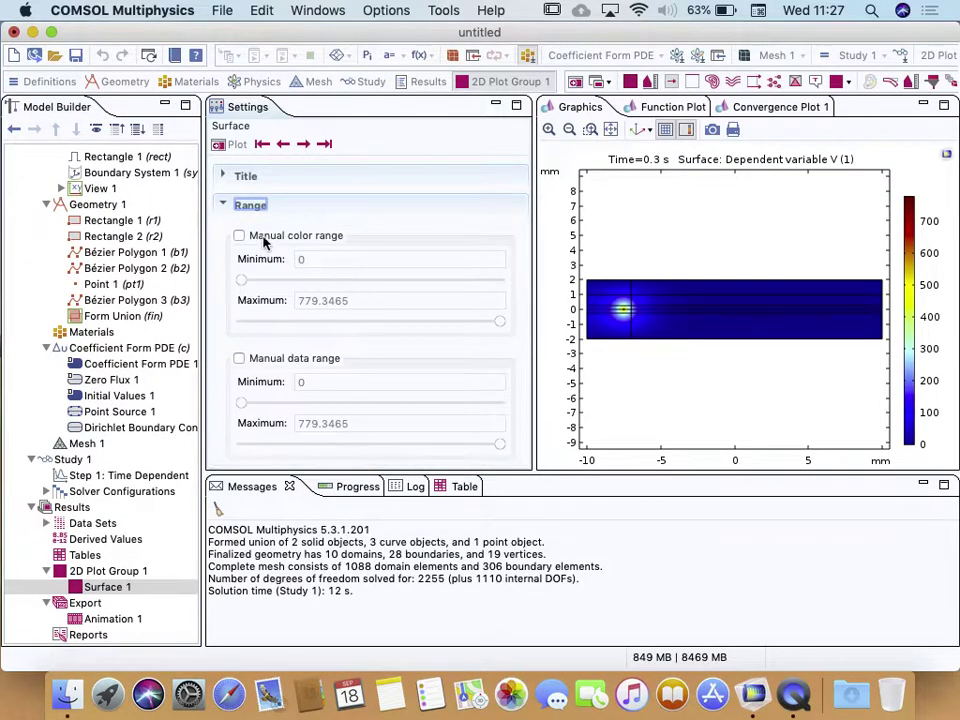
{"action": "left_click", "coordinate": [239, 235]}
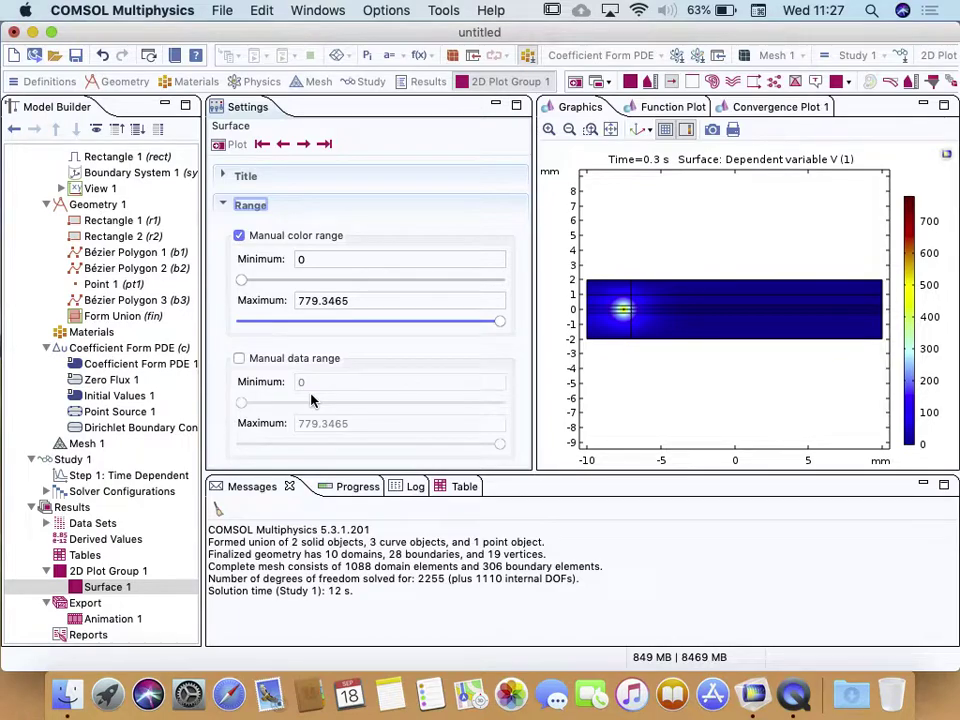
{"action": "mouse_move", "coordinate": [240, 282]}
{"action": "left_mouse_down"}
{"action": "mouse_move", "coordinate": [282, 288]}
{"action": "mouse_move", "coordinate": [229, 279]}
{"action": "left_mouse_up"}
{"action": "left_click_drag", "start_coordinate": [497, 325], "coordinate": [372, 329]}
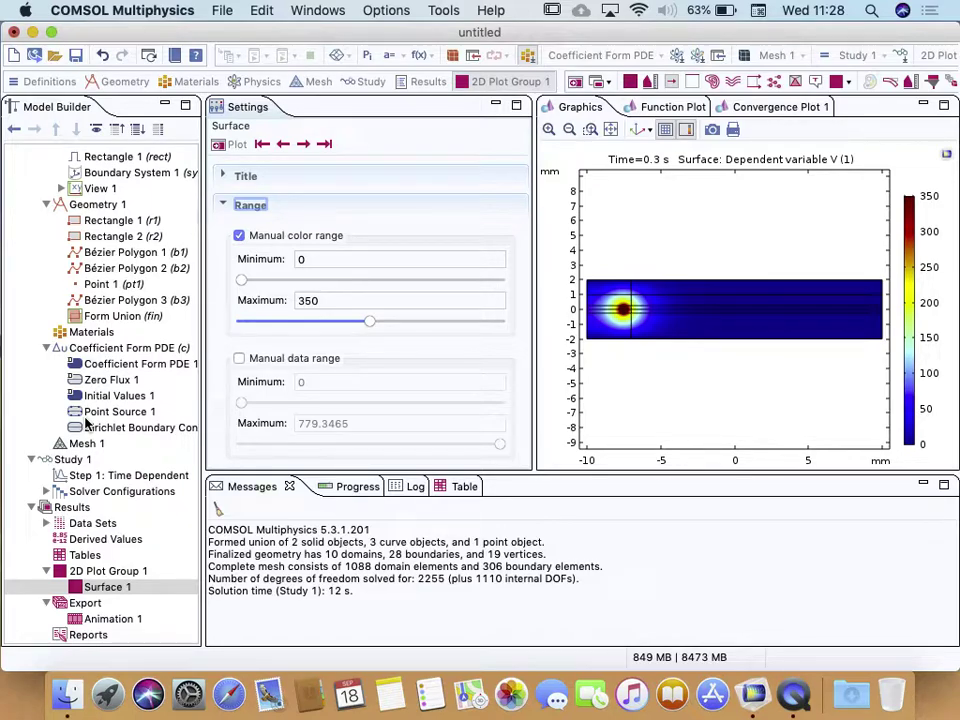
- Add a new 1D plot group to the results with a point graph in it, and open the point graph's settings
{"action": "scroll", "coordinate": [60, 500], "scroll_direction": "down", "scroll_amount": 1}
{"action": "scroll", "coordinate": [60, 508], "scroll_direction": "up", "scroll_amount": 1}
{"action": "right_click", "coordinate": [70, 507]}
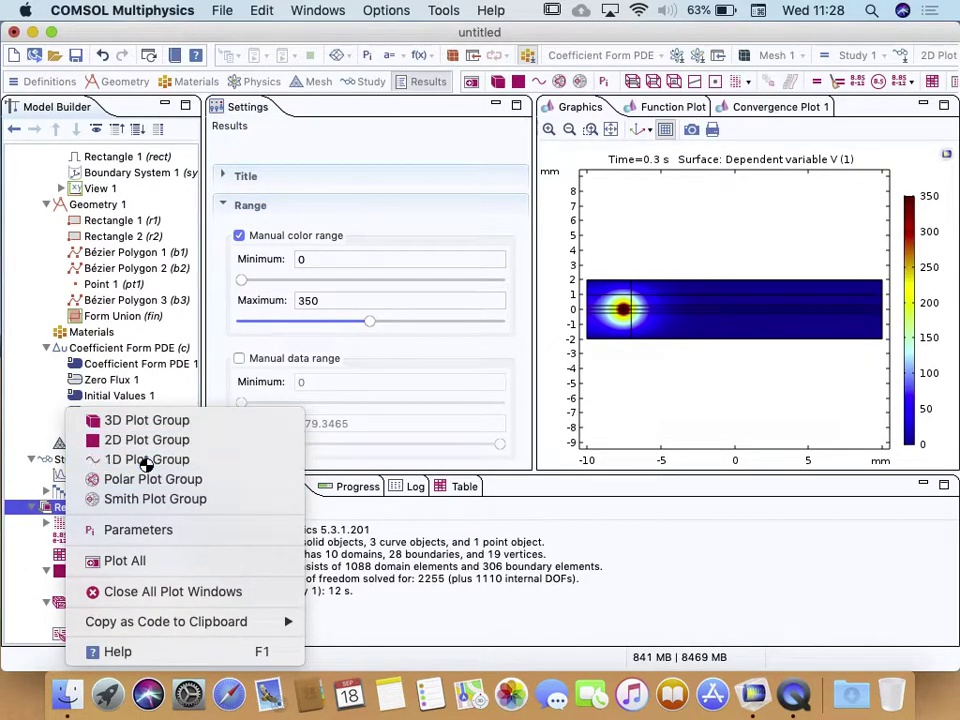
{"action": "left_click", "coordinate": [143, 461]}
{"action": "scroll", "coordinate": [128, 566], "scroll_direction": "down", "scroll_amount": 1}
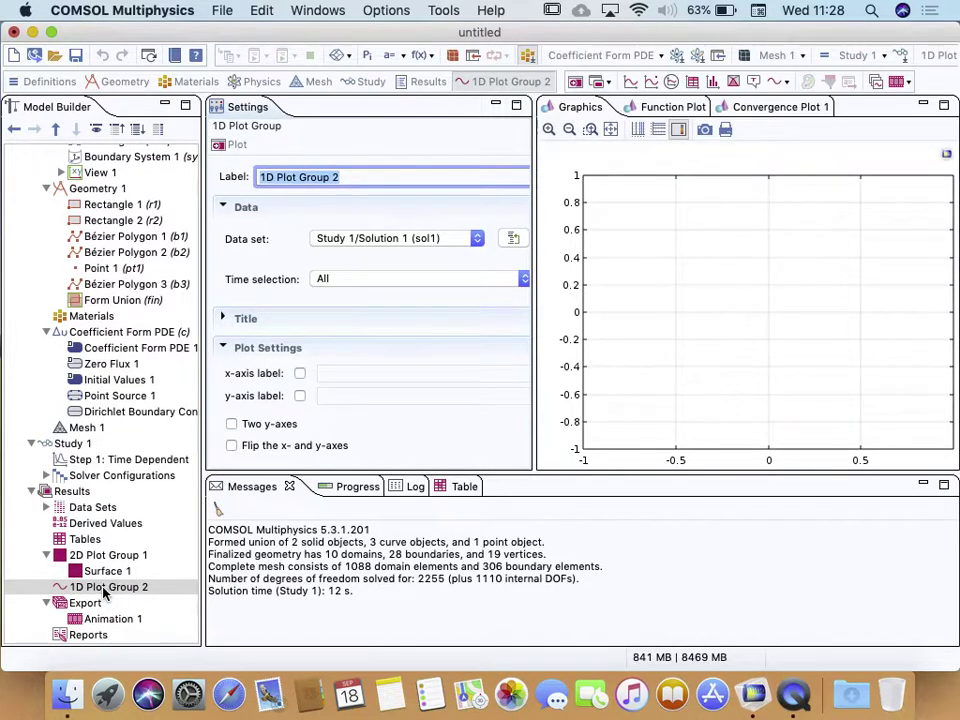
{"action": "right_click", "coordinate": [103, 590]}
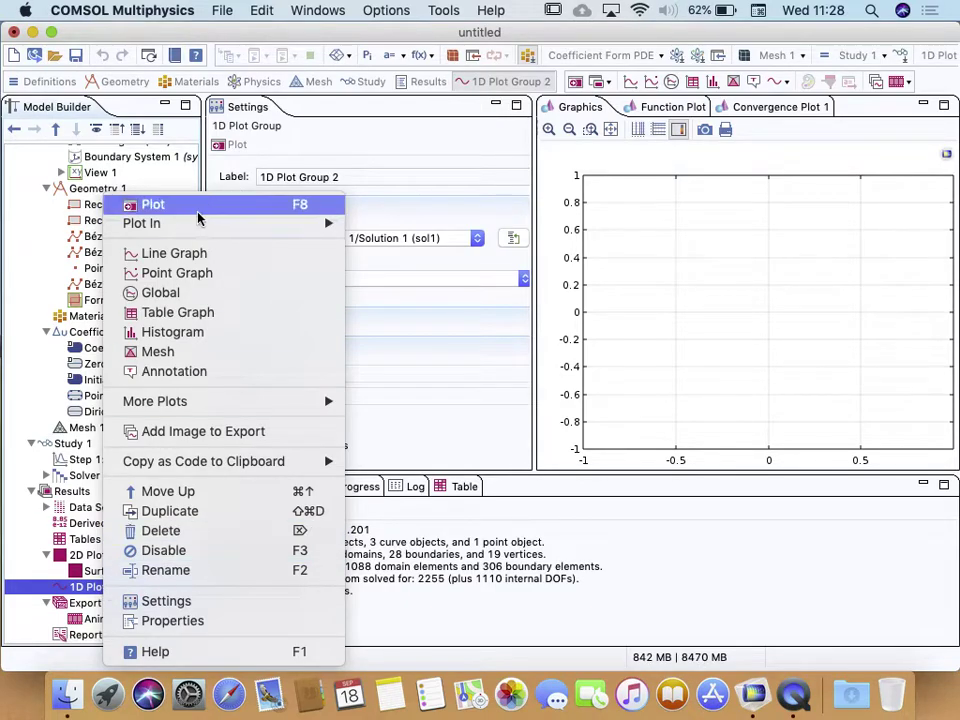
{"action": "left_click", "coordinate": [179, 277]}
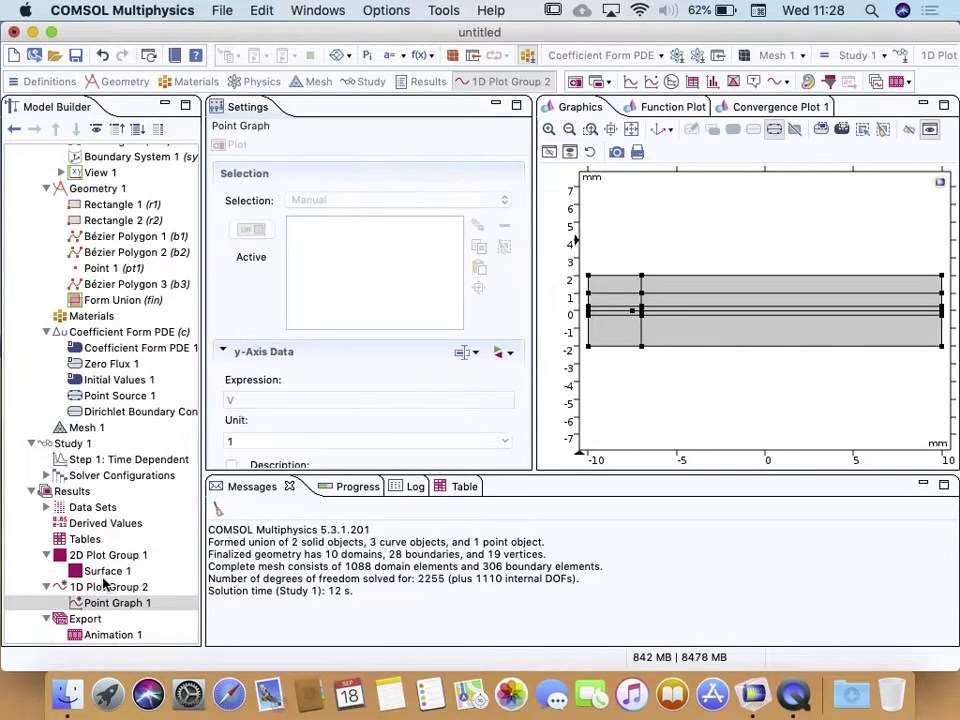
{"action": "left_click", "coordinate": [88, 588]}
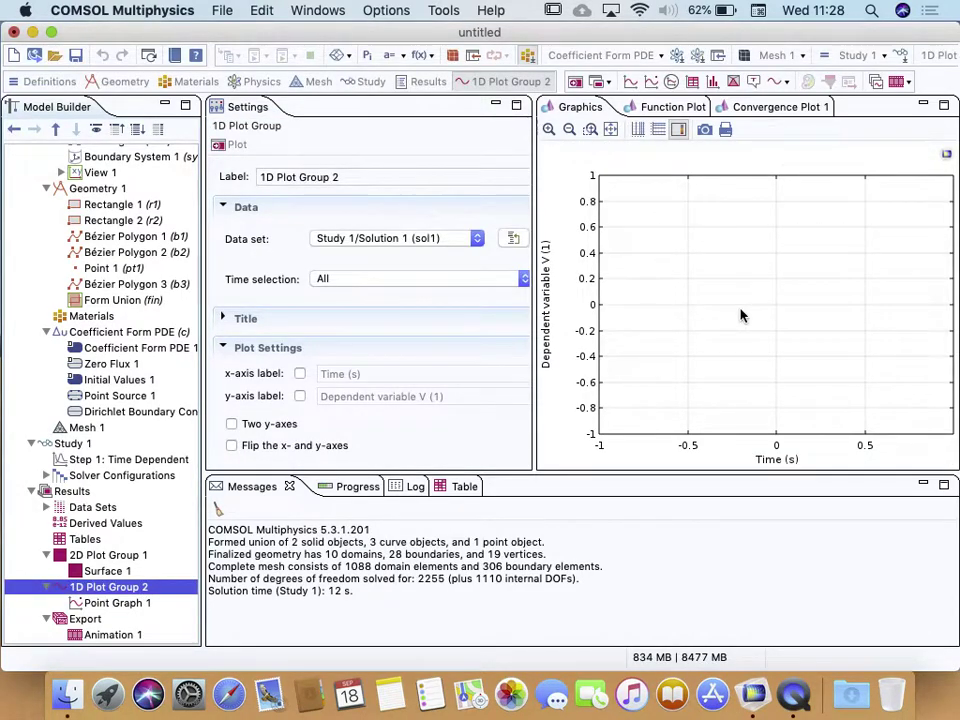
{"action": "left_click", "coordinate": [95, 604]}
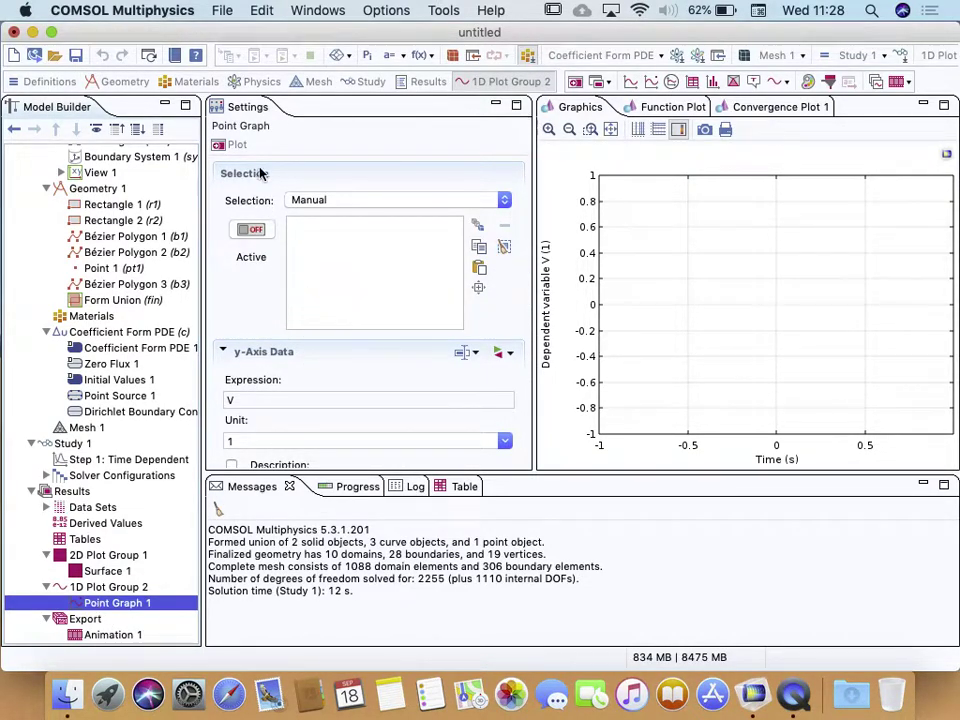
- Assign the point source's point to the new point graph and set its y-axis expression to Vo
{"action": "left_click", "coordinate": [255, 229]}
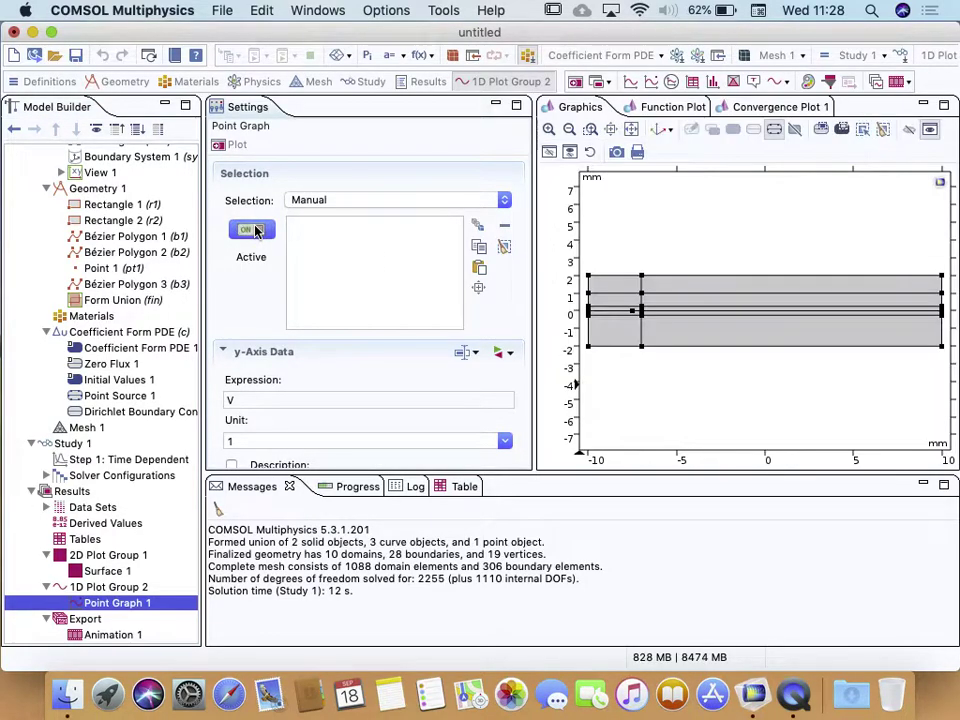
{"action": "left_click", "coordinate": [632, 312]}
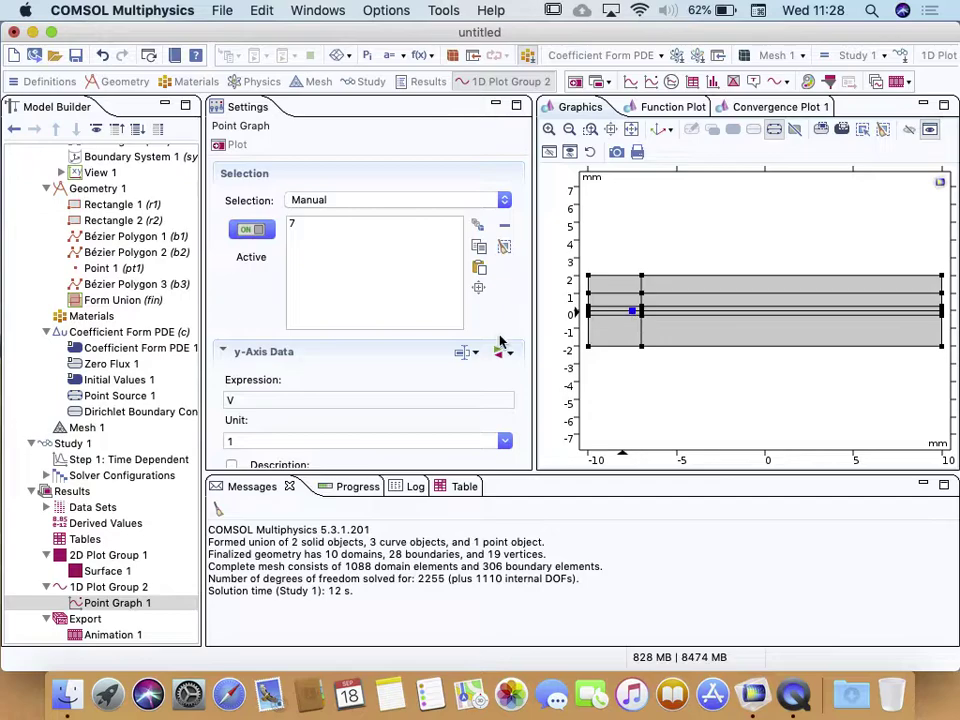
{"action": "left_click", "coordinate": [310, 400]}
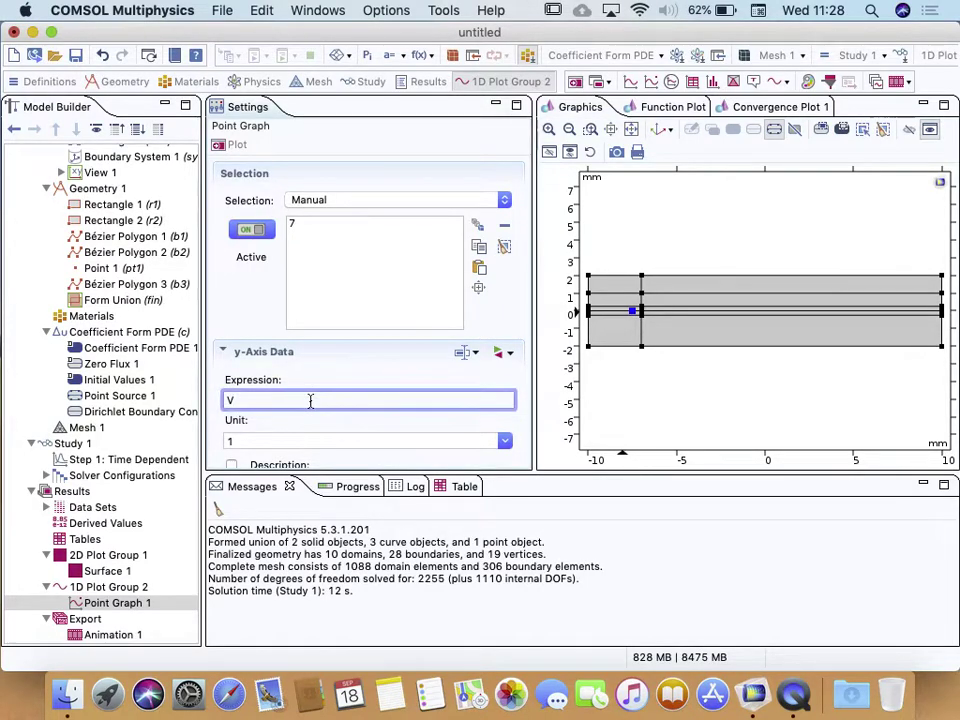
{"action": "type", "text": "Vo"}
- Keep Time as the x-axis parameter of the Vo point graph and plot it
{"action": "scroll", "coordinate": [246, 308], "scroll_direction": "down", "scroll_amount": 5}
{"action": "scroll", "coordinate": [246, 308], "scroll_direction": "up", "scroll_amount": 2}
{"action": "scroll", "coordinate": [246, 308], "scroll_direction": "up", "scroll_amount": 1}
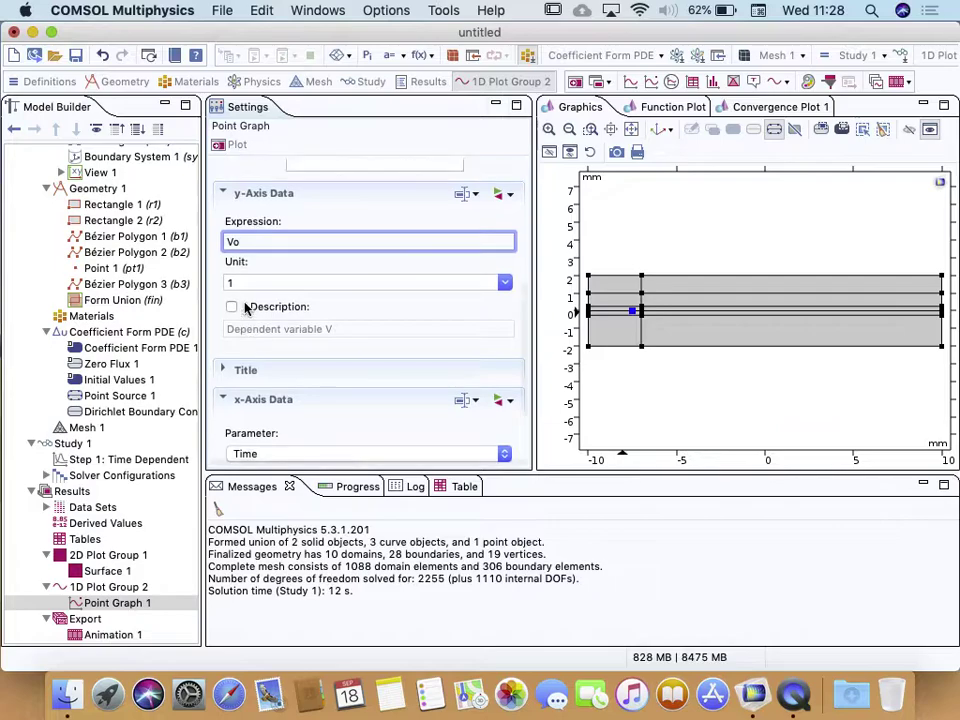
{"action": "scroll", "coordinate": [246, 308], "scroll_direction": "up", "scroll_amount": 2}
{"action": "scroll", "coordinate": [246, 308], "scroll_direction": "down", "scroll_amount": 3}
{"action": "scroll", "coordinate": [246, 308], "scroll_direction": "down", "scroll_amount": 4}
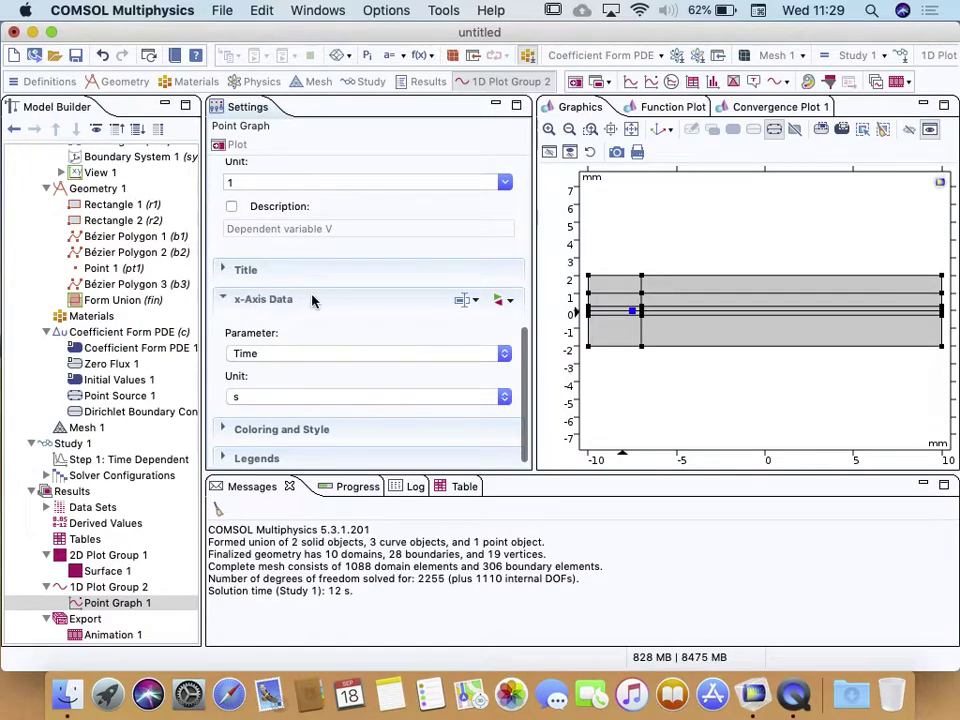
{"action": "left_click", "coordinate": [506, 357]}
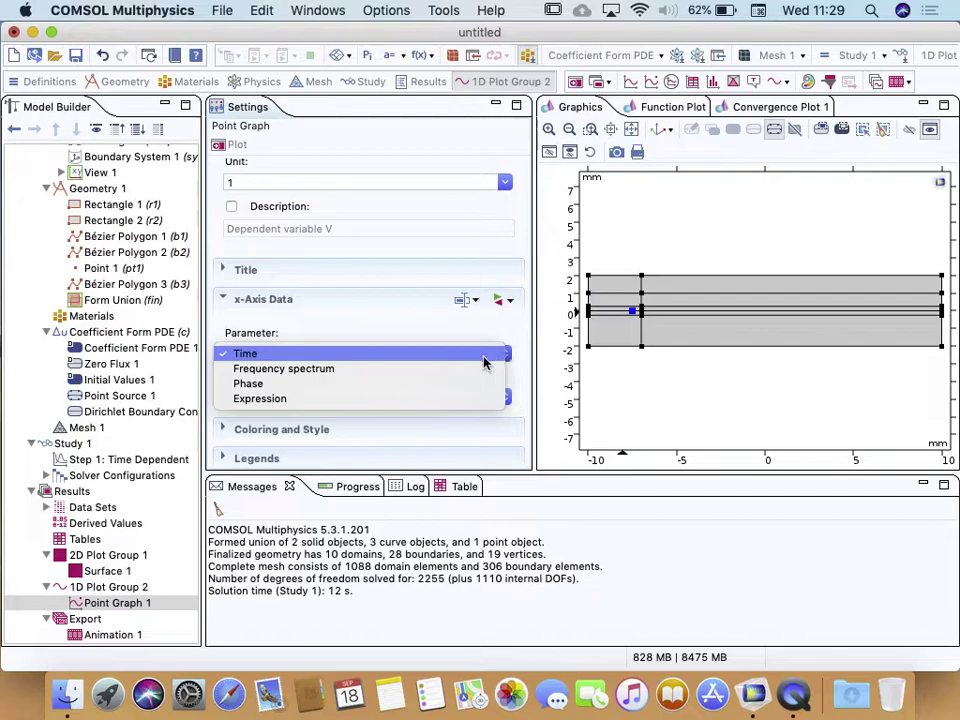
{"action": "left_click", "coordinate": [245, 354]}
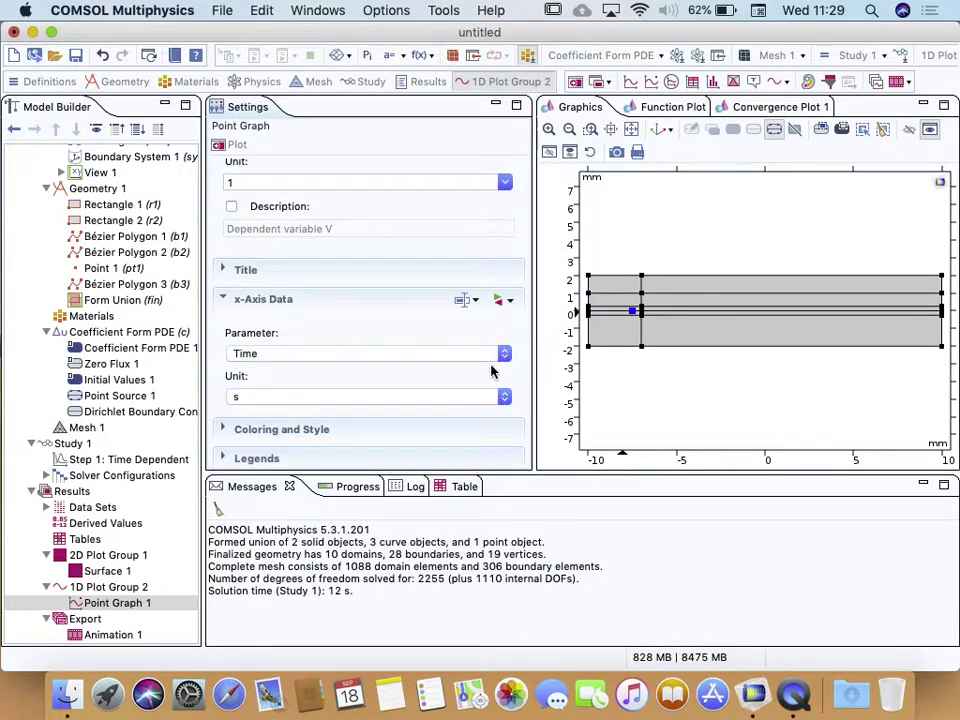
{"action": "left_click", "coordinate": [505, 357]}
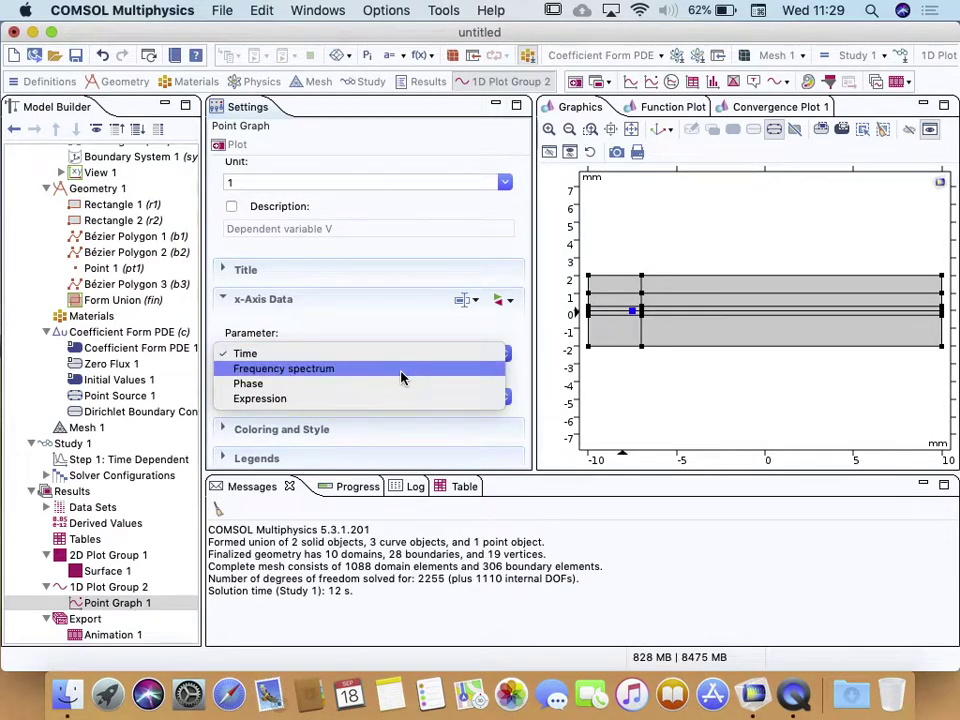
{"action": "left_click", "coordinate": [311, 344]}
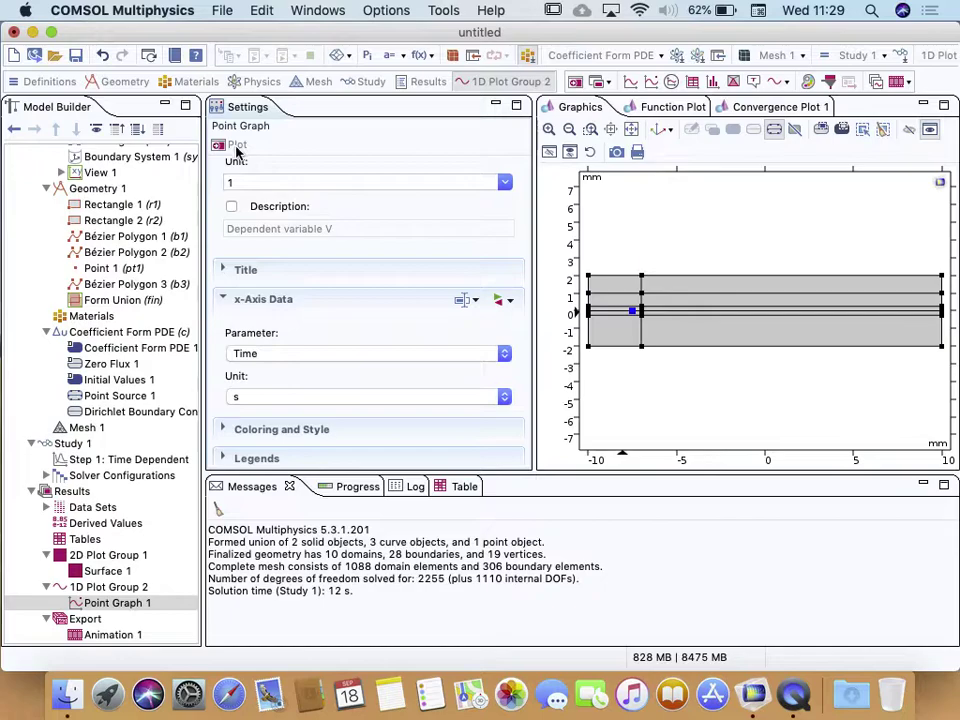
{"action": "left_click", "coordinate": [234, 146]}
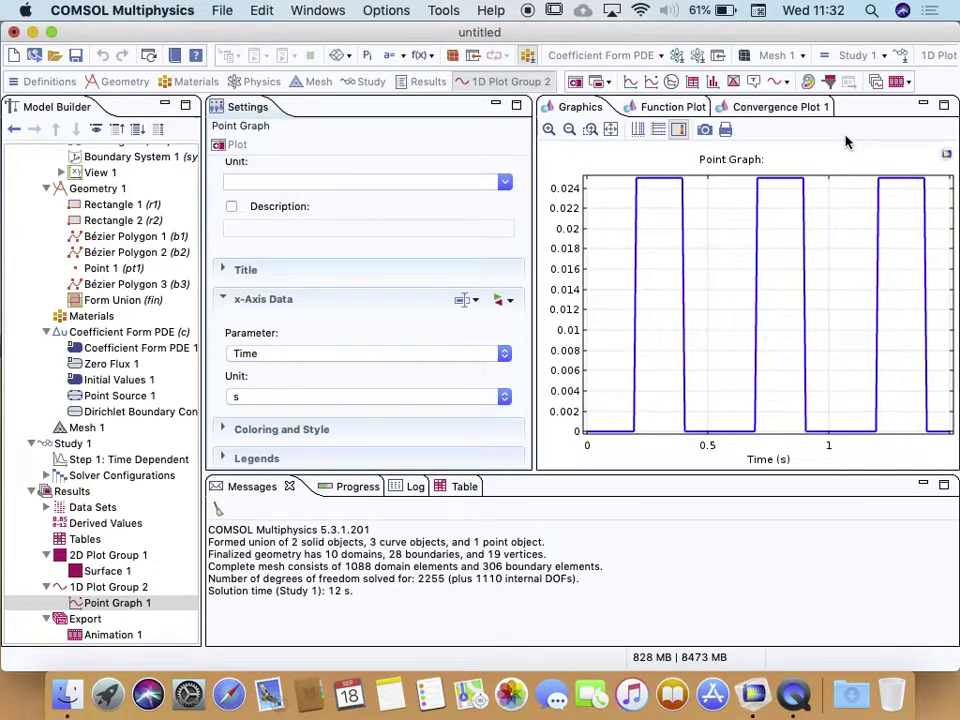
- Check the step size in the output times of the Time Dependent study step
{"action": "left_click", "coordinate": [90, 460]}
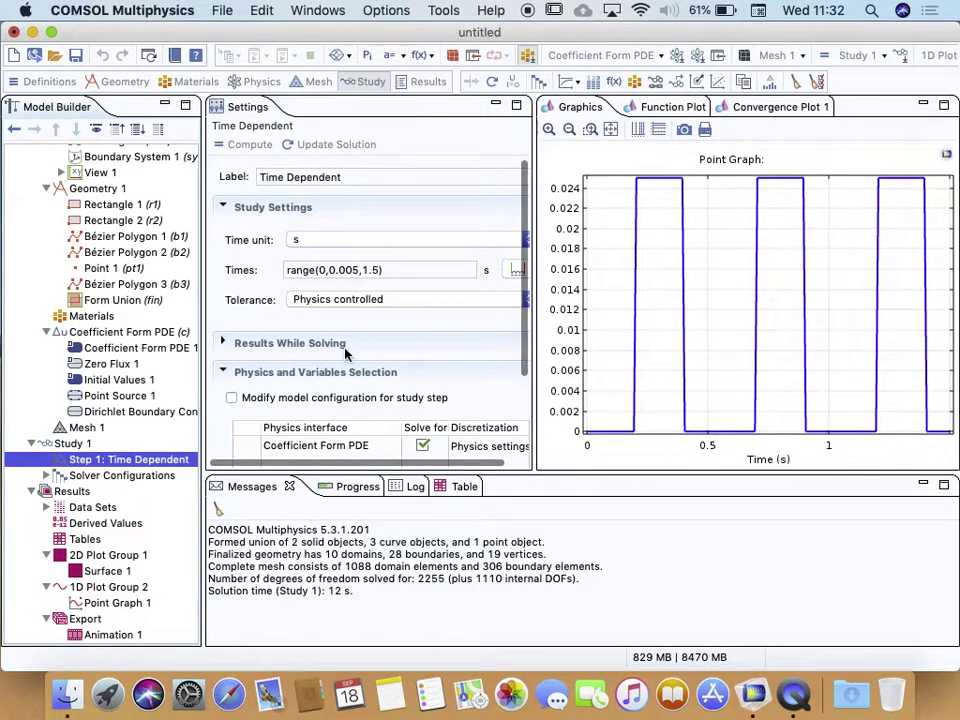
{"action": "double_click", "coordinate": [352, 271]}
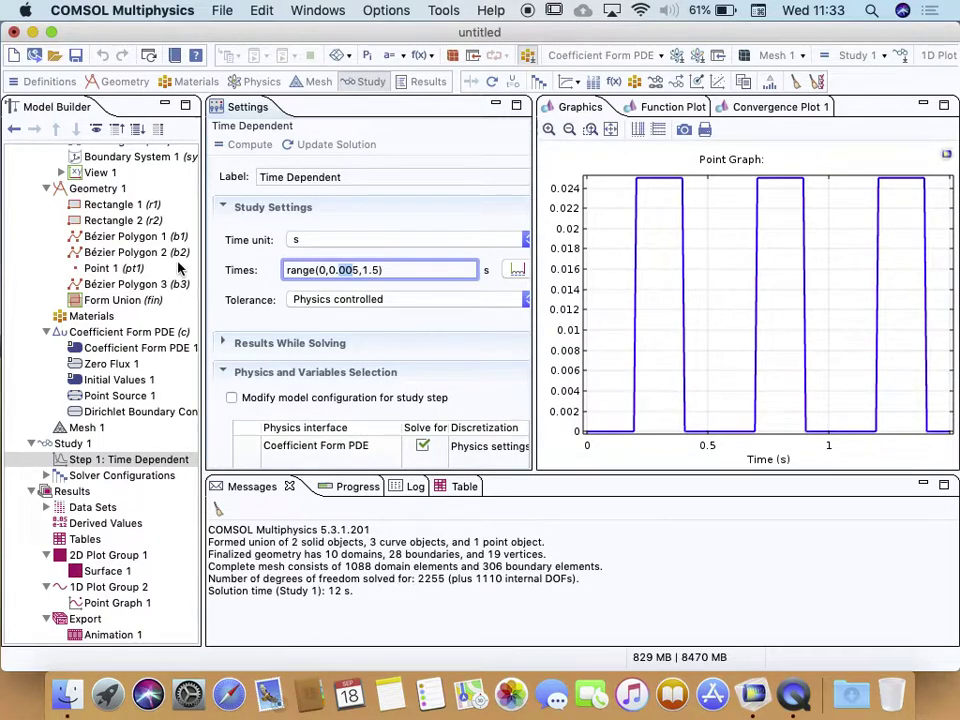
- Add another 1D plot group to the results and insert a point graph in it
{"action": "right_click", "coordinate": [71, 491]}
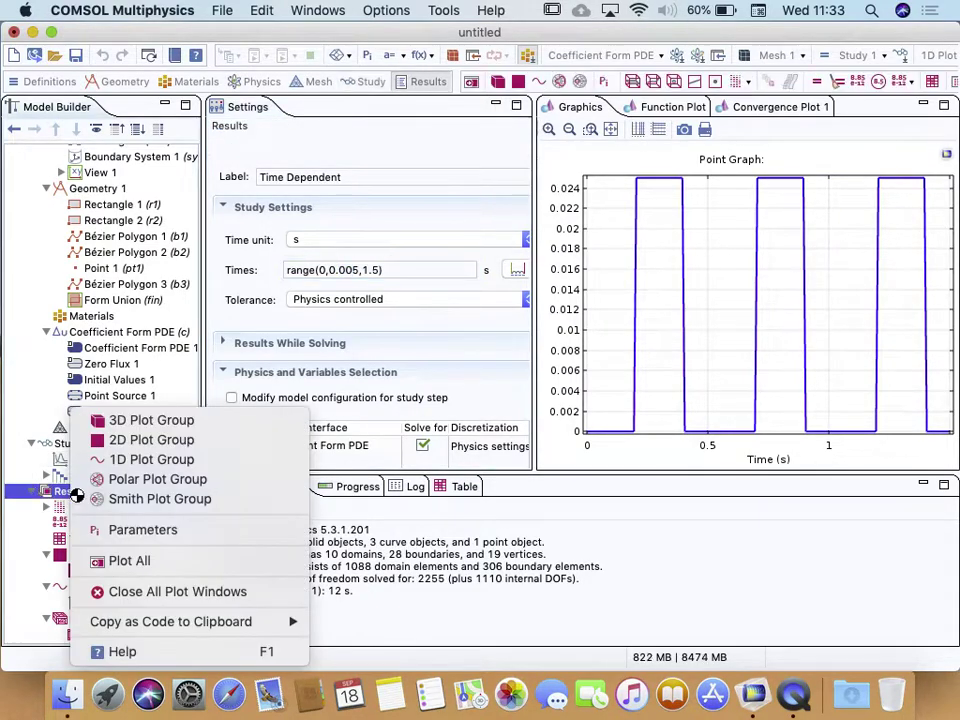
{"action": "left_click", "coordinate": [148, 460]}
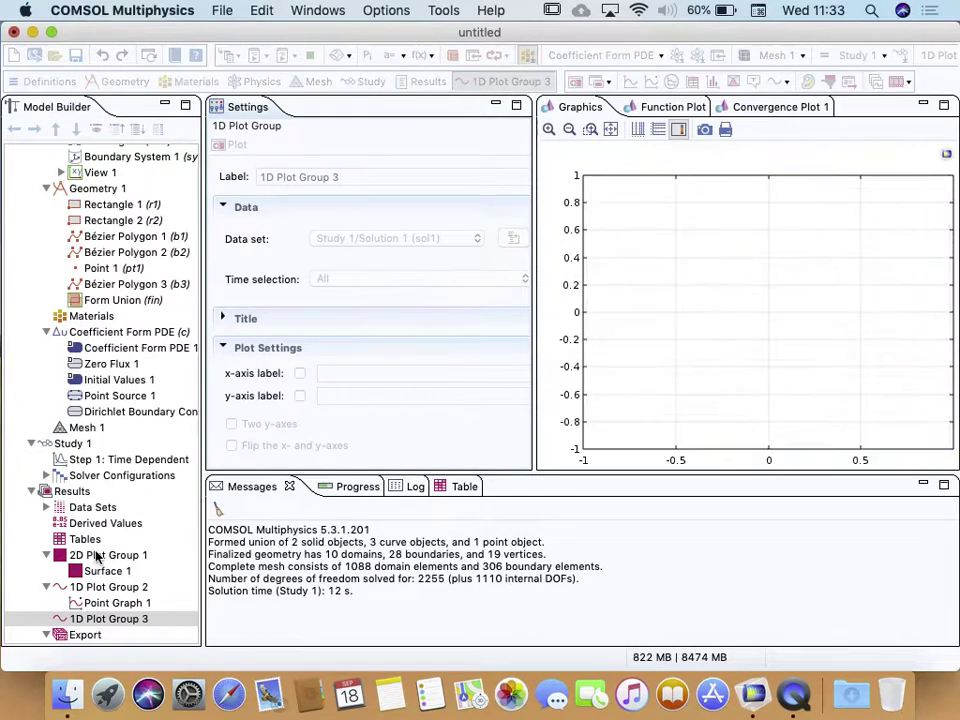
{"action": "scroll", "coordinate": [97, 560], "scroll_direction": "down", "scroll_amount": 2}
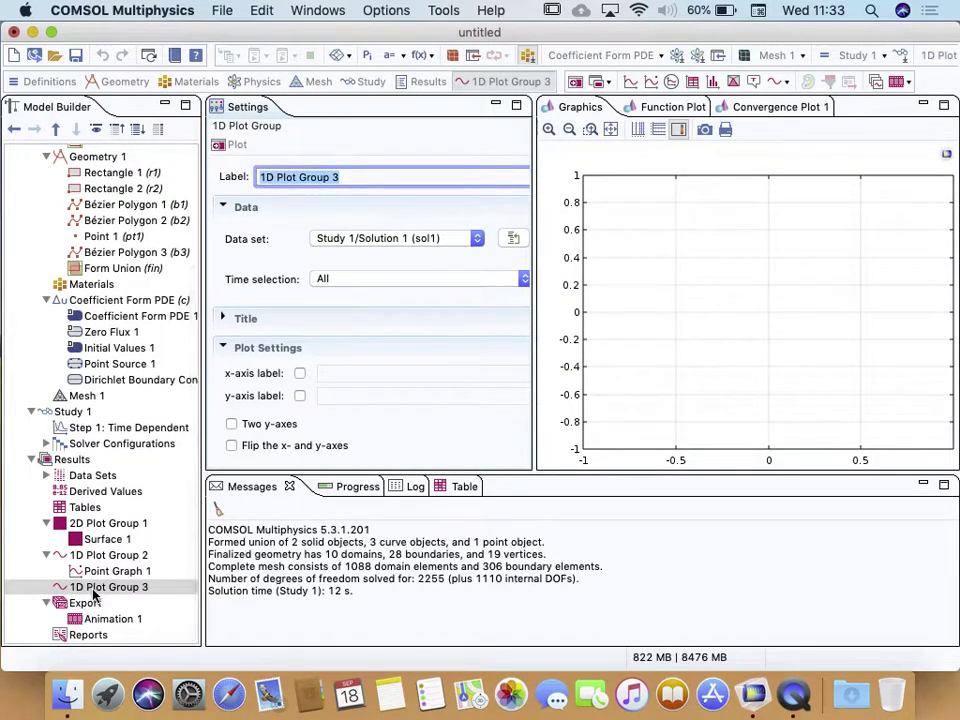
{"action": "right_click", "coordinate": [96, 590]}
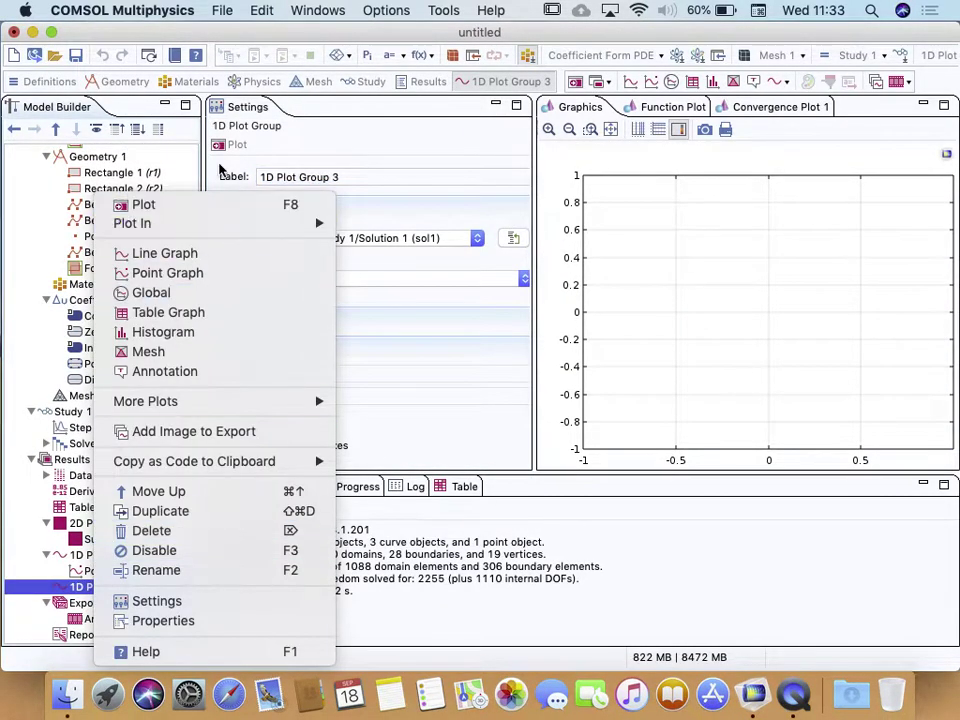
{"action": "left_click", "coordinate": [166, 274]}
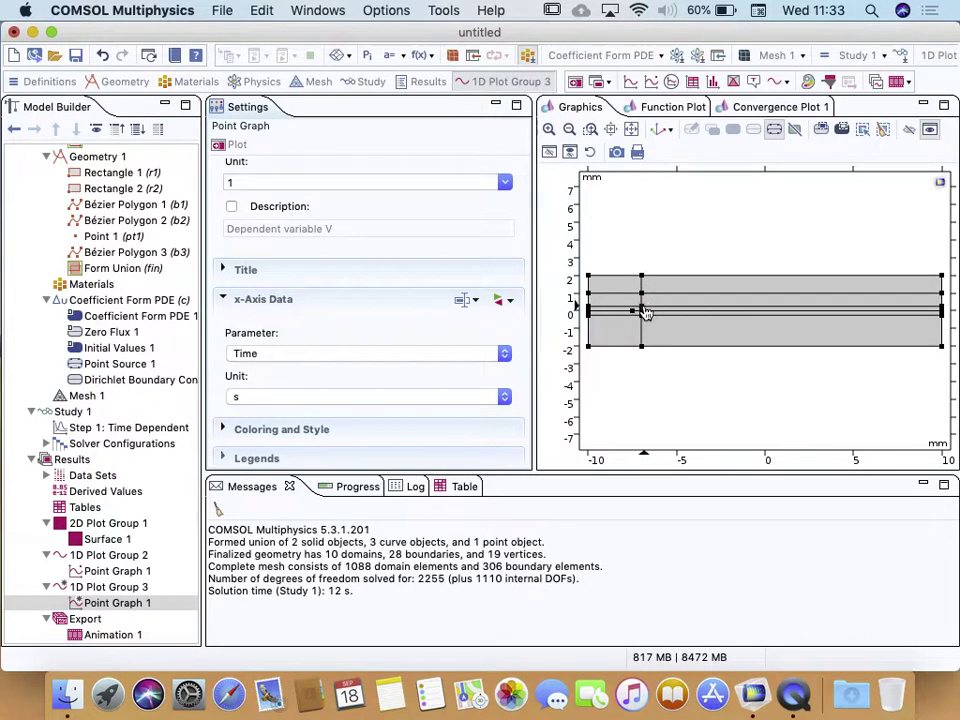
- Assign point 11, on the inner vertical line just above the centre line, to this point graph and plot V over time
{"action": "left_click", "coordinate": [591, 134]}
{"action": "left_click_drag", "start_coordinate": [613, 251], "coordinate": [663, 376]}
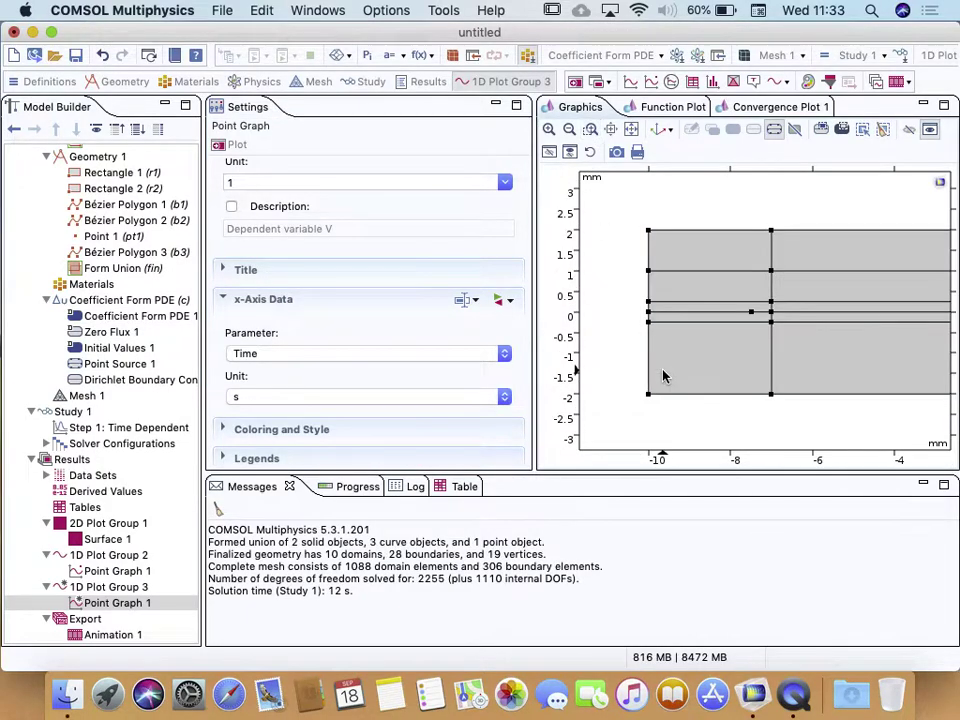
{"action": "left_click", "coordinate": [772, 304]}
{"action": "scroll", "coordinate": [431, 287], "scroll_direction": "up", "scroll_amount": 5}
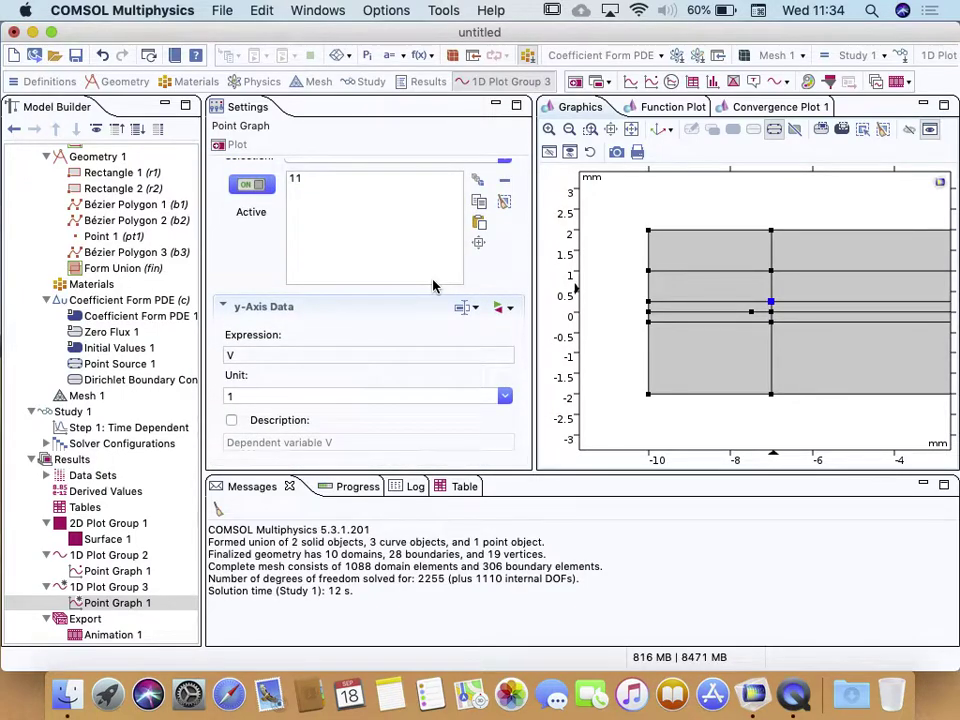
{"action": "left_click", "coordinate": [240, 356]}
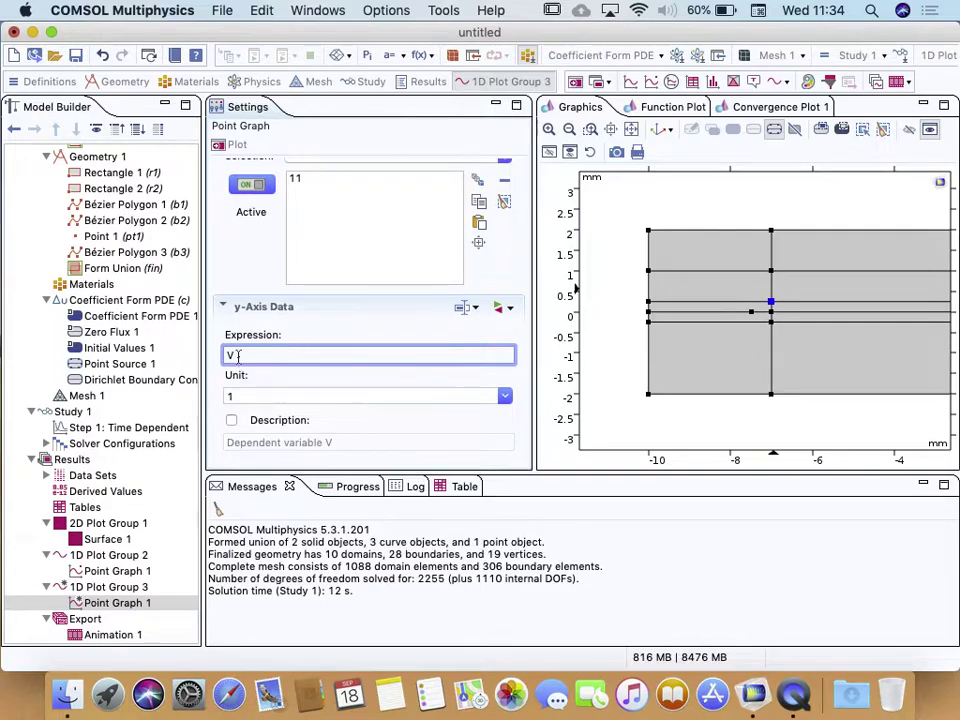
{"action": "left_click", "coordinate": [239, 146]}
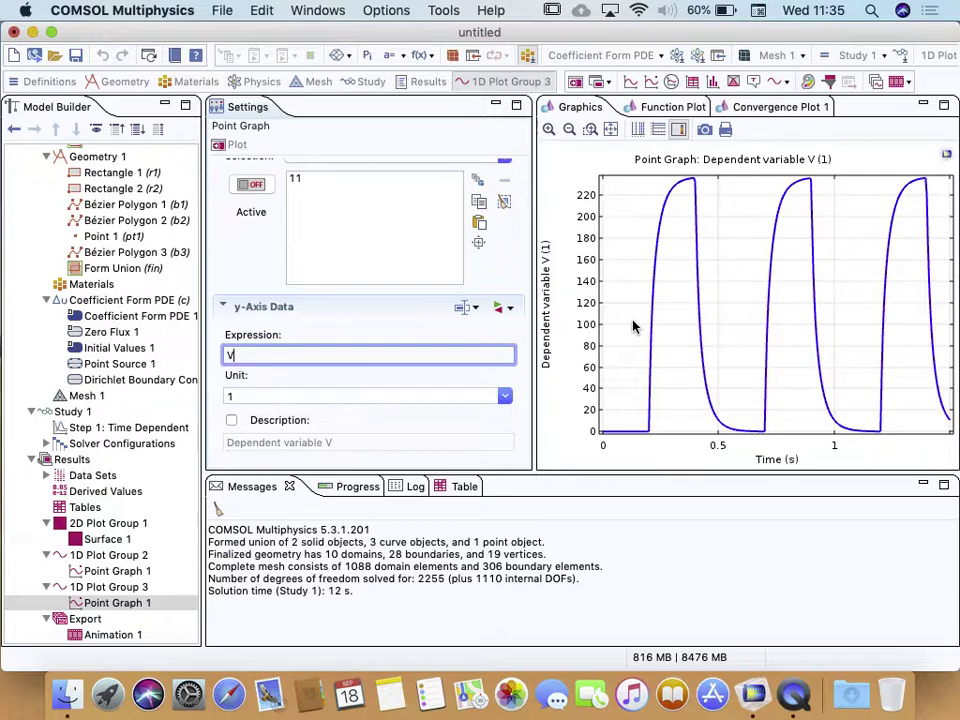
- Add another 1D plot group to the results and insert a line graph in it
{"action": "right_click", "coordinate": [71, 462]}
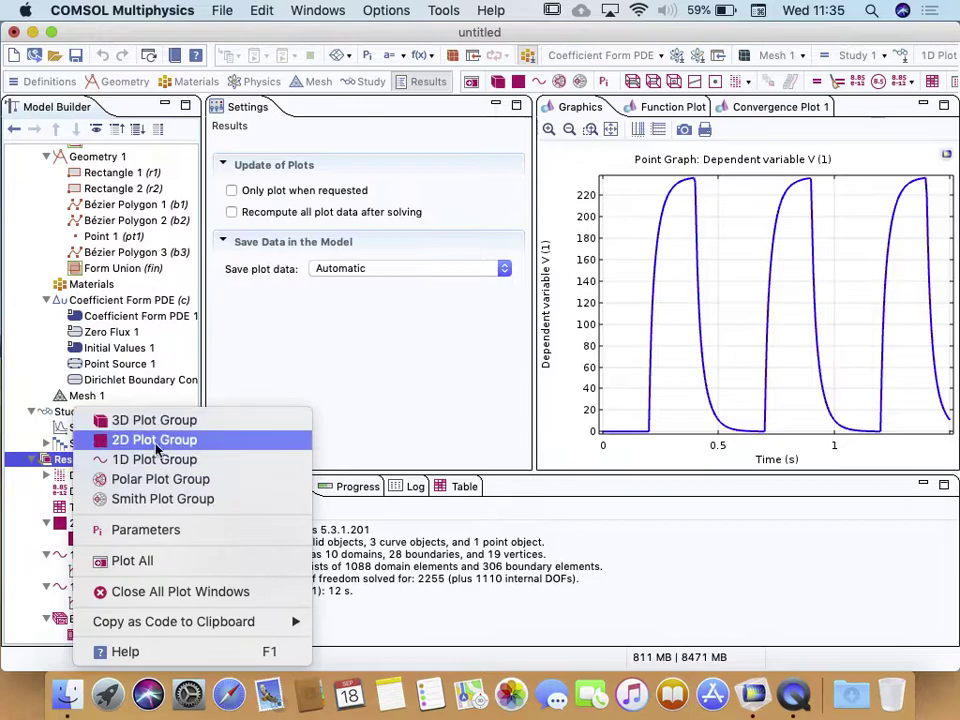
{"action": "left_click", "coordinate": [156, 459]}
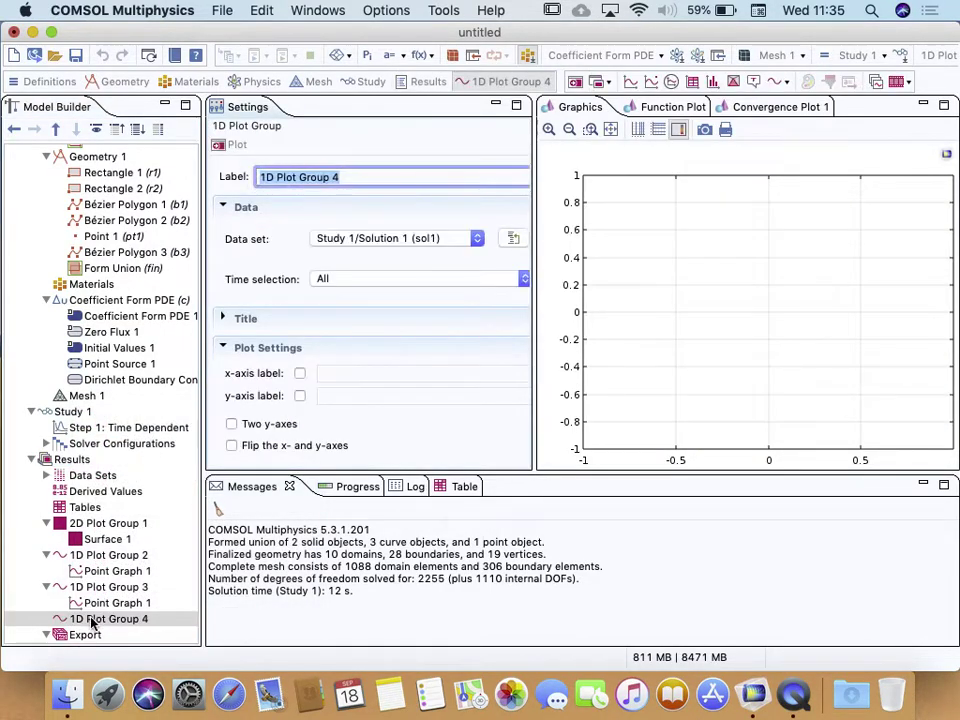
{"action": "scroll", "coordinate": [93, 620], "scroll_direction": "down", "scroll_amount": 2}
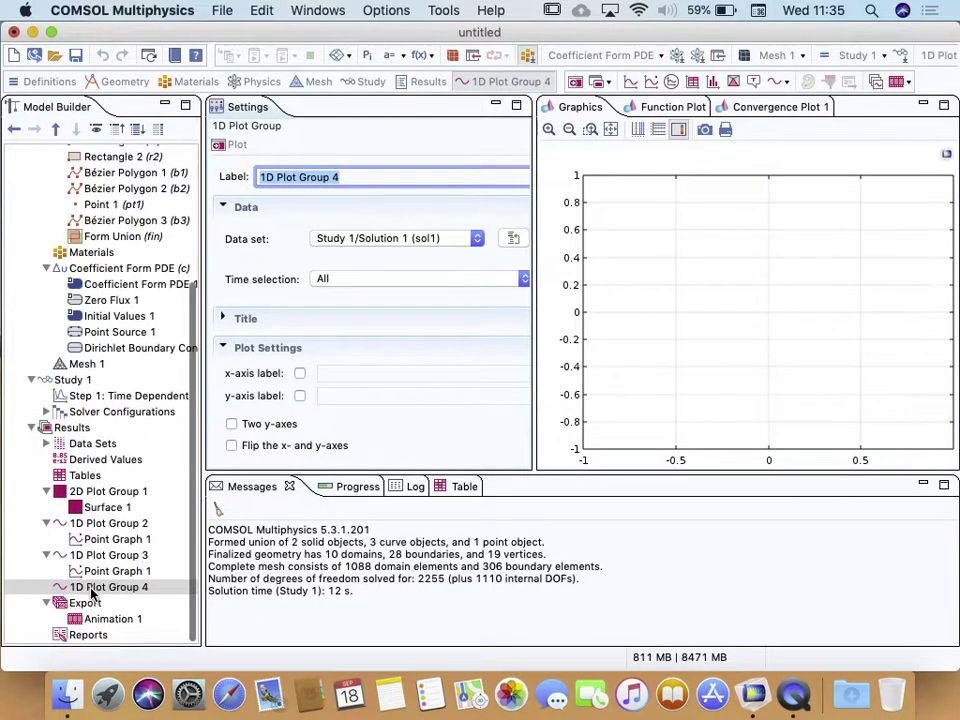
{"action": "right_click", "coordinate": [91, 590]}
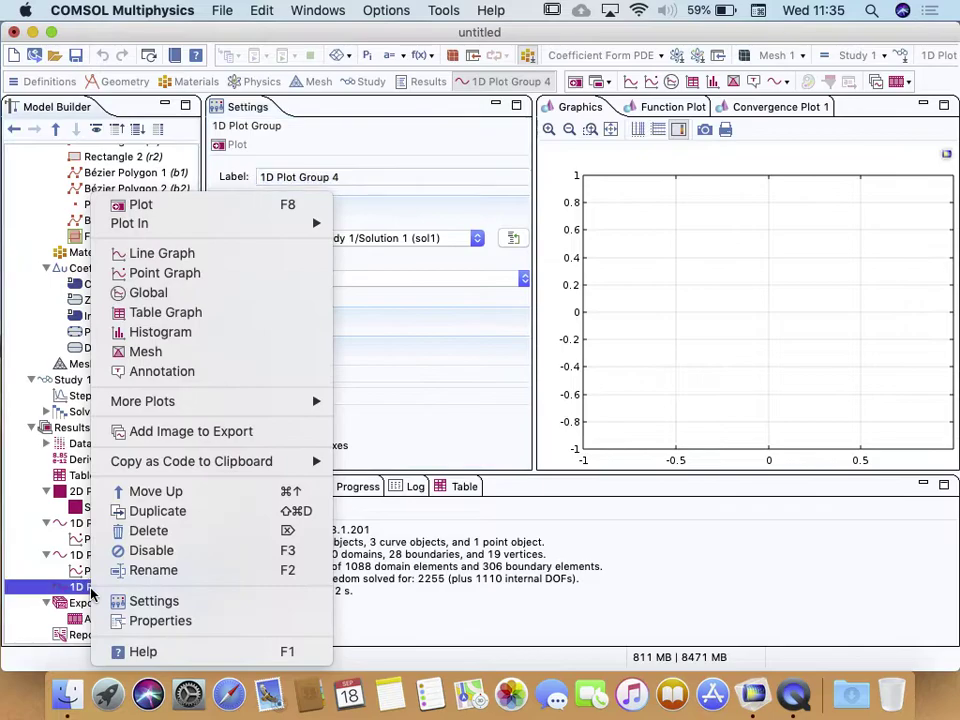
{"action": "left_click", "coordinate": [175, 256]}
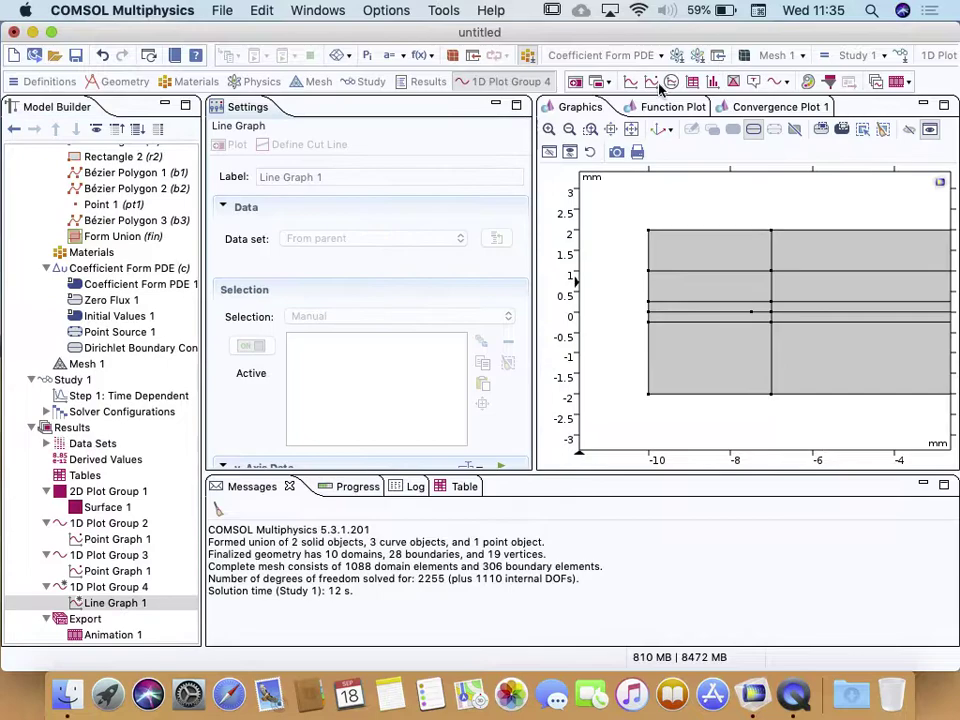
- Assign boundaries 8 and 20, the full-length horizontal line just above the centre line, to the line graph and plot V along them
{"action": "left_click", "coordinate": [611, 129]}
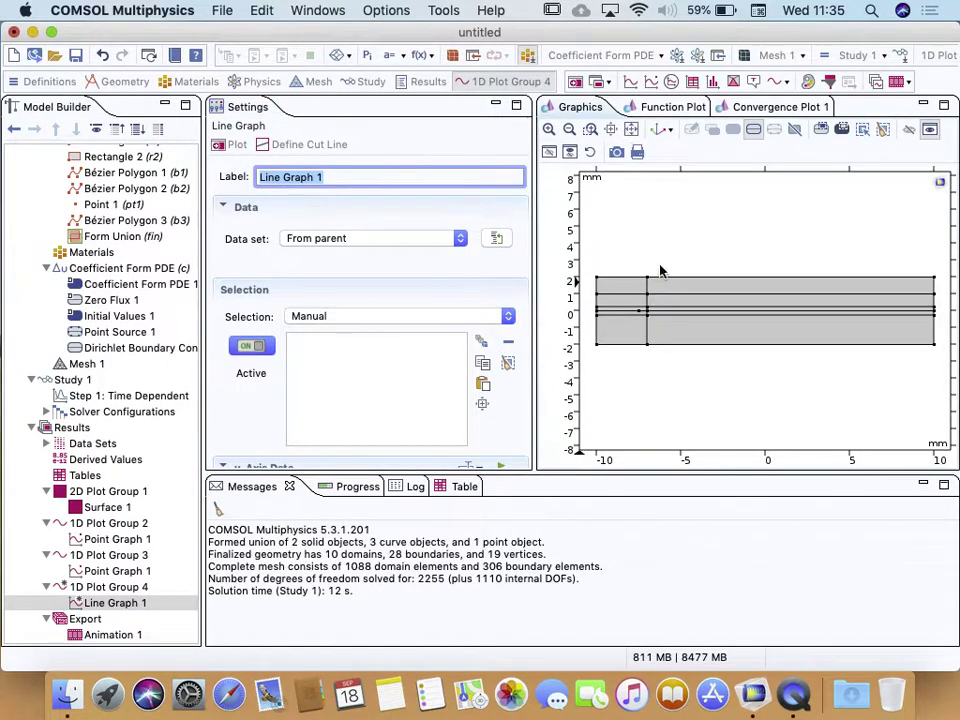
{"action": "left_click", "coordinate": [613, 312]}
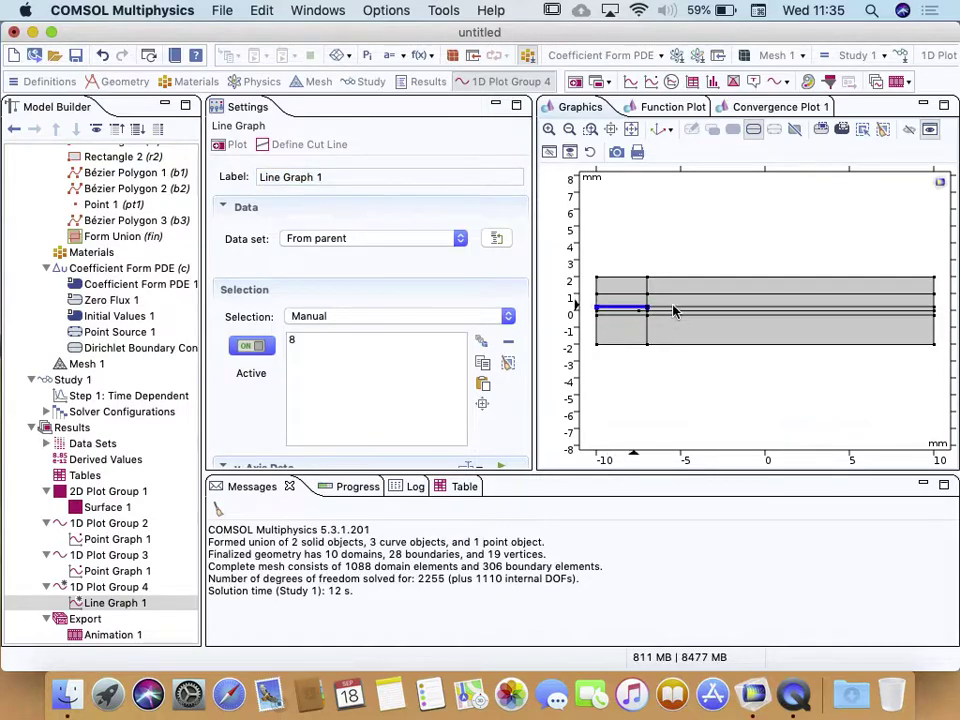
{"action": "left_click", "coordinate": [672, 312]}
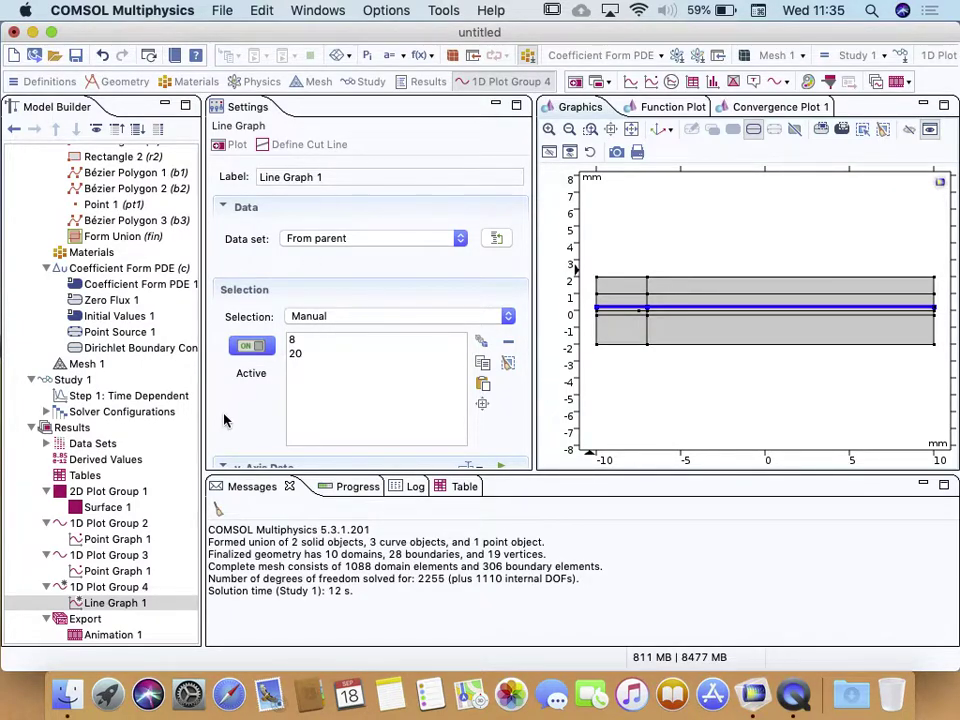
{"action": "scroll", "coordinate": [224, 420], "scroll_direction": "down", "scroll_amount": 5}
{"action": "scroll", "coordinate": [224, 420], "scroll_direction": "up", "scroll_amount": 2}
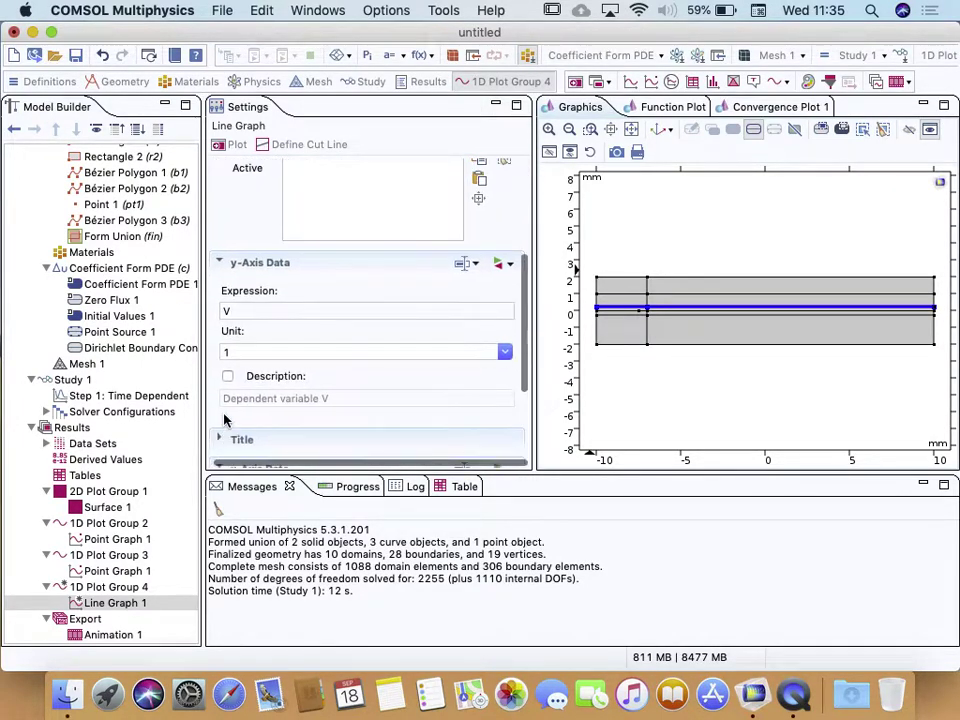
{"action": "scroll", "coordinate": [224, 420], "scroll_direction": "up", "scroll_amount": 2}
{"action": "scroll", "coordinate": [224, 418], "scroll_direction": "down", "scroll_amount": 1}
{"action": "left_click", "coordinate": [236, 146]}
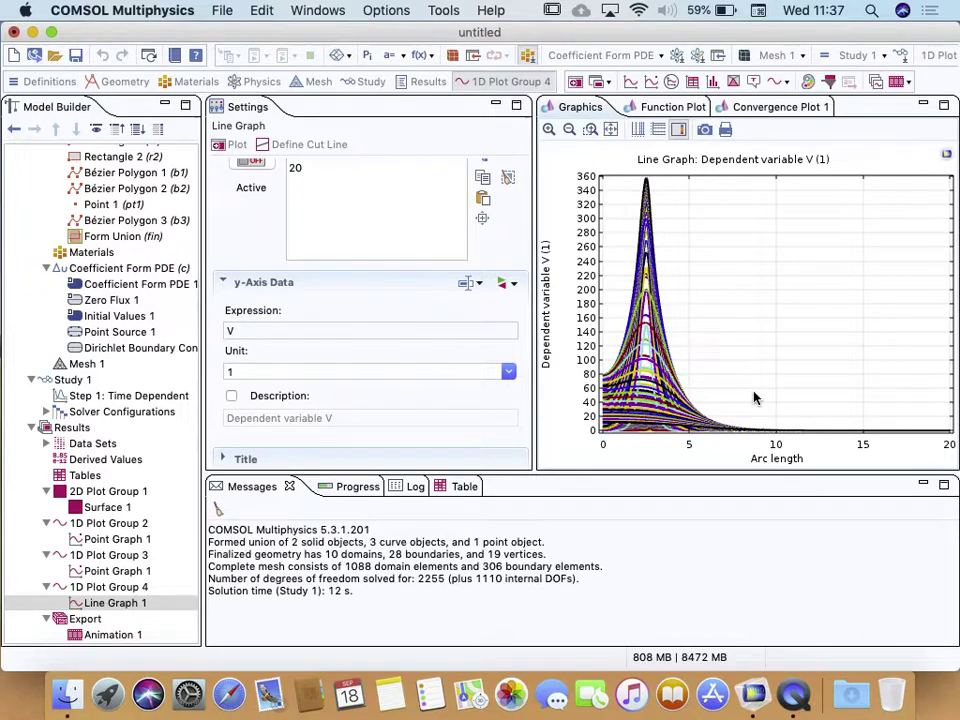
- Add a further 1D plot group with a line graph of V along the same boundaries 8 and 20 and plot it
{"action": "right_click", "coordinate": [66, 432]}
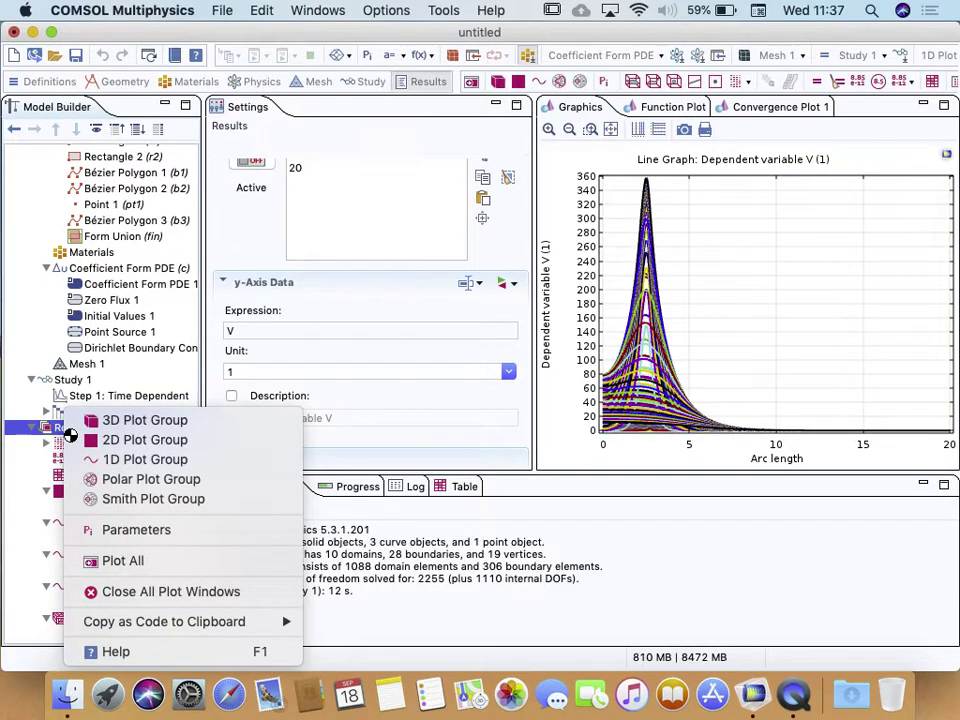
{"action": "left_click", "coordinate": [150, 461]}
{"action": "scroll", "coordinate": [77, 584], "scroll_direction": "down", "scroll_amount": 3}
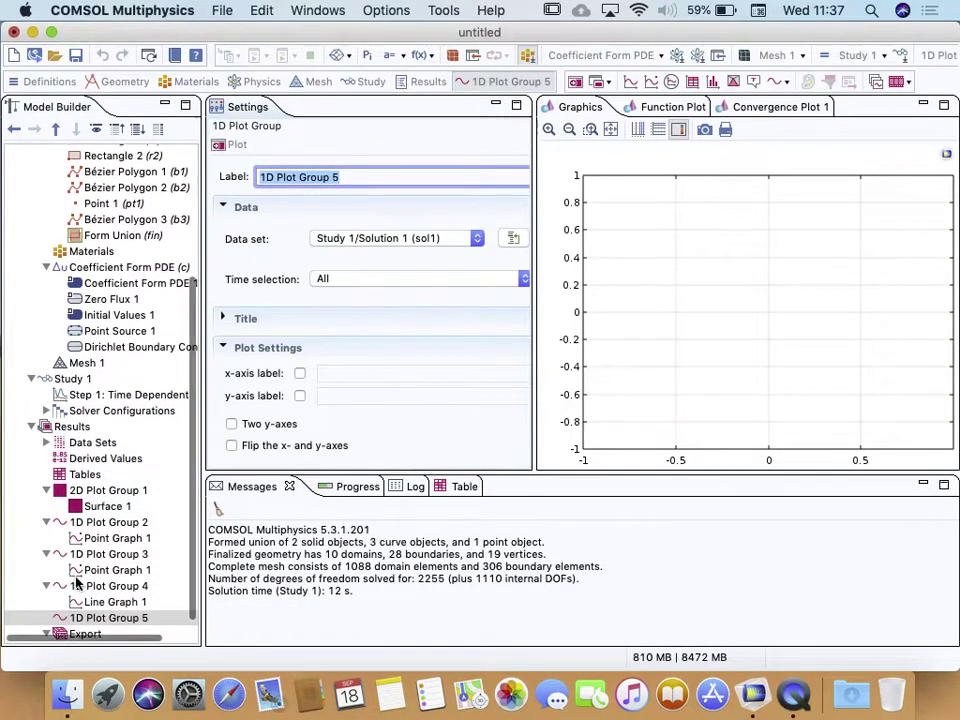
{"action": "right_click", "coordinate": [77, 585]}
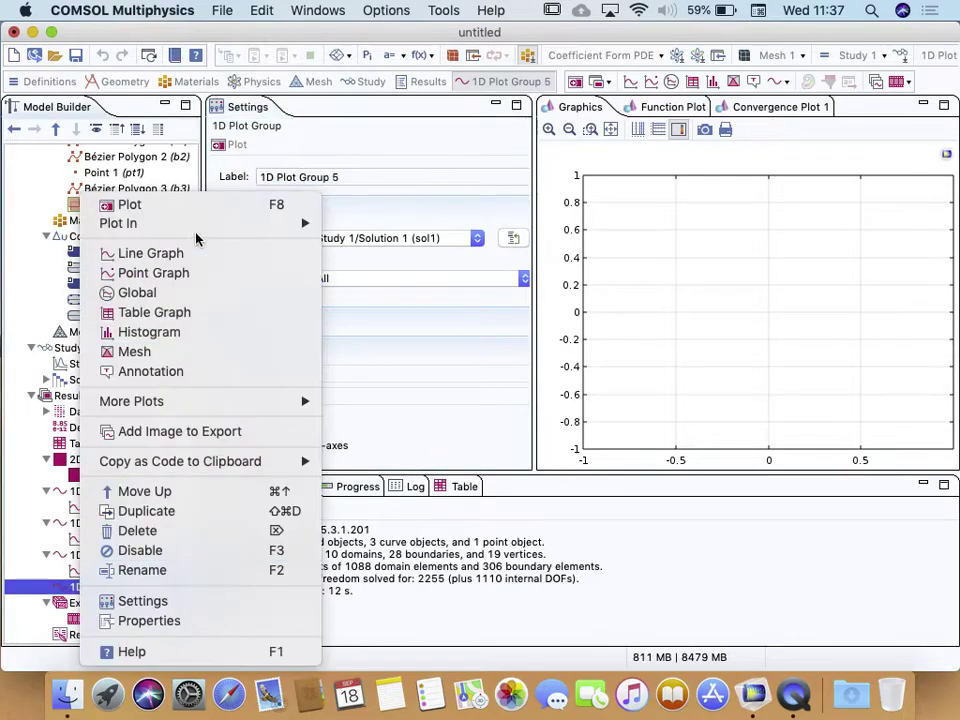
{"action": "left_click", "coordinate": [140, 258]}
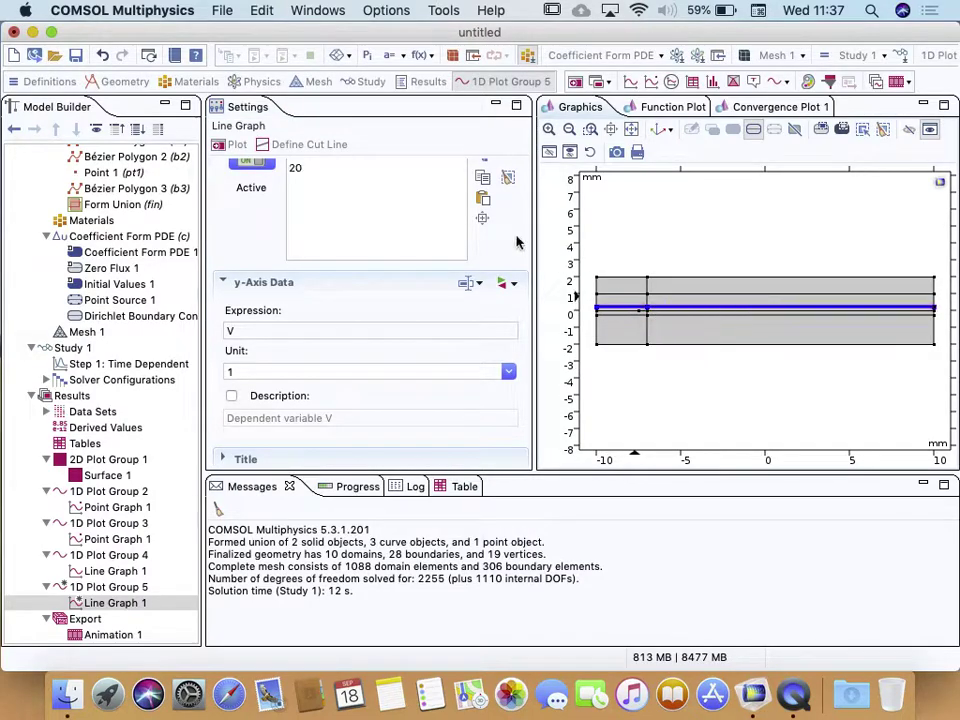
{"action": "left_click", "coordinate": [235, 146]}
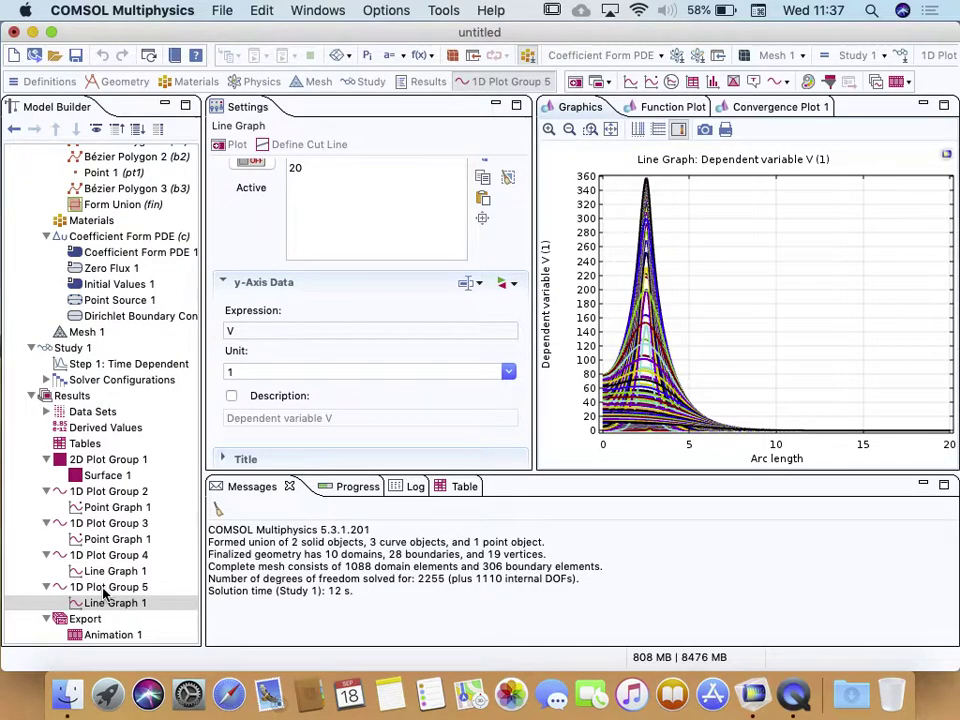
- Switch the time selection of 1D Plot Group 5 to Manual
{"action": "left_click", "coordinate": [84, 587]}
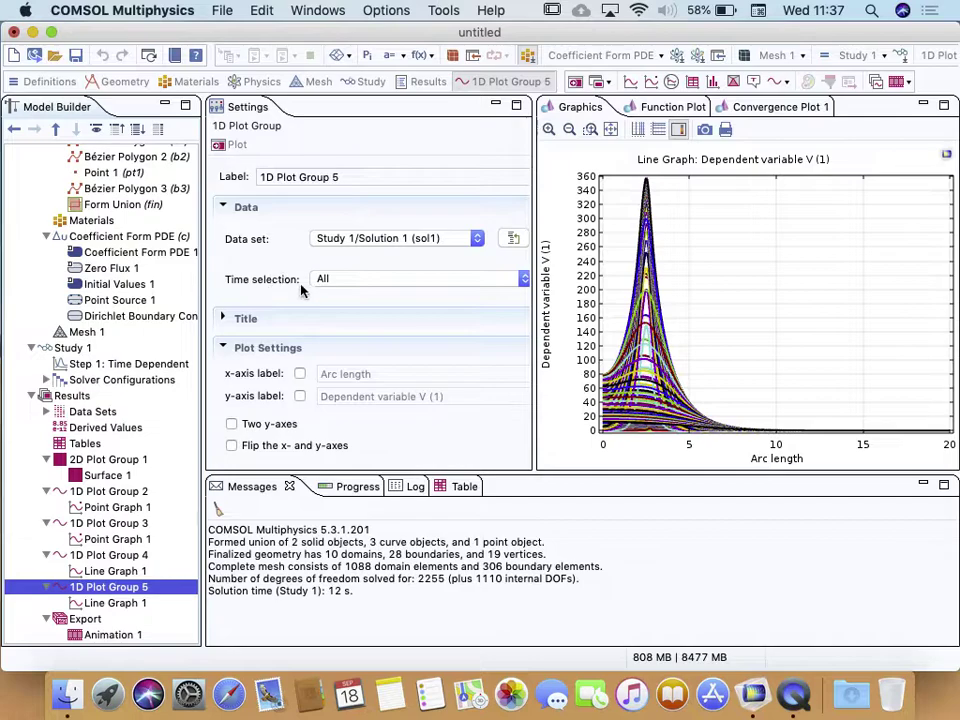
{"action": "left_click", "coordinate": [526, 280]}
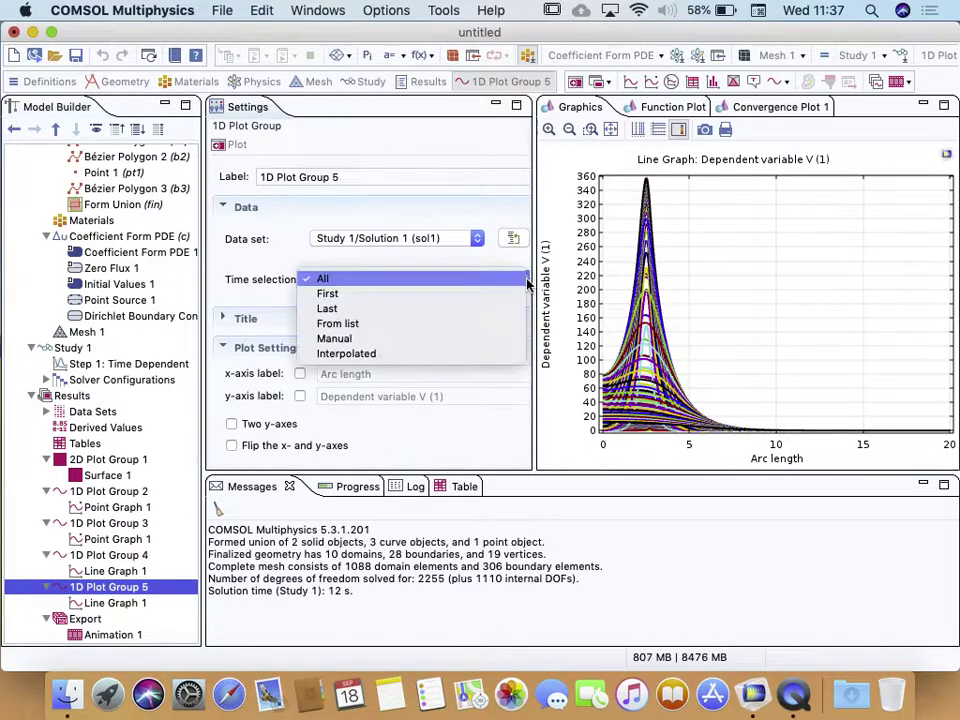
{"action": "left_click", "coordinate": [384, 341]}
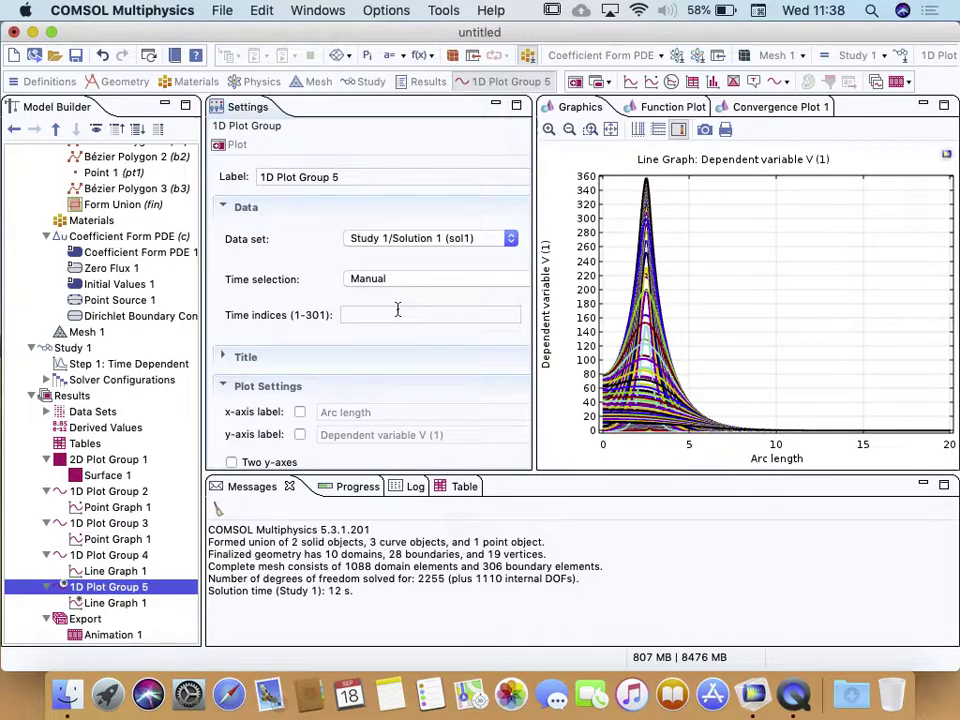
- Try to plot the line graph with the time indices entered as 30-60
{"action": "left_click", "coordinate": [397, 312]}
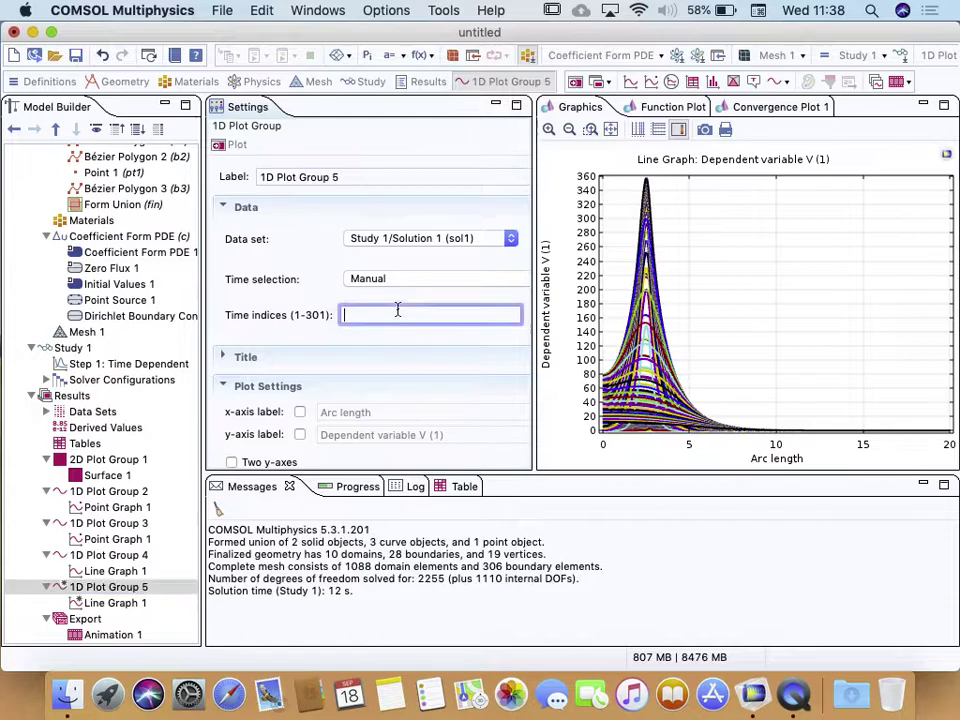
{"action": "type", "text": "30-60"}
{"action": "left_click", "coordinate": [228, 145]}
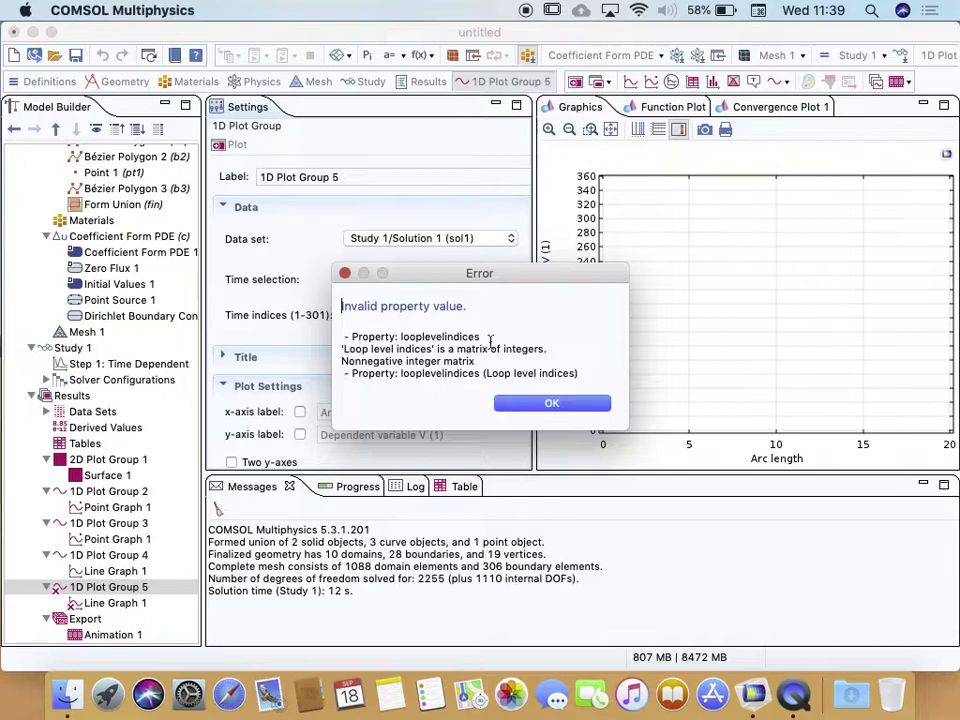
{"action": "left_click", "coordinate": [531, 403]}
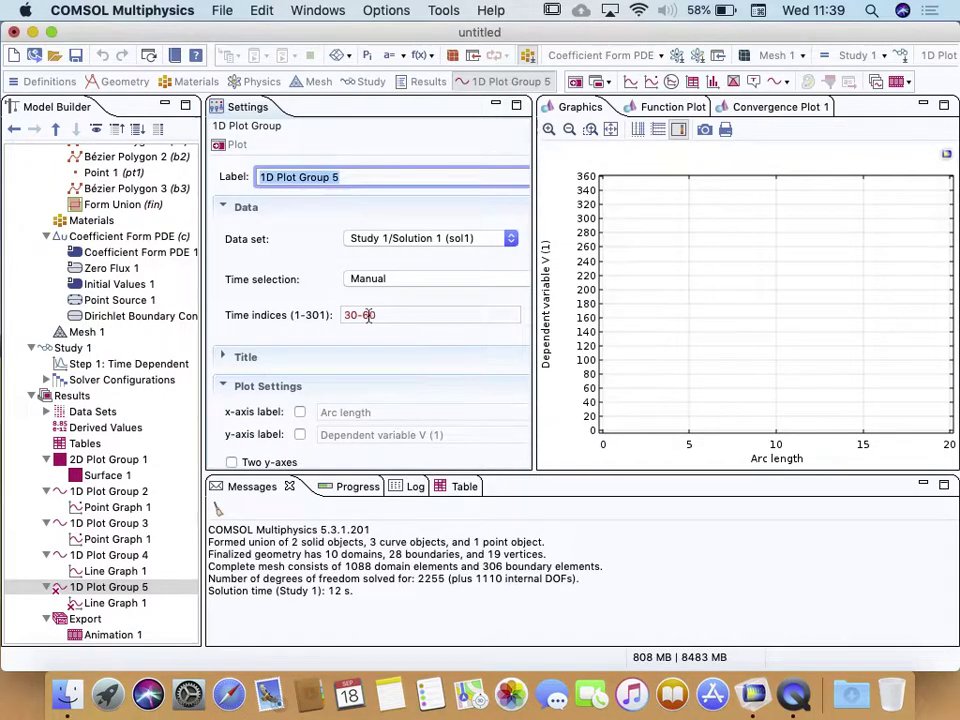
{"action": "scroll", "coordinate": [418, 335], "scroll_direction": "right", "scroll_amount": 2}
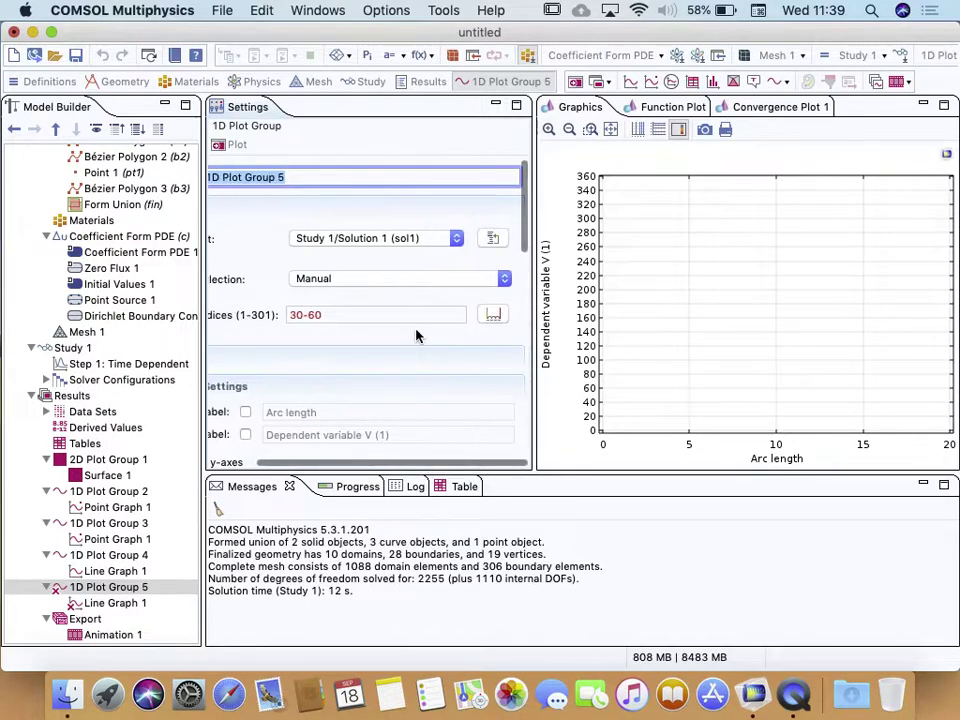
{"action": "left_click", "coordinate": [501, 316]}
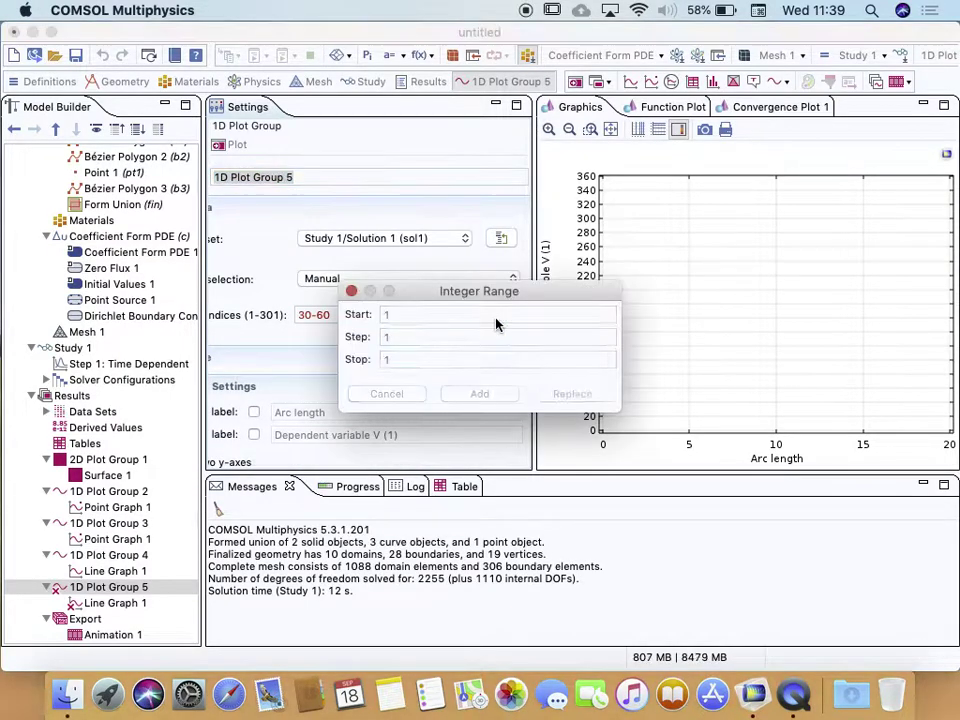
{"action": "left_click", "coordinate": [434, 316]}
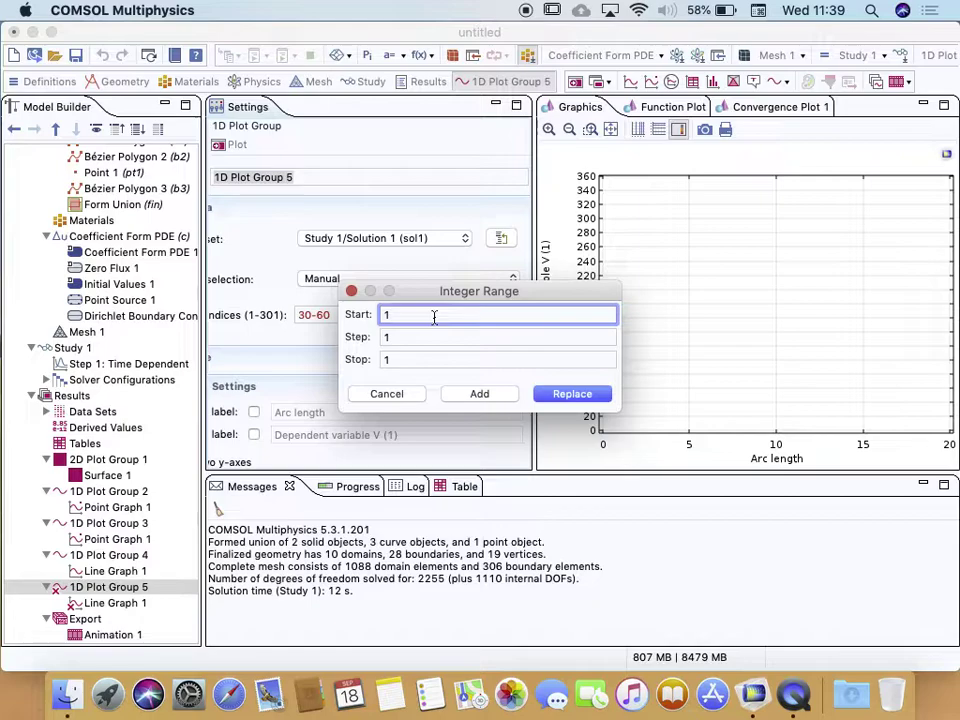
{"action": "left_click", "coordinate": [386, 393]}
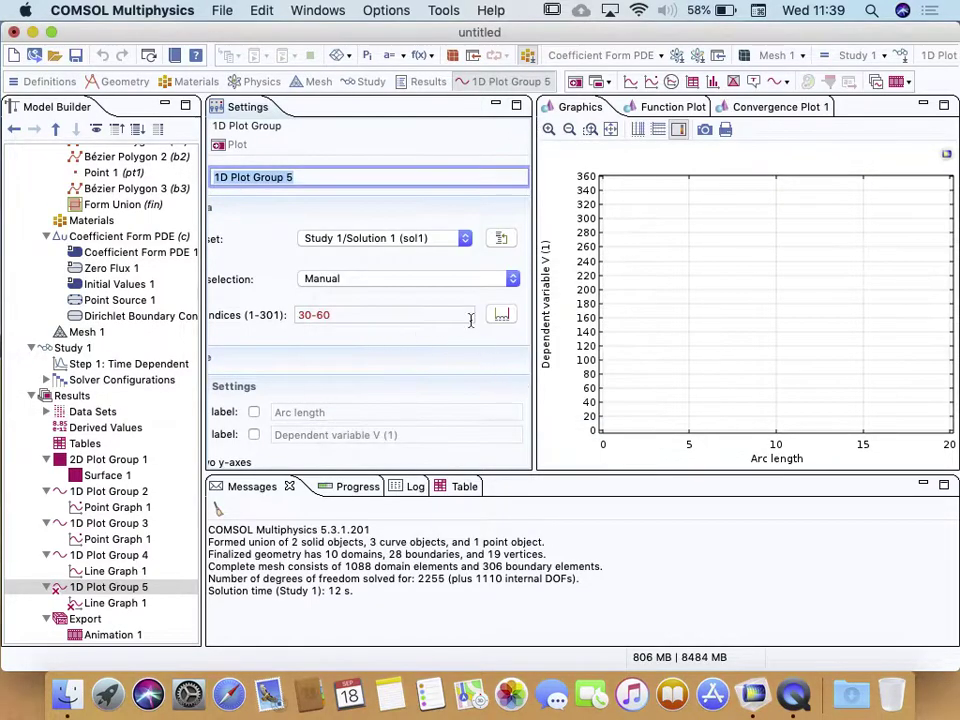
- Replace the time indices with an integer range from 30 to 60 in steps of 1 and plot the line graph
{"action": "left_click", "coordinate": [502, 316]}
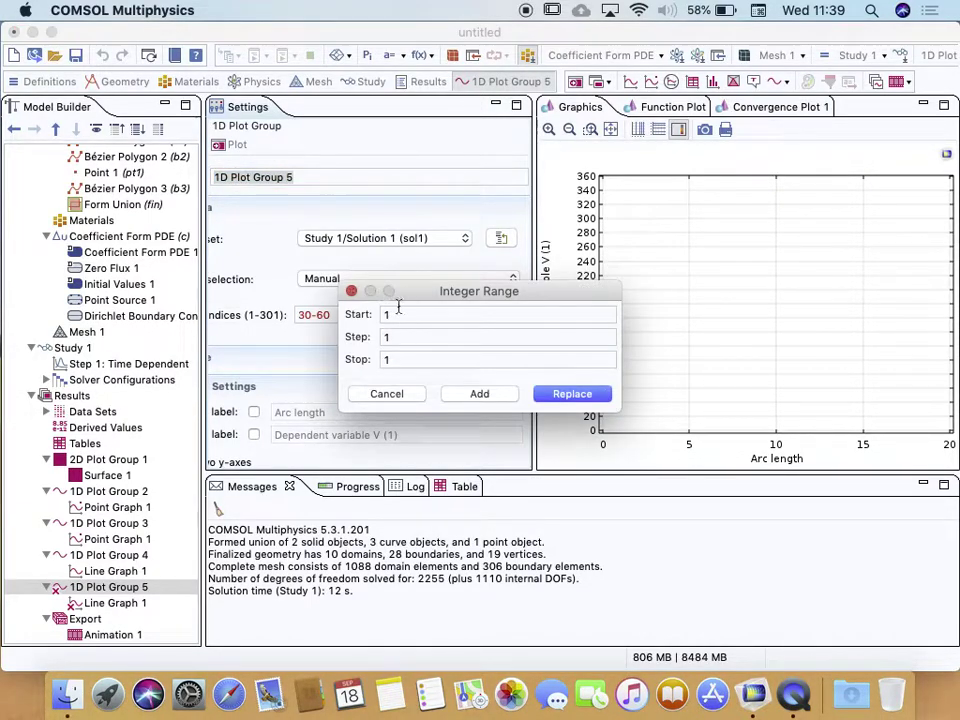
{"action": "double_click", "coordinate": [388, 314]}
{"action": "type", "text": "30"}
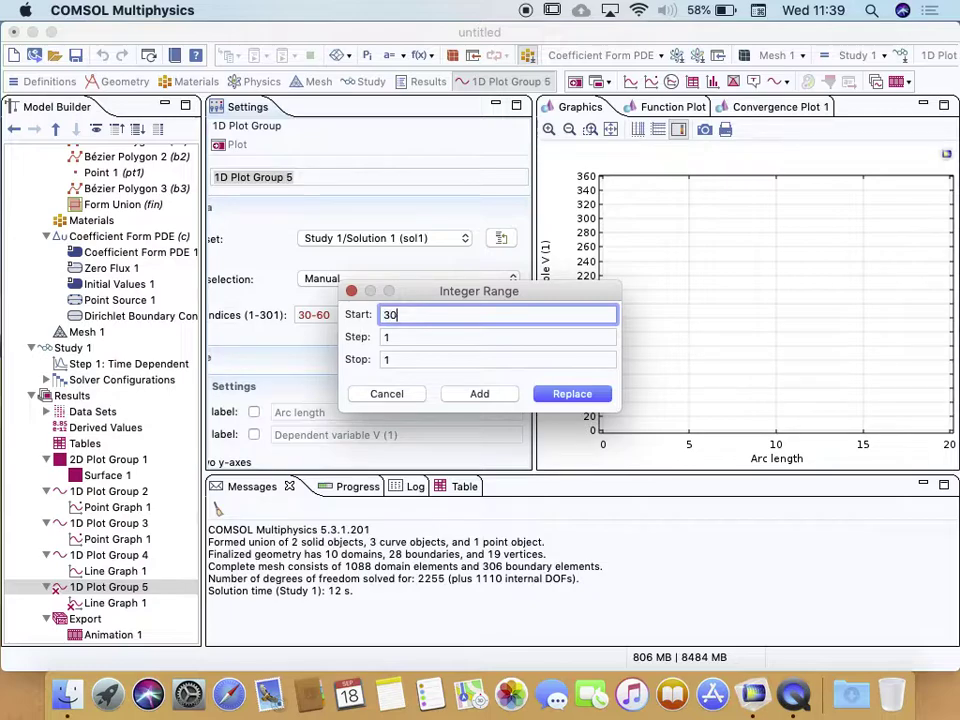
{"action": "left_click", "coordinate": [392, 336]}
{"action": "double_click", "coordinate": [390, 358]}
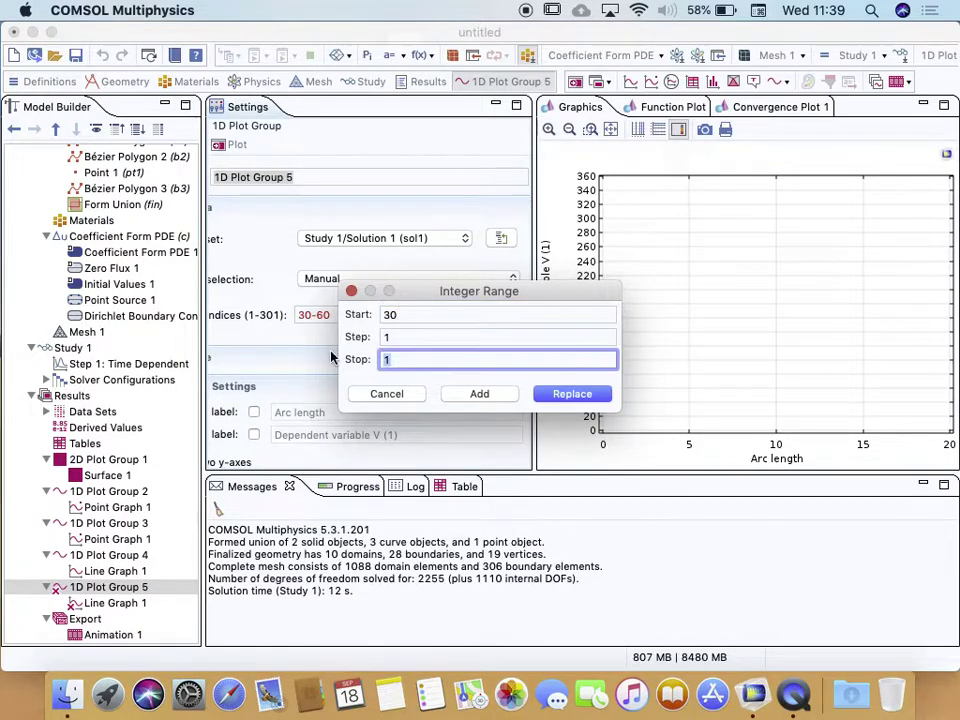
{"action": "type", "text": "60"}
{"action": "left_click", "coordinate": [570, 394]}
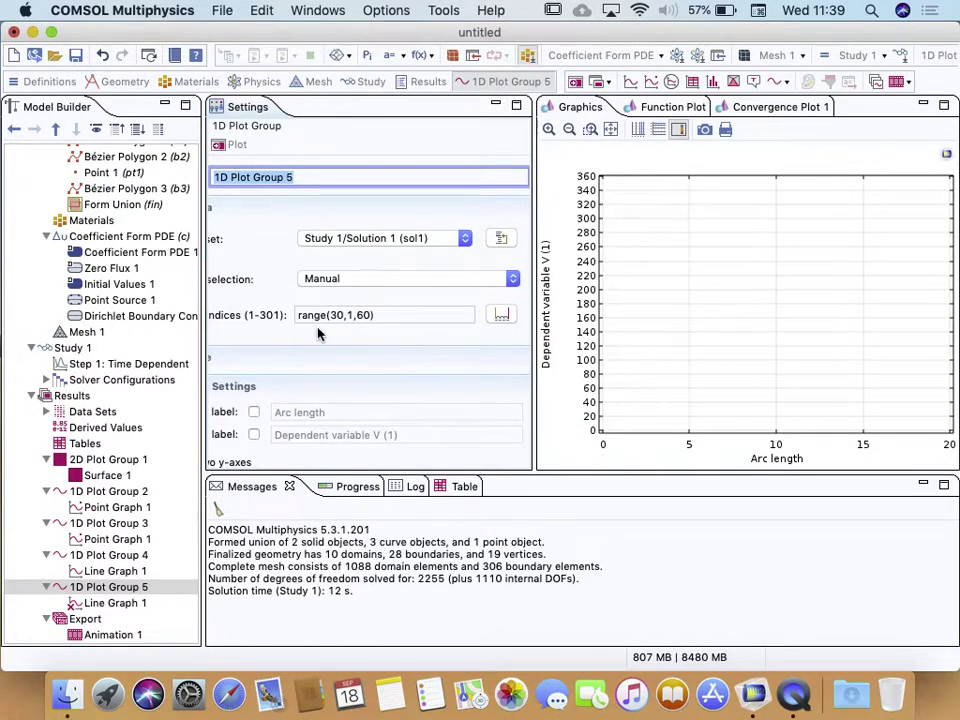
{"action": "left_click", "coordinate": [236, 146]}
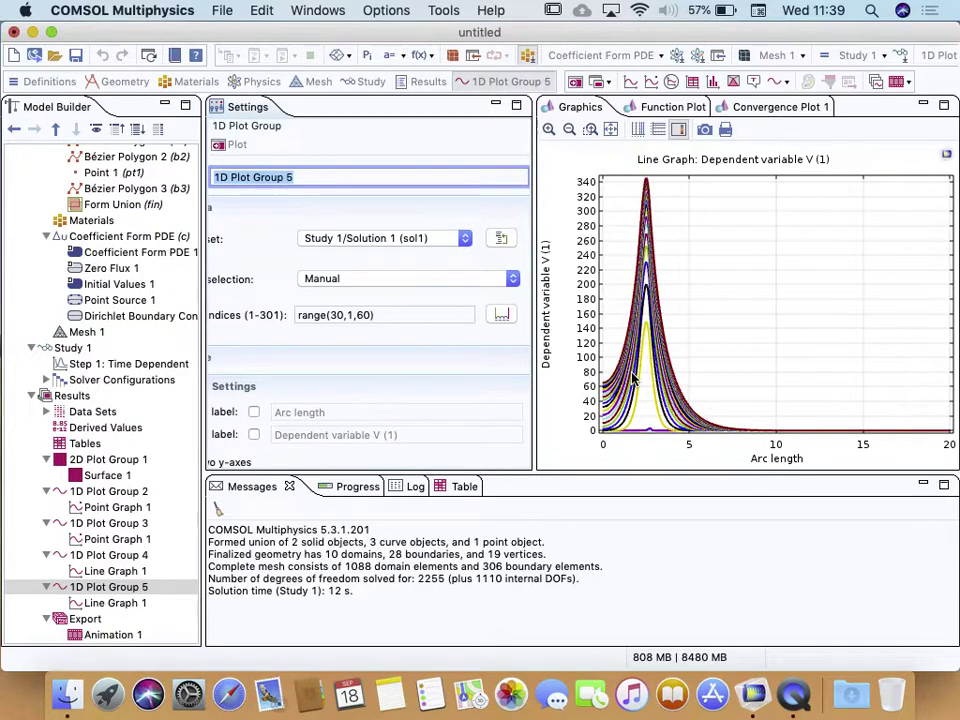
- Duplicate 1D Plot Group 5 and expand the copy to show its line graph
{"action": "right_click", "coordinate": [95, 589]}
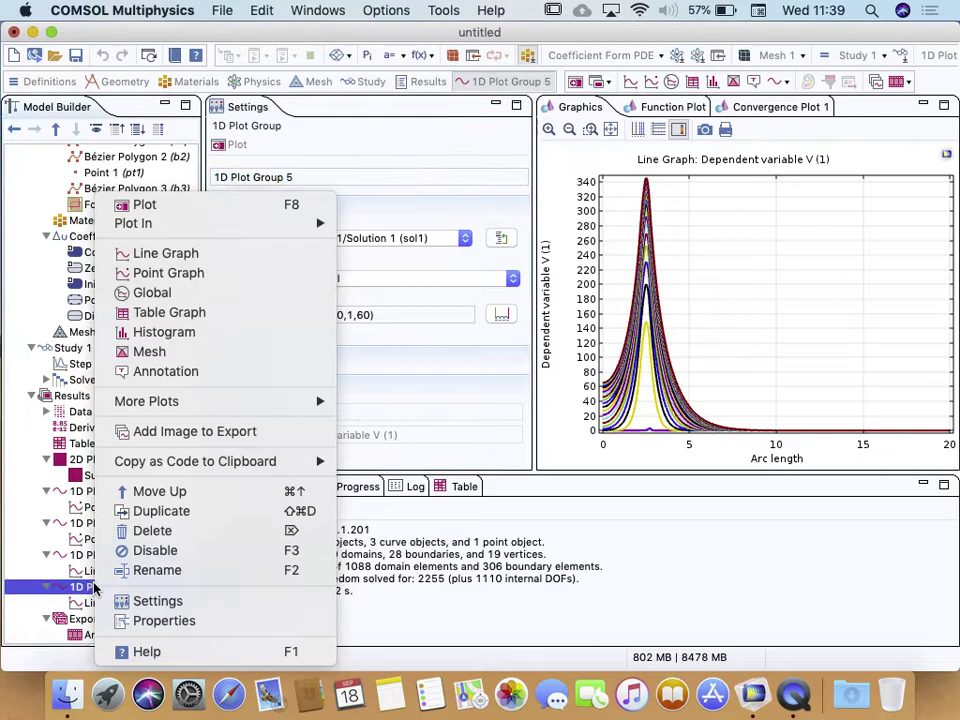
{"action": "left_click", "coordinate": [158, 512]}
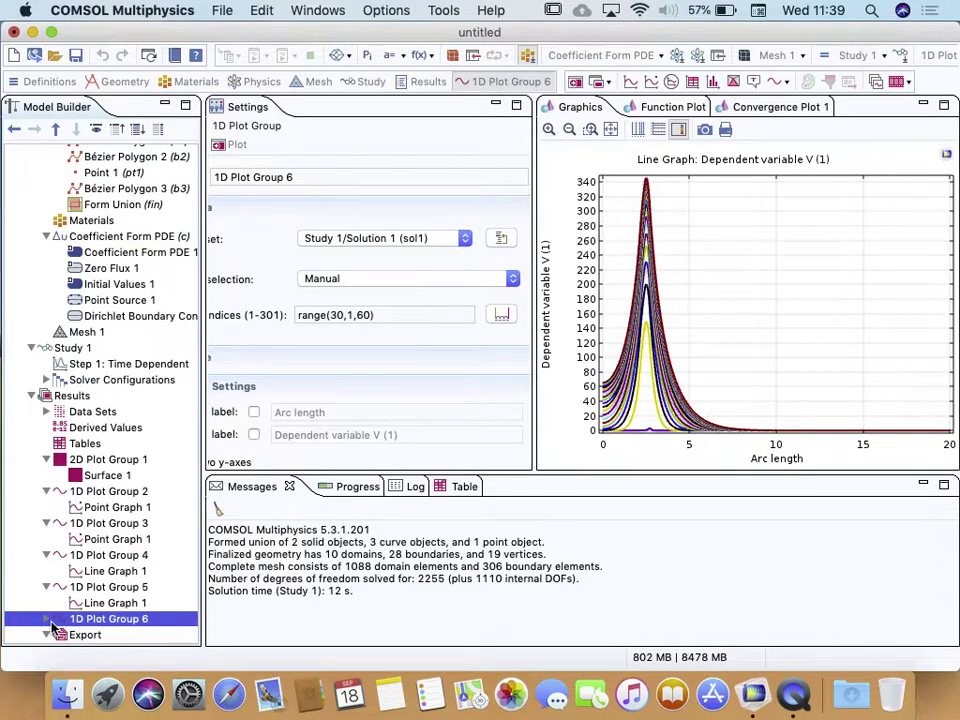
{"action": "left_click", "coordinate": [43, 620]}
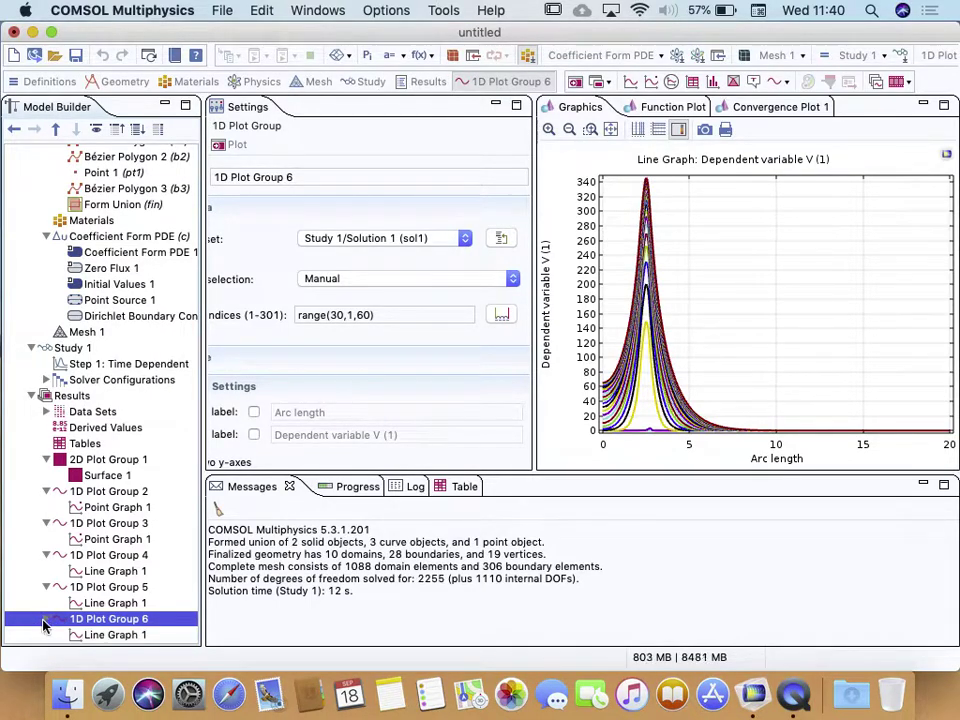
{"action": "scroll", "coordinate": [47, 615], "scroll_direction": "down", "scroll_amount": 3}
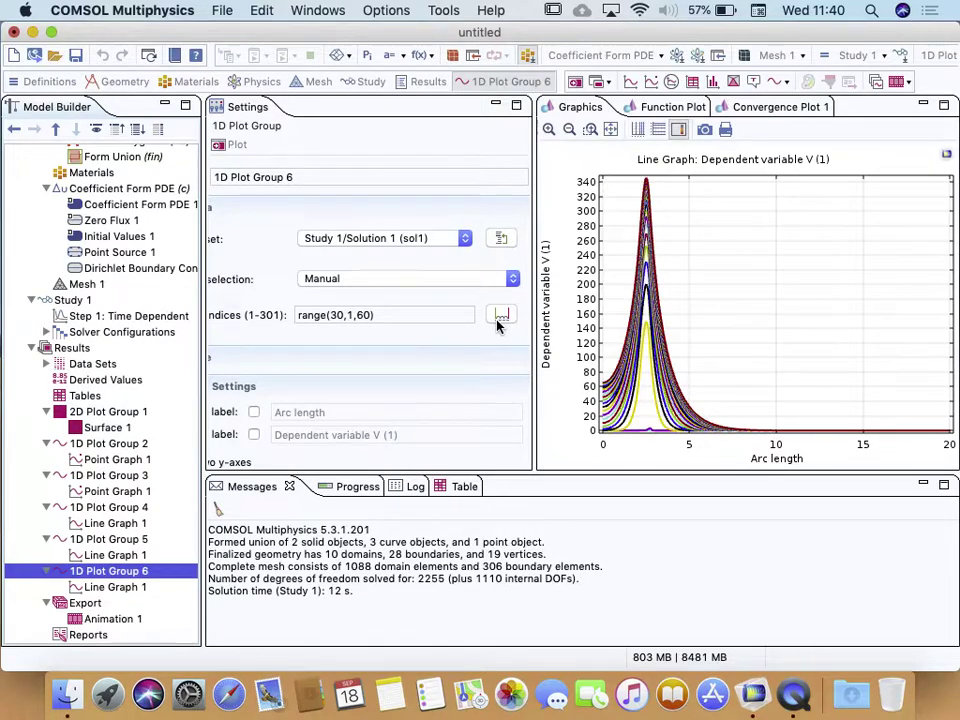
- Set the duplicated plot group's time indices to range(60,1,120) and plot the line graph
{"action": "left_click", "coordinate": [333, 313]}
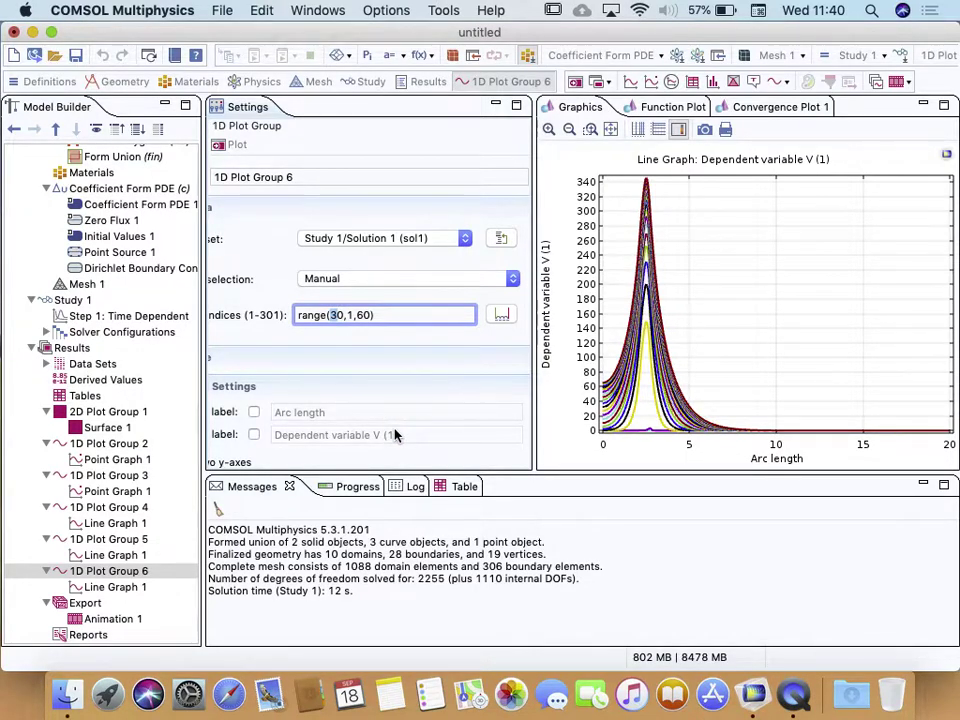
{"action": "key", "text": "BackSpace"}
{"action": "type", "text": "6"}
{"action": "key", "text": "Delete"}
{"action": "type", "text": "12"}
{"action": "left_click", "coordinate": [236, 146]}
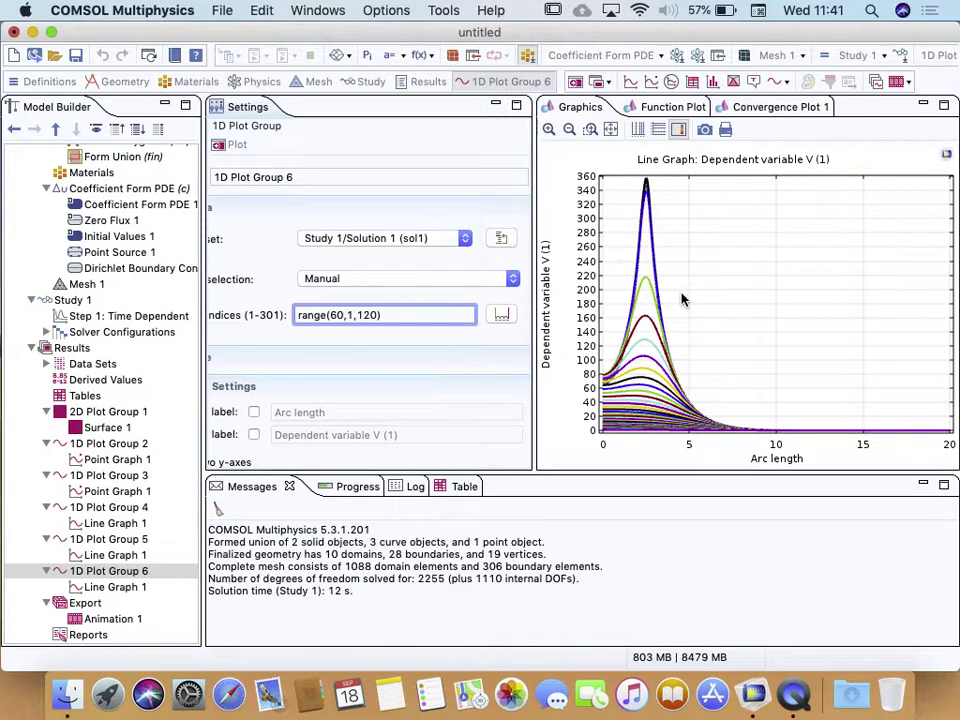
- Create a player animation from the line graph in 1D Plot Group 4
{"action": "left_click", "coordinate": [105, 523]}
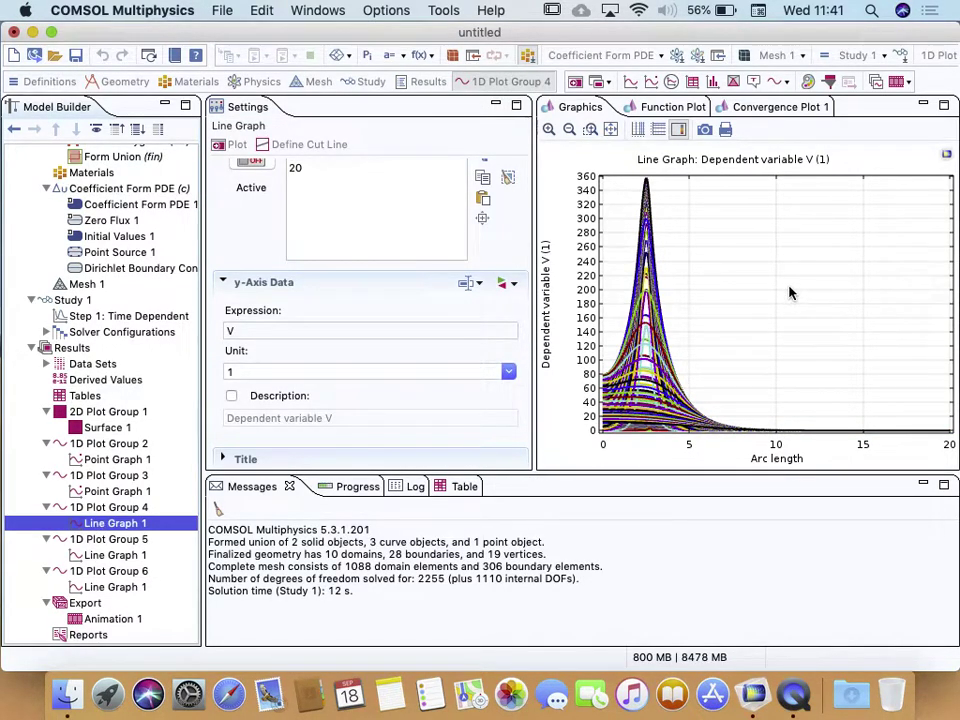
{"action": "left_click", "coordinate": [897, 86]}
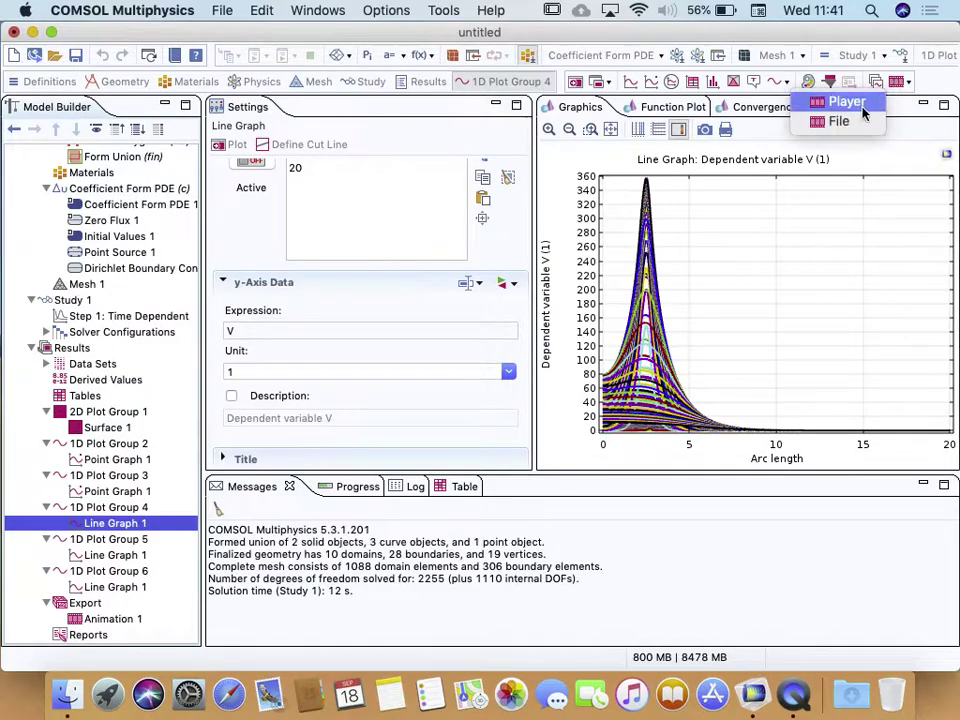
{"action": "left_click", "coordinate": [856, 108]}
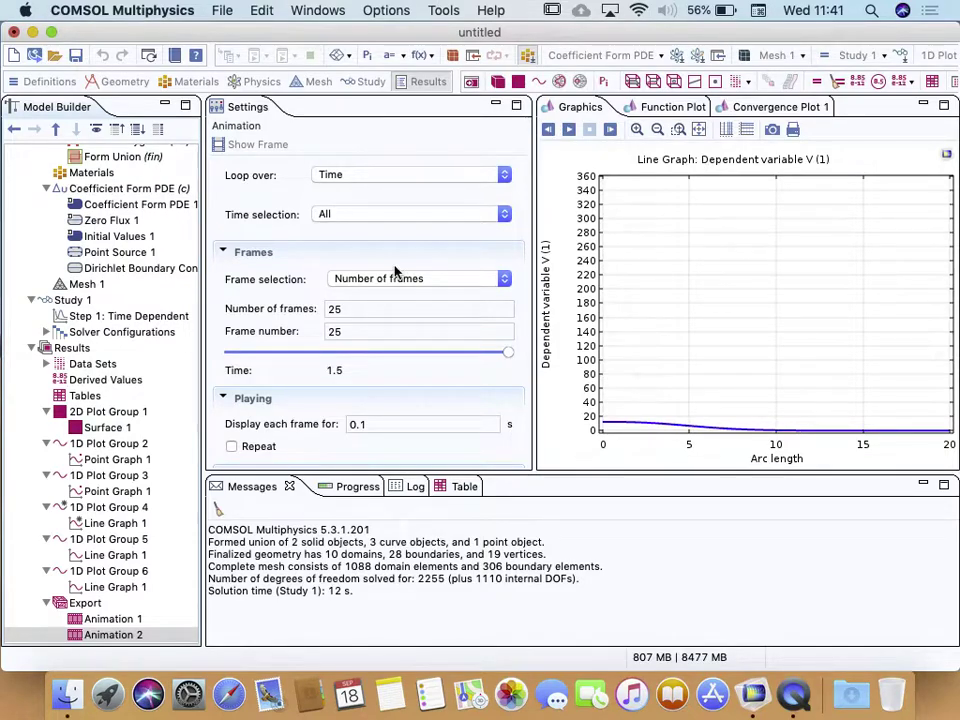
- Set the new animation's number of frames and frame number both to 100 and update the displayed frame
{"action": "left_click", "coordinate": [358, 309]}
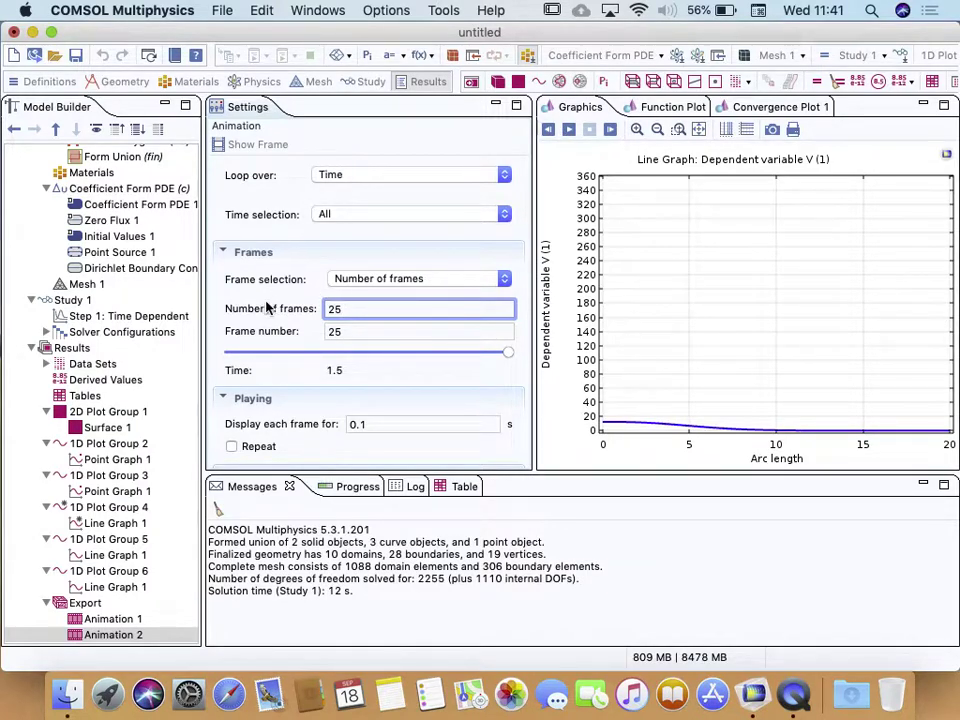
{"action": "left_click_drag", "start_coordinate": [353, 309], "coordinate": [314, 313]}
{"action": "type", "text": "100"}
{"action": "double_click", "coordinate": [352, 331]}
{"action": "type", "text": "100"}
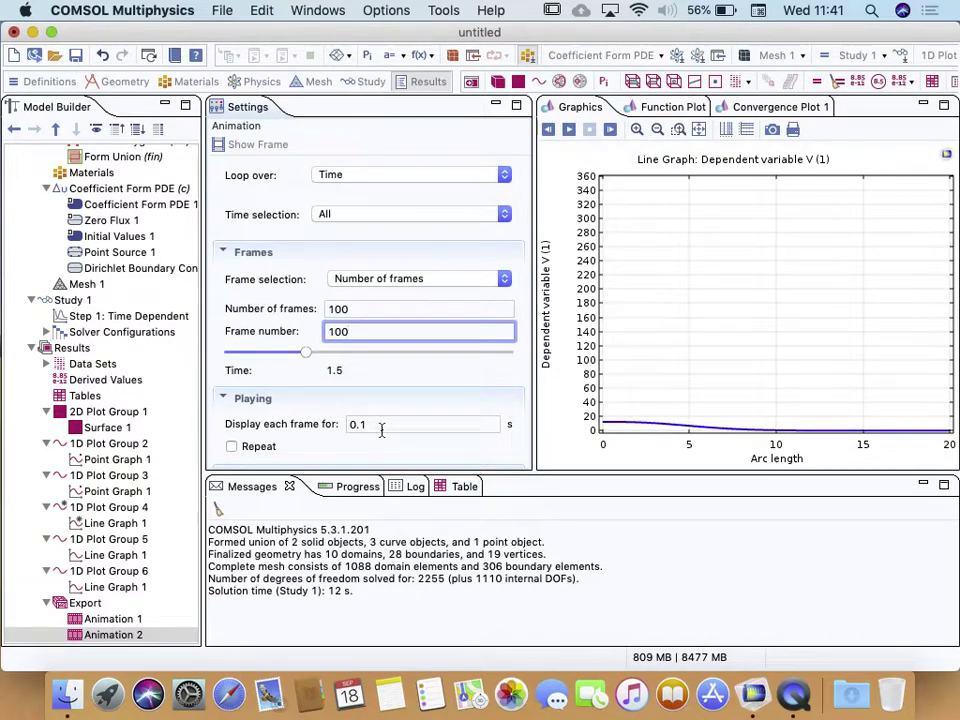
{"action": "key", "text": "F8"}
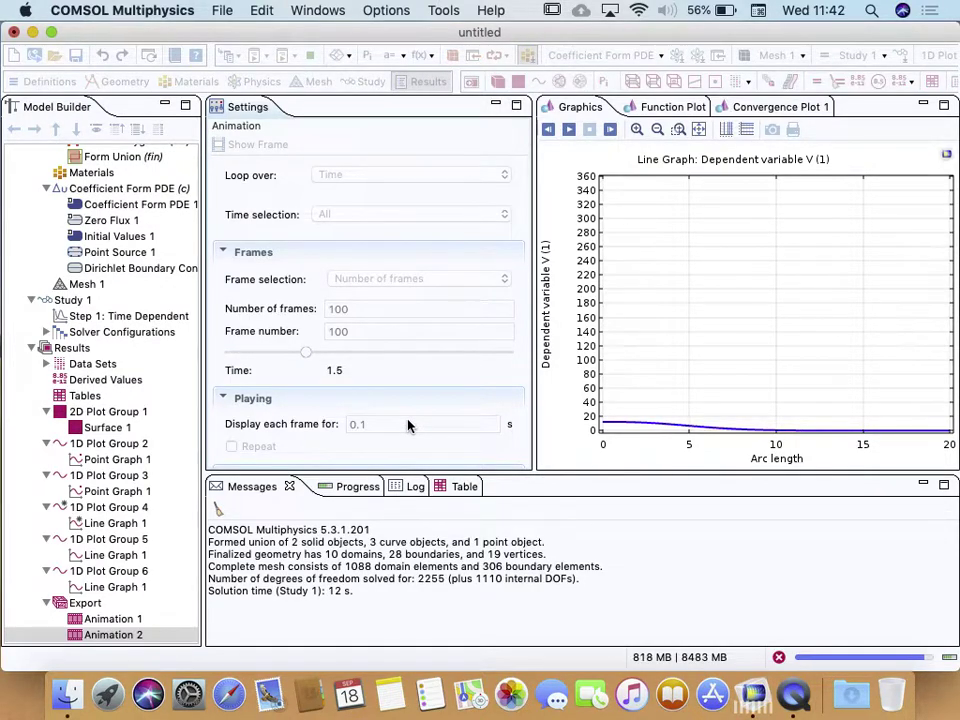
- Set the display time of each frame to 0.2 s and play the animation
{"action": "left_click", "coordinate": [371, 425]}
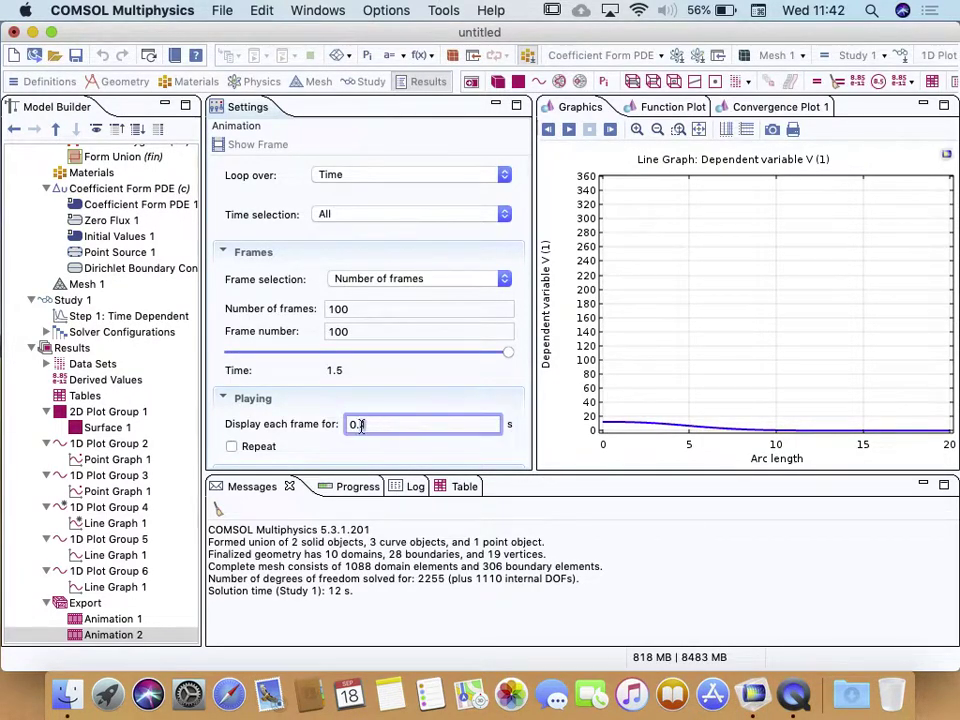
{"action": "key", "text": "BackSpace"}
{"action": "type", "text": "2"}
{"action": "left_click", "coordinate": [568, 133]}
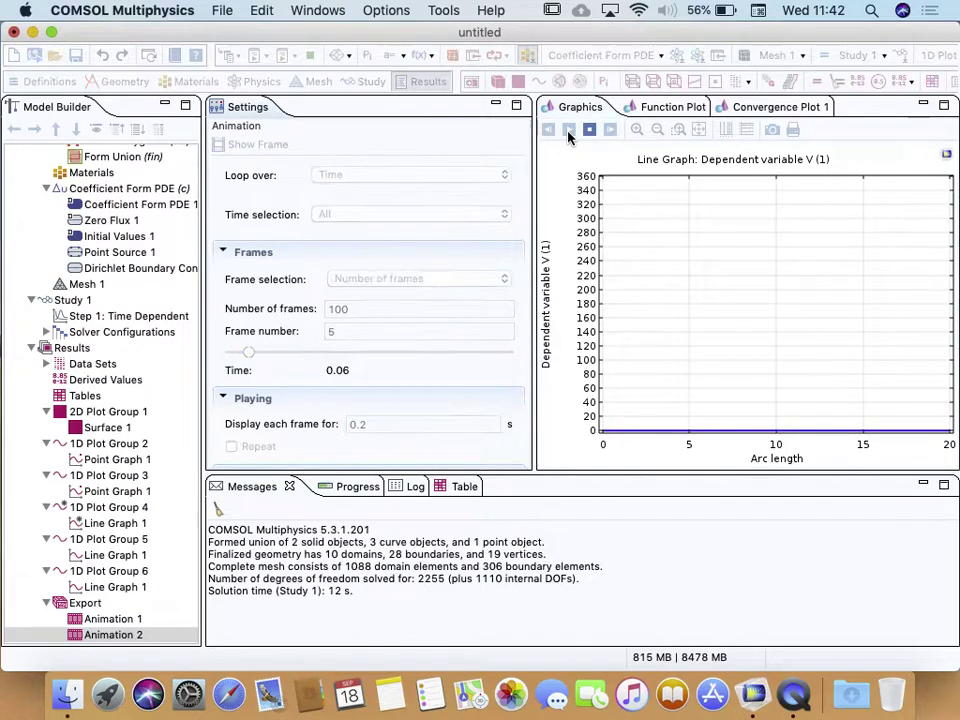